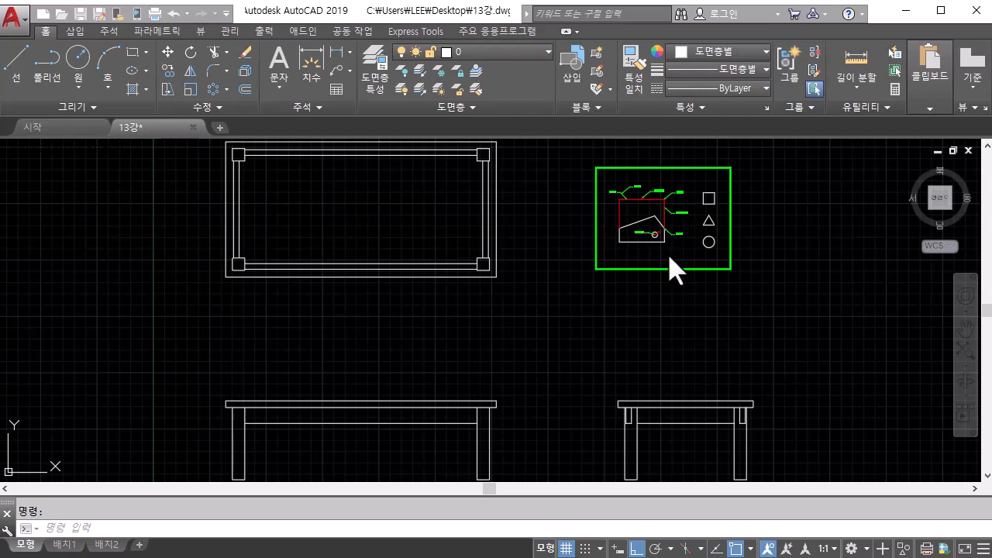
Examine the green-framed example with its labelled dimension parts and basic shapes, and check the frame's object selection.
{"action": "left_click", "coordinate": [753, 267]}
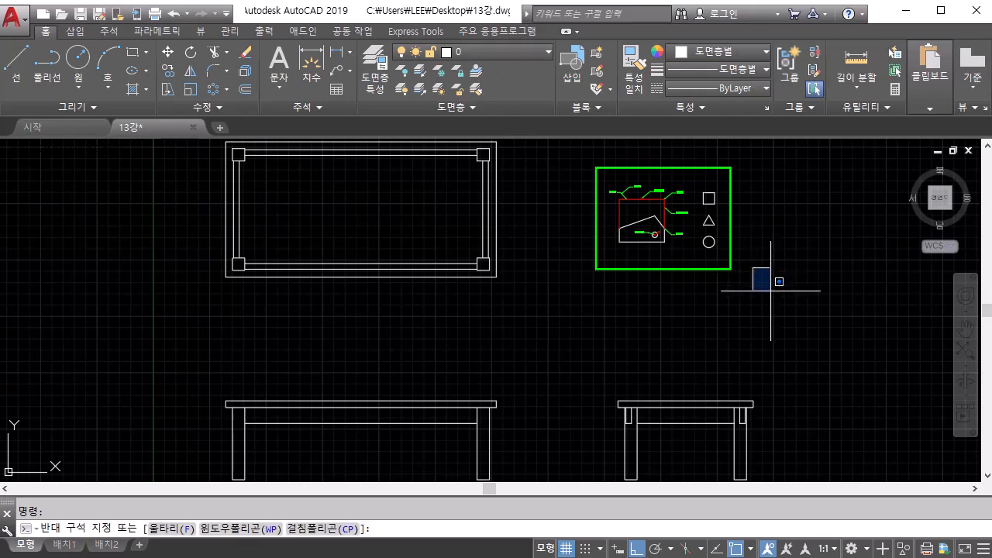
{"action": "left_click", "coordinate": [778, 282]}
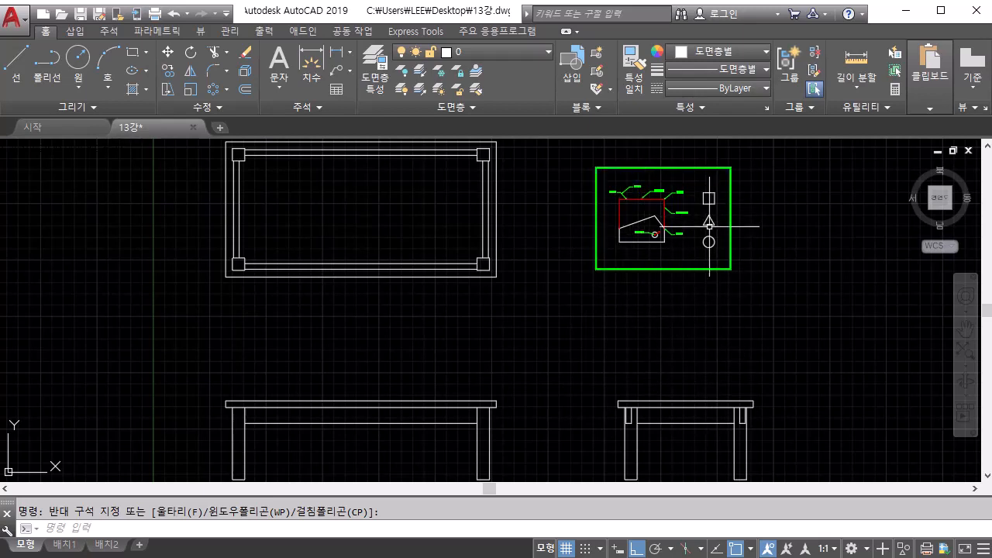
{"action": "mouse_move", "coordinate": [710, 226]}
{"action": "middle_mouse_down"}
{"action": "mouse_move", "coordinate": [594, 282]}
{"action": "mouse_move", "coordinate": [613, 353]}
{"action": "middle_mouse_up"}
{"action": "scroll", "coordinate": [597, 284], "scroll_direction": "up", "scroll_amount": 3}
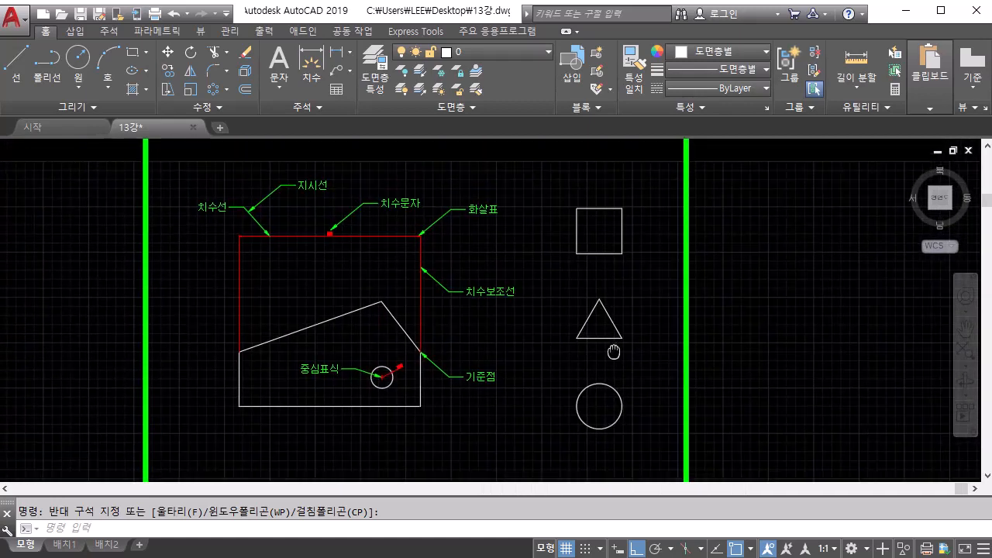
{"action": "scroll", "coordinate": [598, 343], "scroll_direction": "down", "scroll_amount": 2}
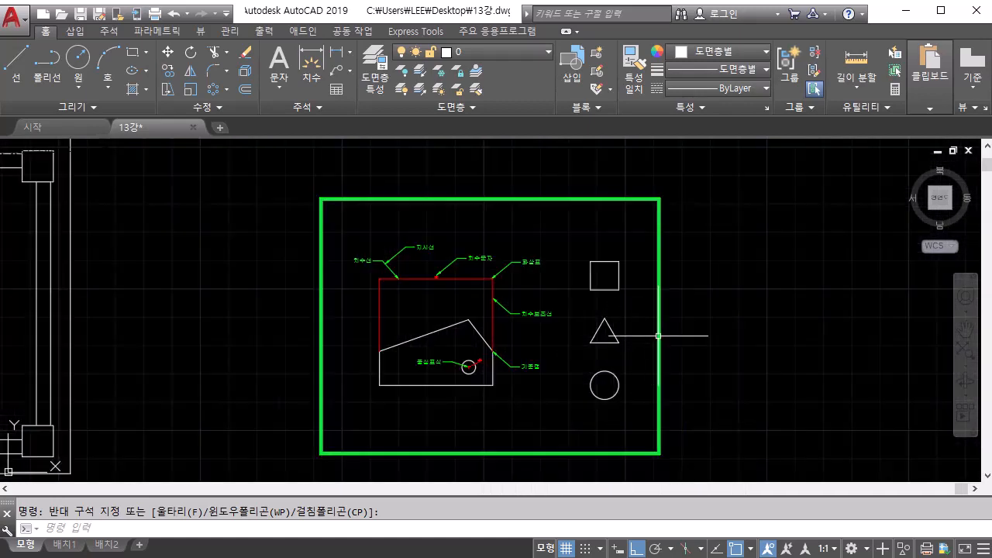
{"action": "scroll", "coordinate": [686, 302], "scroll_direction": "up", "scroll_amount": 2}
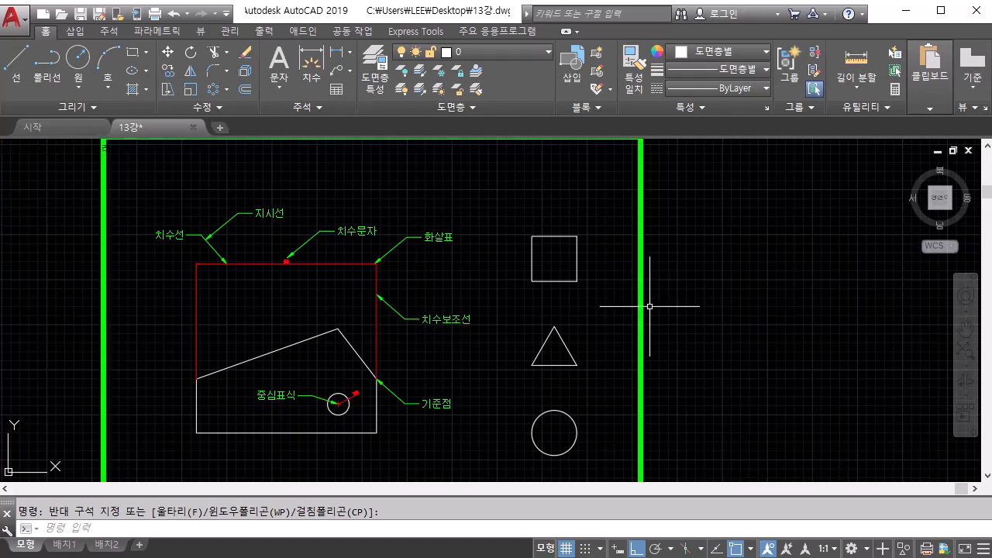
{"action": "scroll", "coordinate": [650, 306], "scroll_direction": "down", "scroll_amount": 2}
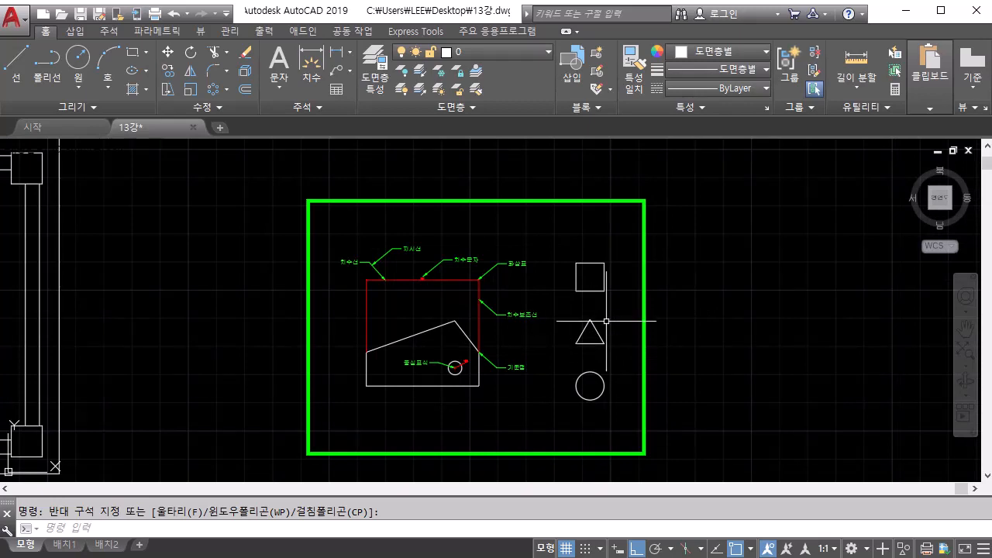
{"action": "mouse_move", "coordinate": [631, 310]}
{"action": "middle_mouse_down"}
{"action": "mouse_move", "coordinate": [558, 321]}
{"action": "mouse_move", "coordinate": [532, 359]}
{"action": "middle_mouse_up"}
{"action": "scroll", "coordinate": [563, 314], "scroll_direction": "up", "scroll_amount": 2}
{"action": "left_click", "coordinate": [546, 318]}
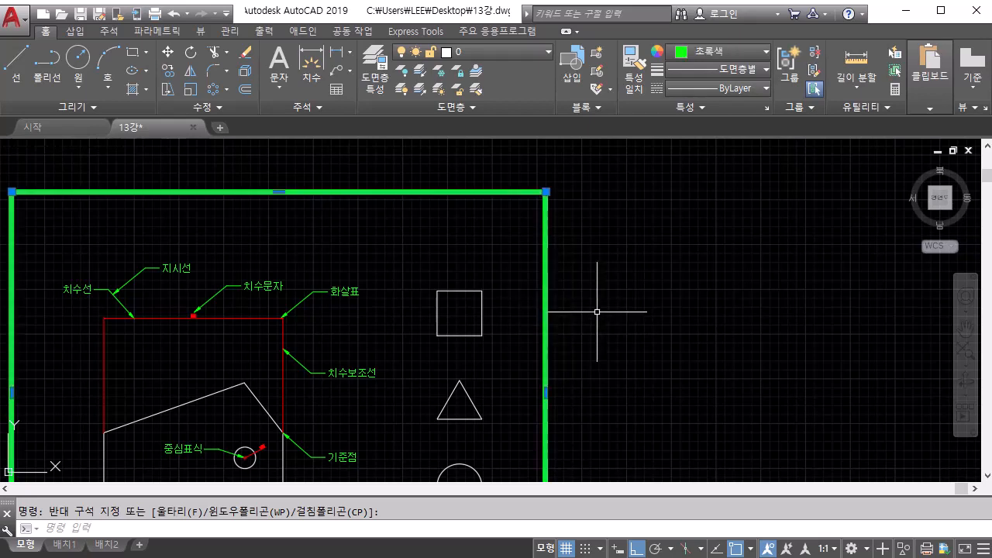
{"action": "mouse_move", "coordinate": [589, 311]}
{"action": "middle_mouse_down"}
{"action": "mouse_move", "coordinate": [636, 272]}
{"action": "mouse_move", "coordinate": [561, 267]}
{"action": "middle_mouse_up"}
{"action": "scroll", "coordinate": [636, 271], "scroll_direction": "down", "scroll_amount": 2}
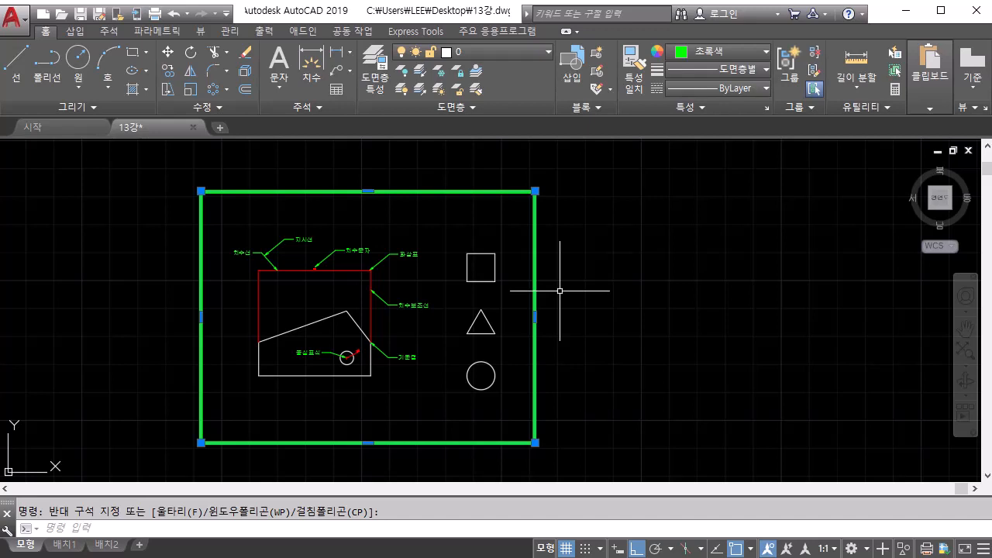
{"action": "key", "text": "Escape"}
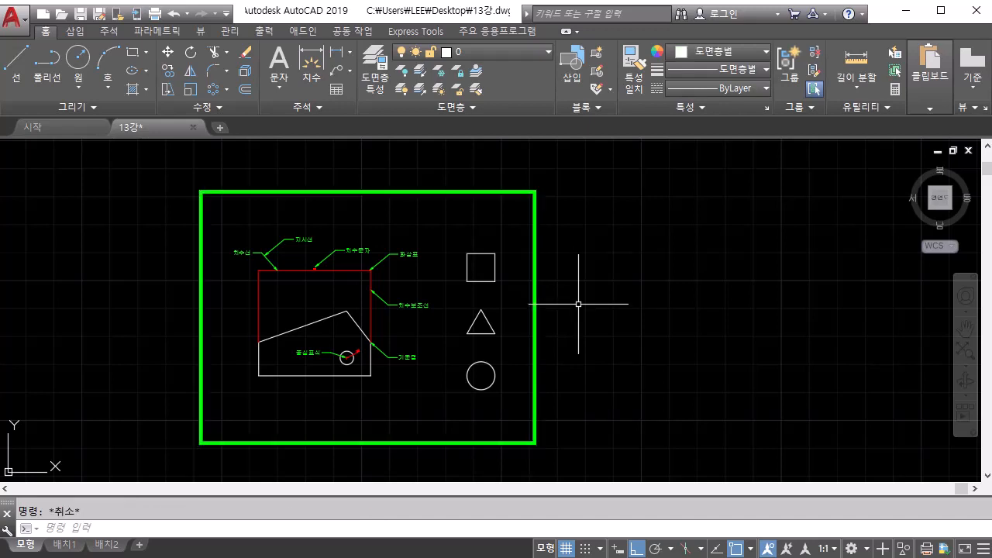
Thicken the green rectangular frame with the polyline edit Width option, defining the width by two points in the empty area beside it.
{"action": "type", "text": "pe"}
{"action": "key", "text": "Return"}
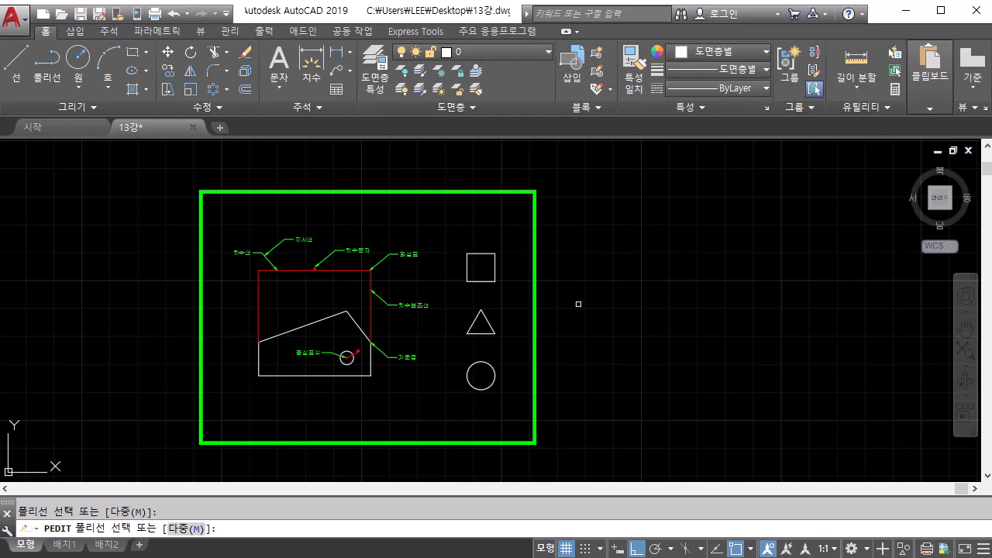
{"action": "left_click", "coordinate": [533, 338]}
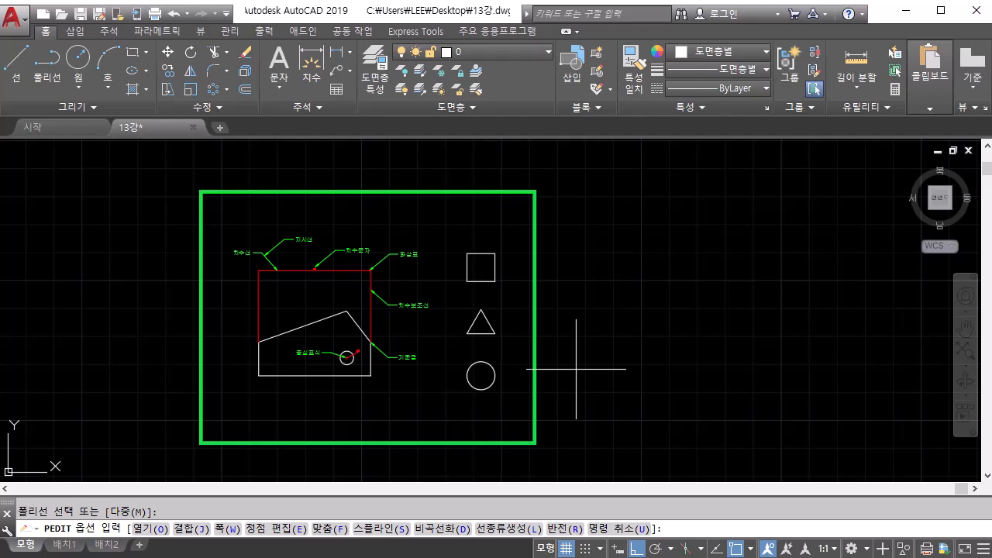
{"action": "type", "text": "w"}
{"action": "key", "text": "Return"}
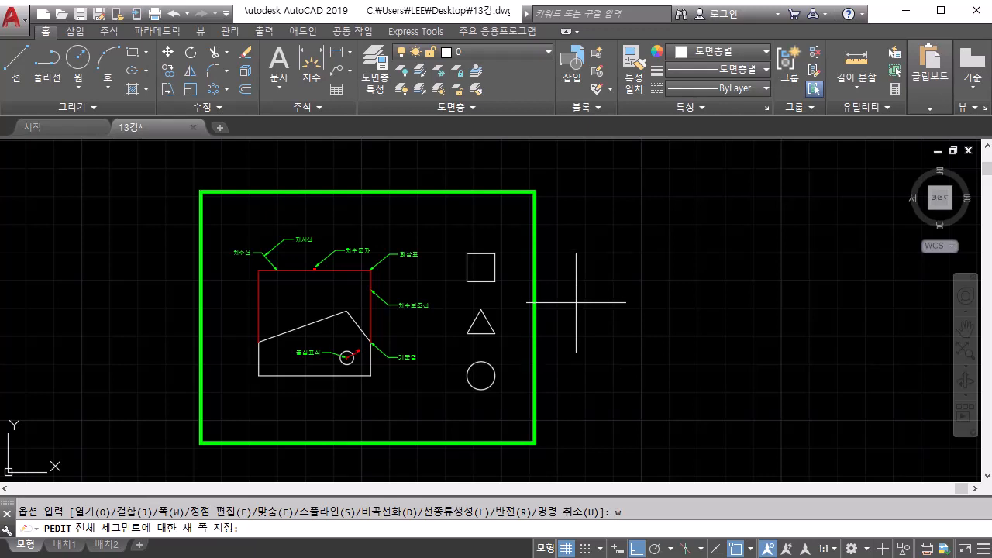
{"action": "left_click", "coordinate": [576, 271]}
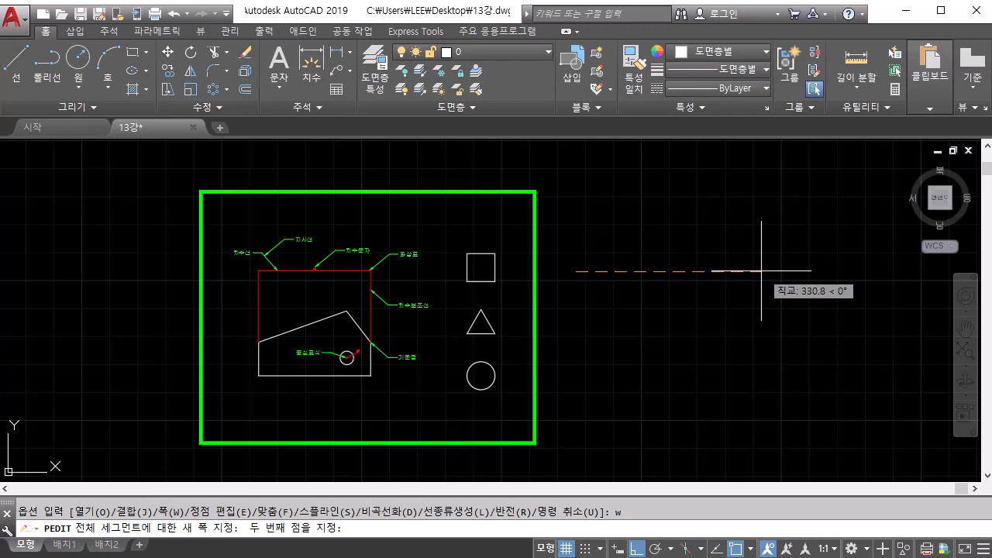
{"action": "left_click", "coordinate": [601, 287]}
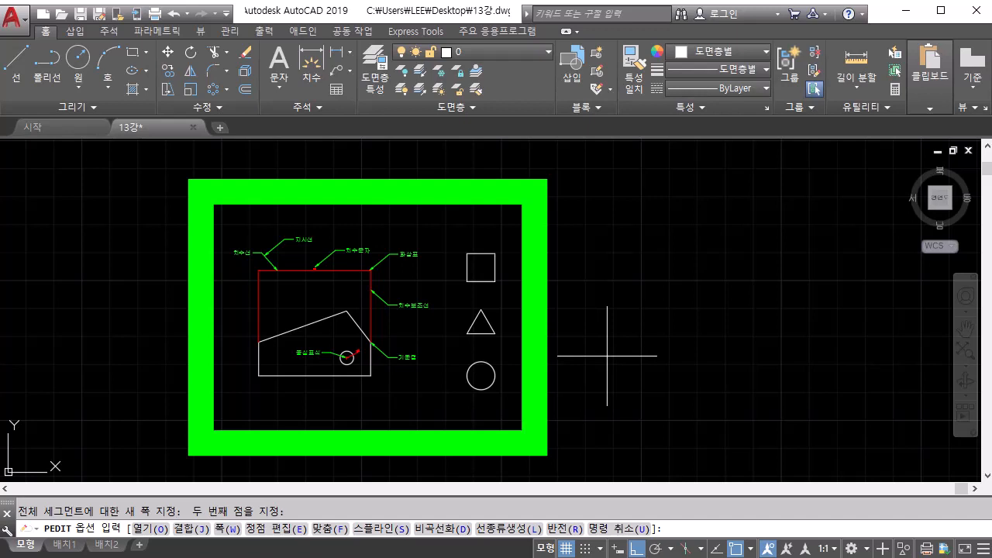
{"action": "key", "text": "Return"}
Edit the green frame polyline again and give it a thin line width by picking two closely spaced points beside it.
{"action": "key", "text": "Return"}
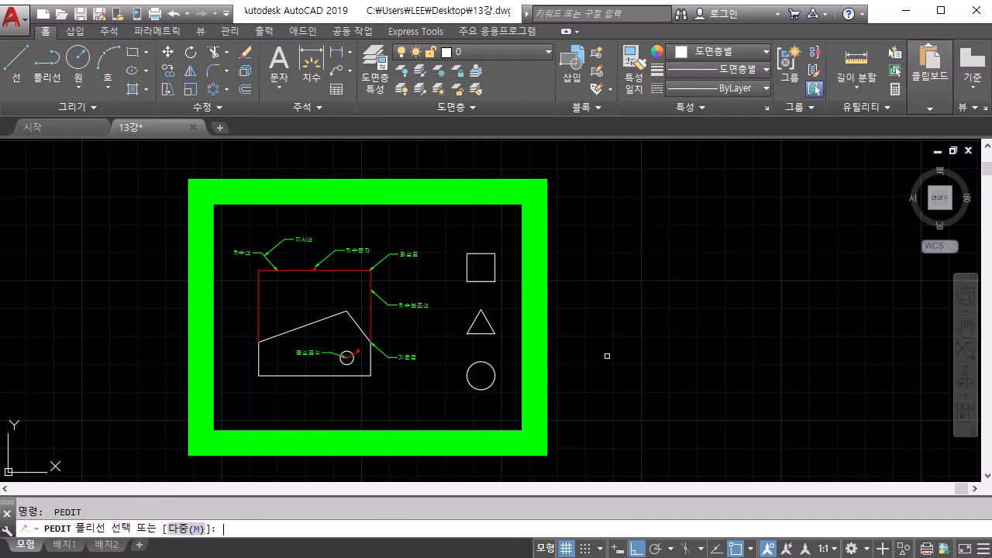
{"action": "left_click", "coordinate": [556, 335]}
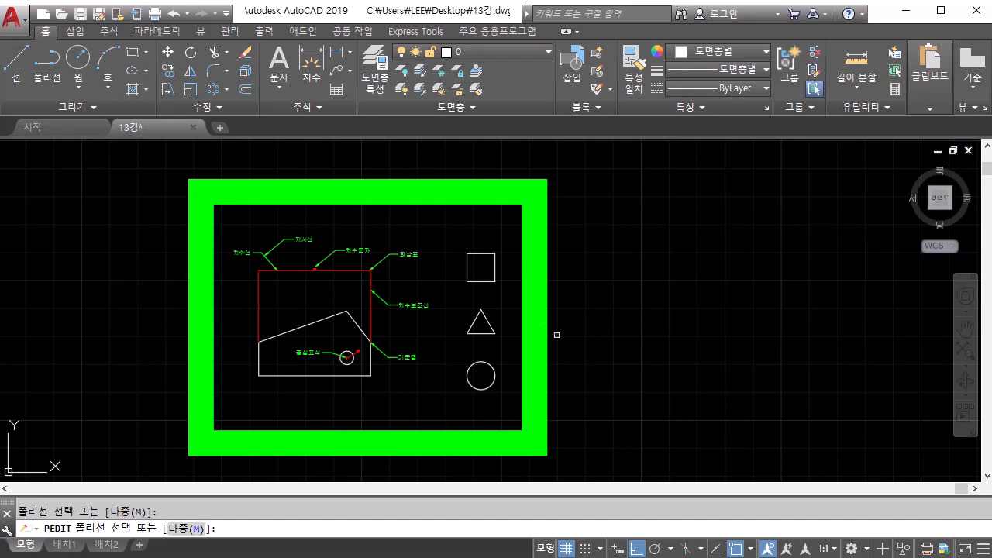
{"action": "left_click", "coordinate": [544, 347]}
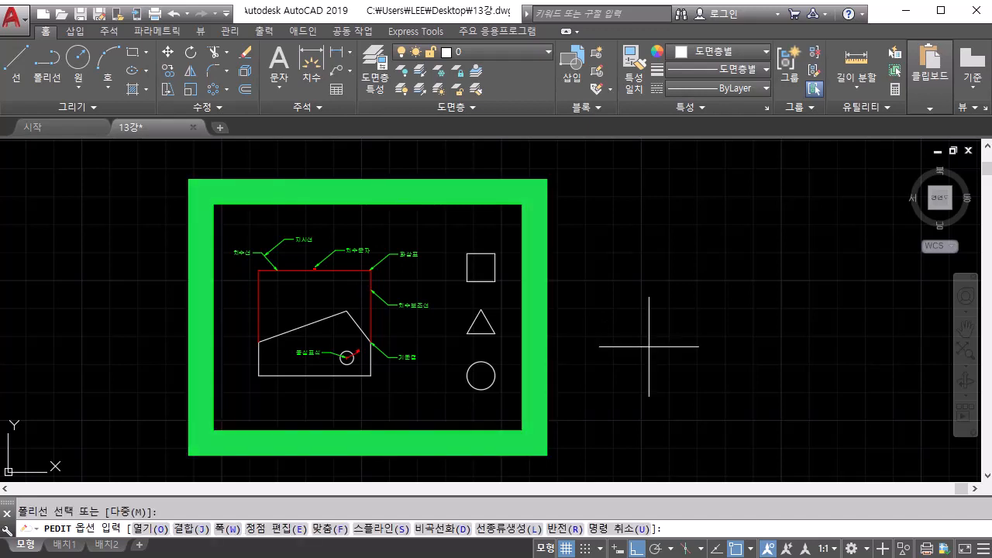
{"action": "type", "text": "w"}
{"action": "key", "text": "Return"}
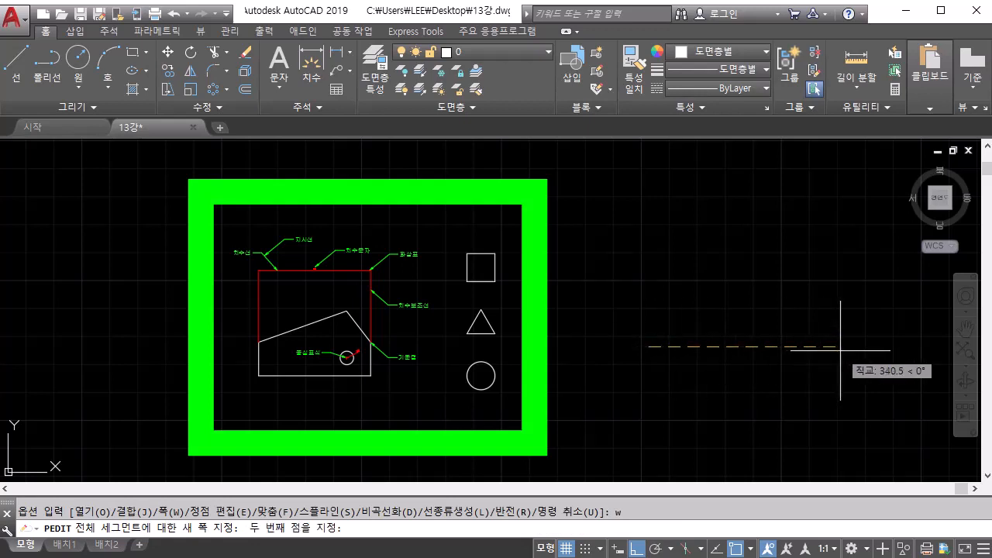
{"action": "left_click", "coordinate": [654, 348]}
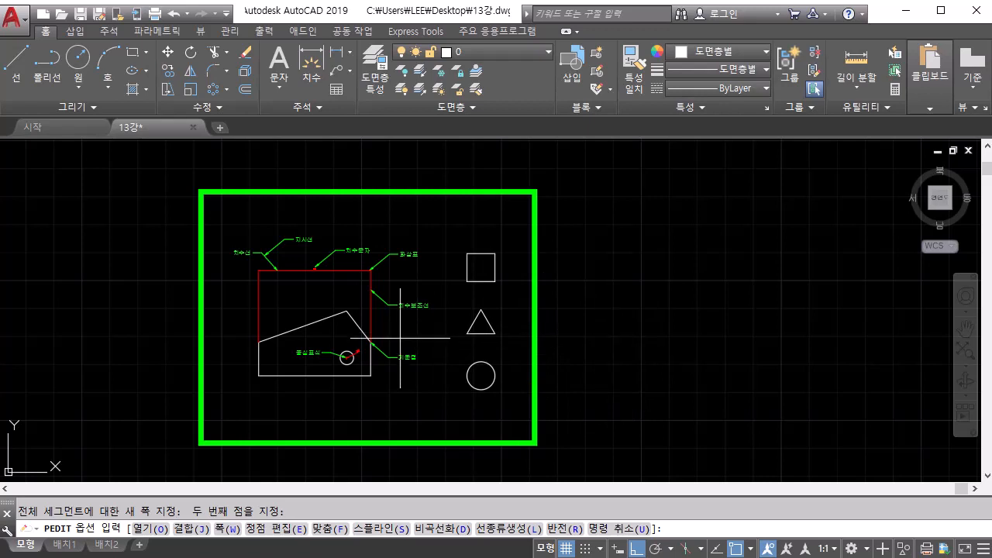
Examine the labelled parts of the horizontal dimension above the figure: 치수선, 지시선, 치수문자, 화살표 and 치수보조선.
{"action": "scroll", "coordinate": [404, 338], "scroll_direction": "up", "scroll_amount": 2}
{"action": "mouse_move", "coordinate": [404, 338]}
{"action": "middle_mouse_down"}
{"action": "mouse_move", "coordinate": [454, 344]}
{"action": "mouse_move", "coordinate": [436, 361]}
{"action": "mouse_move", "coordinate": [473, 378]}
{"action": "middle_mouse_up"}
{"action": "scroll", "coordinate": [443, 354], "scroll_direction": "up", "scroll_amount": 2}
{"action": "scroll", "coordinate": [474, 382], "scroll_direction": "down", "scroll_amount": 3}
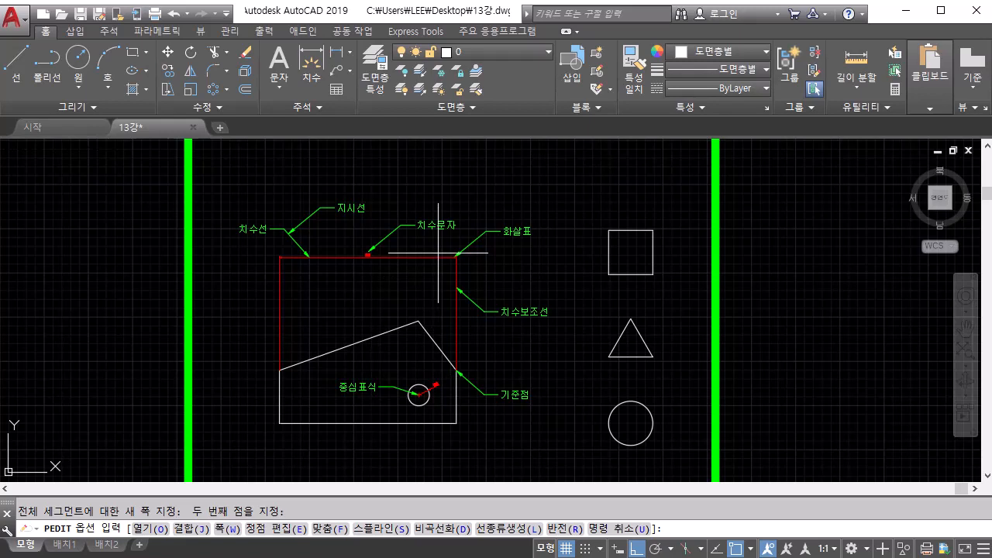
{"action": "scroll", "coordinate": [429, 399], "scroll_direction": "up", "scroll_amount": 5}
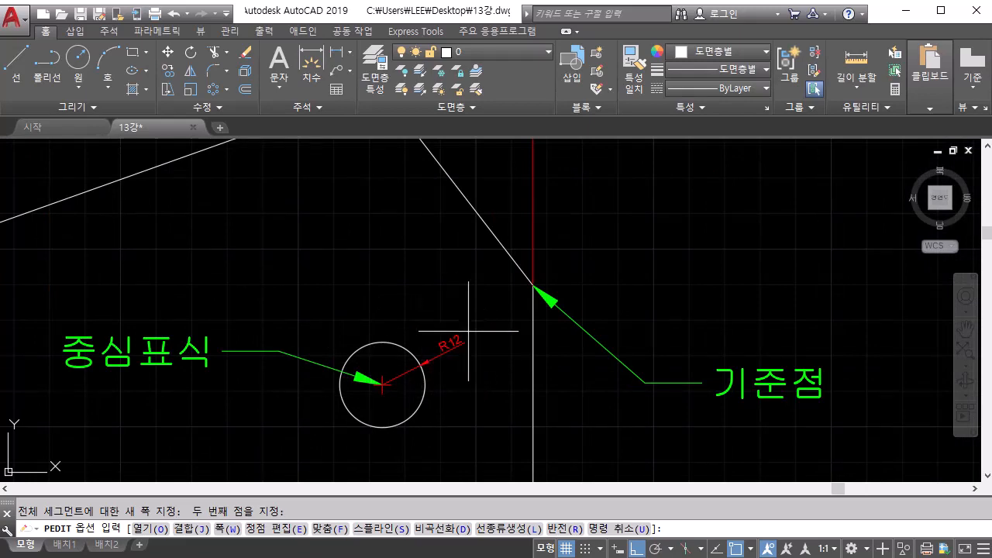
{"action": "scroll", "coordinate": [464, 372], "scroll_direction": "down", "scroll_amount": 4}
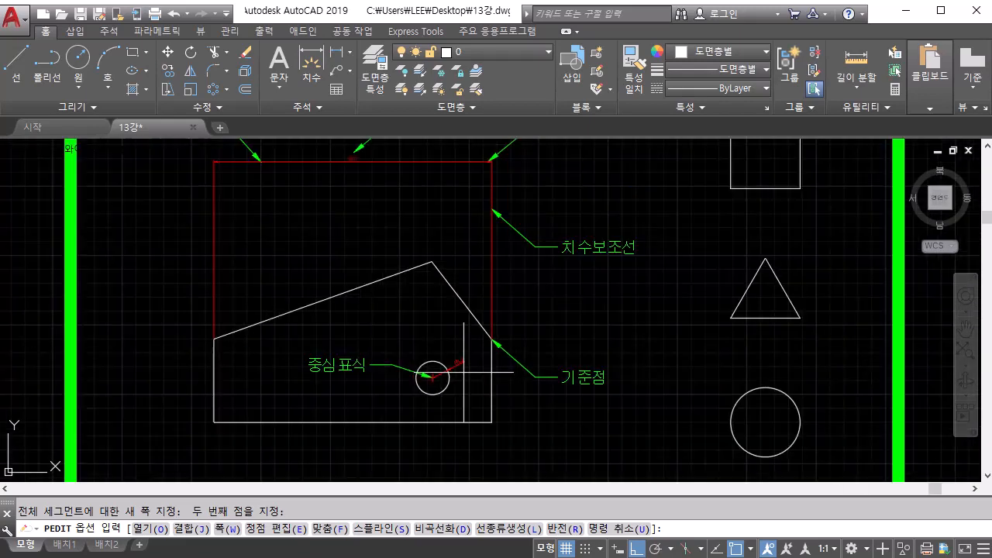
{"action": "mouse_move", "coordinate": [442, 279]}
{"action": "middle_mouse_down"}
{"action": "mouse_move", "coordinate": [449, 354]}
{"action": "mouse_move", "coordinate": [464, 360]}
{"action": "mouse_move", "coordinate": [478, 336]}
{"action": "middle_mouse_up"}
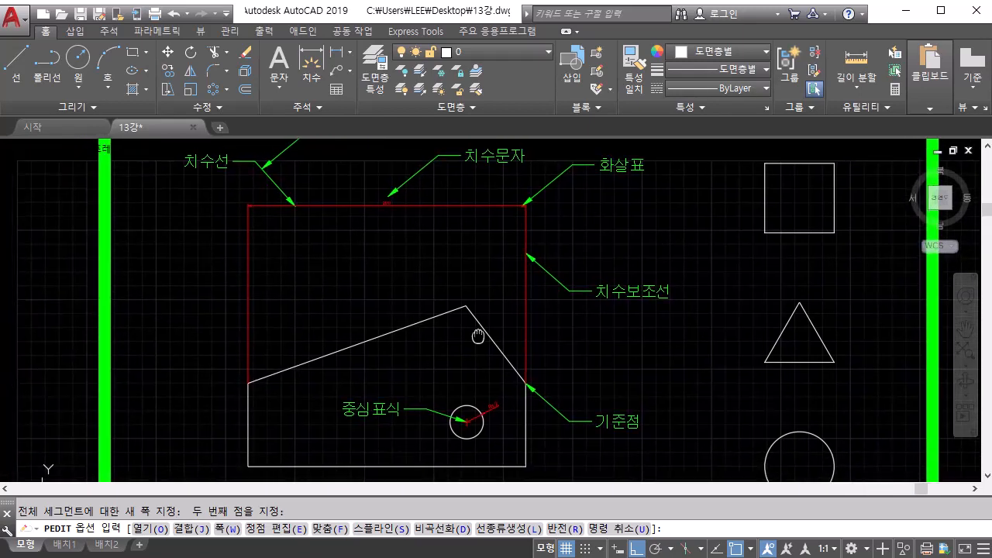
{"action": "middle_click_drag", "start_coordinate": [395, 210], "coordinate": [412, 312]}
{"action": "scroll", "coordinate": [401, 290], "scroll_direction": "up", "scroll_amount": 2}
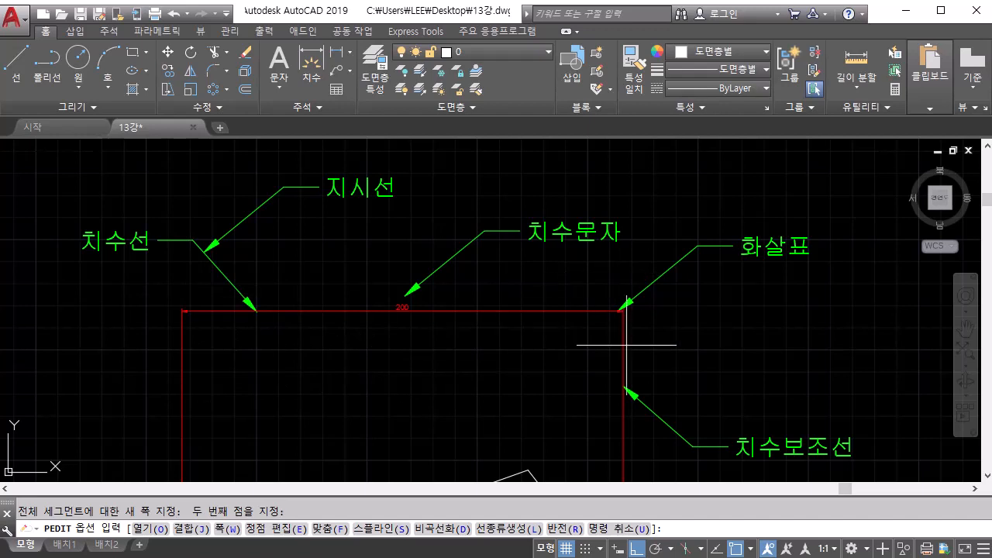
{"action": "middle_click_drag", "start_coordinate": [613, 393], "coordinate": [622, 300]}
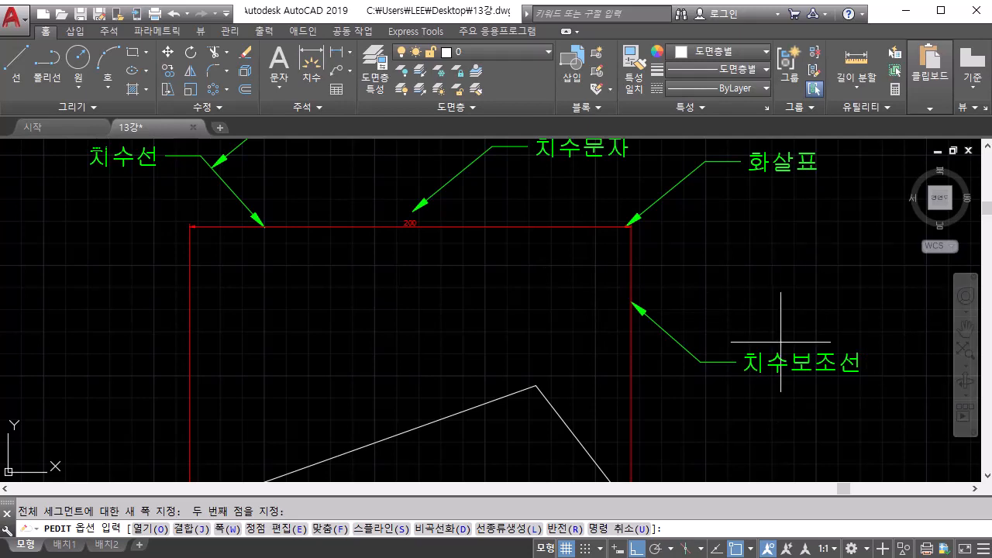
{"action": "scroll", "coordinate": [643, 256], "scroll_direction": "up", "scroll_amount": 3}
{"action": "middle_click_drag", "start_coordinate": [601, 213], "coordinate": [647, 409]}
{"action": "scroll", "coordinate": [634, 269], "scroll_direction": "down", "scroll_amount": 3}
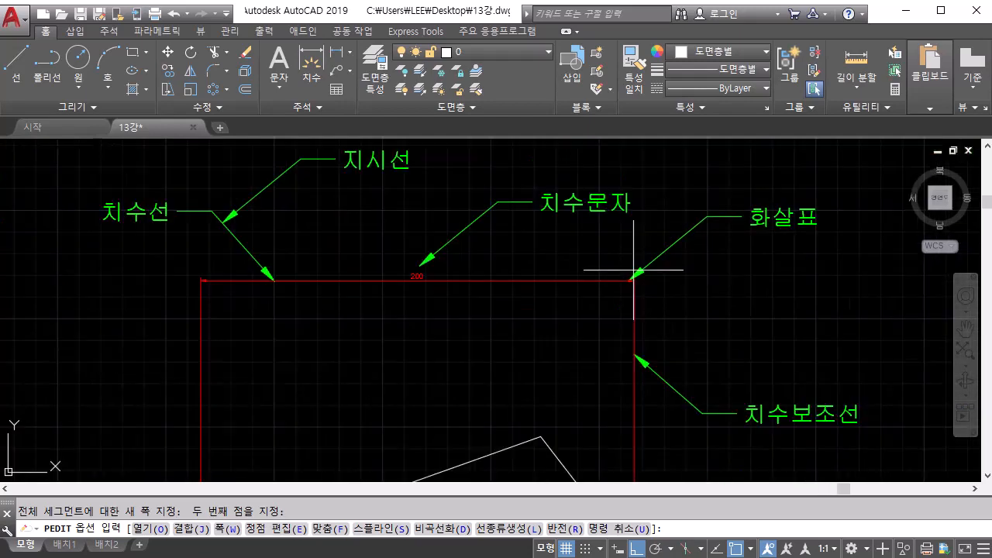
{"action": "middle_click_drag", "start_coordinate": [287, 285], "coordinate": [484, 335]}
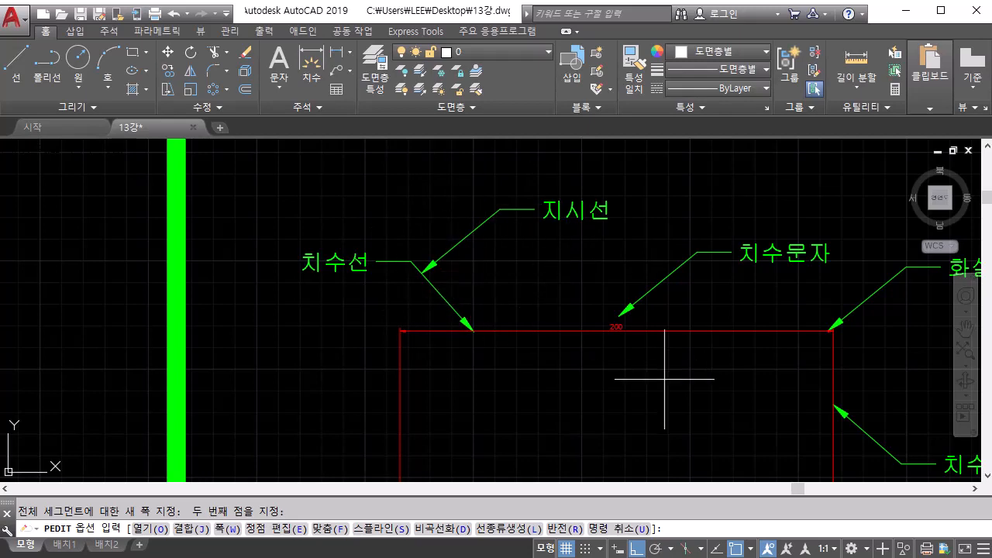
Examine the circle's 중심표식 and the 기준점 where the extension line meets the figure's corner.
{"action": "middle_click_drag", "start_coordinate": [669, 387], "coordinate": [626, 251]}
{"action": "scroll", "coordinate": [633, 265], "scroll_direction": "down", "scroll_amount": 2}
{"action": "middle_click_drag", "start_coordinate": [663, 349], "coordinate": [642, 273]}
{"action": "scroll", "coordinate": [732, 296], "scroll_direction": "up", "scroll_amount": 6}
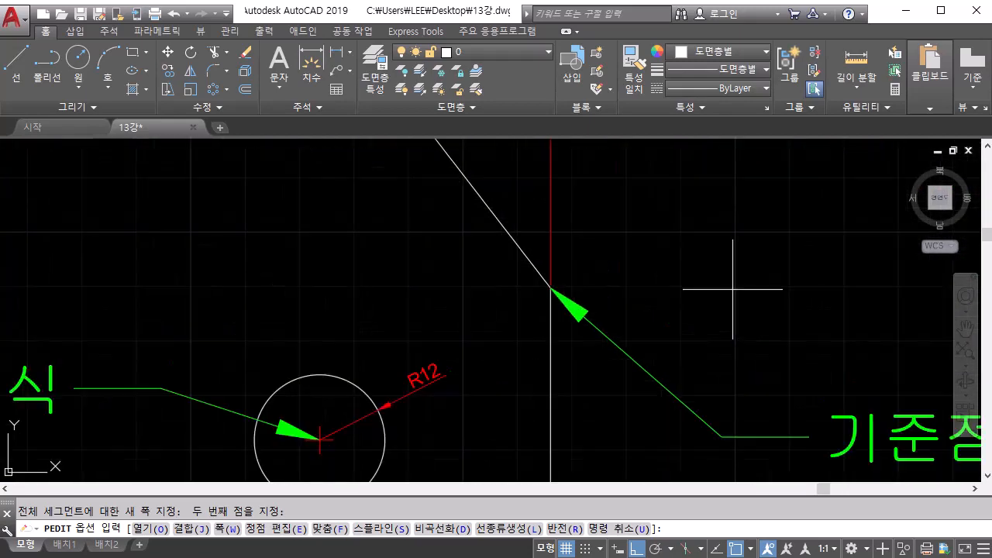
{"action": "middle_click_drag", "start_coordinate": [476, 344], "coordinate": [710, 305]}
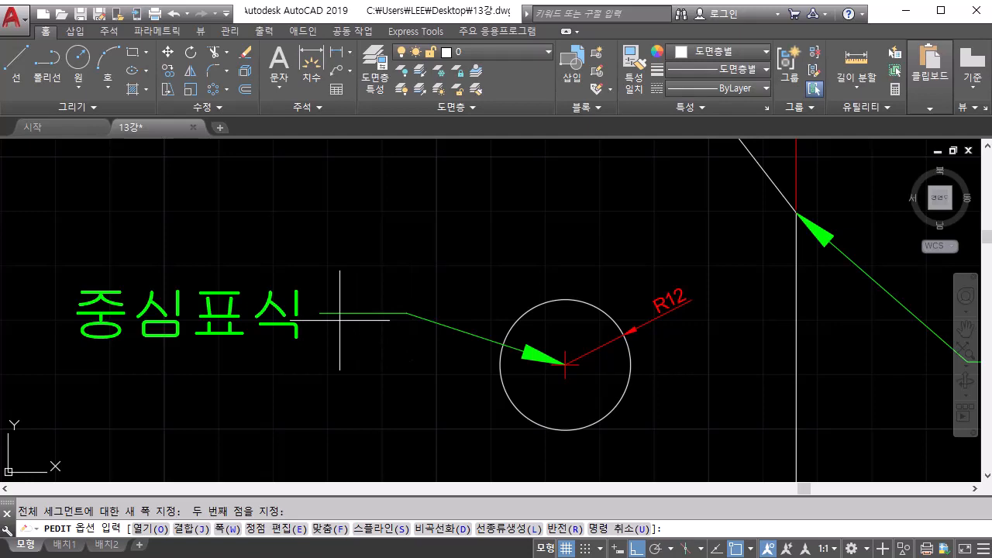
{"action": "scroll", "coordinate": [340, 319], "scroll_direction": "down", "scroll_amount": 3}
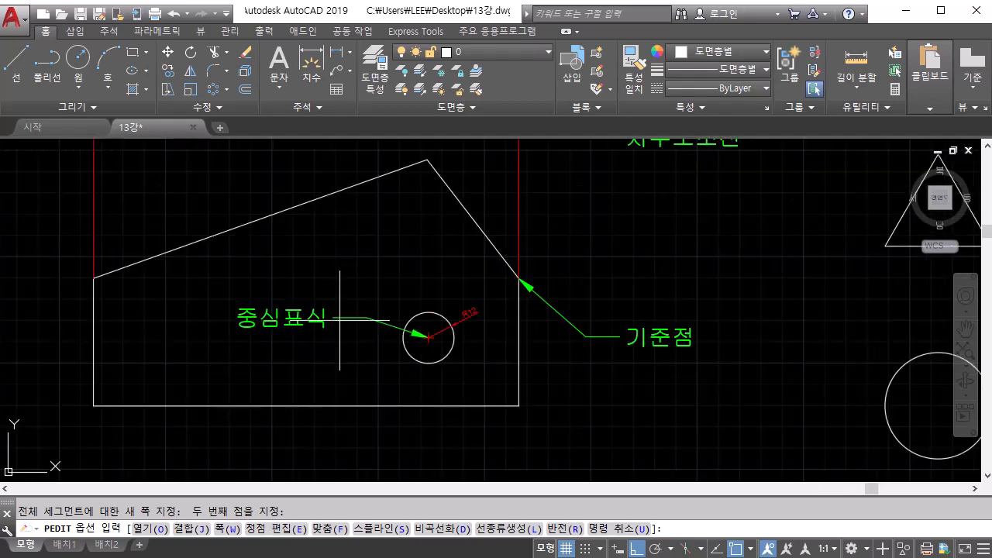
{"action": "scroll", "coordinate": [529, 293], "scroll_direction": "up", "scroll_amount": 5}
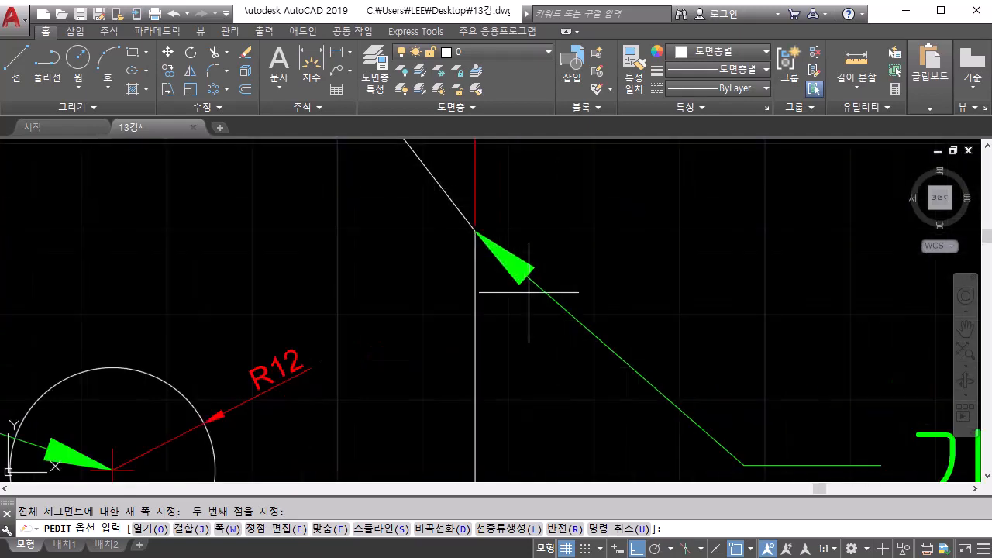
{"action": "scroll", "coordinate": [496, 290], "scroll_direction": "down", "scroll_amount": 4}
{"action": "scroll", "coordinate": [427, 291], "scroll_direction": "down", "scroll_amount": 4}
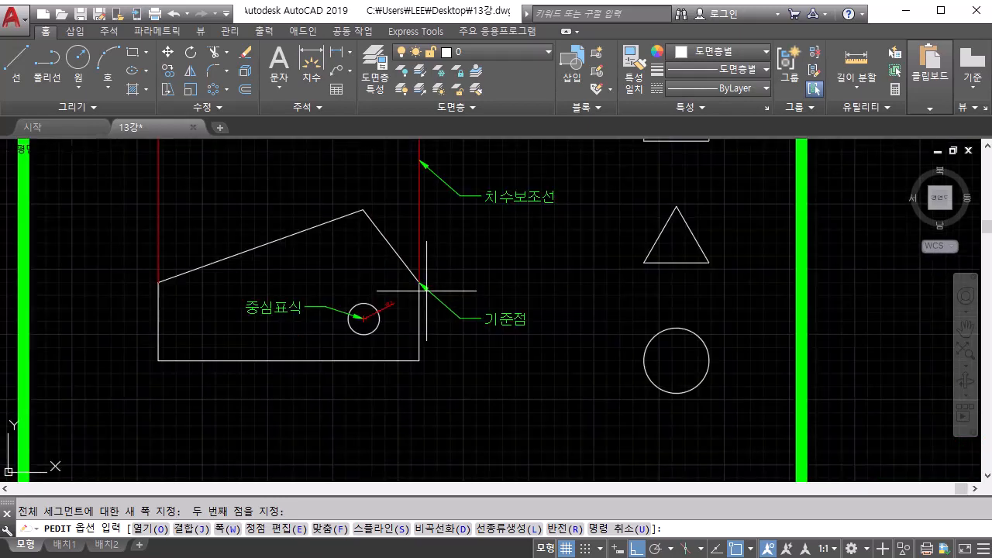
{"action": "middle_click_drag", "start_coordinate": [421, 288], "coordinate": [491, 348]}
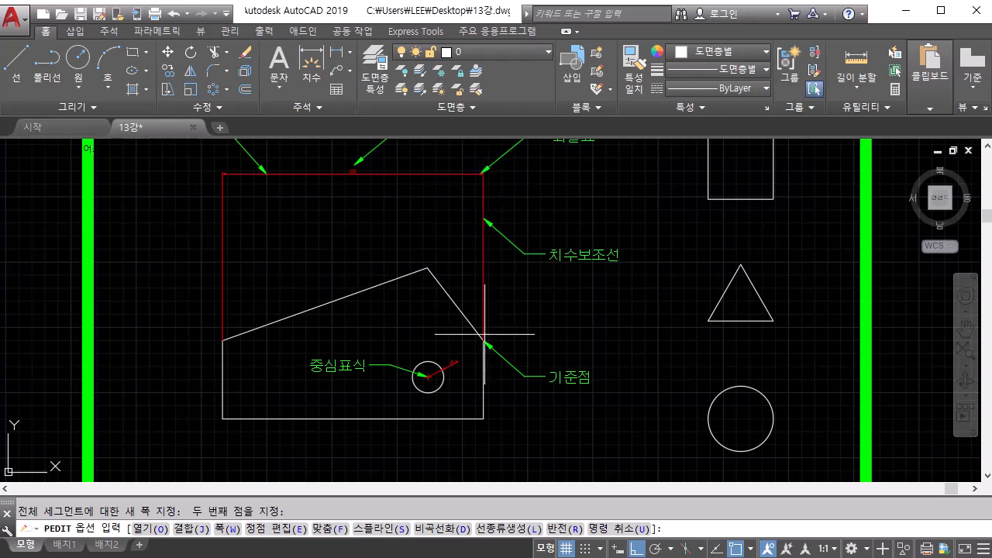
{"action": "scroll", "coordinate": [486, 352], "scroll_direction": "up", "scroll_amount": 4}
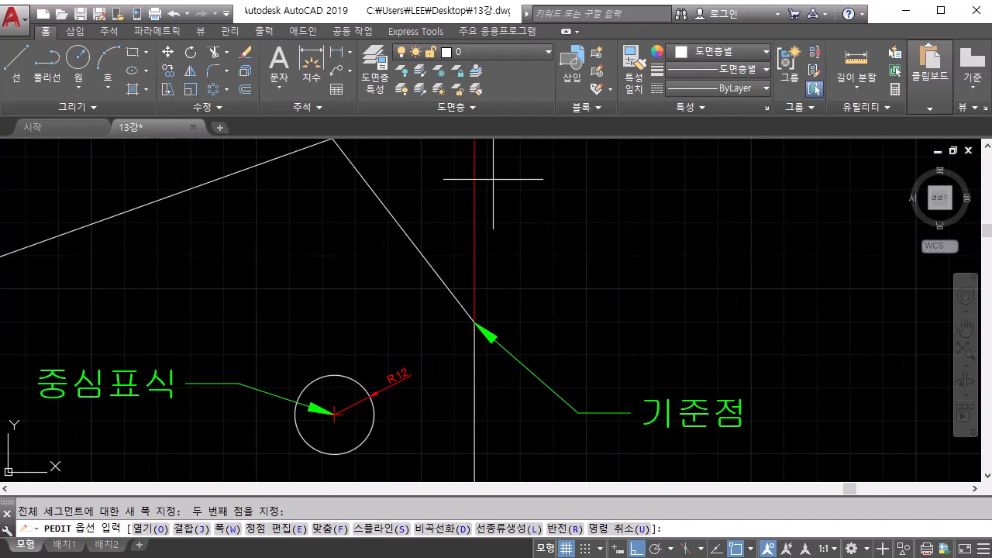
{"action": "scroll", "coordinate": [469, 326], "scroll_direction": "up", "scroll_amount": 8}
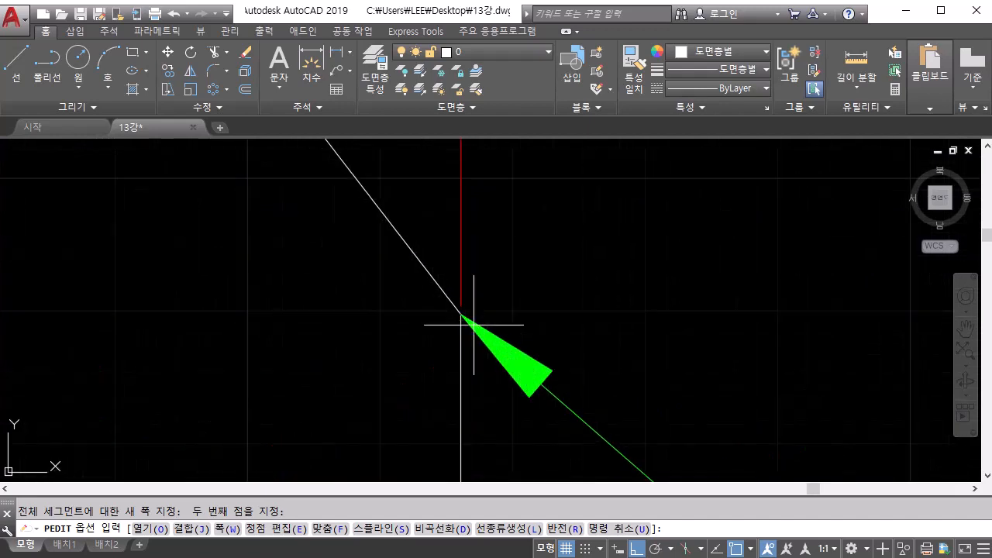
Leave the polyline edit, select the horizontal dimension and examine the gap between its extension line and the 기준점 at the figure's corner.
{"action": "middle_click_drag", "start_coordinate": [594, 317], "coordinate": [445, 286]}
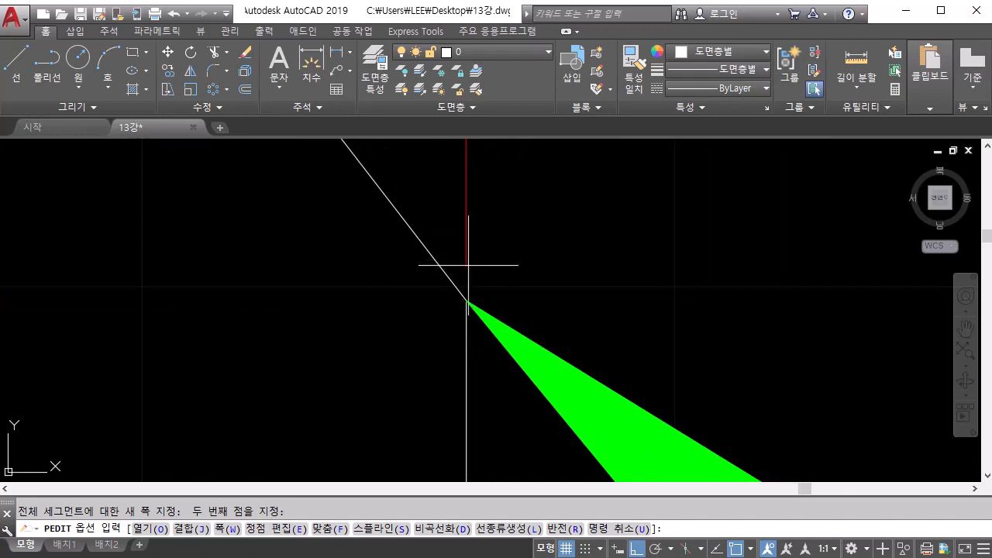
{"action": "key", "text": "Escape"}
{"action": "left_click", "coordinate": [505, 194]}
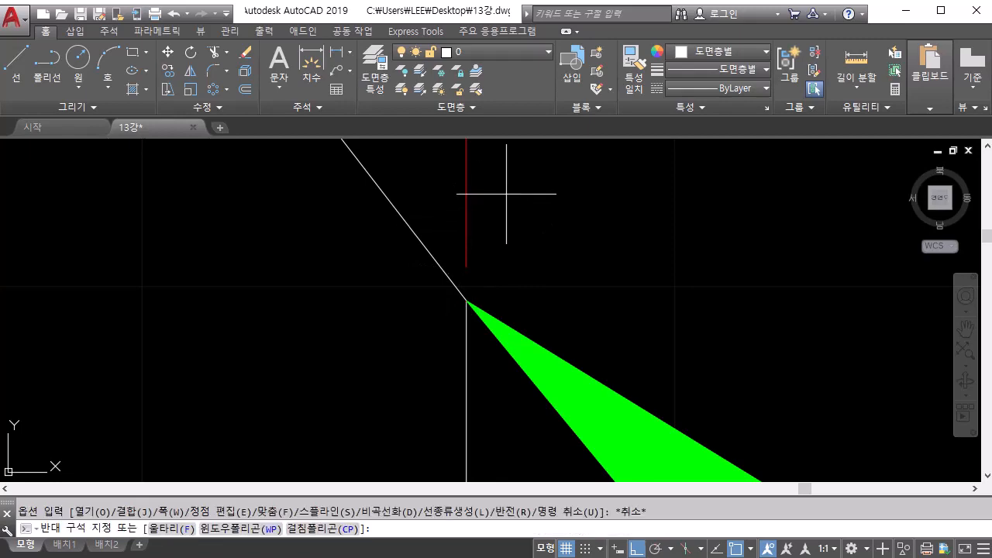
{"action": "left_click", "coordinate": [444, 215]}
{"action": "scroll", "coordinate": [502, 301], "scroll_direction": "down", "scroll_amount": 5}
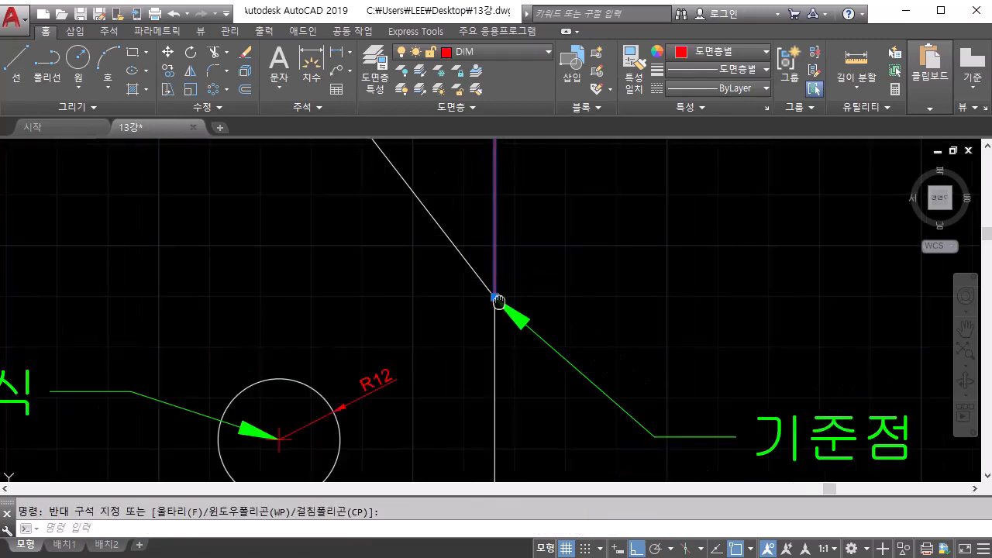
{"action": "middle_click_drag", "start_coordinate": [502, 302], "coordinate": [529, 503]}
{"action": "scroll", "coordinate": [536, 408], "scroll_direction": "down", "scroll_amount": 2}
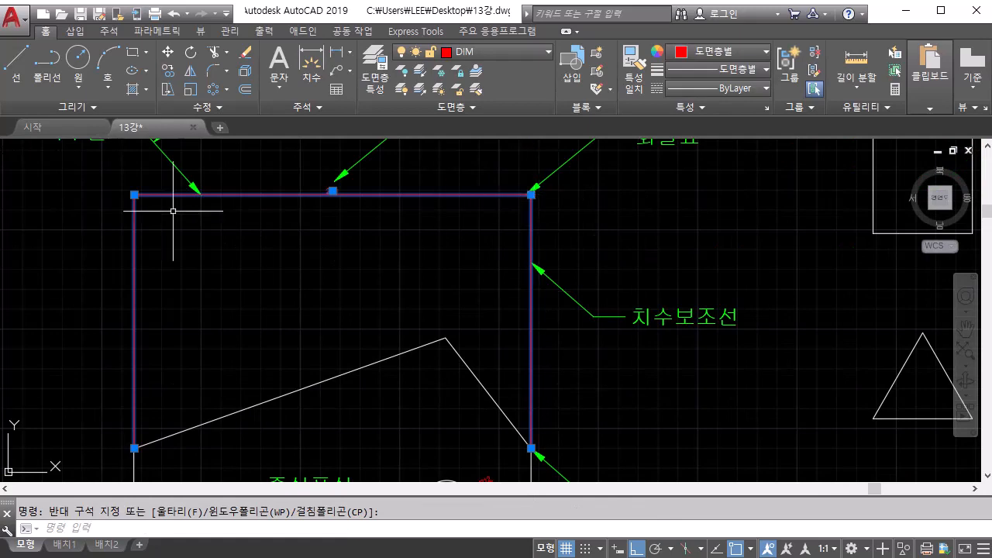
{"action": "scroll", "coordinate": [497, 422], "scroll_direction": "up", "scroll_amount": 8}
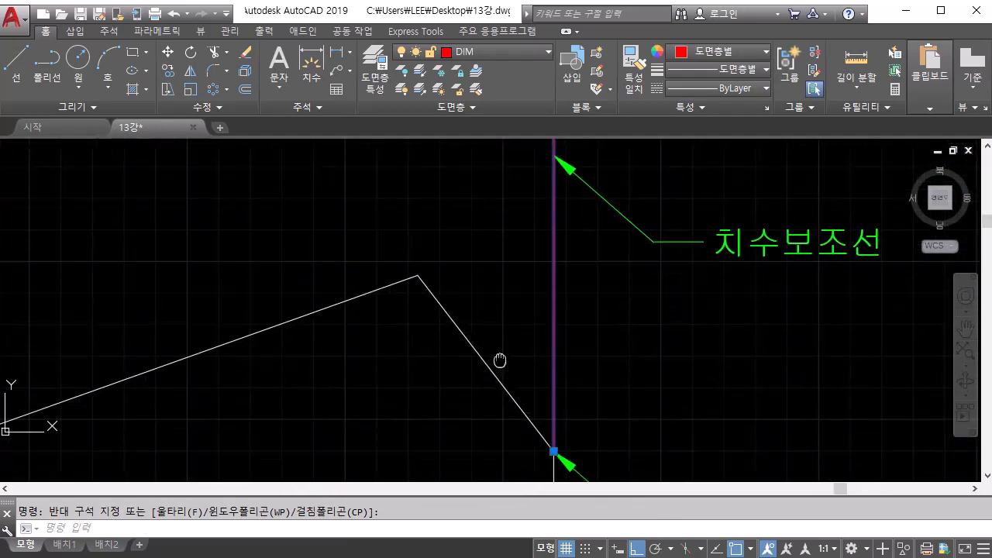
{"action": "mouse_move", "coordinate": [581, 249]}
{"action": "middle_mouse_down"}
{"action": "mouse_move", "coordinate": [570, 260]}
{"action": "mouse_move", "coordinate": [397, 231]}
{"action": "middle_mouse_up"}
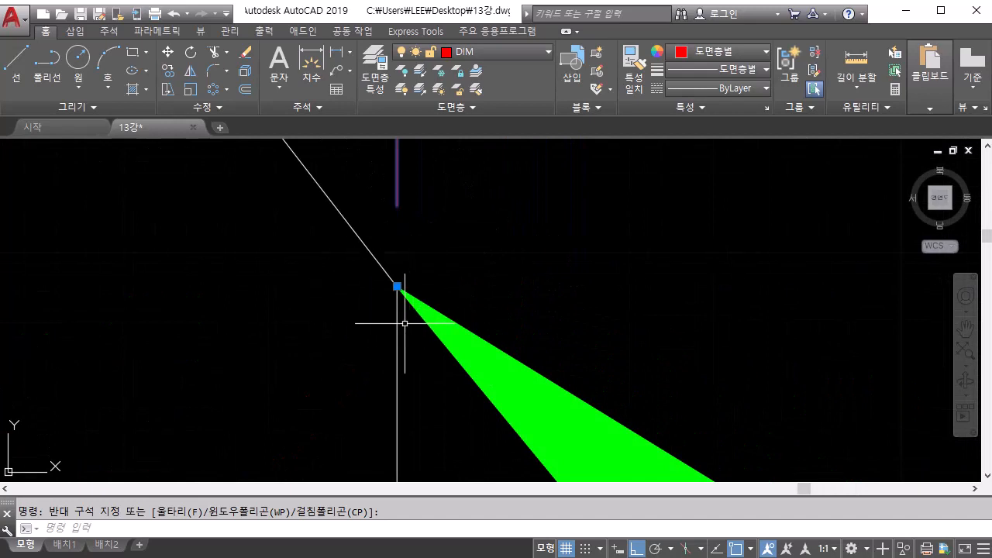
{"action": "key", "text": "Escape"}
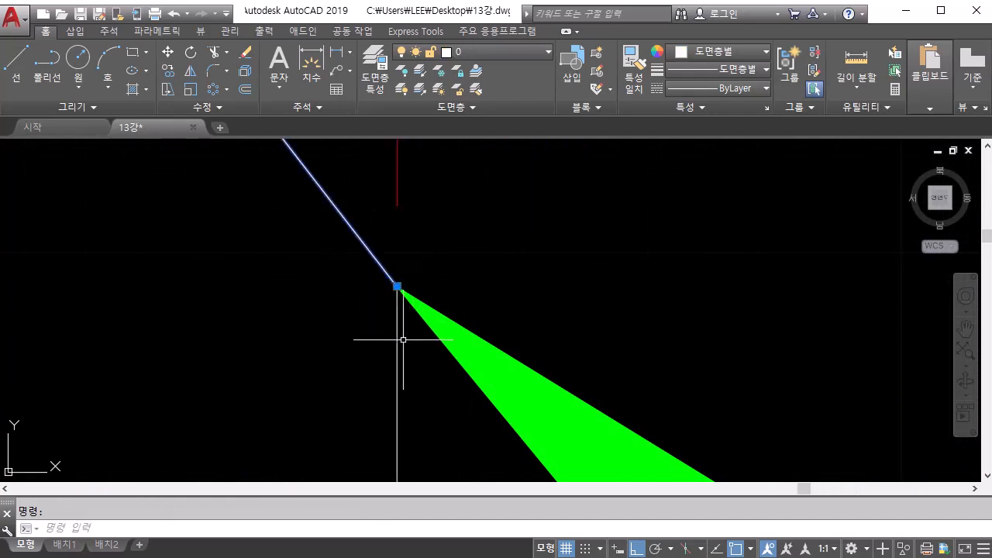
Erase the two figure lines and the green leader arrow that meet at the 기준점 corner.
{"action": "left_click", "coordinate": [404, 342]}
{"action": "left_click", "coordinate": [375, 348]}
{"action": "left_click", "coordinate": [494, 311]}
{"action": "left_click", "coordinate": [432, 365]}
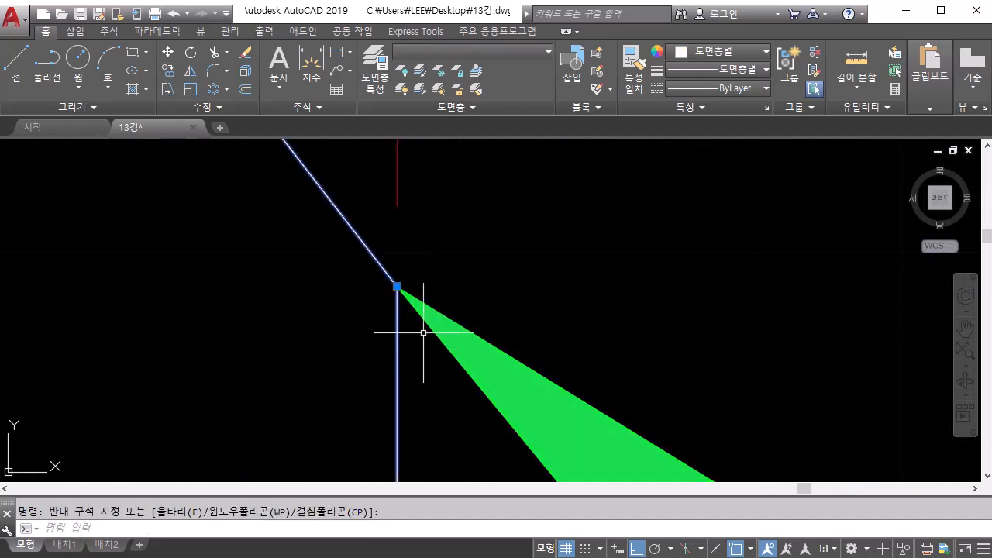
{"action": "key", "text": "Delete"}
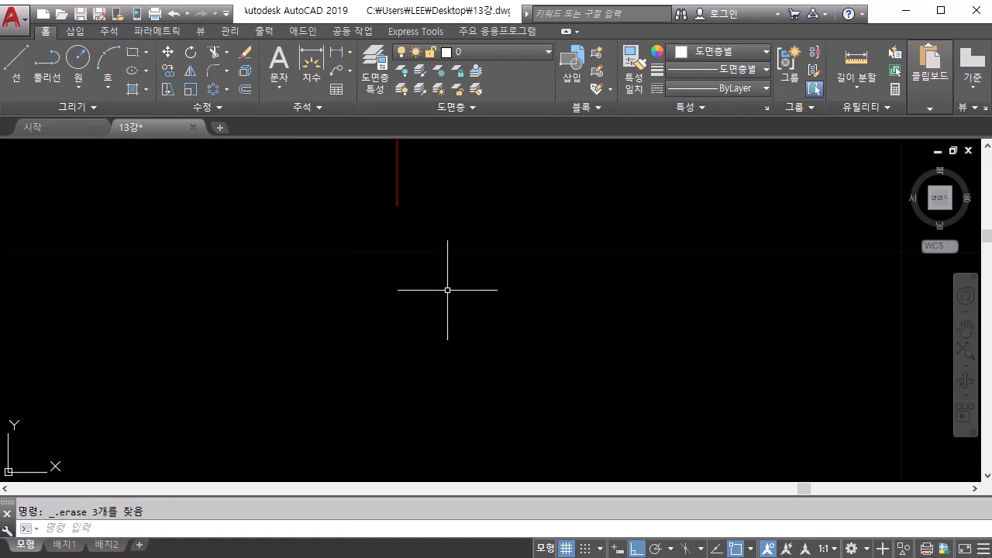
Select the red dimension by its extension line and examine its origin point on its own, without the figure's corner lines.
{"action": "left_click", "coordinate": [457, 210]}
{"action": "left_click", "coordinate": [355, 212]}
{"action": "left_click", "coordinate": [332, 193]}
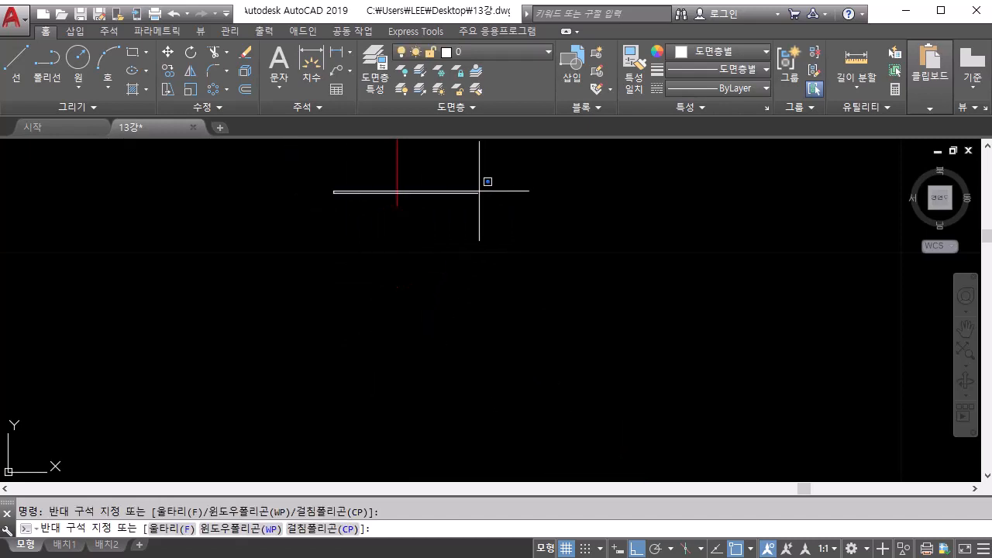
{"action": "left_click", "coordinate": [480, 191]}
{"action": "left_click", "coordinate": [480, 191]}
{"action": "left_click", "coordinate": [347, 205]}
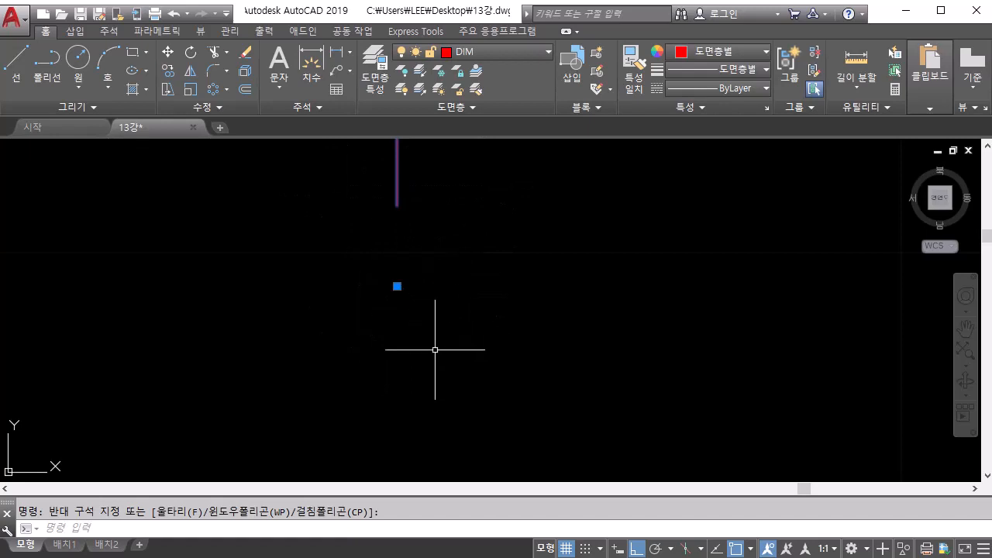
{"action": "scroll", "coordinate": [401, 287], "scroll_direction": "up", "scroll_amount": 4}
{"action": "middle_click_drag", "start_coordinate": [401, 287], "coordinate": [459, 398]}
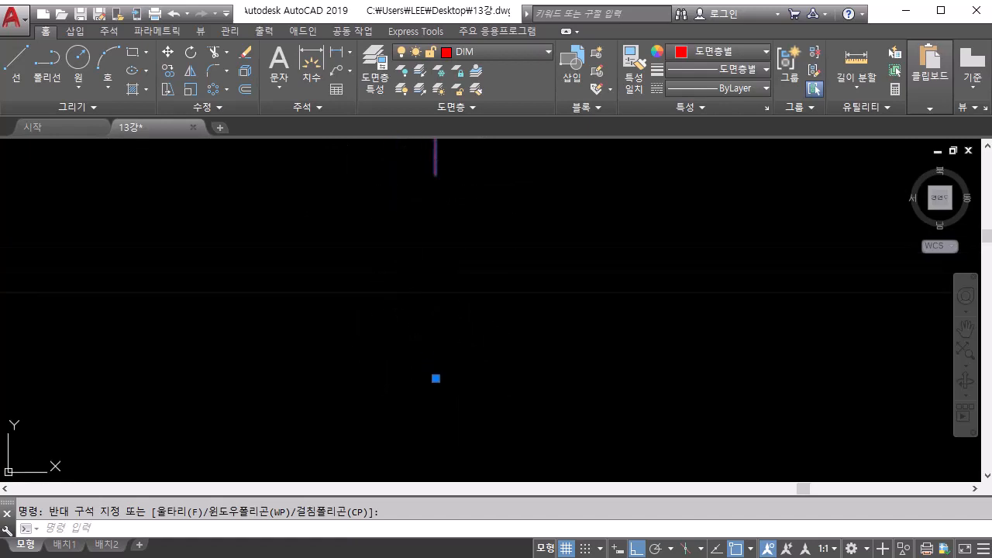
{"action": "key", "text": "Escape"}
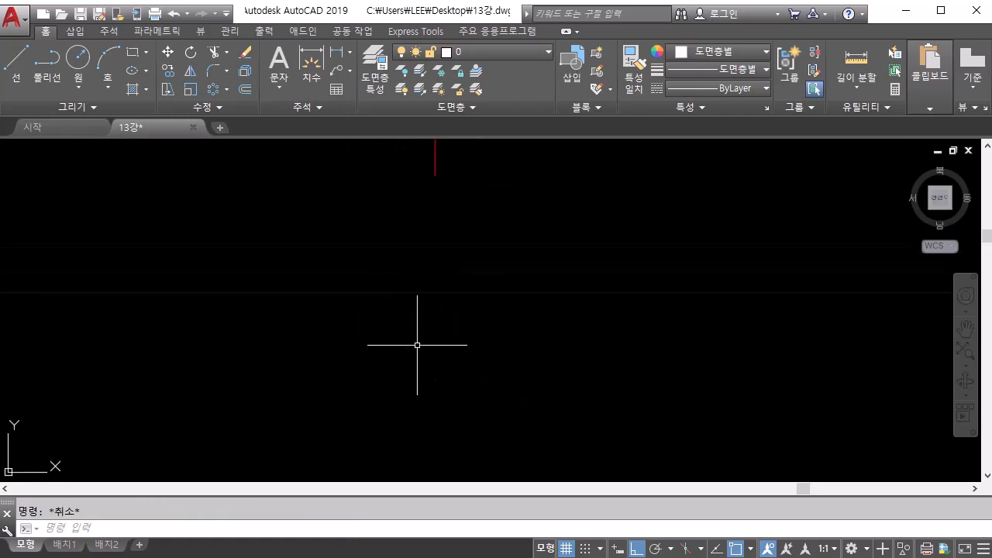
{"action": "left_click", "coordinate": [478, 165]}
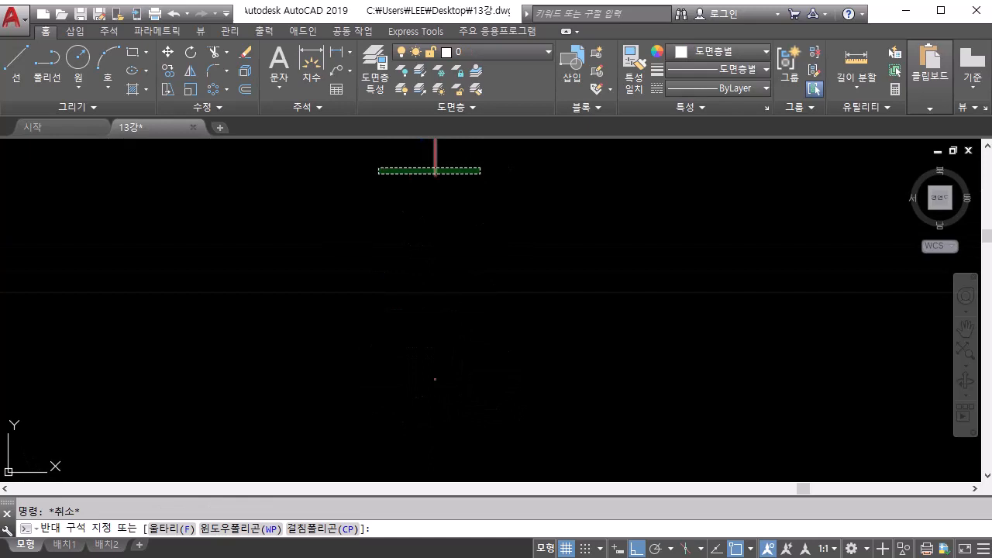
{"action": "left_click", "coordinate": [500, 54]}
{"action": "left_click", "coordinate": [500, 71]}
{"action": "key", "text": "Escape"}
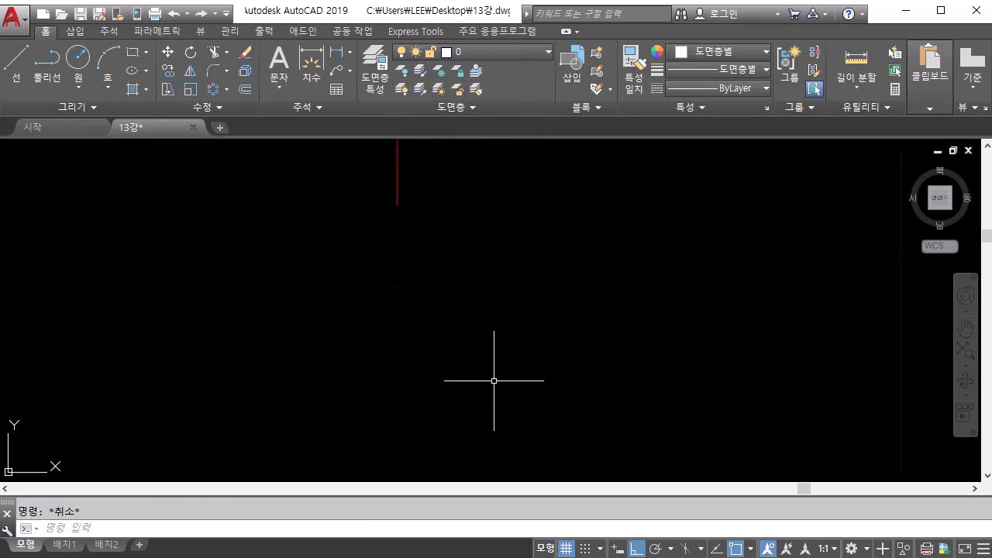
Undo the erasure of the corner lines and the 기준점 leader.
{"action": "key", "text": "ctrl+z"}
{"action": "scroll", "coordinate": [470, 344], "scroll_direction": "down", "scroll_amount": 8}
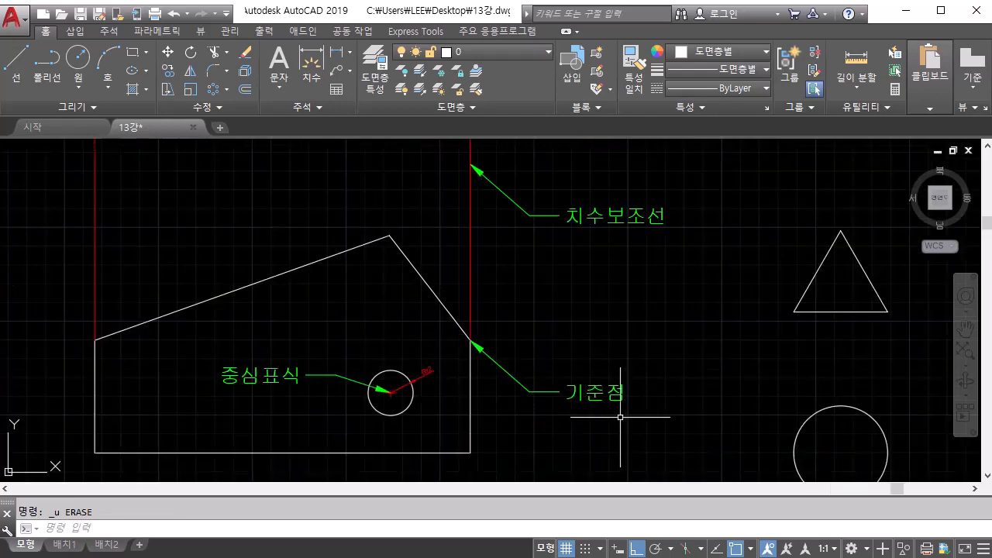
{"action": "mouse_move", "coordinate": [550, 390]}
{"action": "middle_mouse_down"}
{"action": "mouse_move", "coordinate": [572, 427]}
{"action": "mouse_move", "coordinate": [588, 429]}
{"action": "middle_mouse_up"}
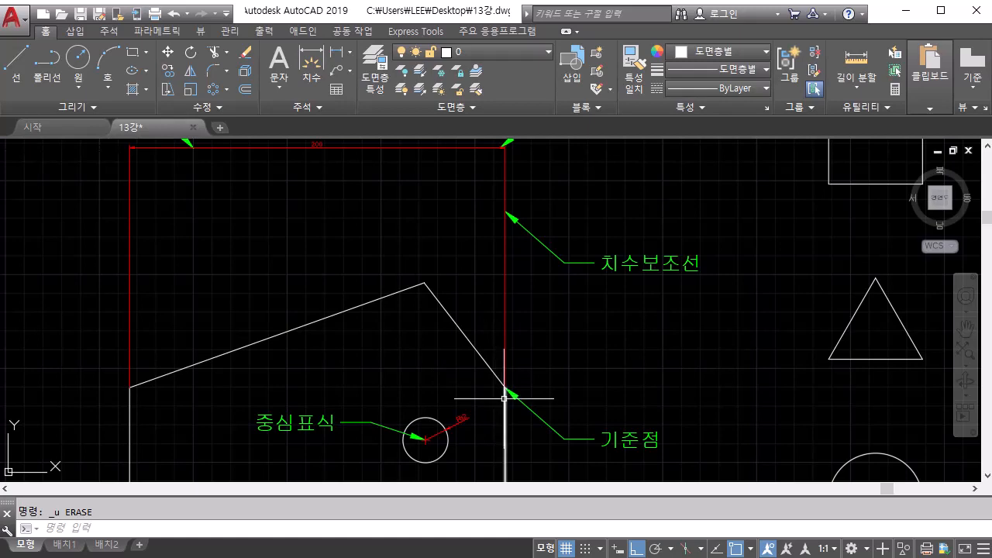
{"action": "scroll", "coordinate": [505, 398], "scroll_direction": "down", "scroll_amount": 4}
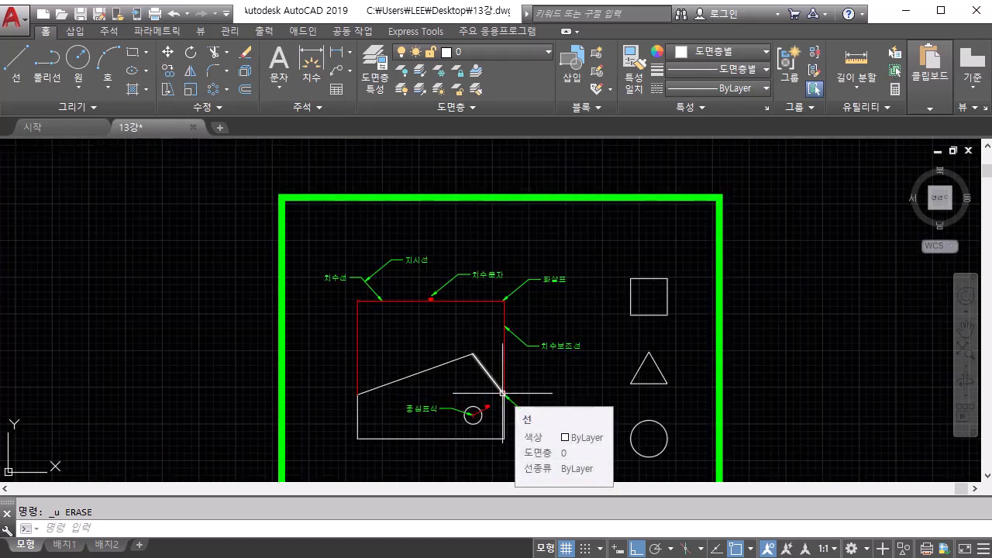
{"action": "scroll", "coordinate": [503, 394], "scroll_direction": "up", "scroll_amount": 3}
{"action": "middle_click_drag", "start_coordinate": [494, 385], "coordinate": [491, 367]}
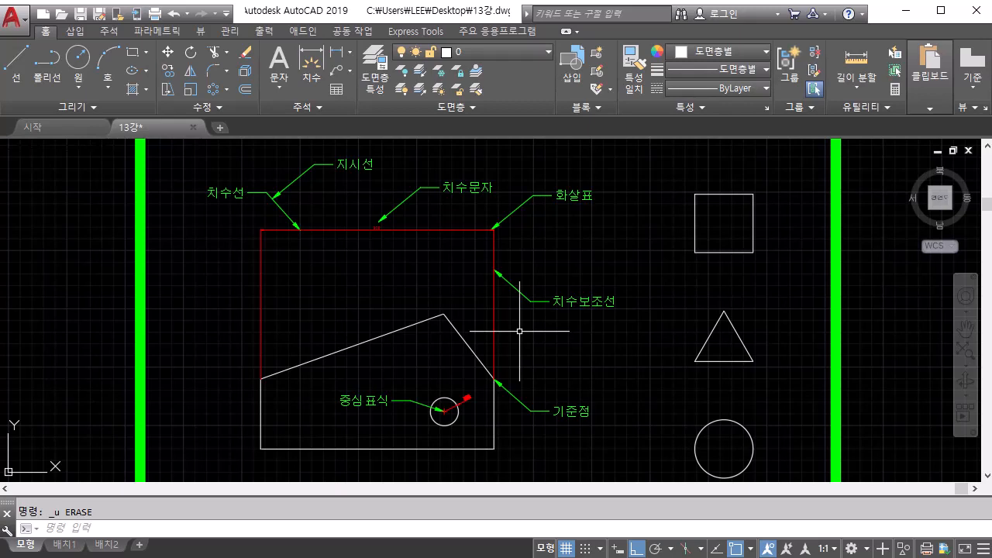
Add a linear dimension between the square's two upper corners, placing the dimension line above the square.
{"action": "middle_click_drag", "start_coordinate": [681, 383], "coordinate": [441, 351]}
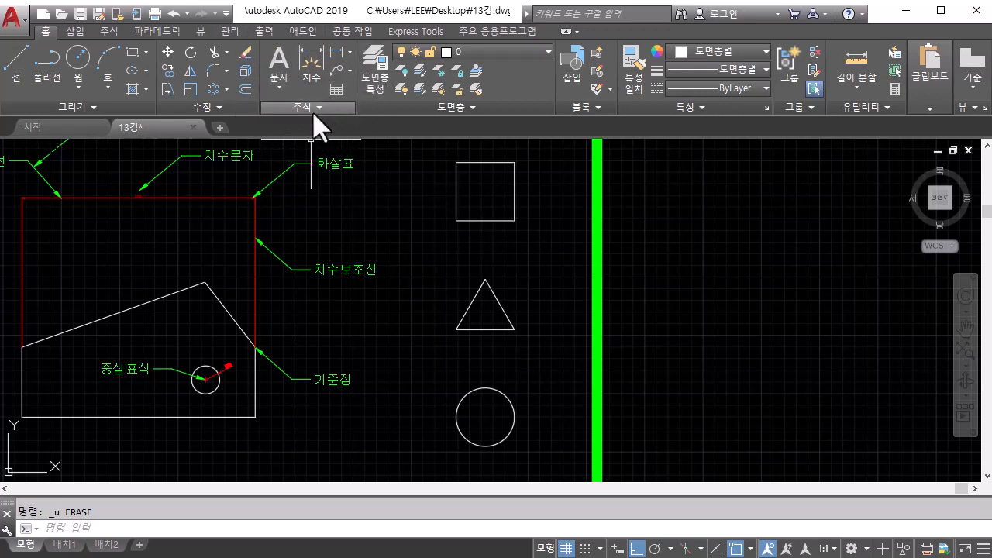
{"action": "left_click", "coordinate": [349, 52]}
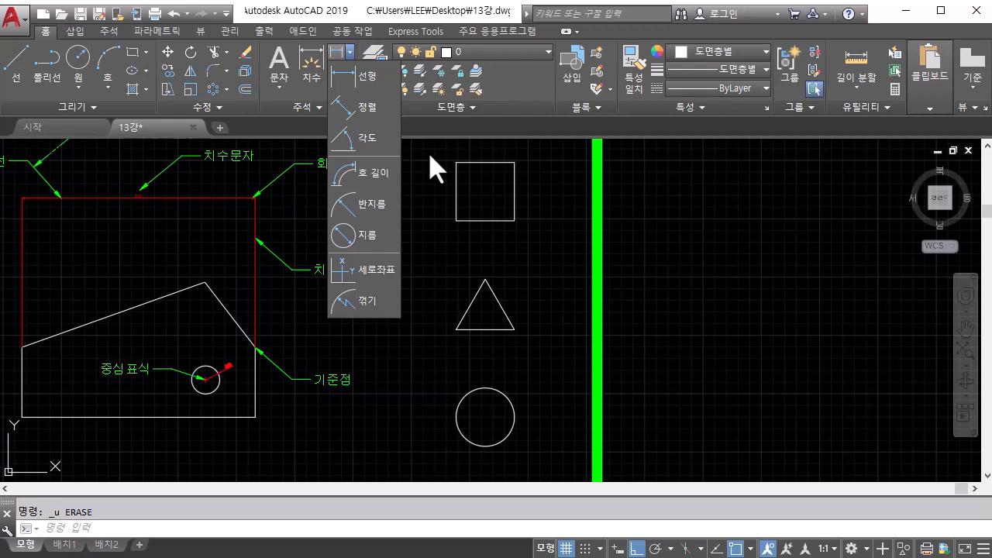
{"action": "left_click", "coordinate": [369, 79]}
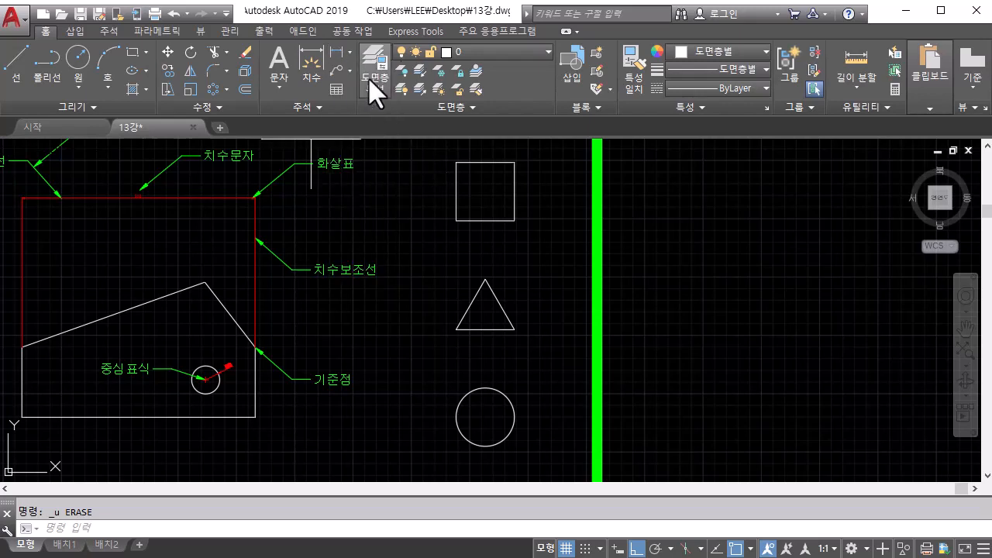
{"action": "scroll", "coordinate": [512, 151], "scroll_direction": "up", "scroll_amount": 4}
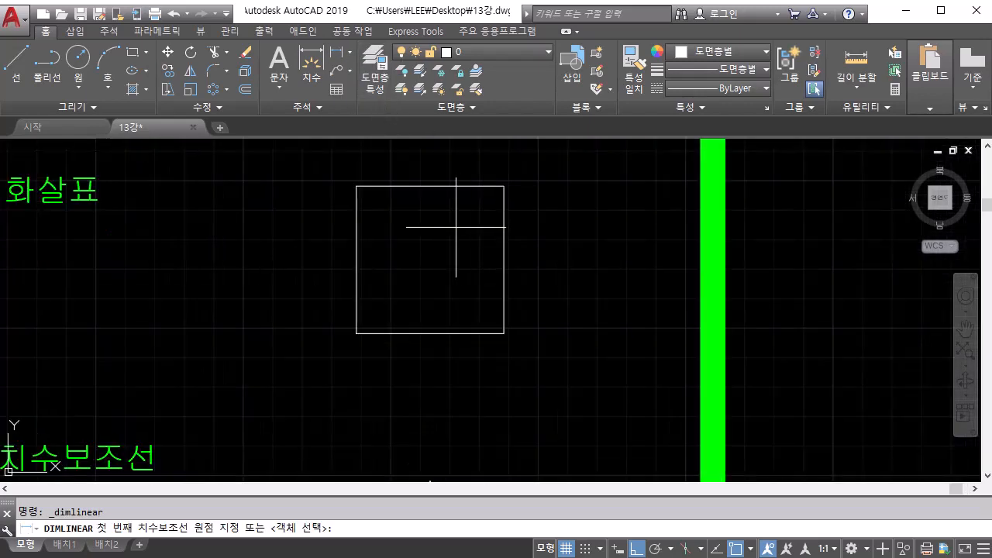
{"action": "left_click", "coordinate": [357, 186]}
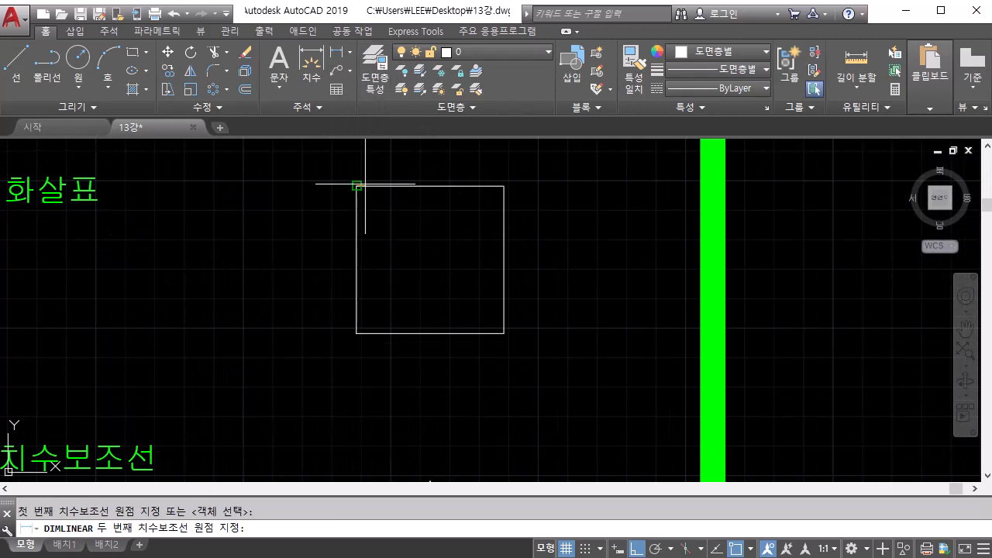
{"action": "left_click", "coordinate": [504, 186]}
{"action": "middle_click_drag", "start_coordinate": [504, 186], "coordinate": [500, 277]}
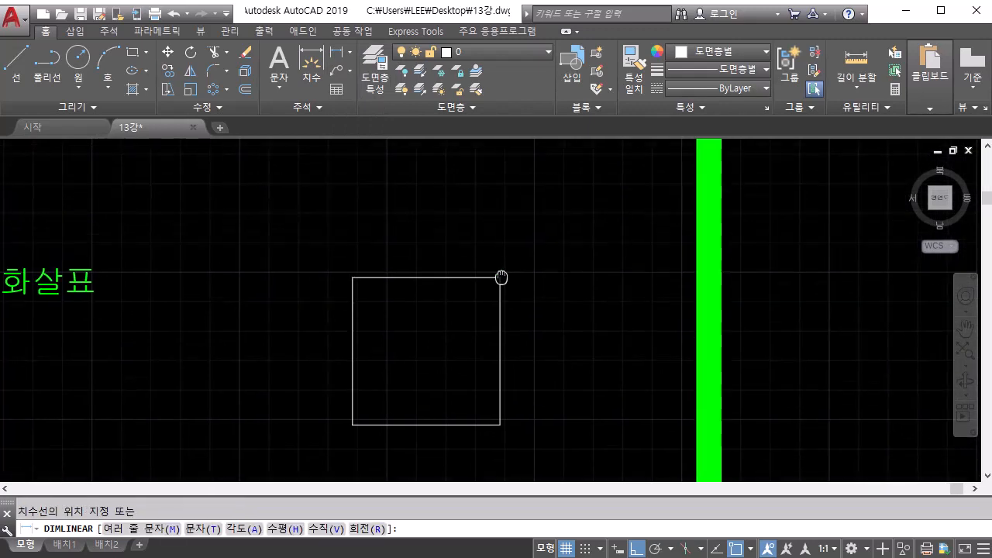
{"action": "left_click", "coordinate": [500, 214]}
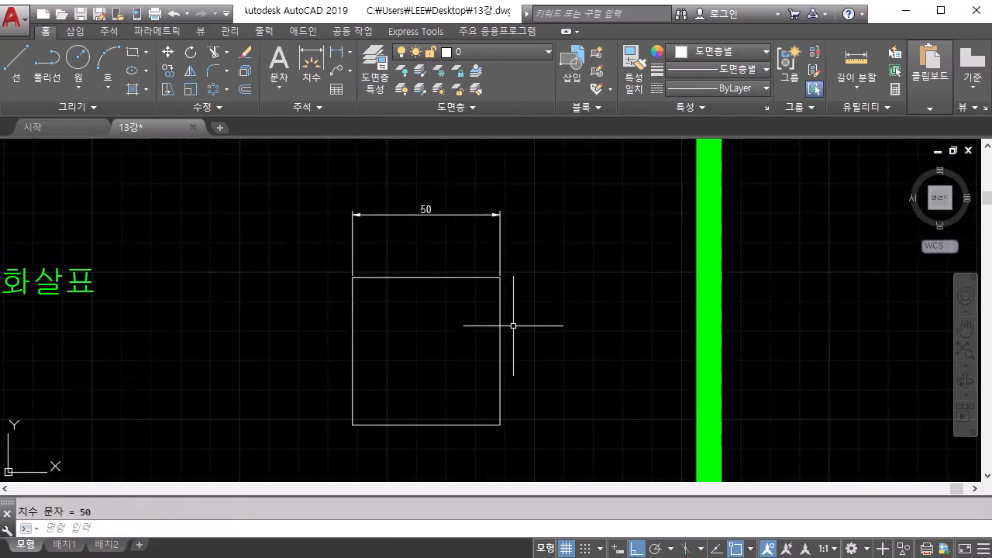
Add a vertical linear dimension along the square's right side, placing the dimension line to the right of it.
{"action": "key", "text": "Return"}
{"action": "left_click", "coordinate": [500, 278]}
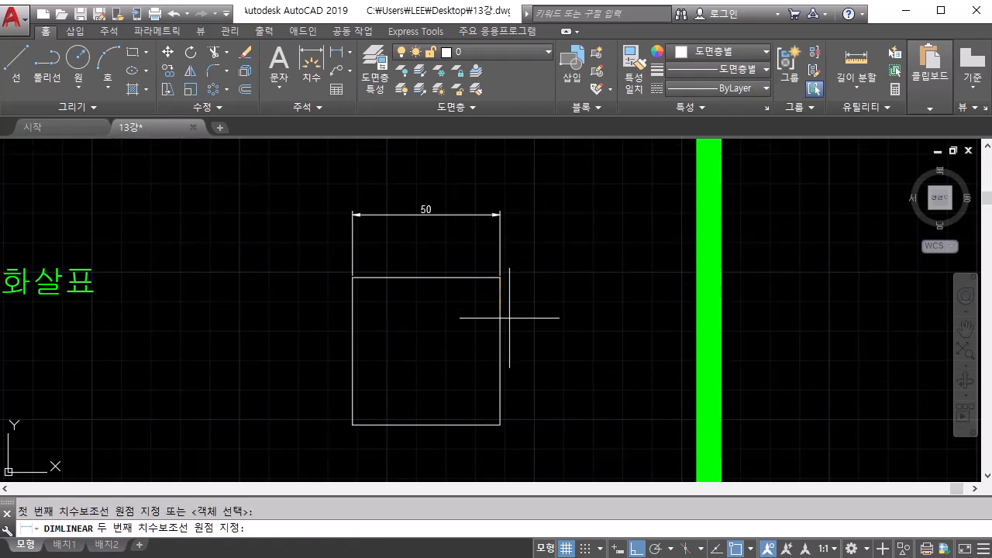
{"action": "left_click", "coordinate": [500, 425]}
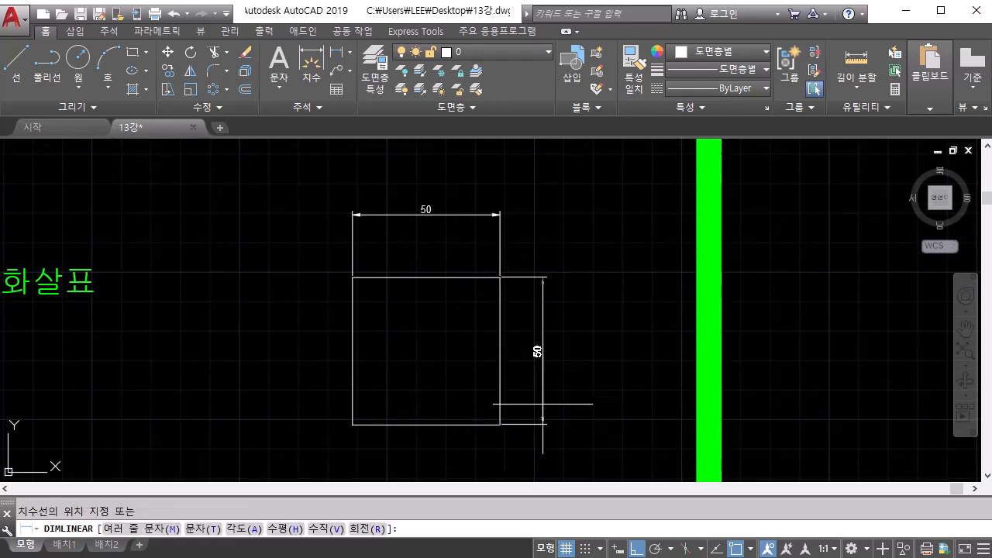
{"action": "left_click", "coordinate": [546, 407]}
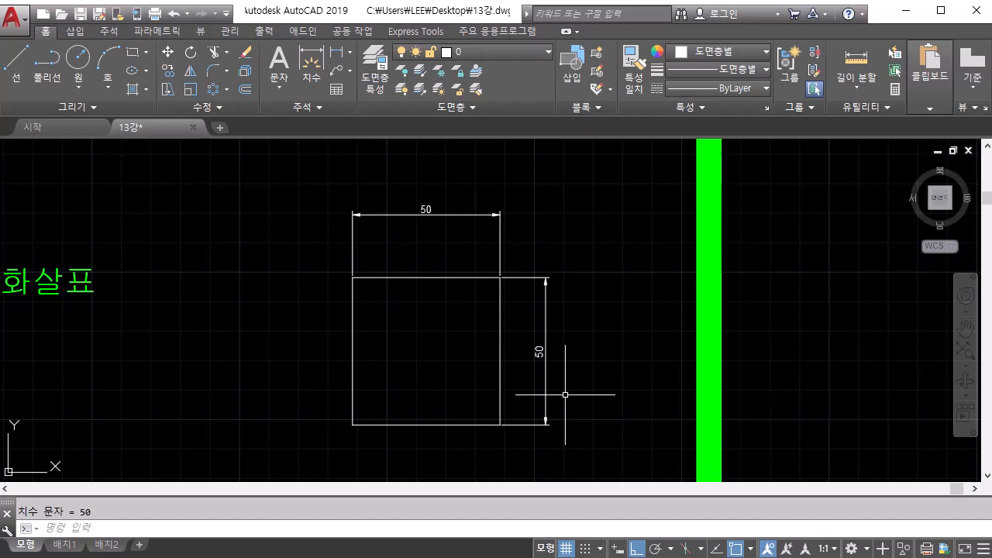
Add an aligned dimension from the triangle's apex to its lower-right corner, placing the dimension line outside the slanted side.
{"action": "middle_click_drag", "start_coordinate": [565, 395], "coordinate": [539, 253]}
{"action": "middle_click_drag", "start_coordinate": [531, 383], "coordinate": [542, 199]}
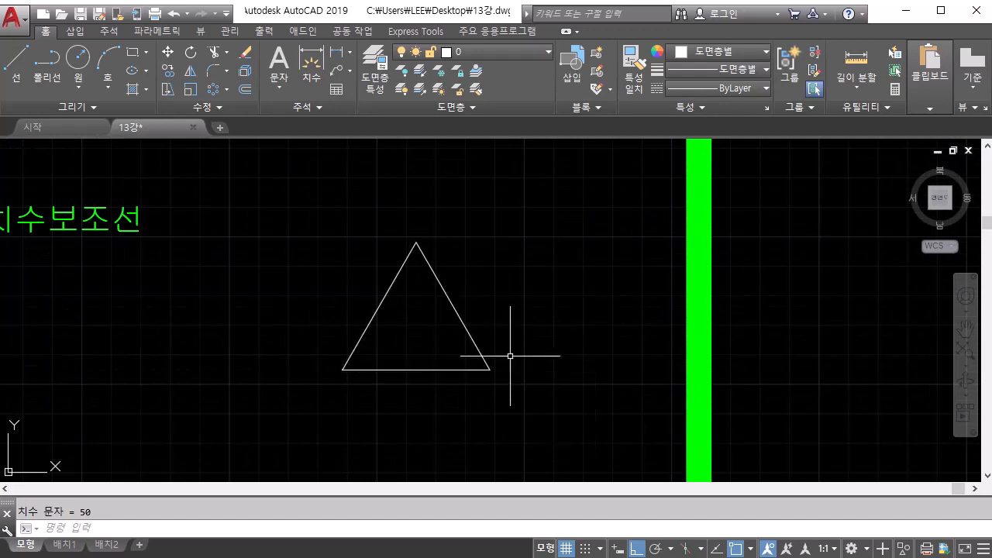
{"action": "left_click", "coordinate": [350, 53]}
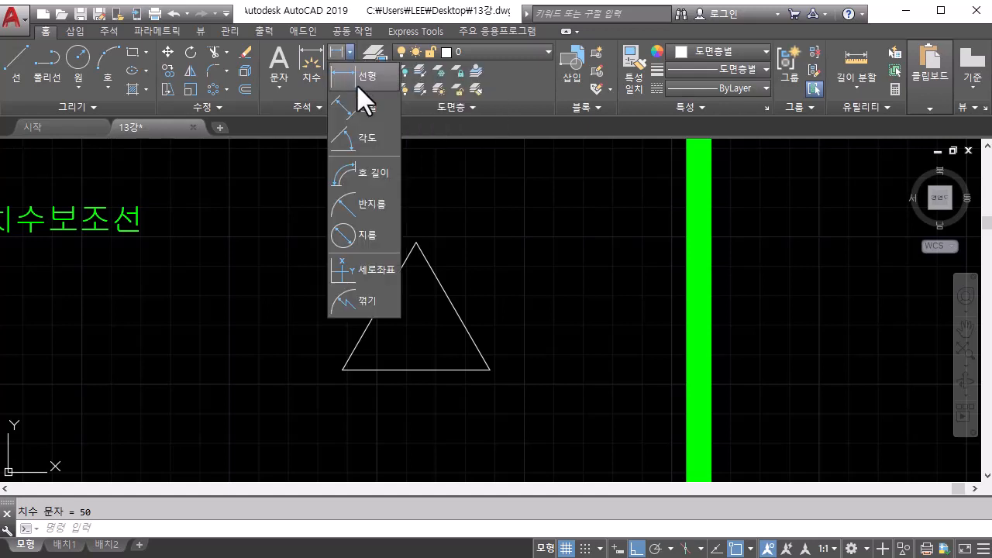
{"action": "left_click", "coordinate": [365, 107]}
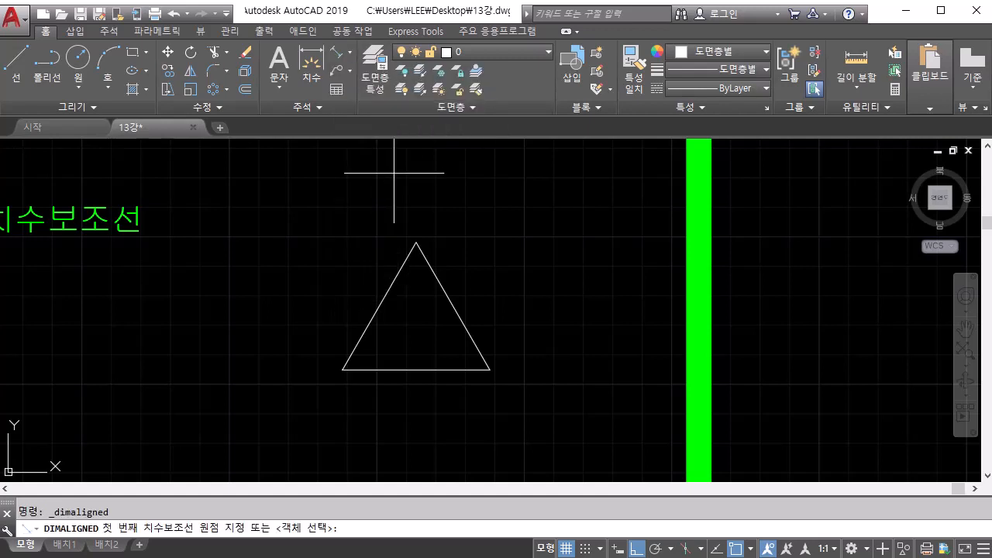
{"action": "left_click", "coordinate": [416, 242]}
{"action": "left_click", "coordinate": [490, 369]}
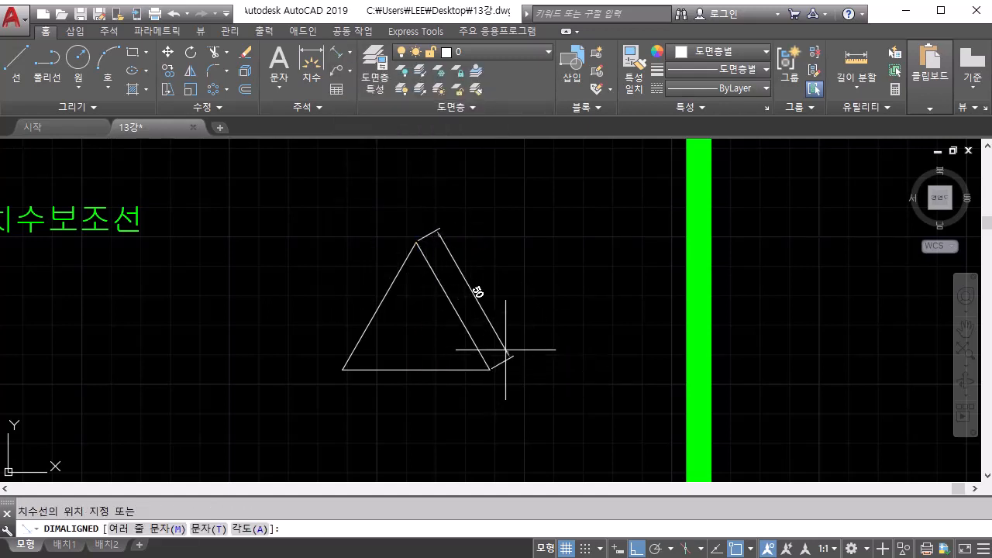
{"action": "left_click", "coordinate": [535, 332]}
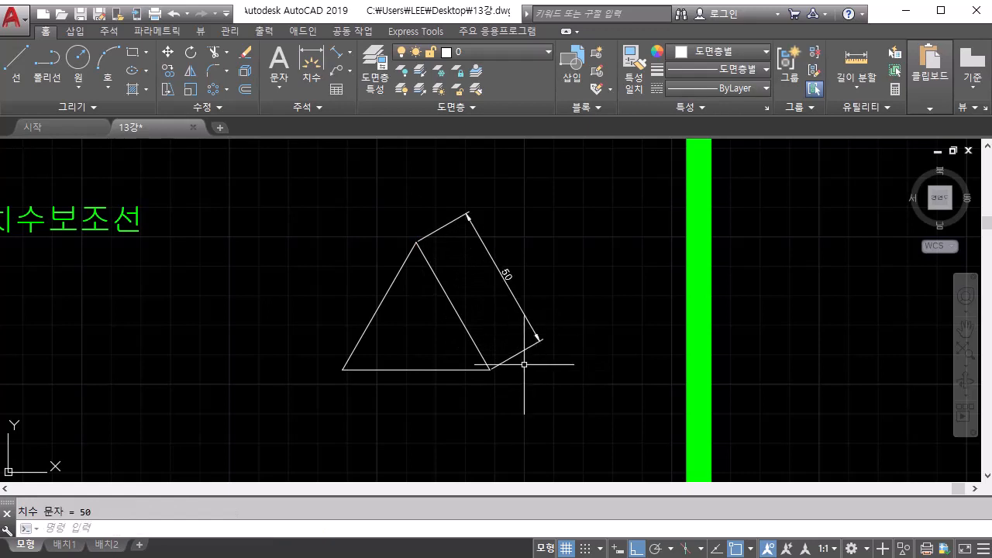
Add a vertical linear dimension from the triangle's apex to its lower-right corner, placing the dimension line beyond the aligned dimension.
{"action": "left_click", "coordinate": [351, 52]}
{"action": "left_click", "coordinate": [361, 87]}
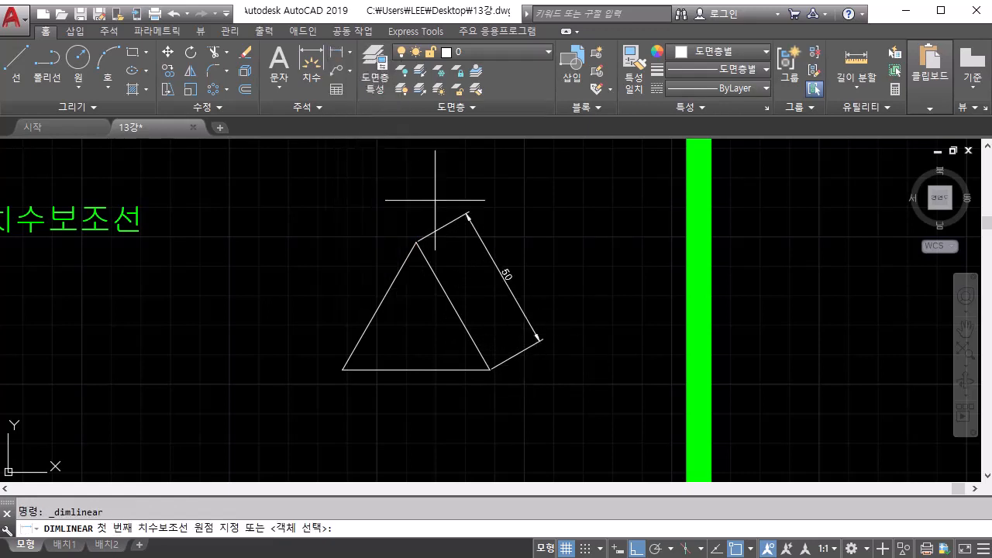
{"action": "left_click", "coordinate": [416, 242]}
{"action": "left_click", "coordinate": [489, 370]}
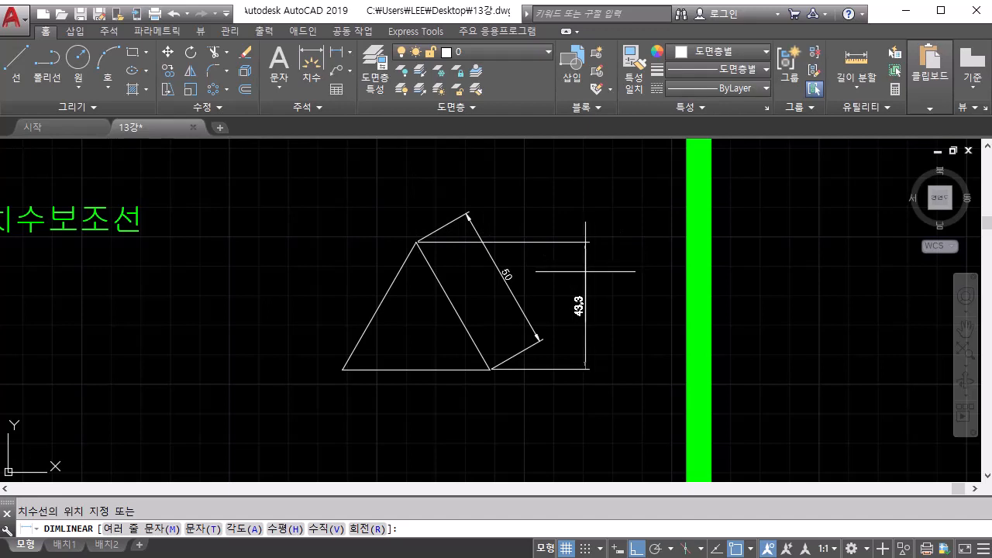
{"action": "left_click", "coordinate": [576, 273]}
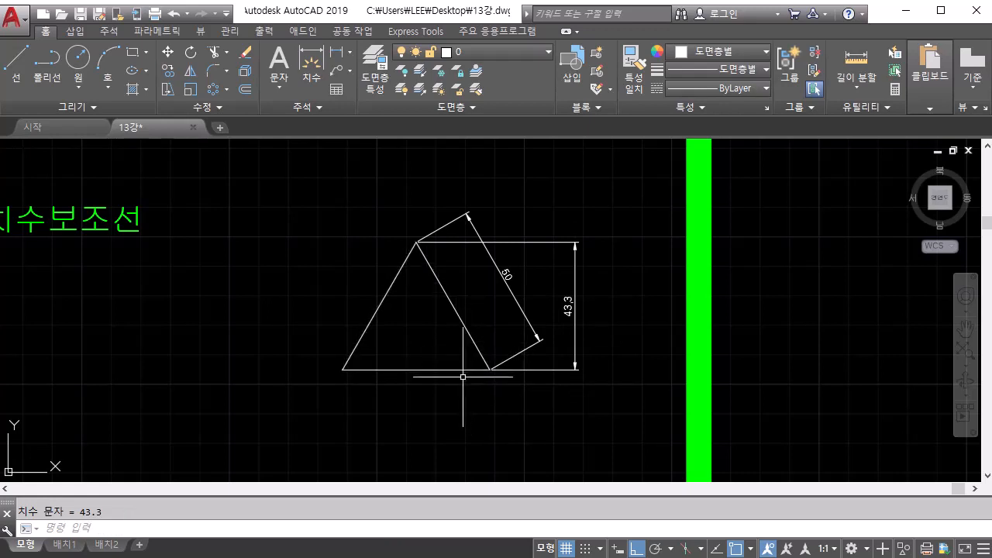
Add an angular dimension between the triangle's right slanted side and its base, placing the arc inside the triangle.
{"action": "left_click", "coordinate": [350, 53]}
{"action": "left_click", "coordinate": [353, 140]}
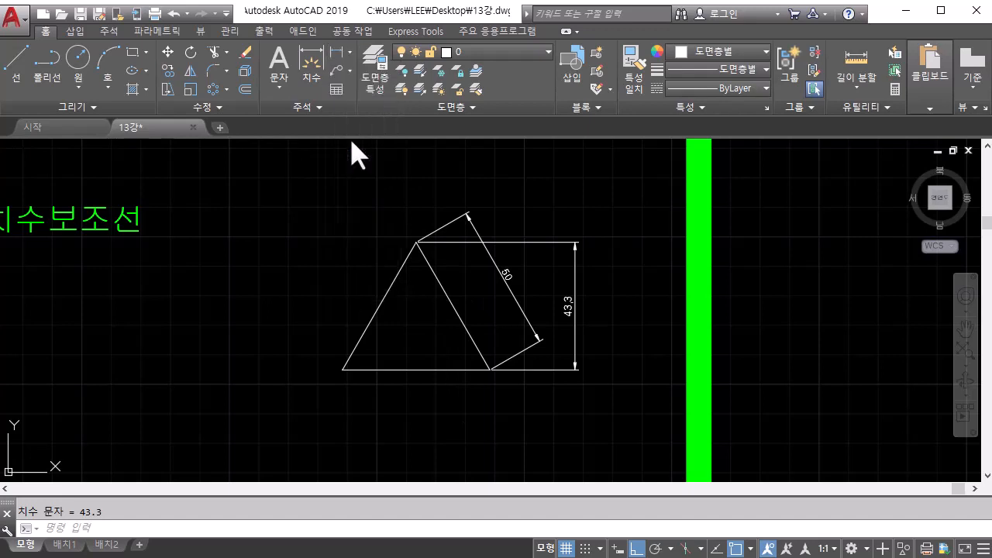
{"action": "left_click", "coordinate": [480, 350]}
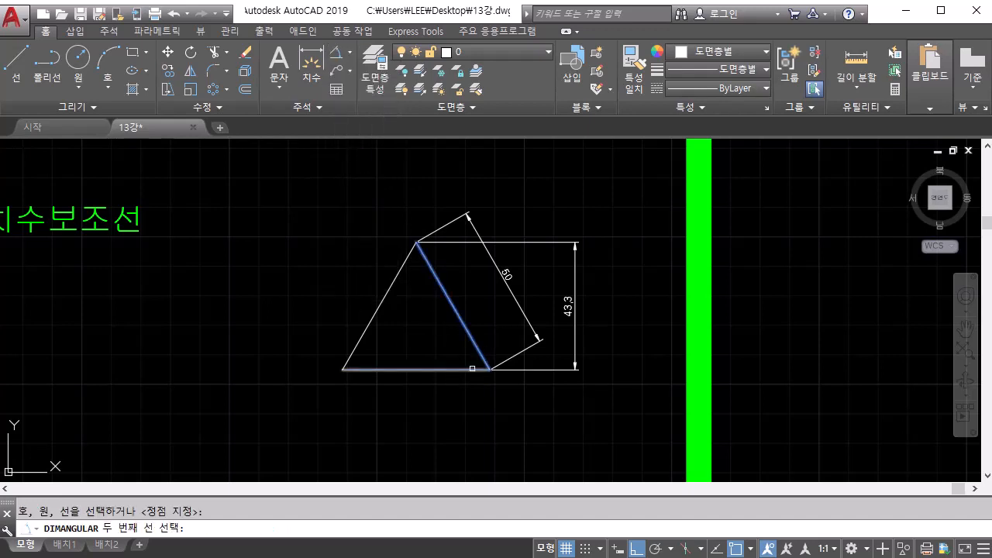
{"action": "left_click", "coordinate": [474, 369]}
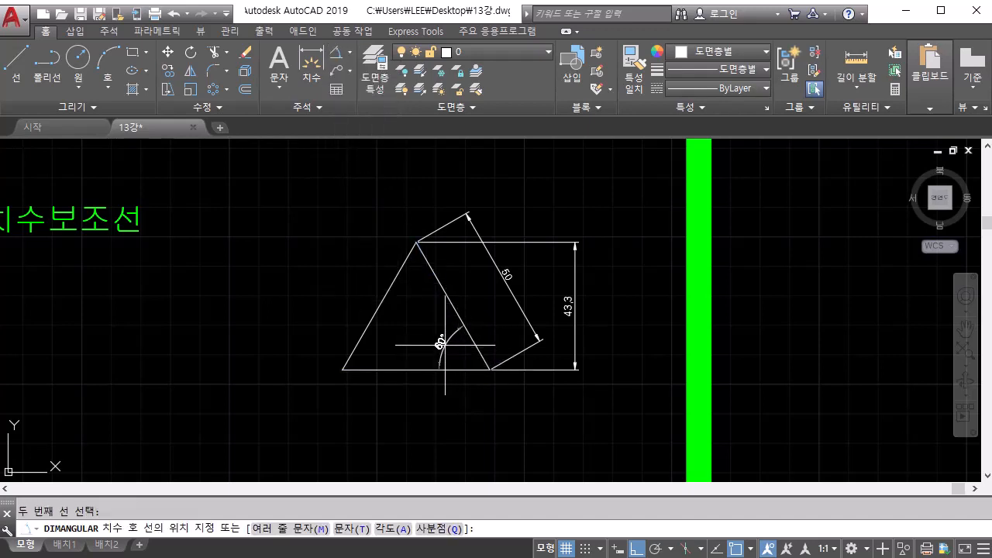
{"action": "left_click", "coordinate": [444, 344]}
Add an angular dimension between the triangle's left slanted side and its base, placing the arc outside the lower-left corner.
{"action": "key", "text": "Return"}
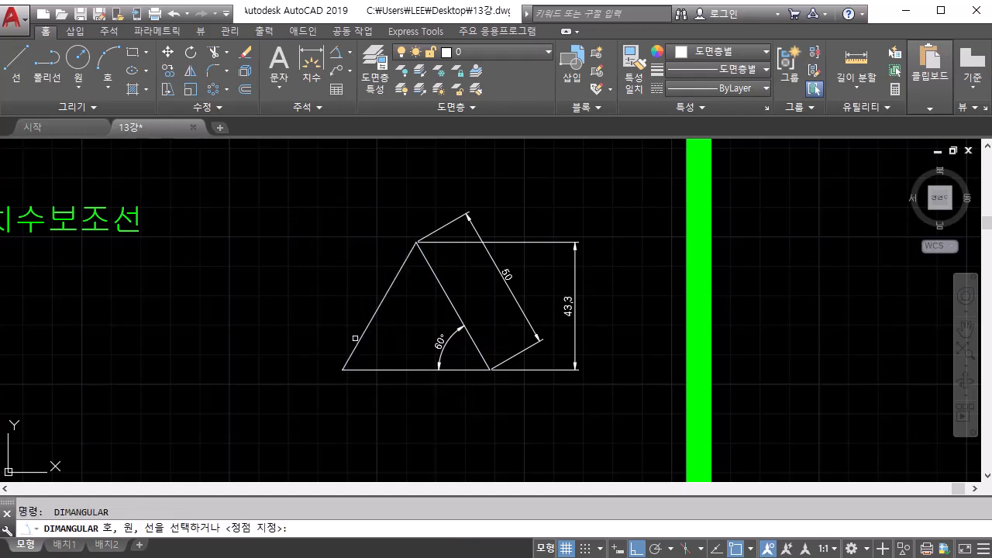
{"action": "left_click", "coordinate": [359, 343]}
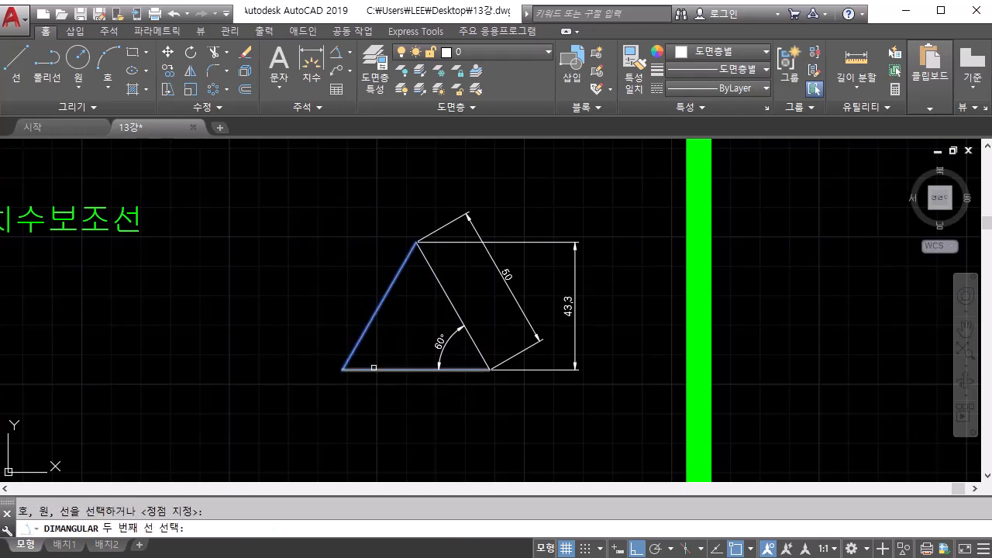
{"action": "left_click", "coordinate": [373, 369]}
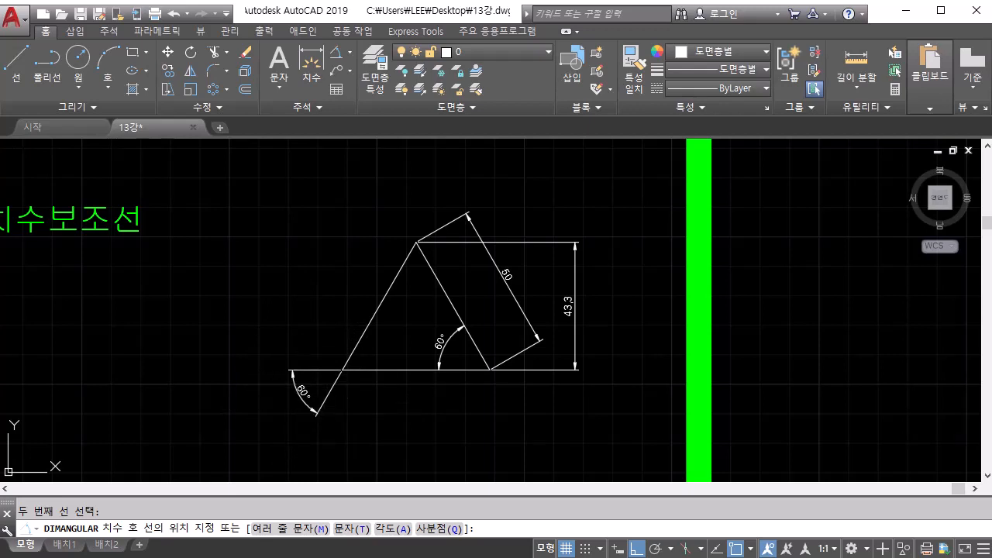
{"action": "left_click", "coordinate": [332, 409]}
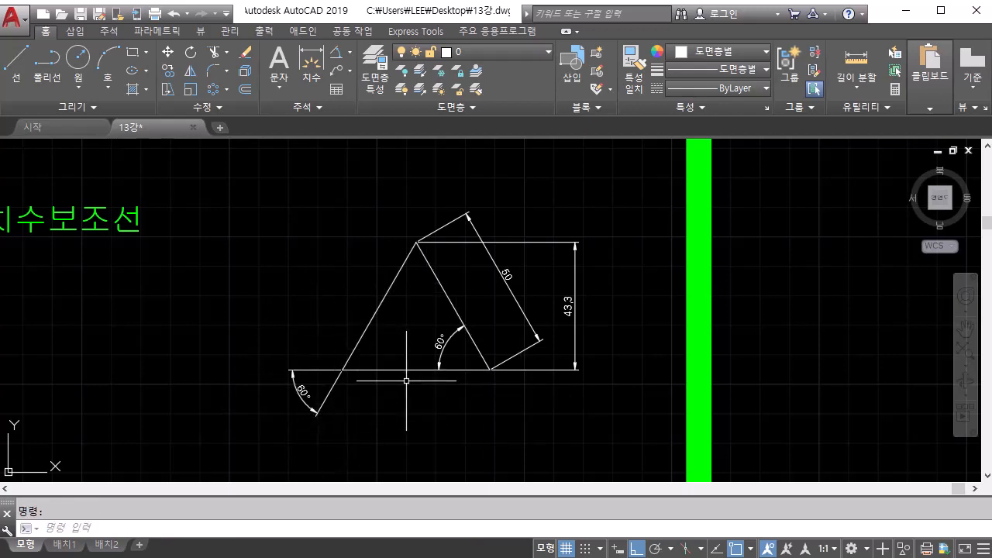
Add a radius dimension to the circle below the triangle, placing its text horizontally to the right of the circle.
{"action": "middle_click_drag", "start_coordinate": [388, 354], "coordinate": [415, 136]}
{"action": "middle_click_drag", "start_coordinate": [420, 308], "coordinate": [412, 245]}
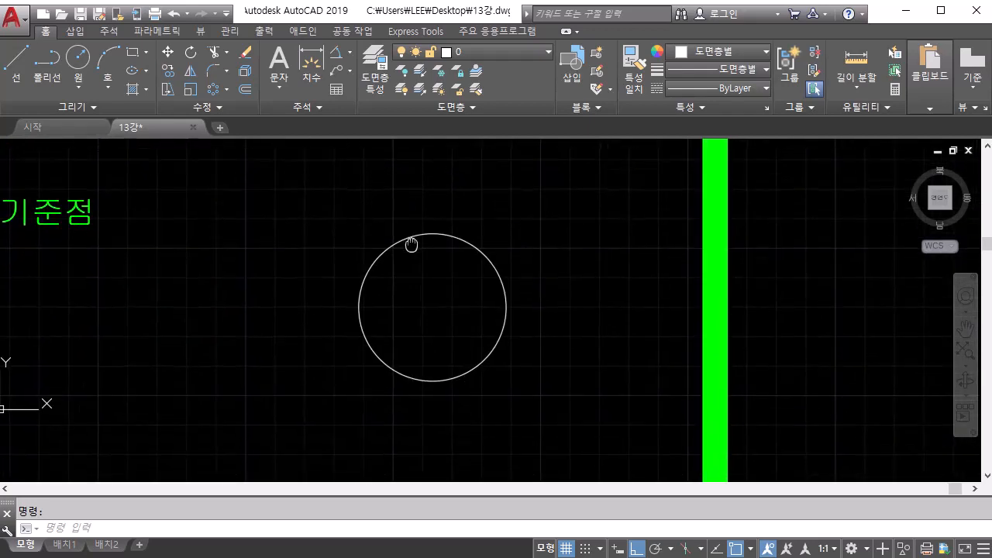
{"action": "left_click", "coordinate": [349, 49]}
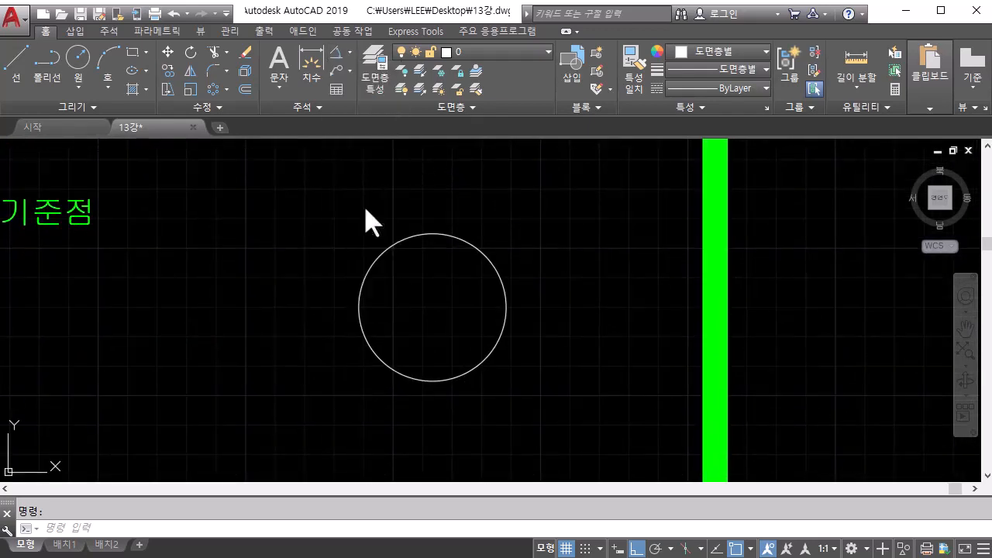
{"action": "left_click", "coordinate": [488, 255]}
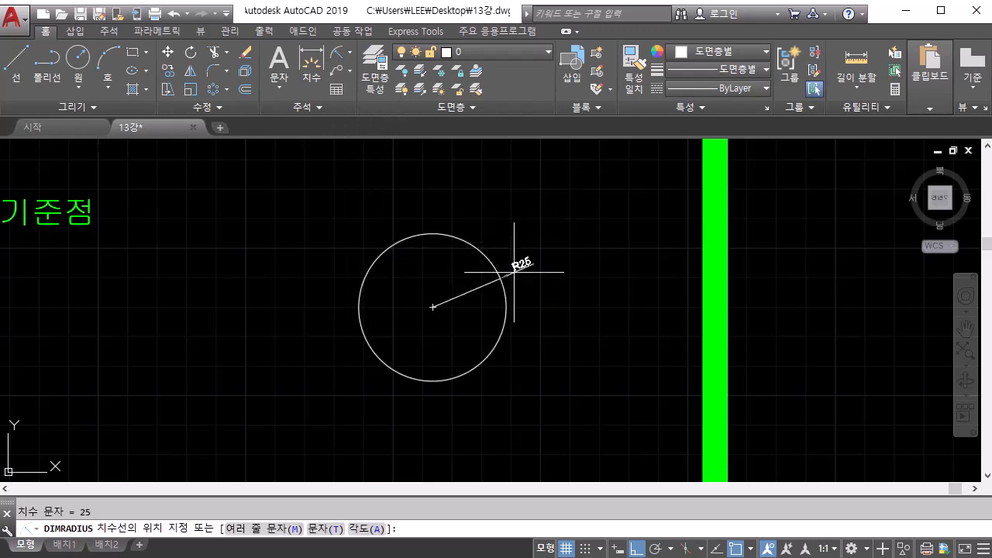
{"action": "left_click", "coordinate": [547, 307]}
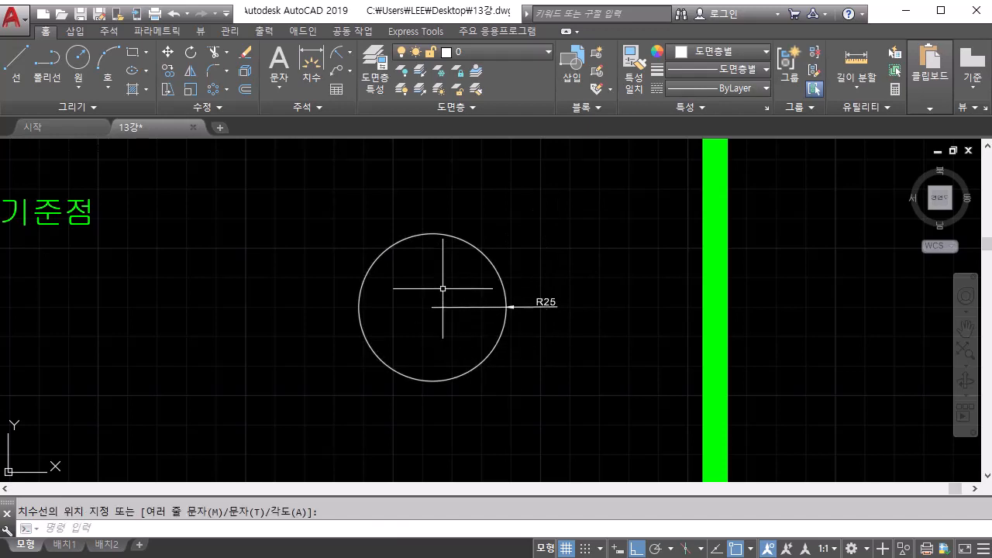
Add a diameter dimension to the circle, placing its text outside the upper-left edge.
{"action": "left_click", "coordinate": [350, 53]}
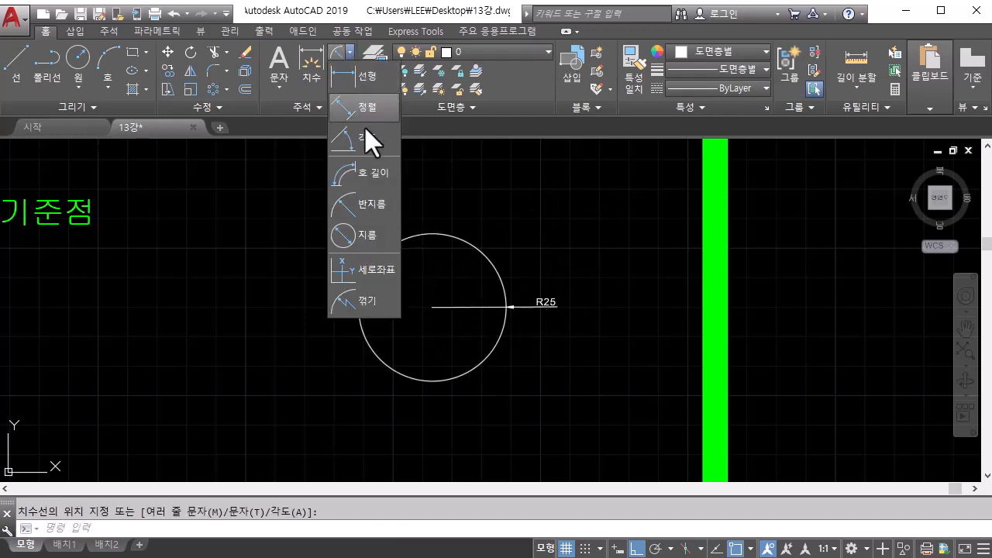
{"action": "left_click", "coordinate": [371, 233]}
{"action": "left_click", "coordinate": [382, 258]}
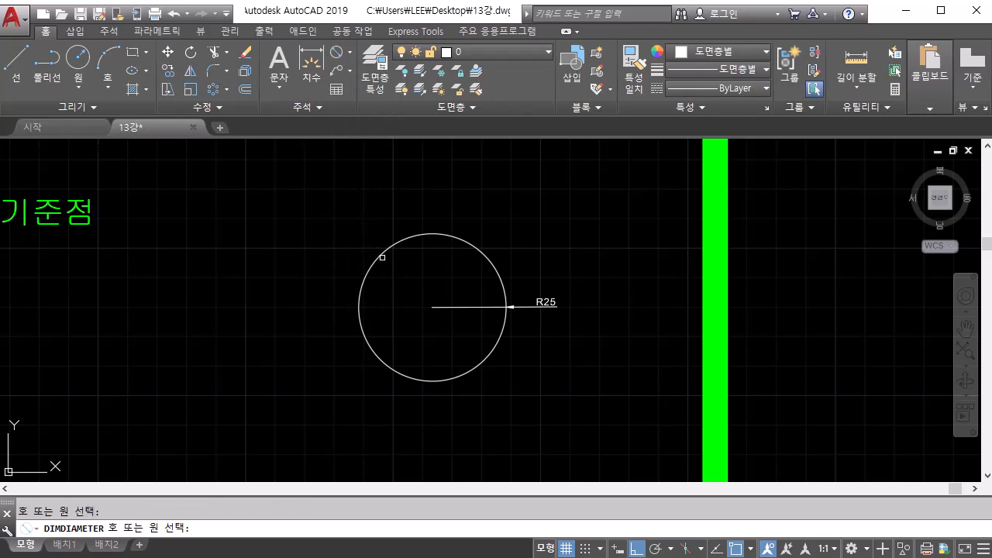
{"action": "left_click", "coordinate": [381, 255]}
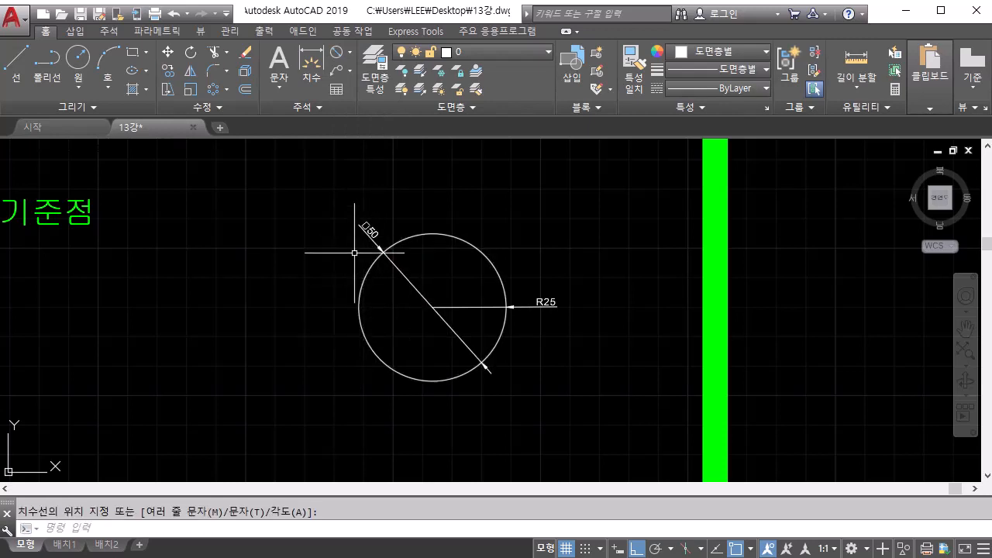
Edit the circle's diameter dimension text so its box-shaped prefix is shown as the ø symbol.
{"action": "scroll", "coordinate": [359, 227], "scroll_direction": "up", "scroll_amount": 4}
{"action": "scroll", "coordinate": [357, 227], "scroll_direction": "up", "scroll_amount": 2}
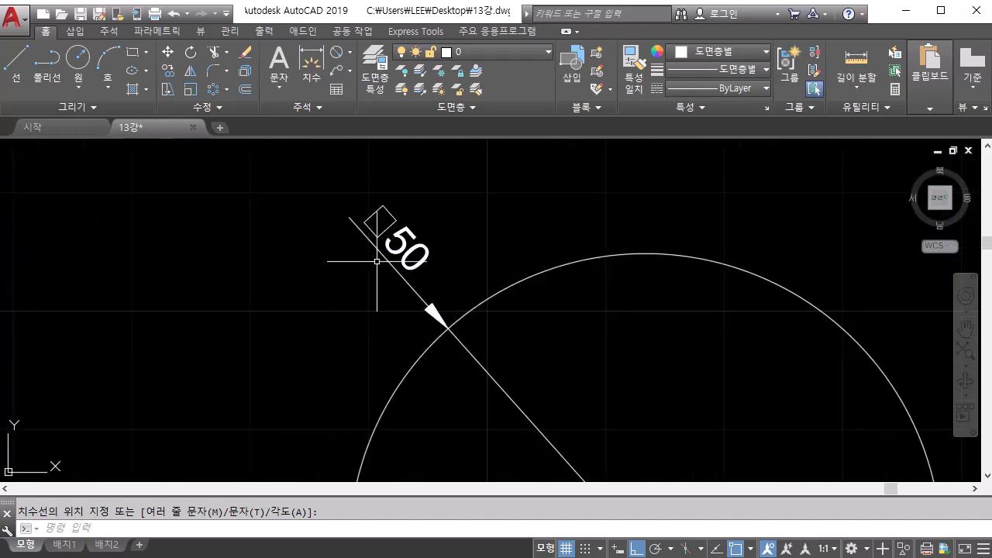
{"action": "left_click", "coordinate": [382, 208]}
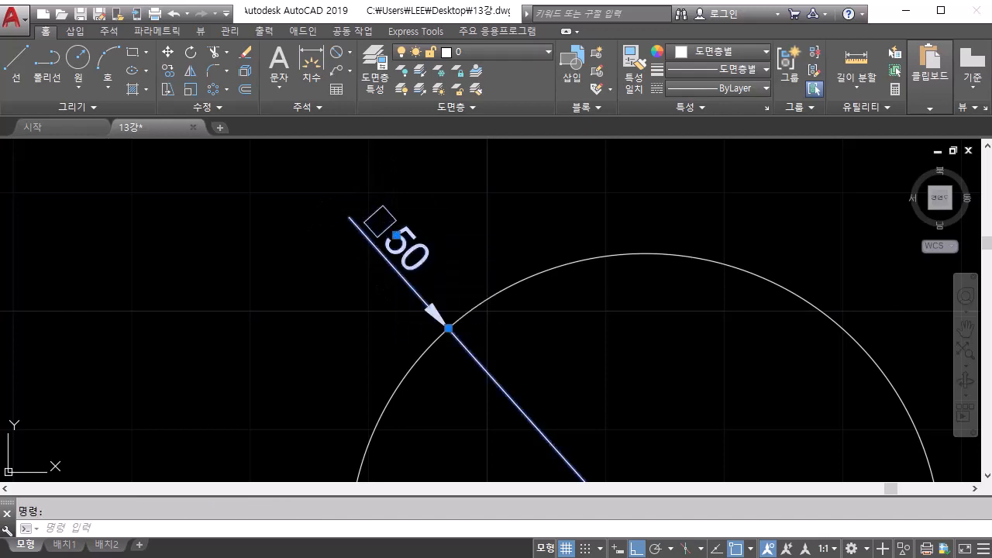
{"action": "double_click", "coordinate": [384, 225]}
{"action": "left_click", "coordinate": [300, 261]}
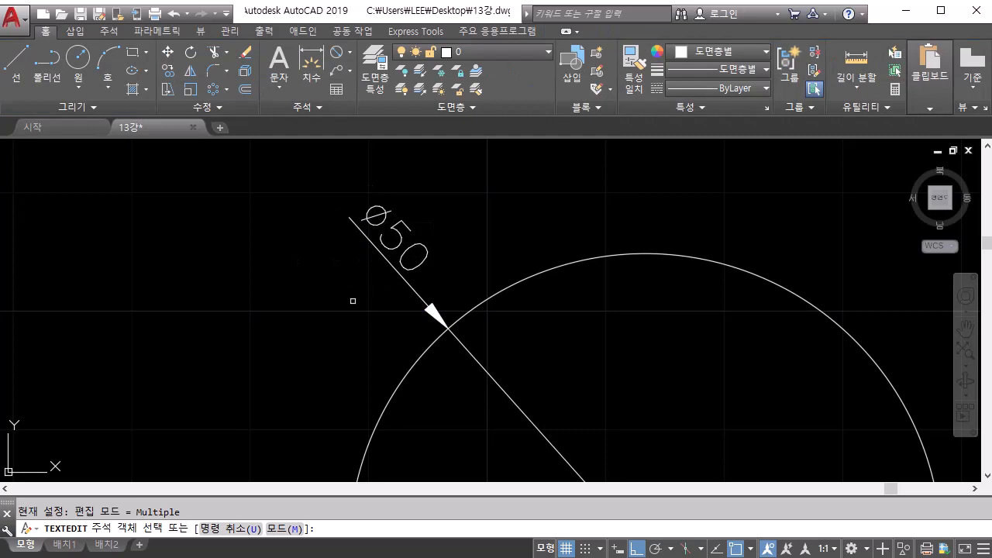
End the text editing and erase the thick green vertical line beside the dimensioned example shapes.
{"action": "scroll", "coordinate": [352, 301], "scroll_direction": "down", "scroll_amount": 4}
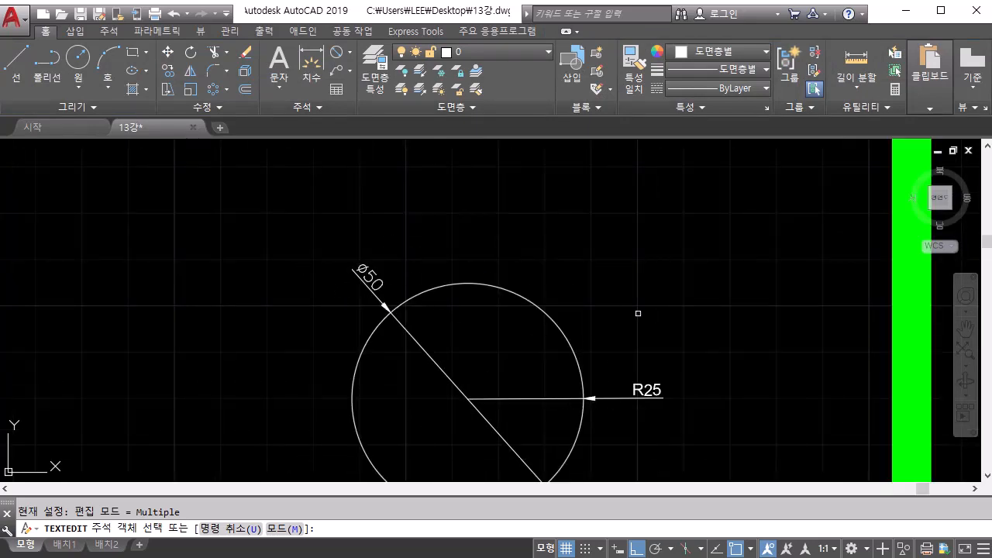
{"action": "scroll", "coordinate": [682, 395], "scroll_direction": "down", "scroll_amount": 4}
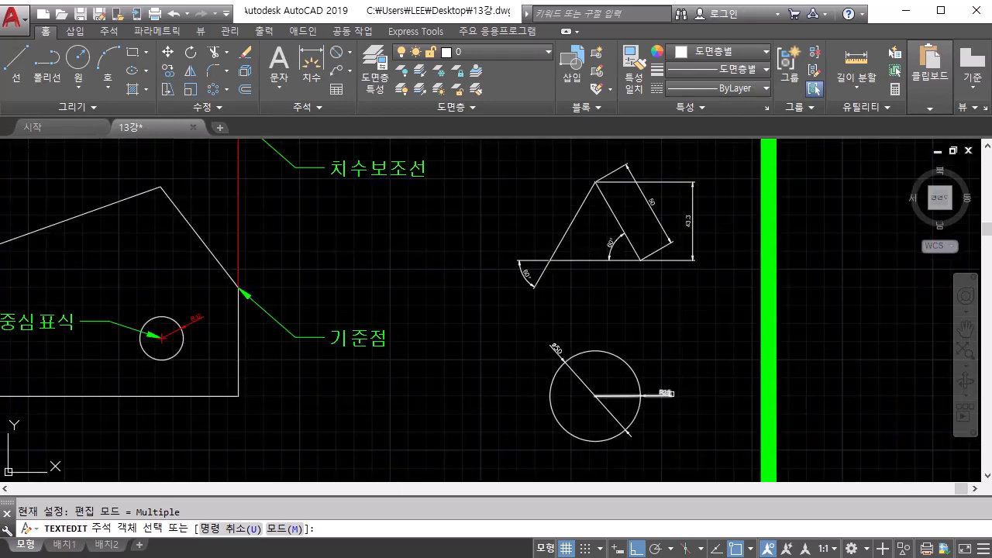
{"action": "scroll", "coordinate": [668, 394], "scroll_direction": "down", "scroll_amount": 4}
{"action": "mouse_move", "coordinate": [657, 394]}
{"action": "middle_mouse_down"}
{"action": "mouse_move", "coordinate": [577, 380]}
{"action": "mouse_move", "coordinate": [533, 405]}
{"action": "mouse_move", "coordinate": [349, 424]}
{"action": "middle_mouse_up"}
{"action": "scroll", "coordinate": [578, 380], "scroll_direction": "up", "scroll_amount": 2}
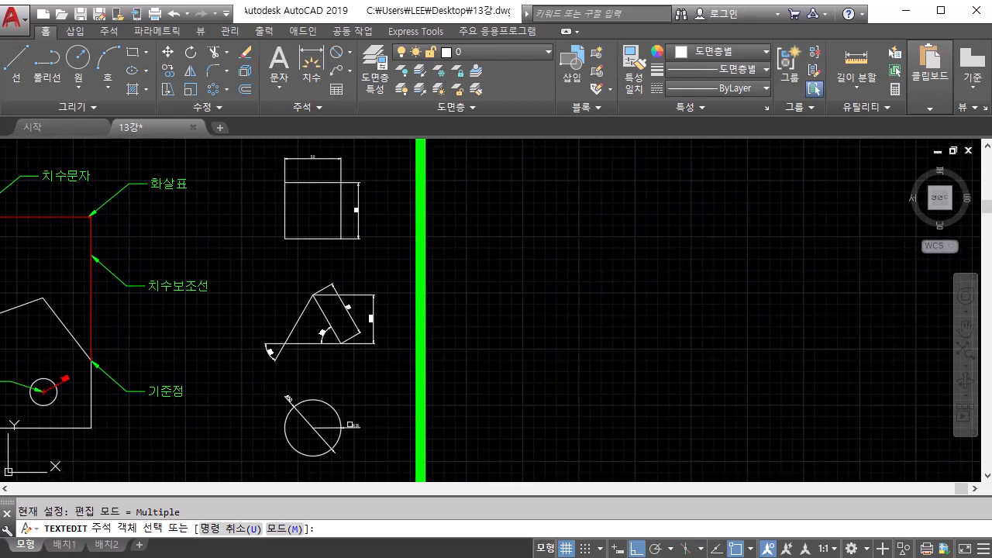
{"action": "left_click", "coordinate": [522, 330]}
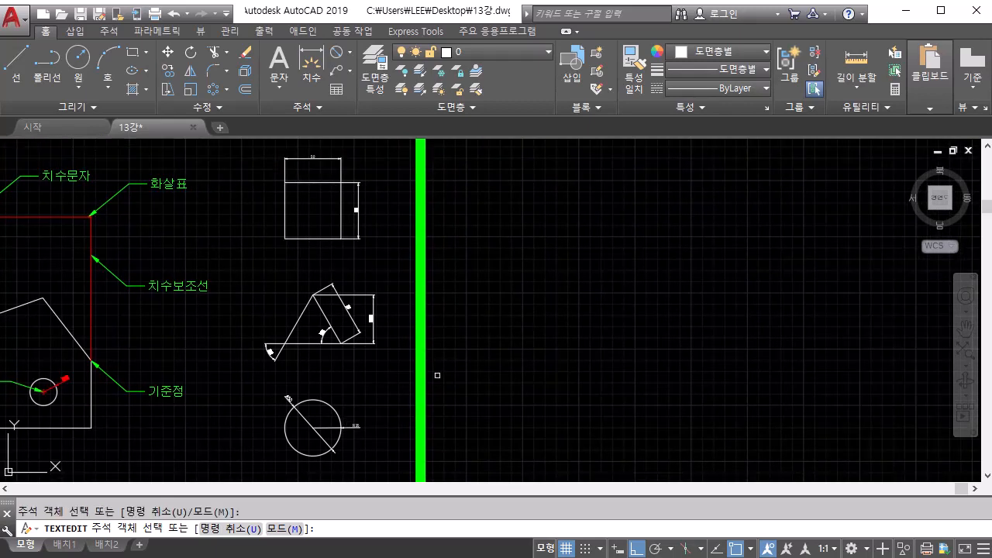
{"action": "key", "text": "Escape"}
{"action": "left_click", "coordinate": [421, 365]}
{"action": "key", "text": "Delete"}
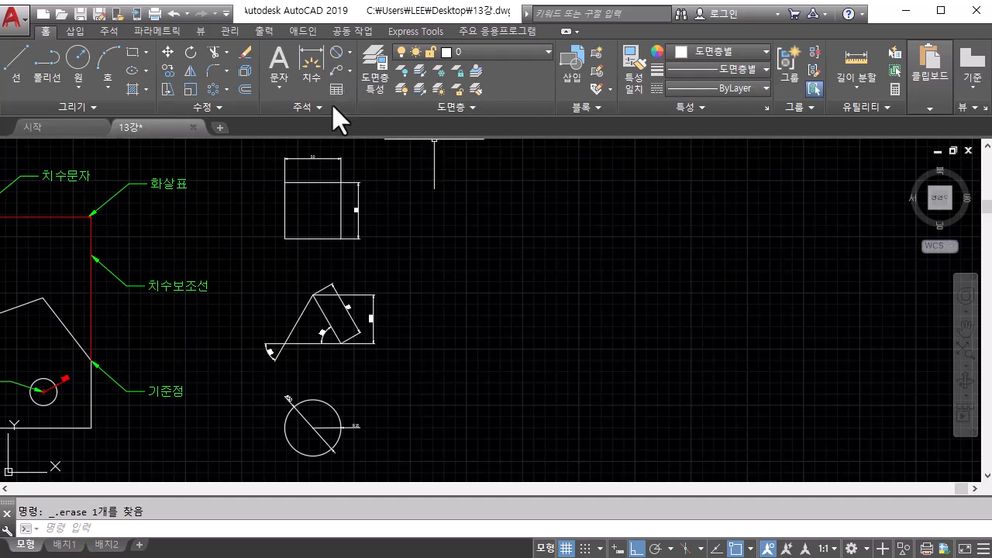
Examine the square's dimensions up close, especially where the extension line meets the lower-right corner and the arrowhead.
{"action": "scroll", "coordinate": [316, 359], "scroll_direction": "up", "scroll_amount": 6}
{"action": "middle_click_drag", "start_coordinate": [406, 202], "coordinate": [419, 317]}
{"action": "scroll", "coordinate": [423, 393], "scroll_direction": "down", "scroll_amount": 1}
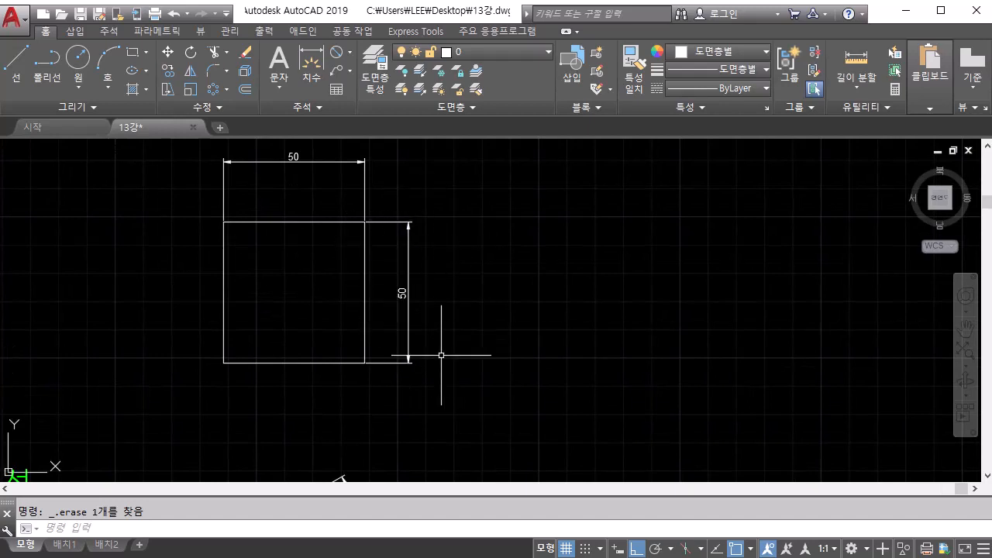
{"action": "scroll", "coordinate": [335, 371], "scroll_direction": "up", "scroll_amount": 8}
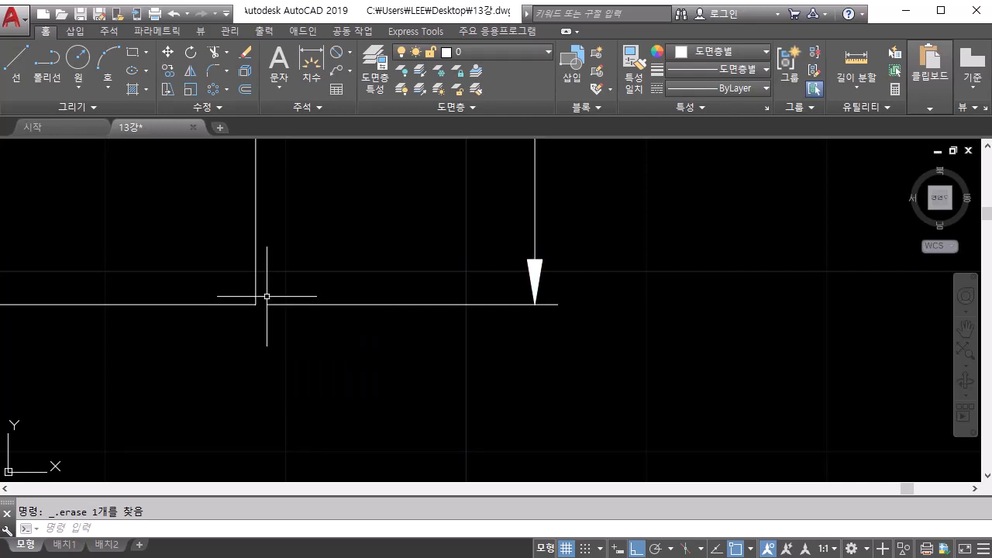
{"action": "scroll", "coordinate": [279, 344], "scroll_direction": "down", "scroll_amount": 6}
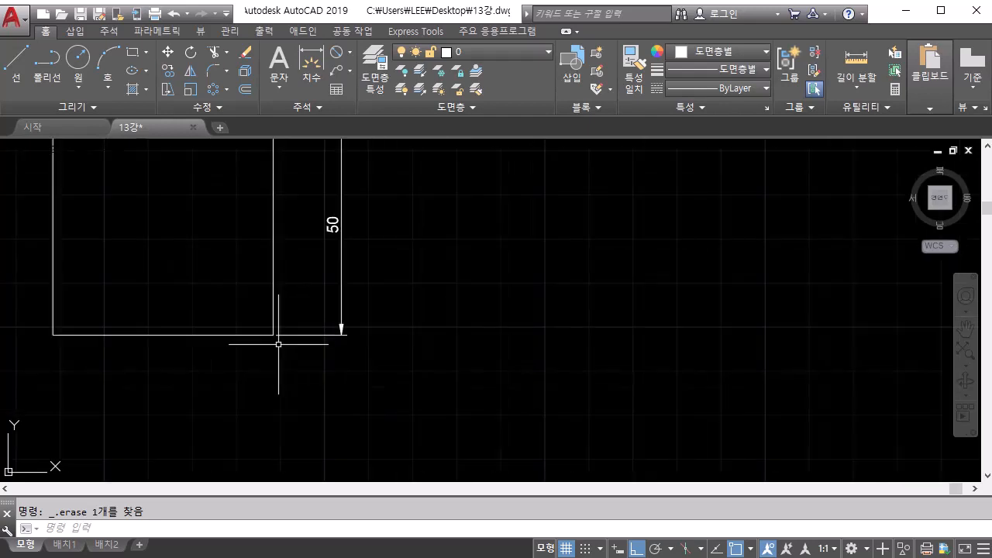
{"action": "scroll", "coordinate": [278, 344], "scroll_direction": "down", "scroll_amount": 3}
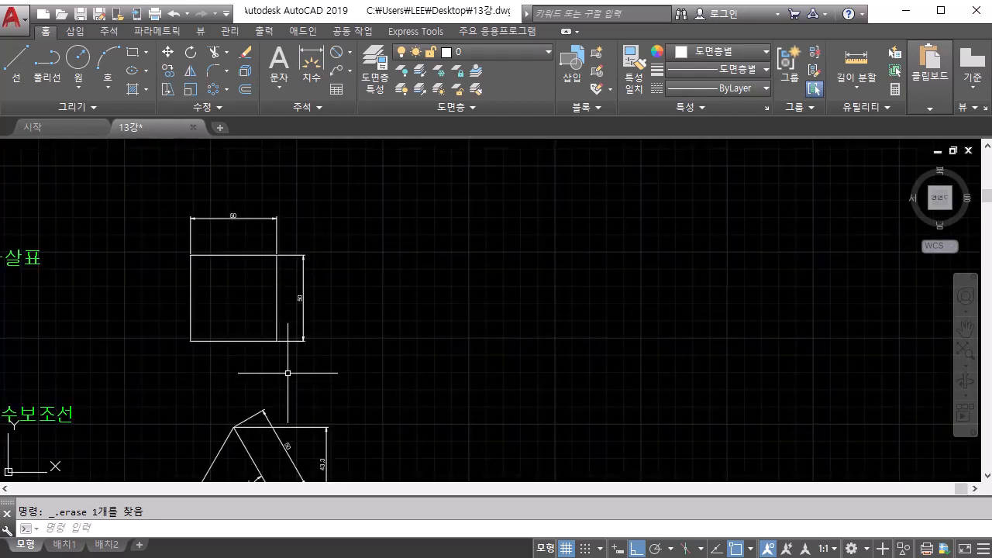
{"action": "middle_click_drag", "start_coordinate": [254, 347], "coordinate": [226, 288]}
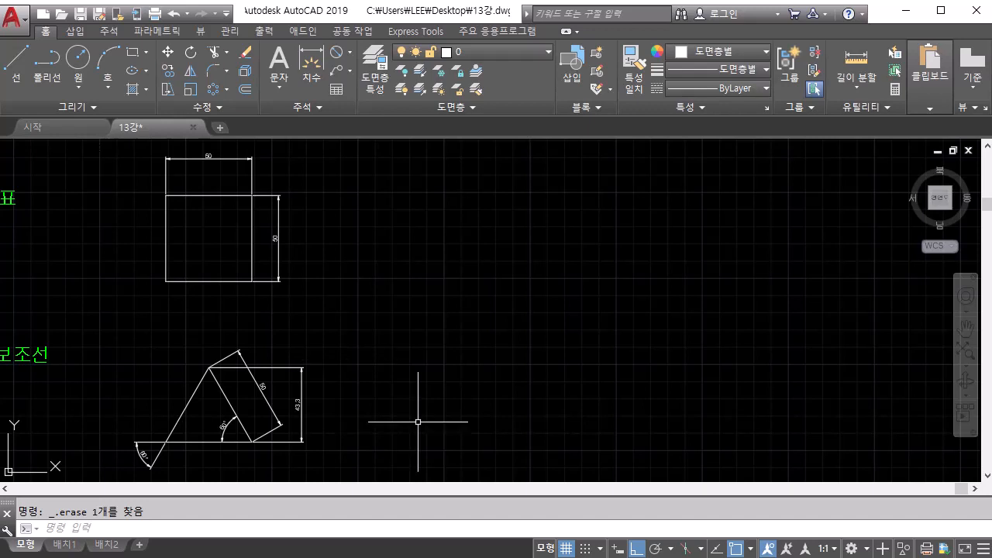
Open the ISO-25 dimension style for modification from the dimension style manager.
{"action": "left_click", "coordinate": [317, 107]}
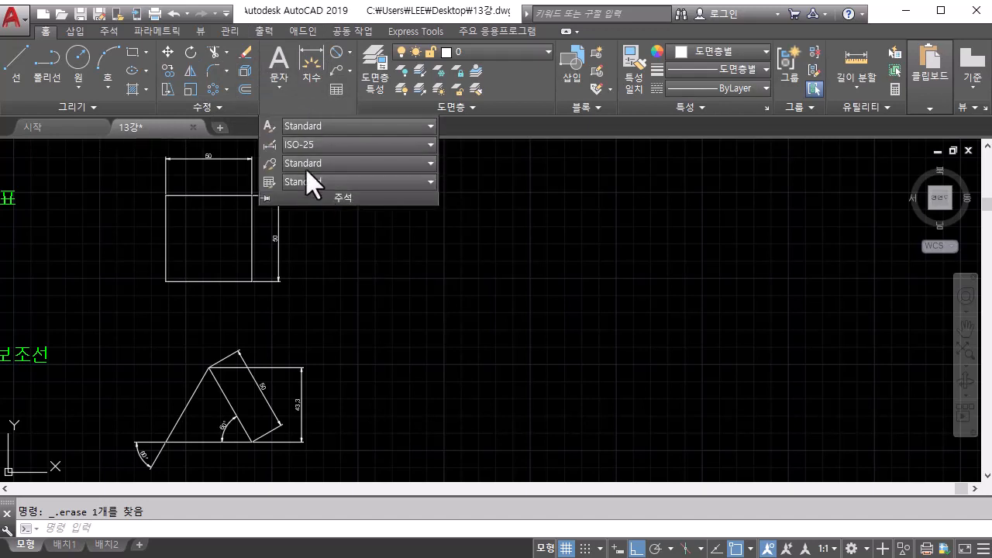
{"action": "left_click", "coordinate": [267, 144]}
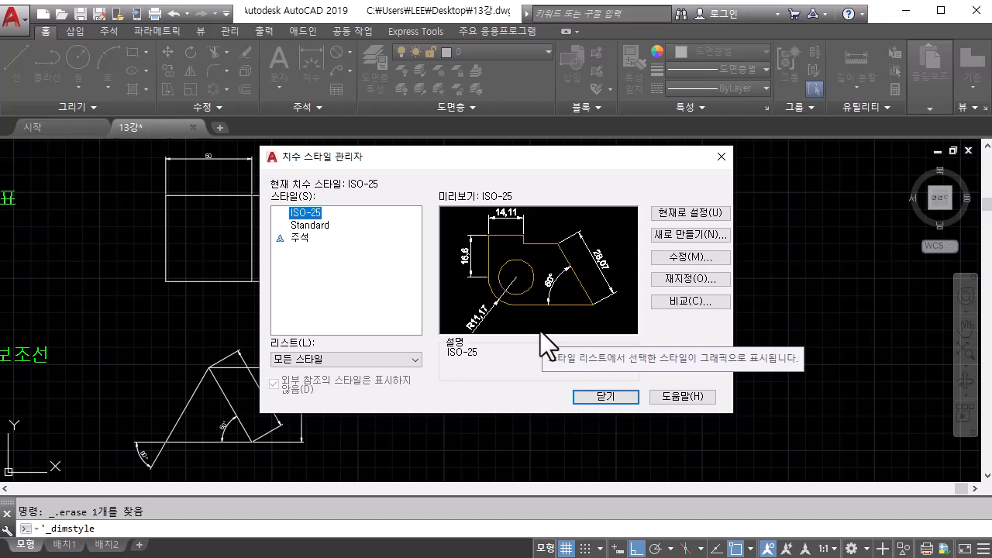
{"action": "left_click", "coordinate": [704, 260]}
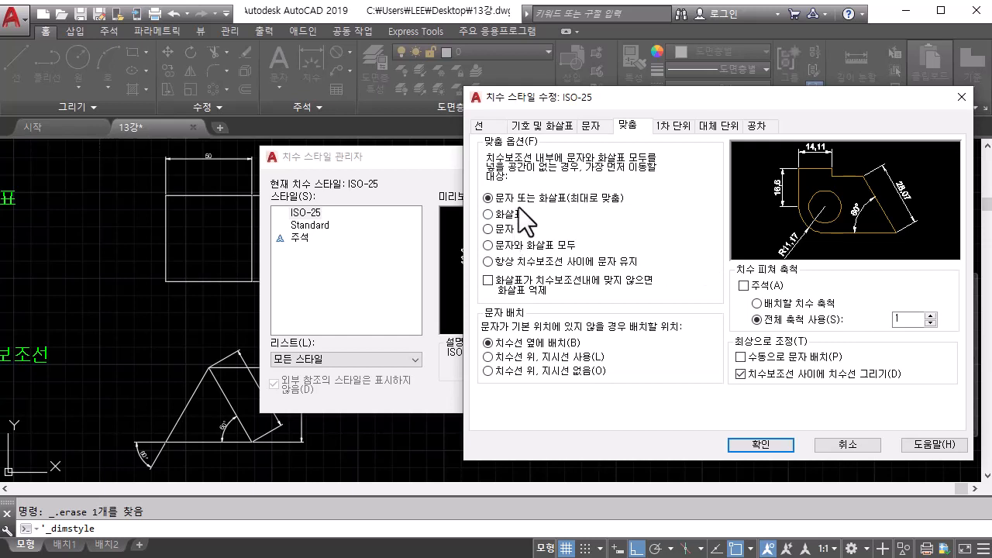
Review the style's alternate and primary units, fit, text, and symbols and arrows settings, finishing on the line settings.
{"action": "left_click", "coordinate": [717, 127]}
{"action": "left_click", "coordinate": [682, 124]}
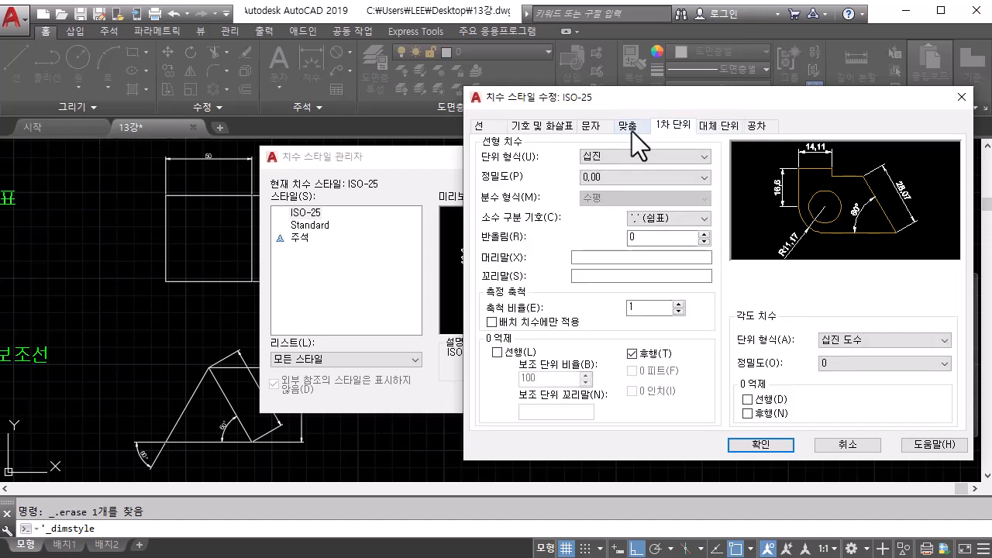
{"action": "left_click", "coordinate": [629, 126]}
{"action": "left_click", "coordinate": [602, 131]}
{"action": "left_click", "coordinate": [570, 131]}
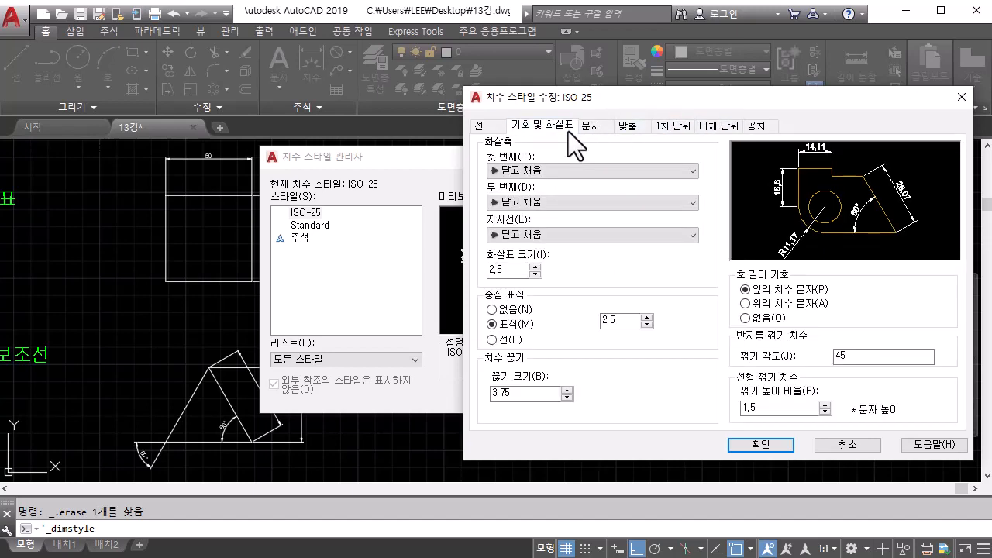
{"action": "left_click", "coordinate": [587, 132]}
{"action": "left_click", "coordinate": [627, 128]}
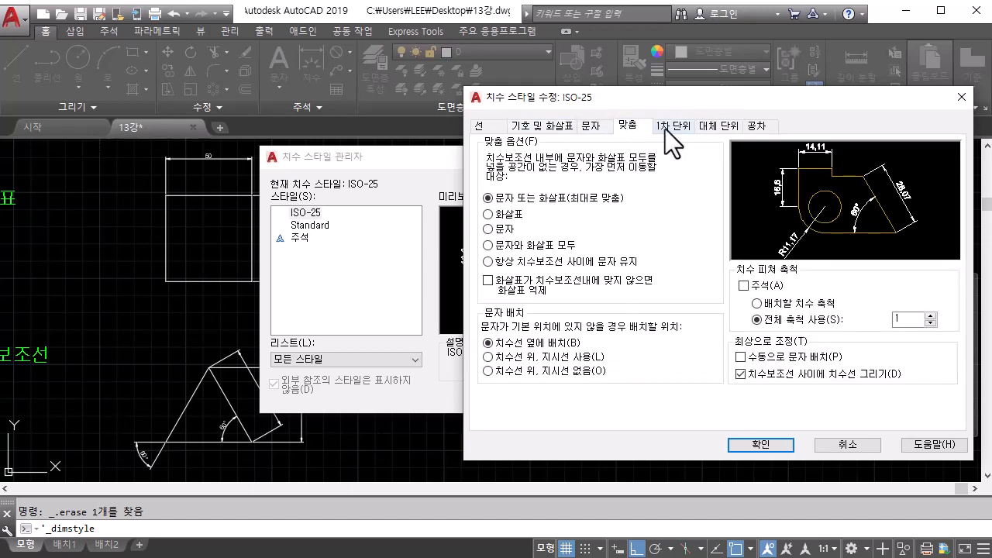
{"action": "left_click", "coordinate": [666, 129]}
{"action": "left_click", "coordinate": [627, 127]}
{"action": "left_click", "coordinate": [601, 127]}
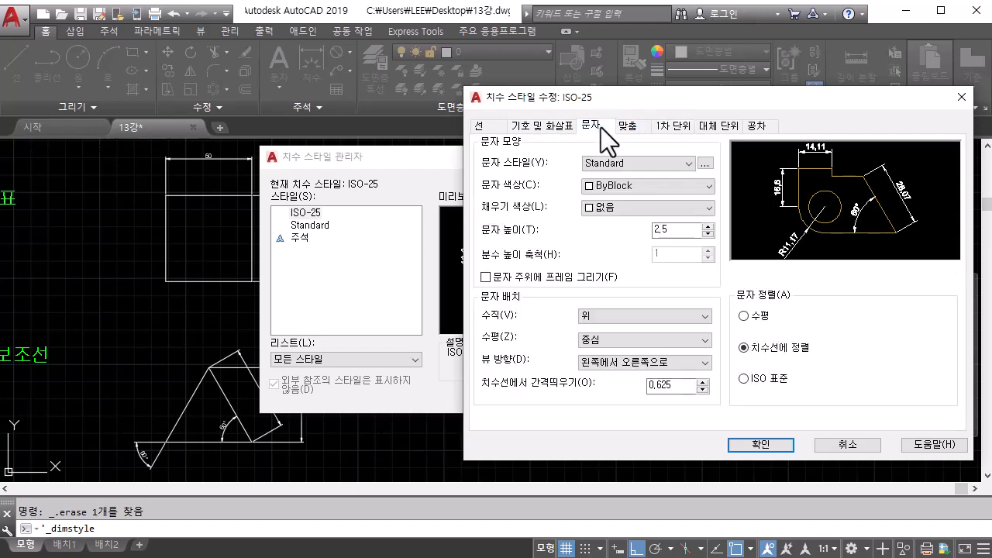
{"action": "left_click", "coordinate": [561, 129]}
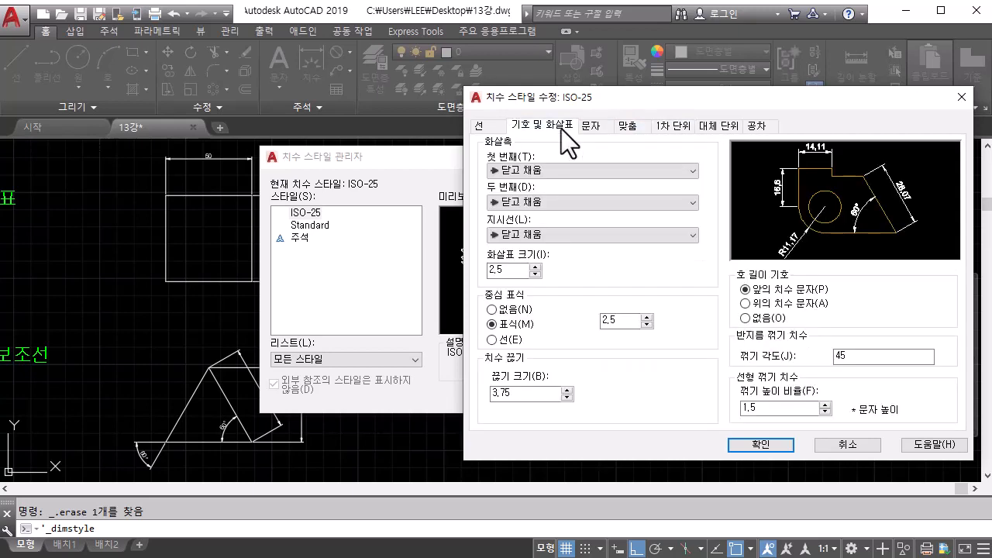
{"action": "left_click", "coordinate": [500, 128]}
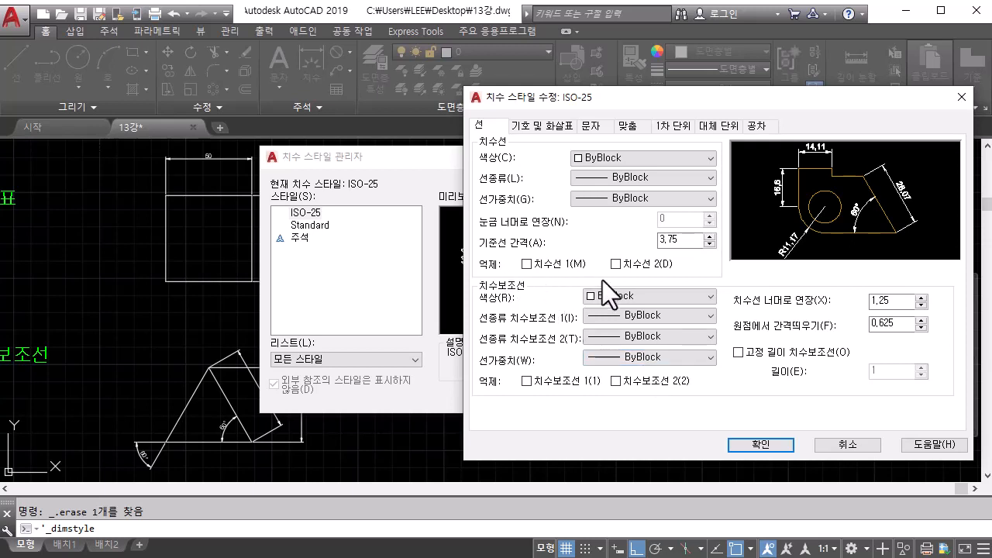
Try suppressing dimension lines 1 and 2, and turn both suppressions off again.
{"action": "left_click", "coordinate": [528, 264]}
{"action": "left_click", "coordinate": [615, 264]}
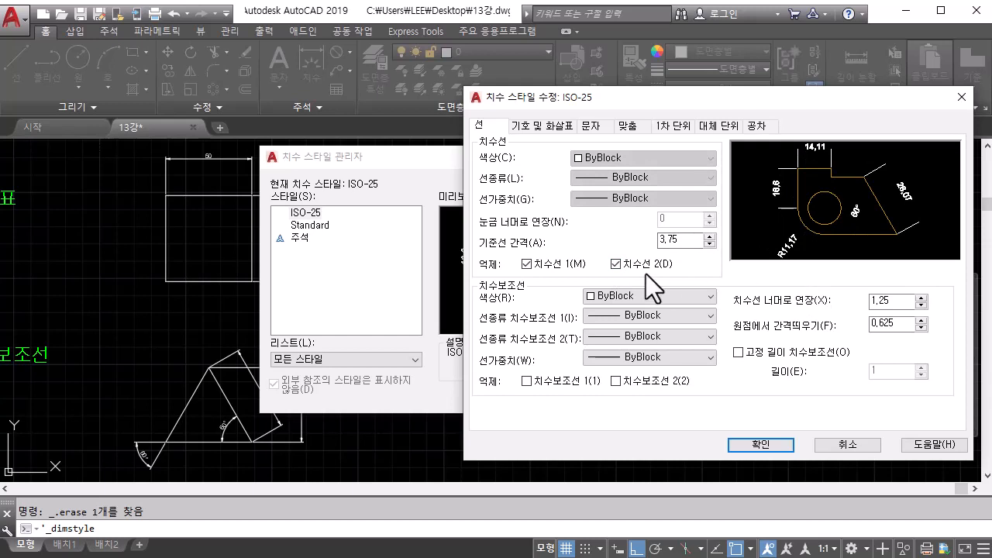
{"action": "left_click", "coordinate": [616, 263]}
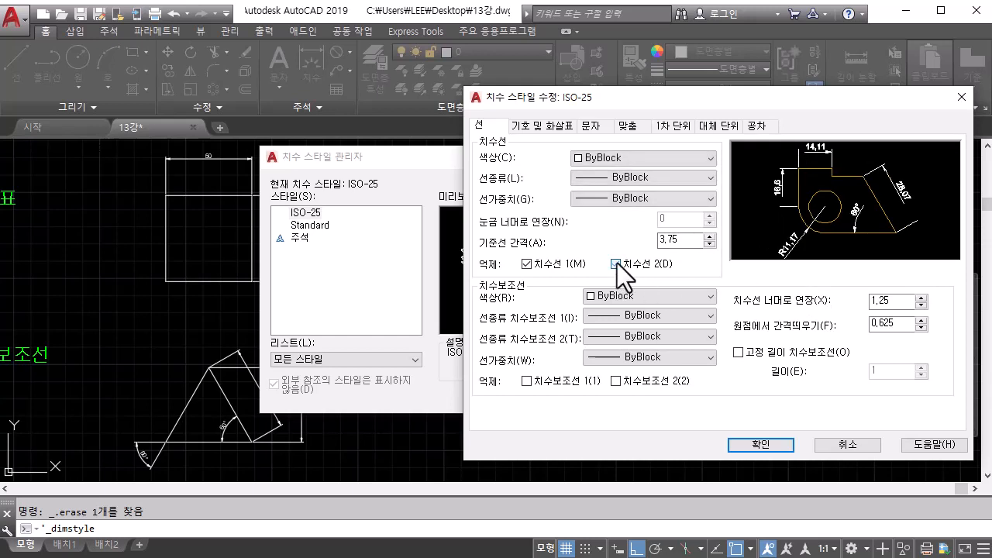
{"action": "left_click", "coordinate": [527, 264]}
Try suppressing extension line 1 and extension line 2 in turn, and turn each suppression off again.
{"action": "left_click", "coordinate": [528, 382]}
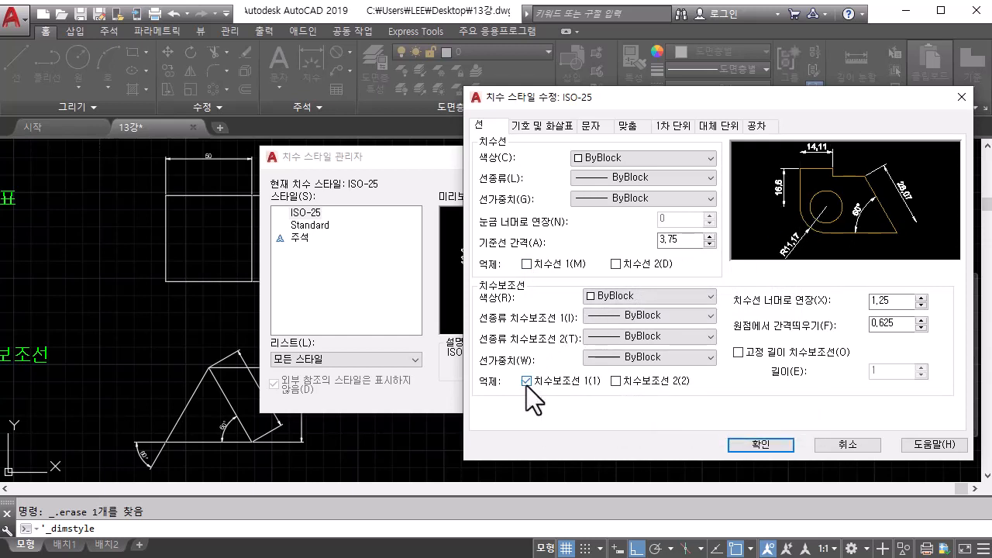
{"action": "left_click", "coordinate": [527, 381]}
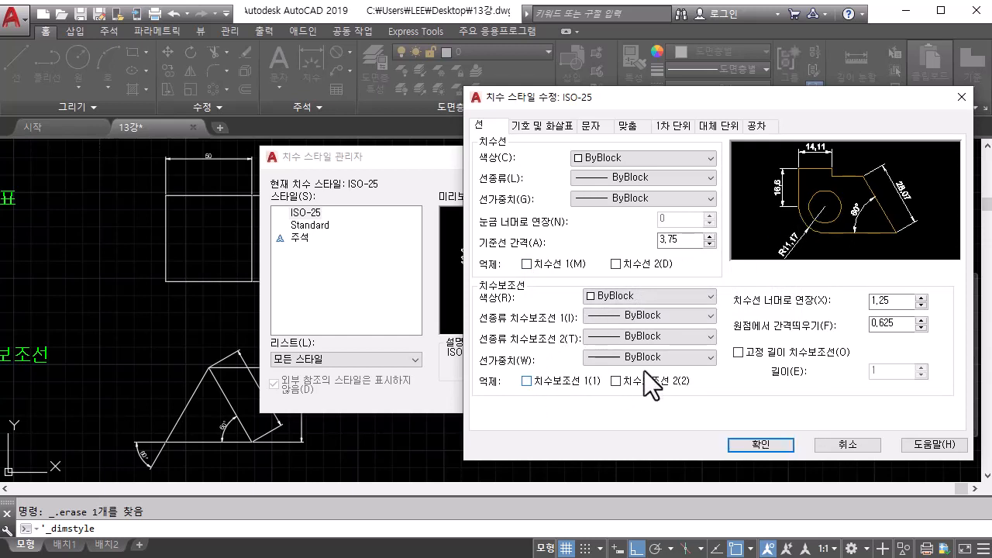
{"action": "left_click", "coordinate": [615, 381]}
{"action": "left_click", "coordinate": [621, 381]}
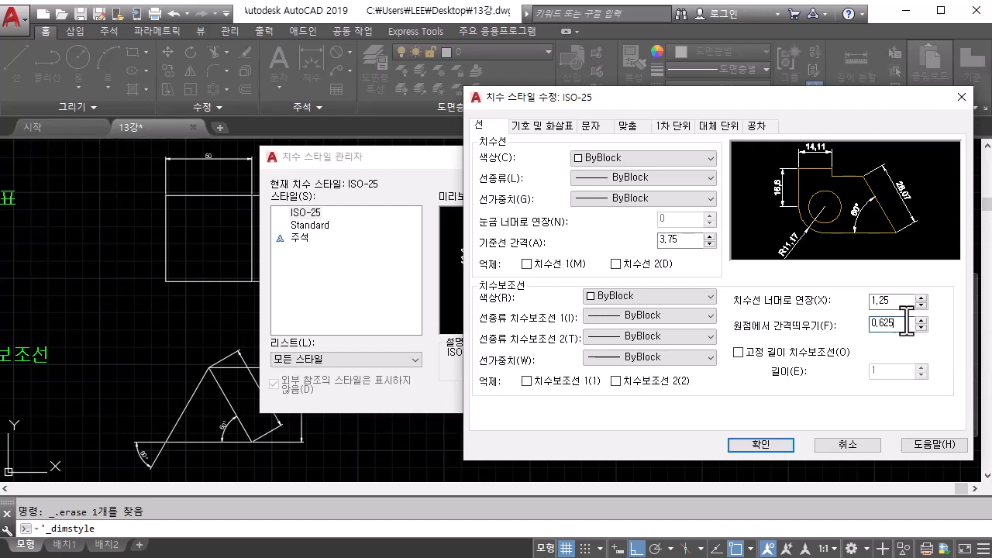
Set the extension lines' offset from origin to 3.
{"action": "left_click_drag", "start_coordinate": [907, 323], "coordinate": [861, 322]}
{"action": "type", "text": "3"}
{"action": "left_click", "coordinate": [895, 231]}
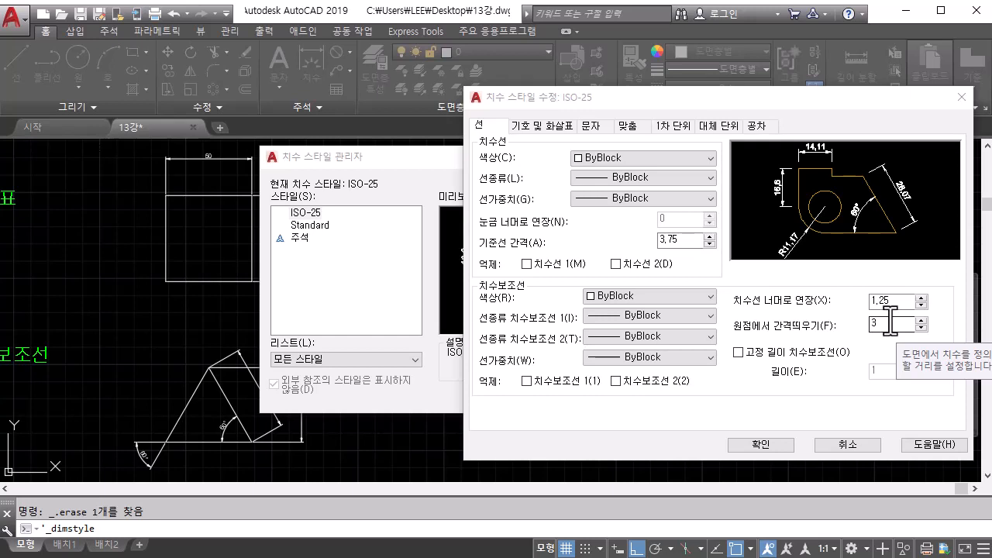
Change the first and second arrowheads of the dimension style to dot (점).
{"action": "left_click", "coordinate": [549, 126]}
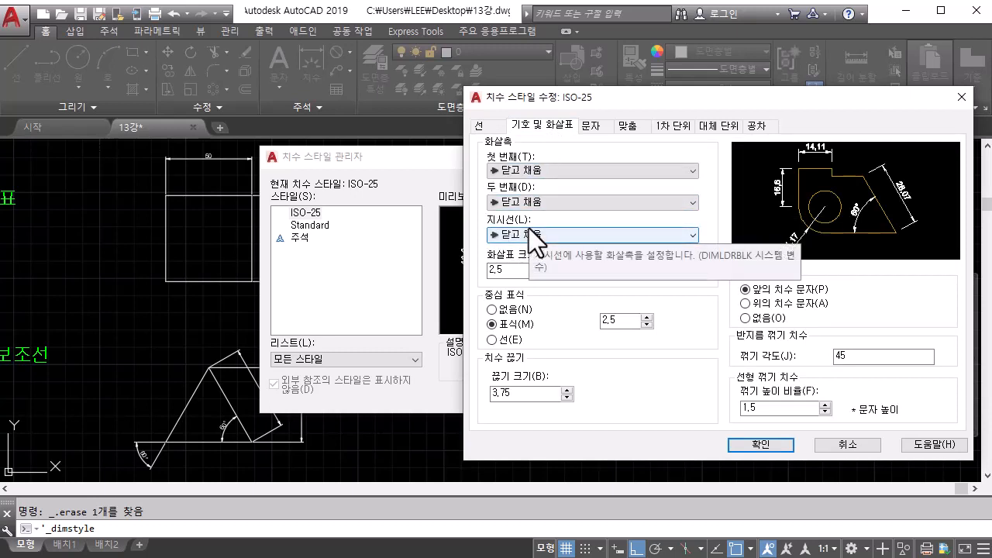
{"action": "left_click", "coordinate": [552, 170]}
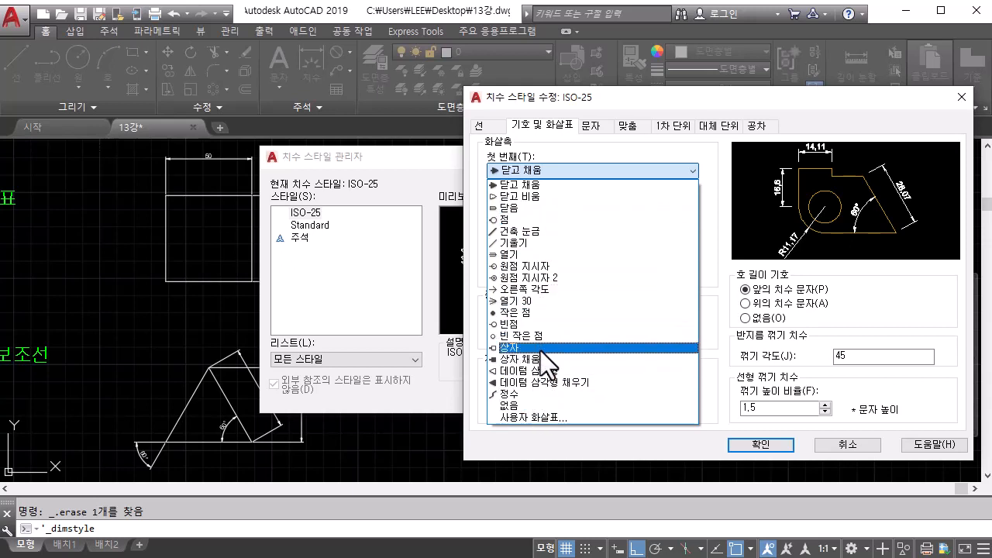
{"action": "left_click", "coordinate": [539, 221]}
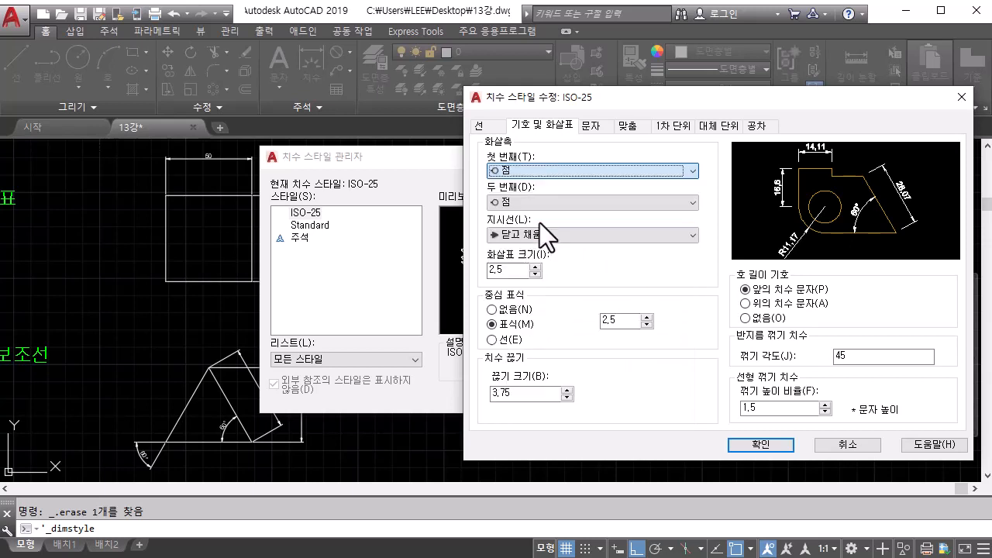
Set the arrow size to 0.8 and the center mark to none (없음).
{"action": "left_click", "coordinate": [513, 270]}
{"action": "left_click_drag", "start_coordinate": [514, 270], "coordinate": [487, 268]}
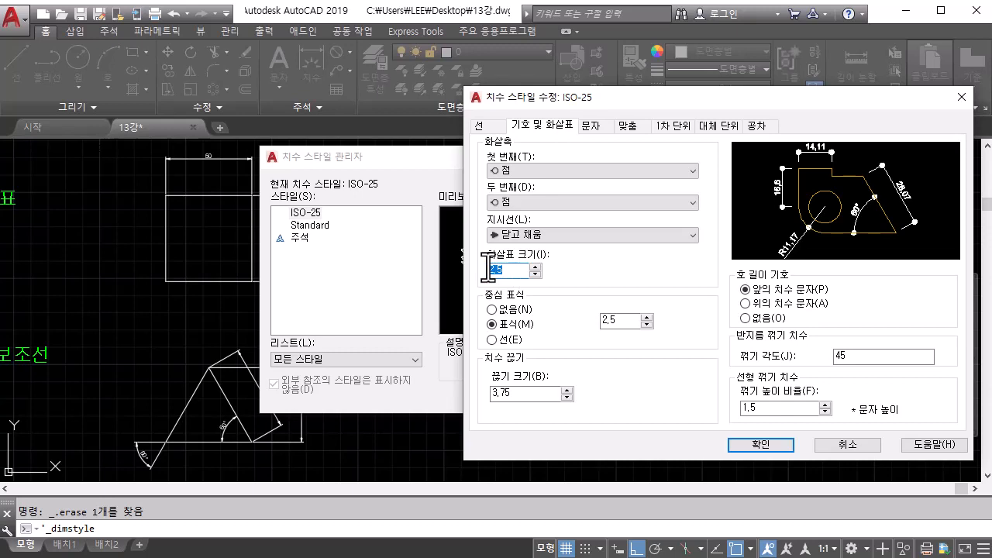
{"action": "type", "text": "0.8"}
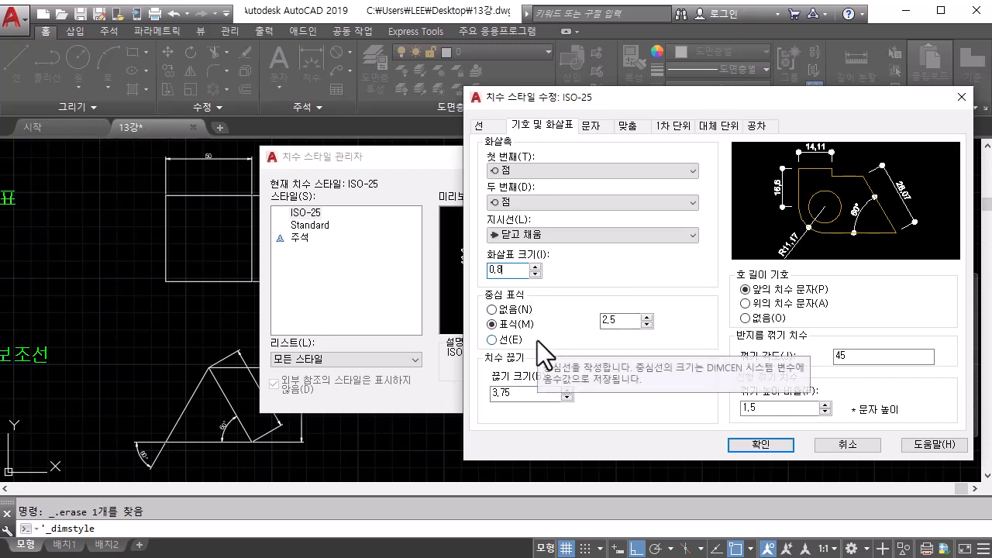
{"action": "left_click", "coordinate": [513, 310]}
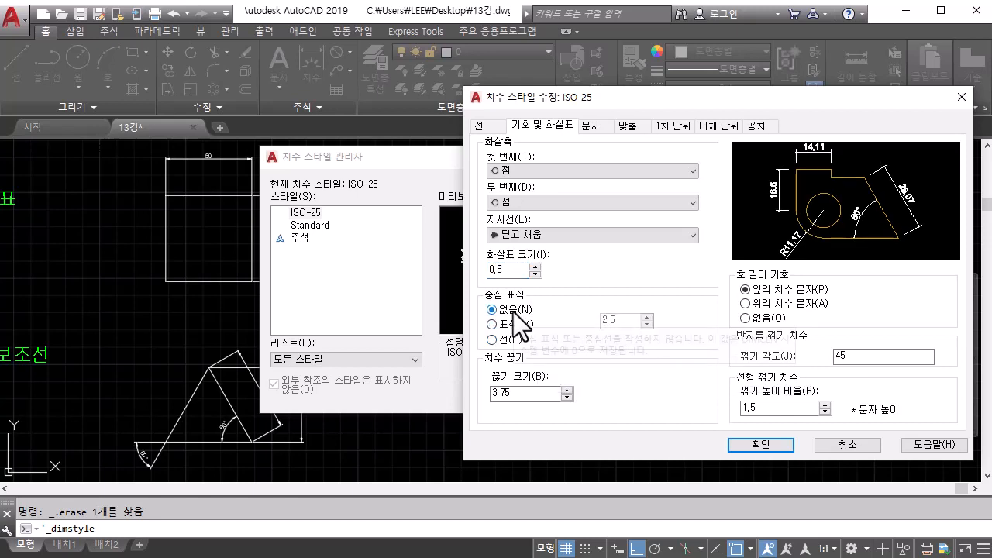
{"action": "left_click", "coordinate": [528, 171]}
{"action": "left_click", "coordinate": [527, 175]}
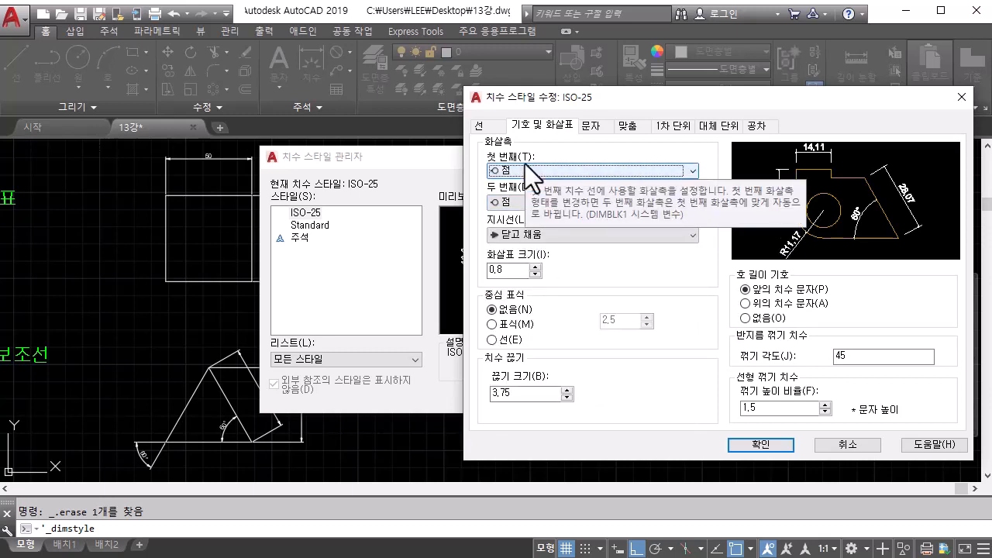
{"action": "left_click", "coordinate": [521, 203]}
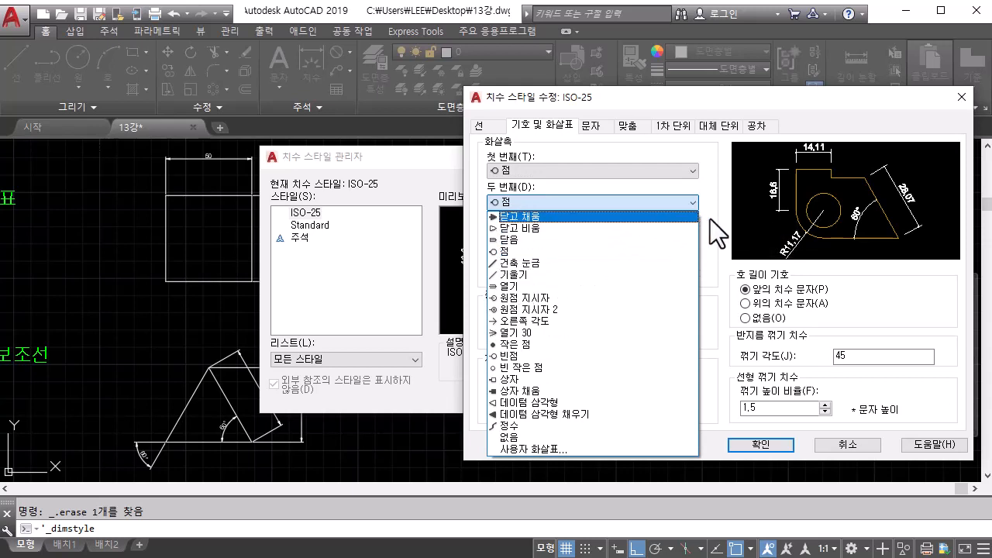
{"action": "left_click", "coordinate": [710, 219]}
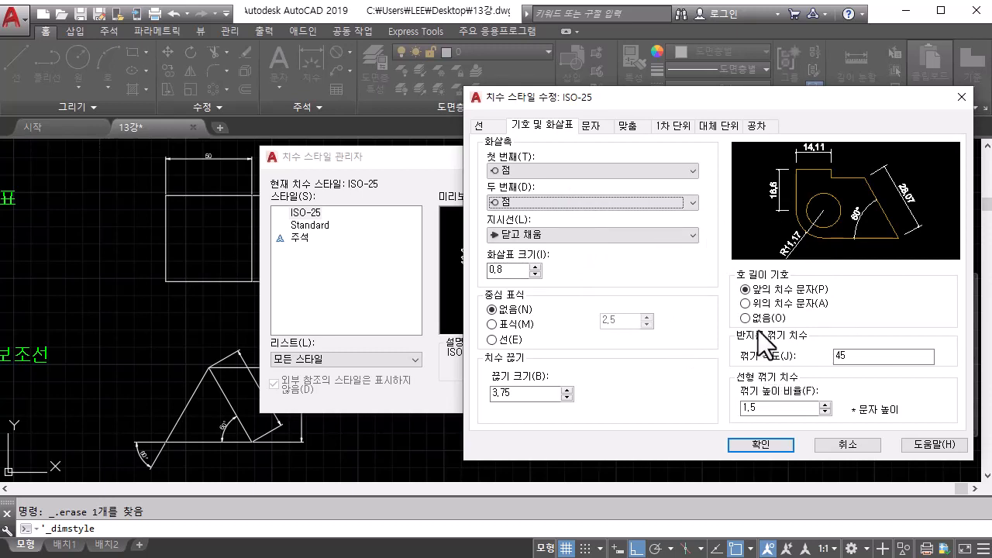
Set the dimension text height to 2, and try the frame around the text before turning it off again.
{"action": "left_click", "coordinate": [603, 128]}
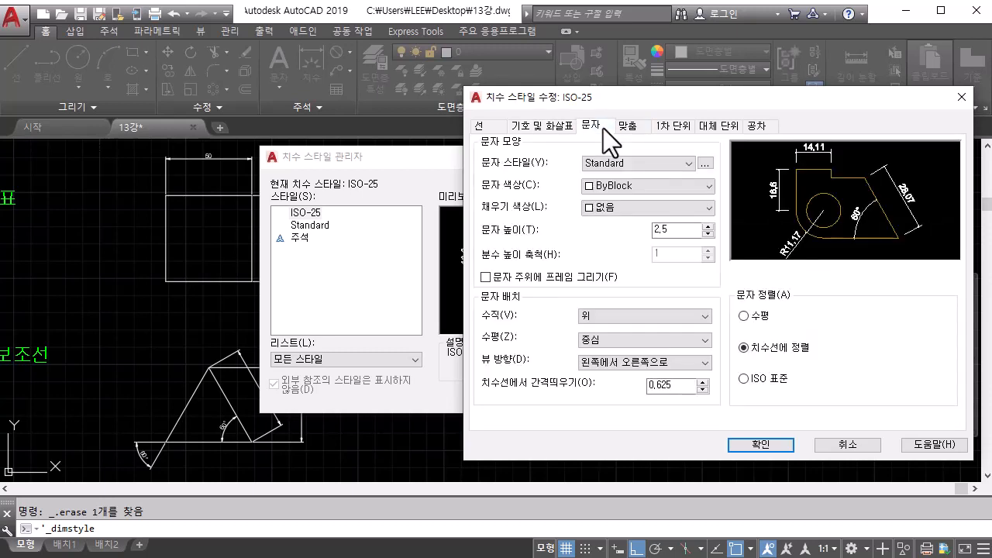
{"action": "double_click", "coordinate": [687, 229]}
{"action": "type", "text": "2"}
{"action": "left_click", "coordinate": [485, 278]}
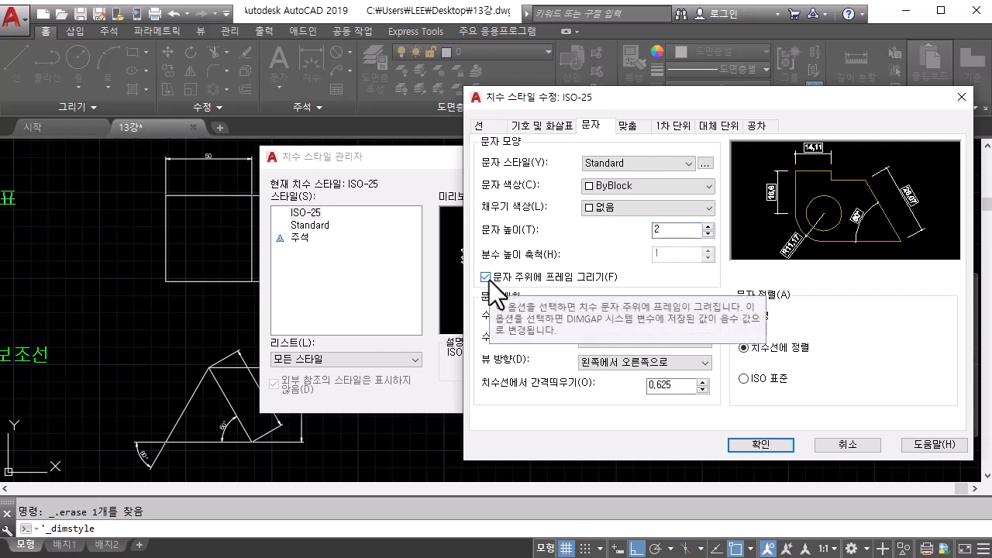
{"action": "left_click", "coordinate": [486, 278]}
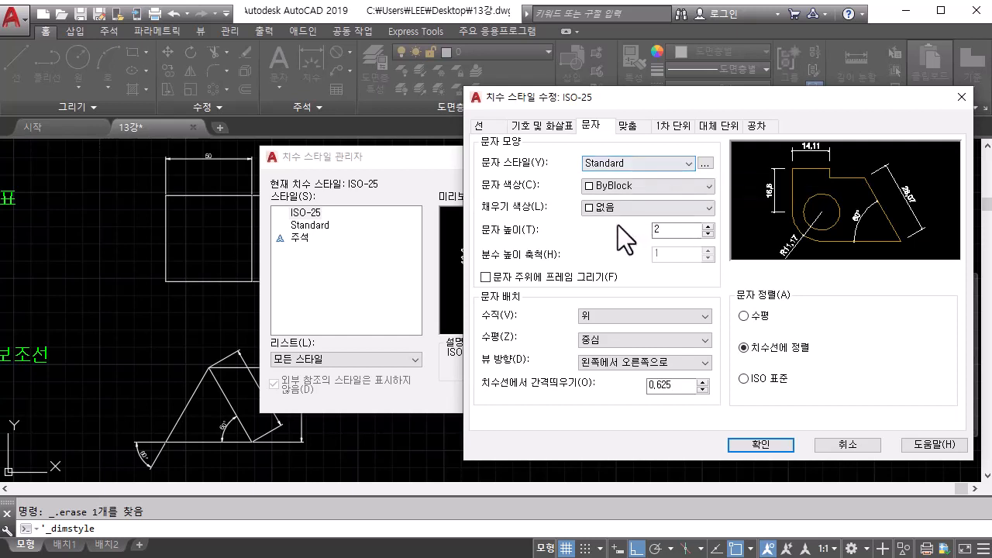
Examine the available text styles and the Standard text style's font choices, and close its settings without changes.
{"action": "left_click", "coordinate": [637, 162]}
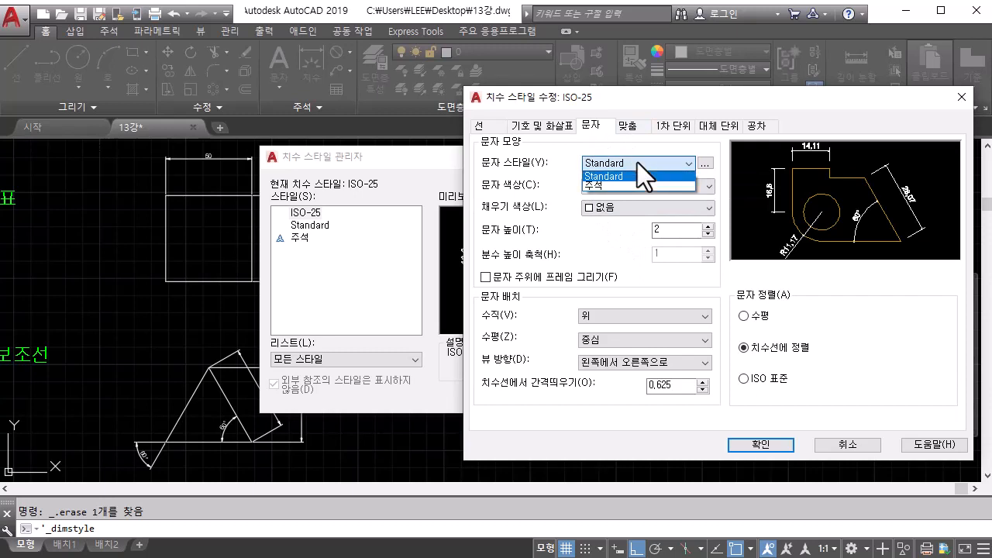
{"action": "left_click", "coordinate": [638, 162]}
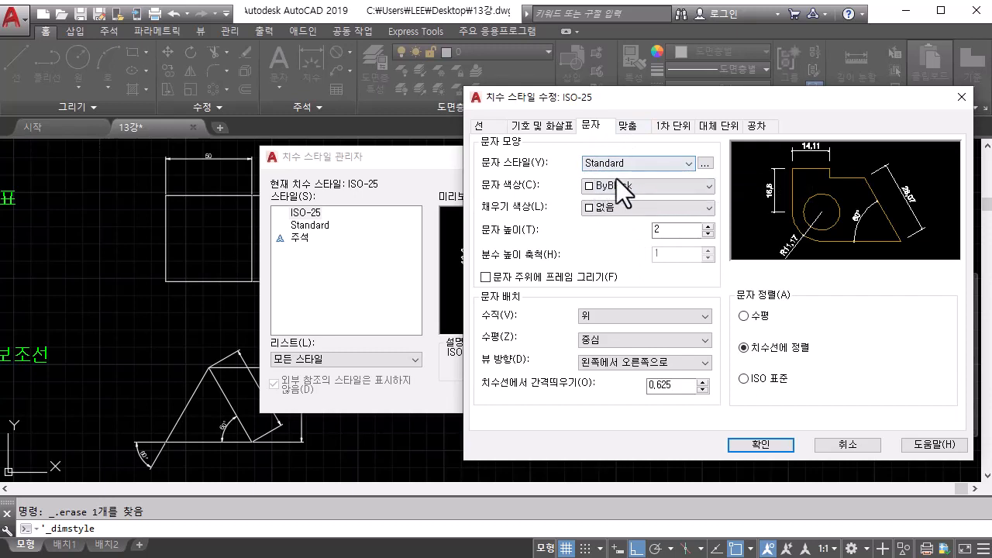
{"action": "left_click", "coordinate": [709, 165]}
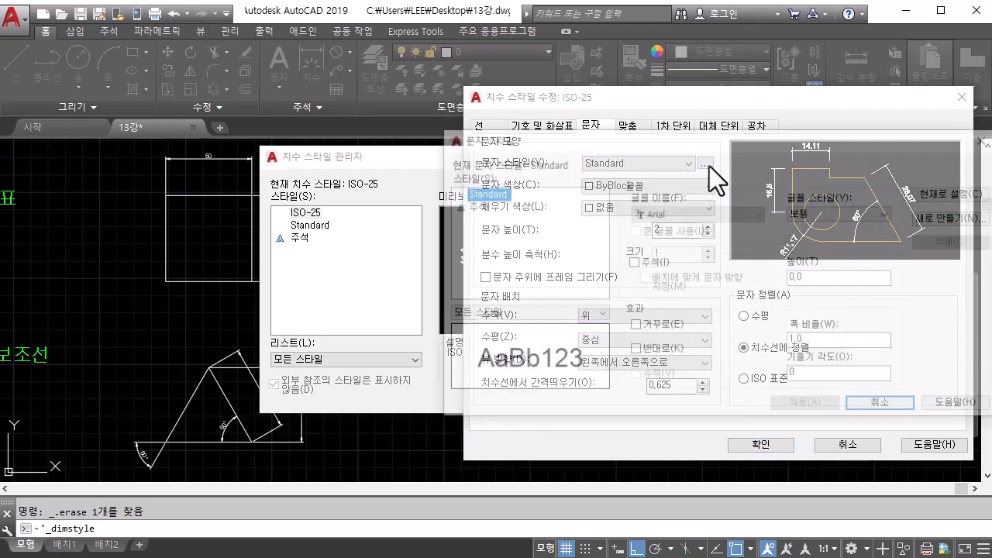
{"action": "left_click", "coordinate": [749, 214]}
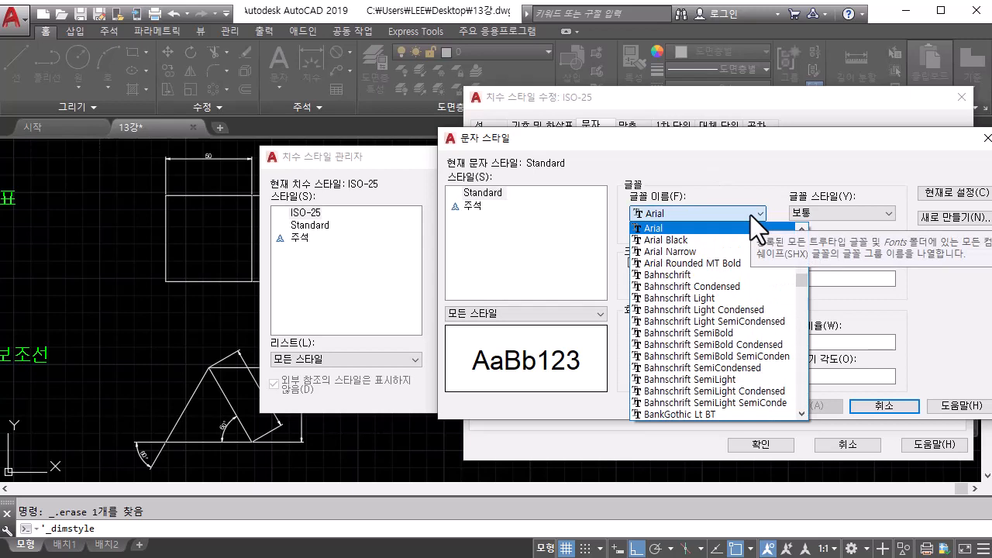
{"action": "left_click", "coordinate": [750, 214]}
{"action": "left_click", "coordinate": [750, 215]}
{"action": "left_click", "coordinate": [873, 405]}
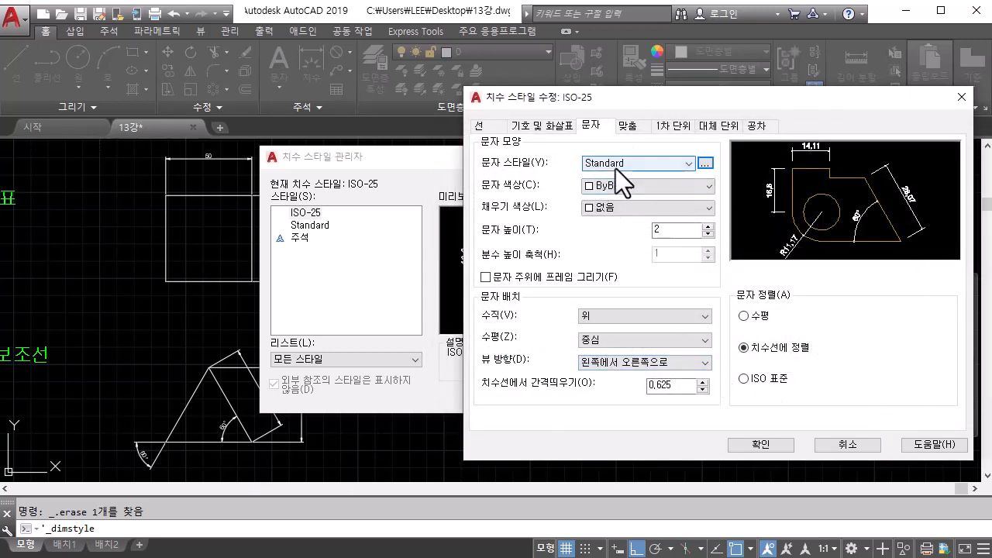
Try horizontal (수평) text alignment, and return it to aligned with the dimension line (치수선에 정렬).
{"action": "left_click", "coordinate": [675, 230]}
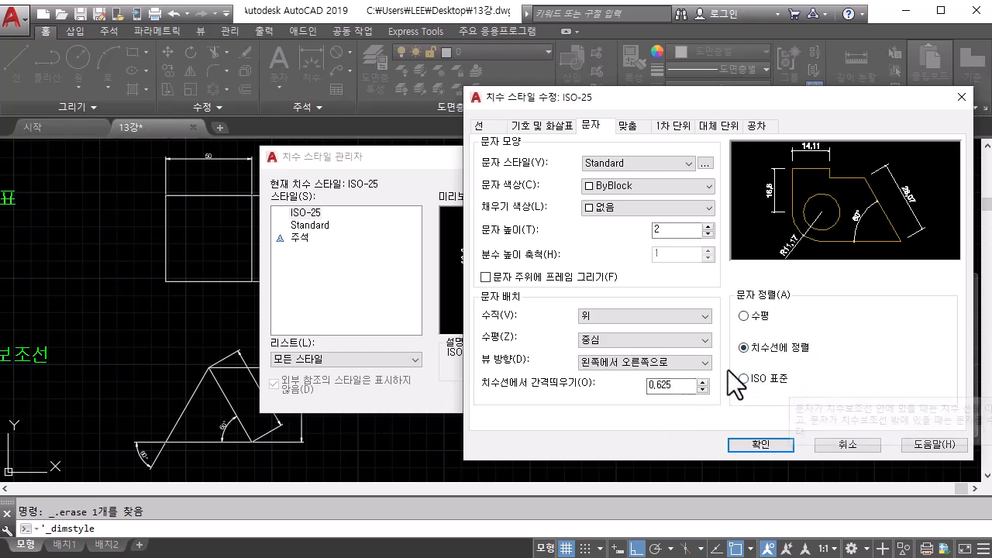
{"action": "left_click", "coordinate": [746, 316]}
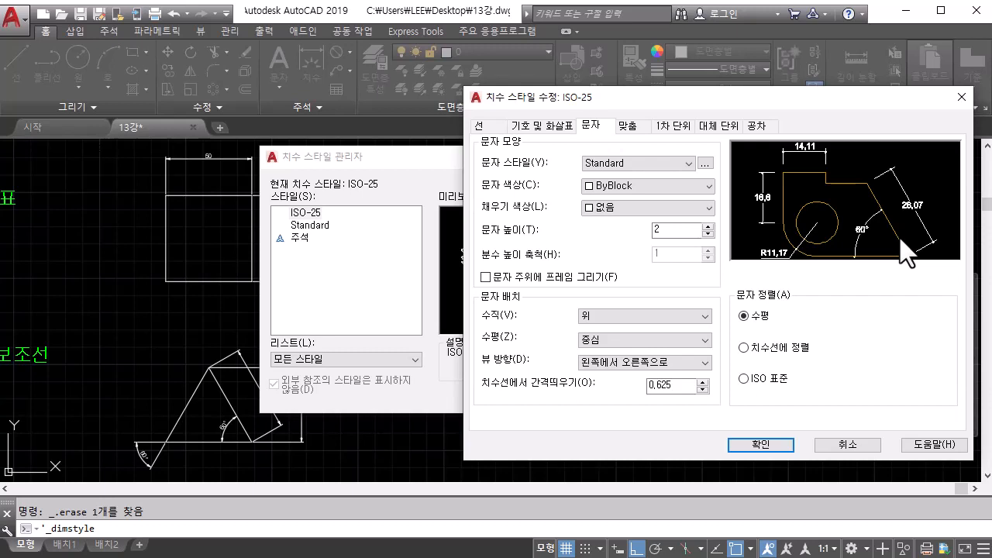
{"action": "left_click", "coordinate": [744, 348]}
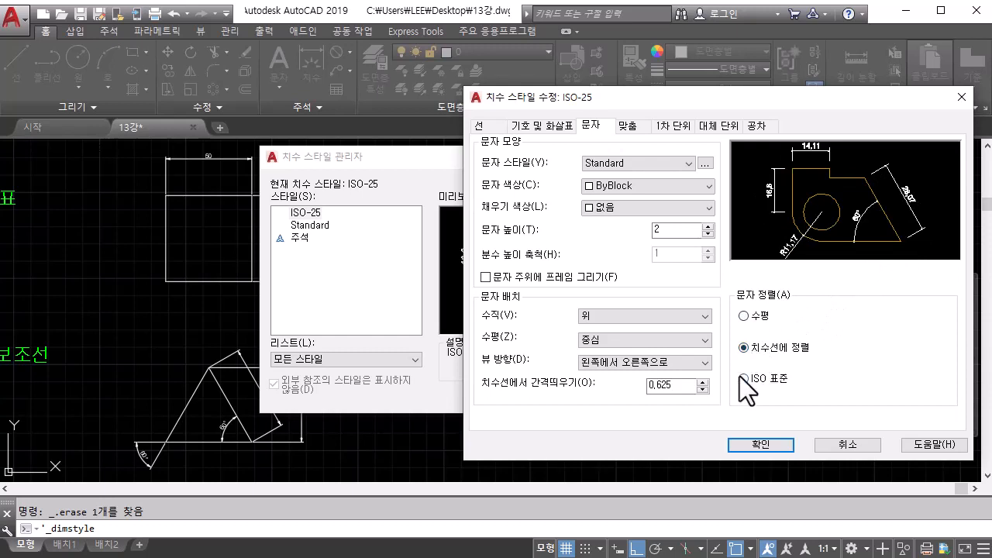
Align the dimension text by the ISO standard (ISO 표준) and always keep text between extension lines (항상 치수보조선 사이에 문자 유지).
{"action": "left_click", "coordinate": [742, 378]}
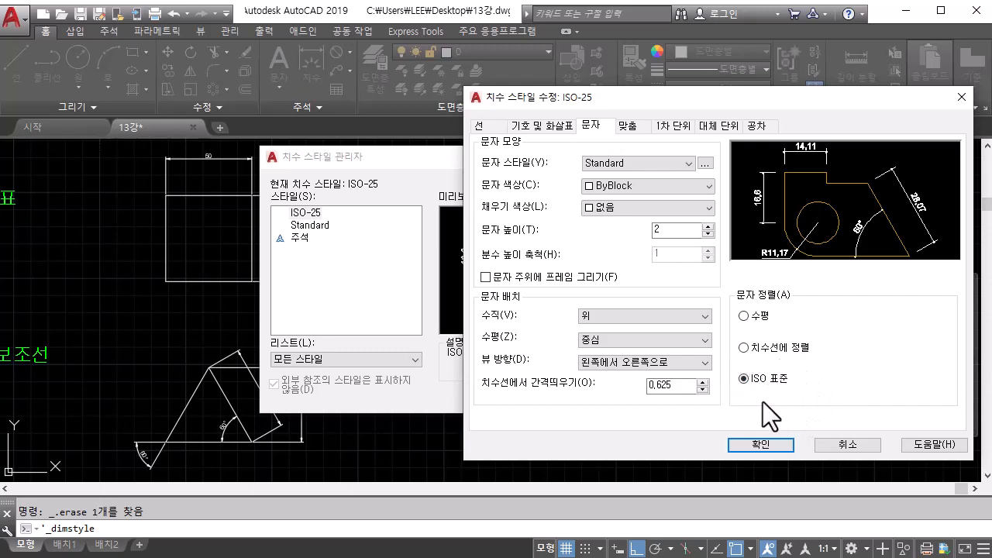
{"action": "left_click", "coordinate": [637, 126]}
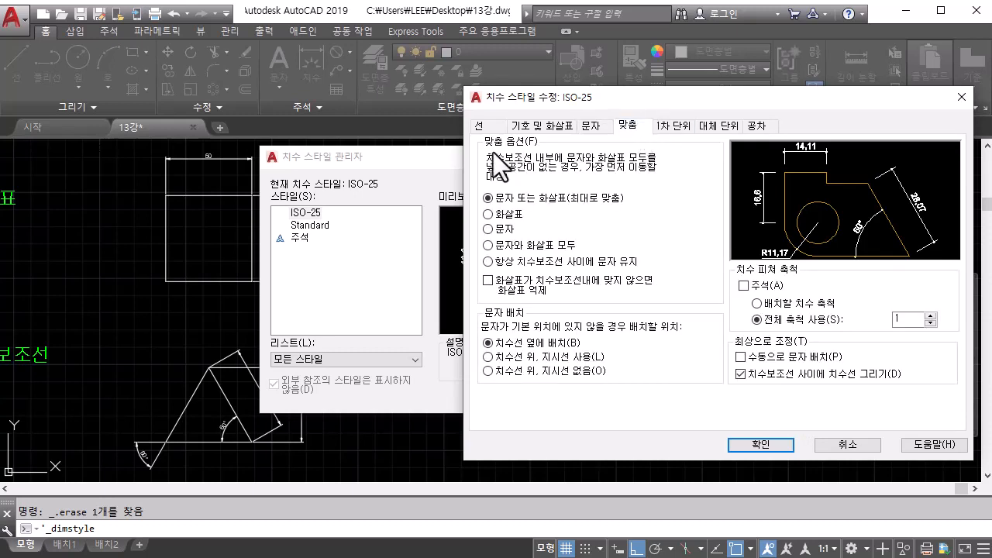
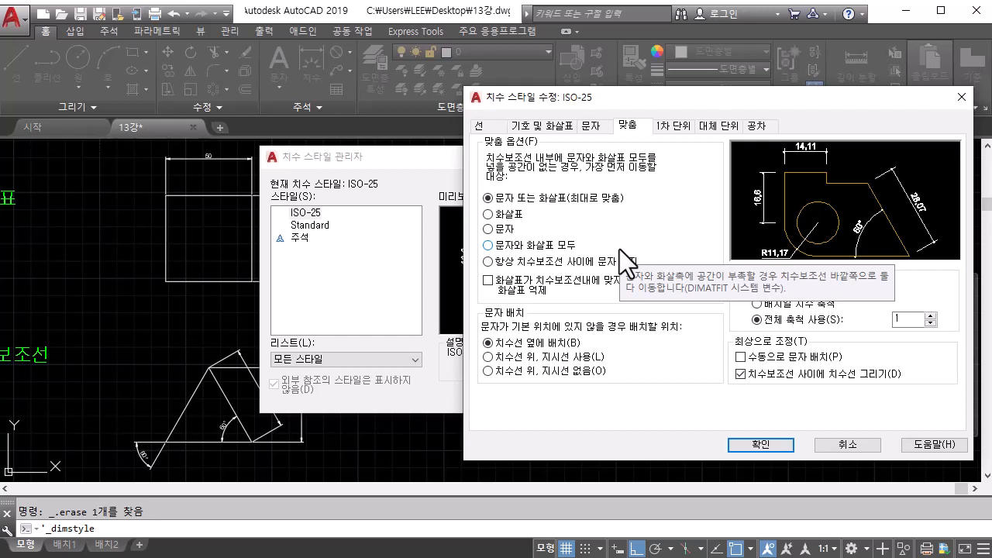
{"action": "left_click", "coordinate": [487, 263]}
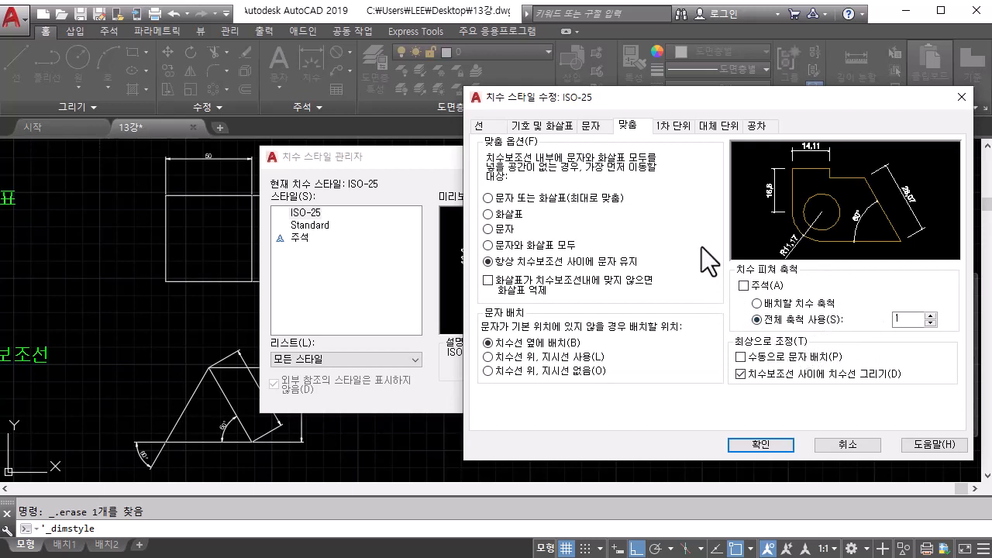
Try a linear dimension precision of 0,0000 in the primary units, and set it to 0,0.
{"action": "left_click", "coordinate": [673, 126]}
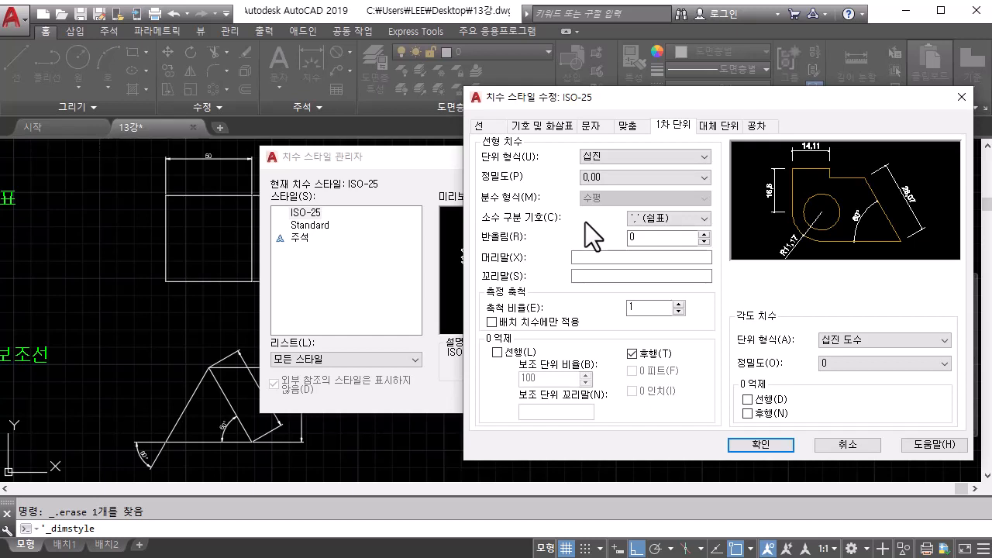
{"action": "left_click", "coordinate": [649, 174]}
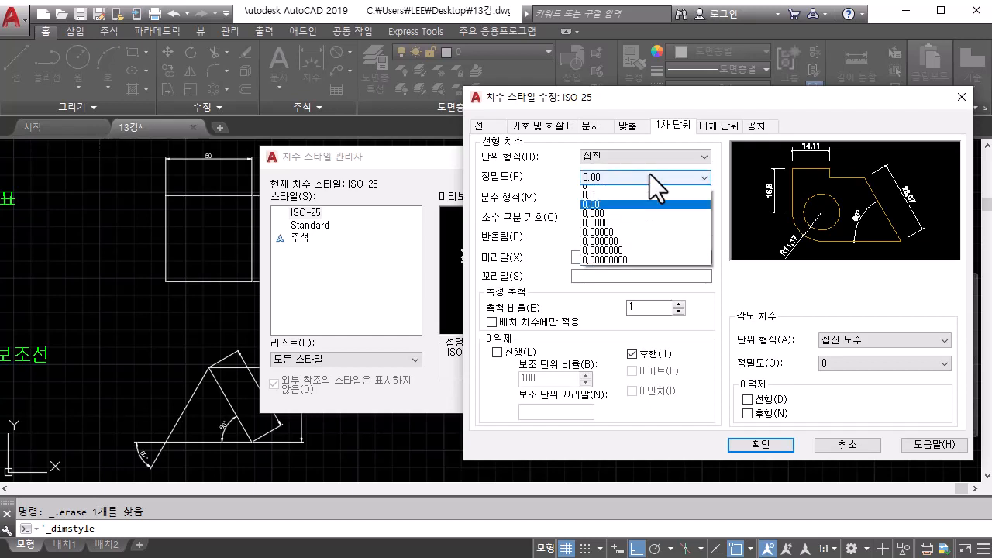
{"action": "left_click", "coordinate": [642, 230]}
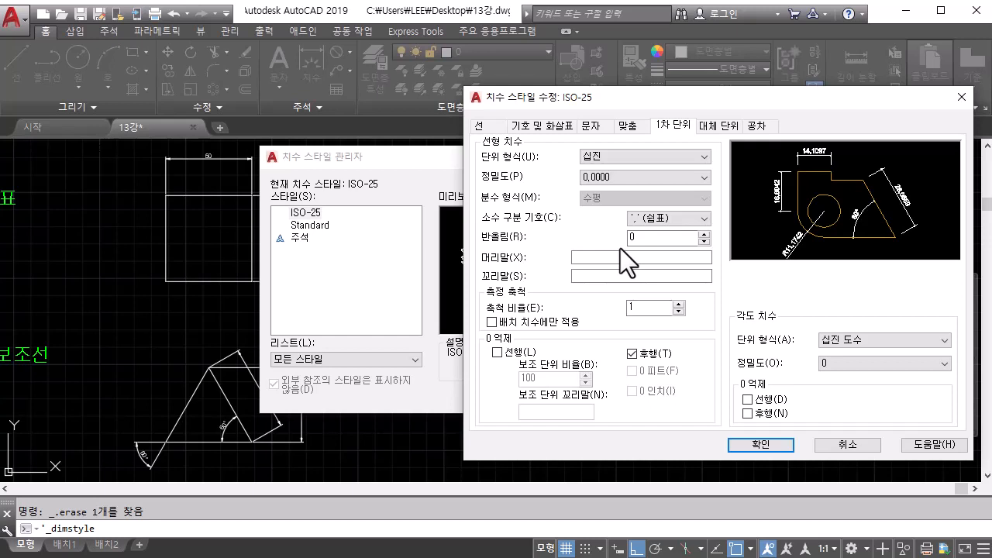
{"action": "left_click", "coordinate": [618, 177]}
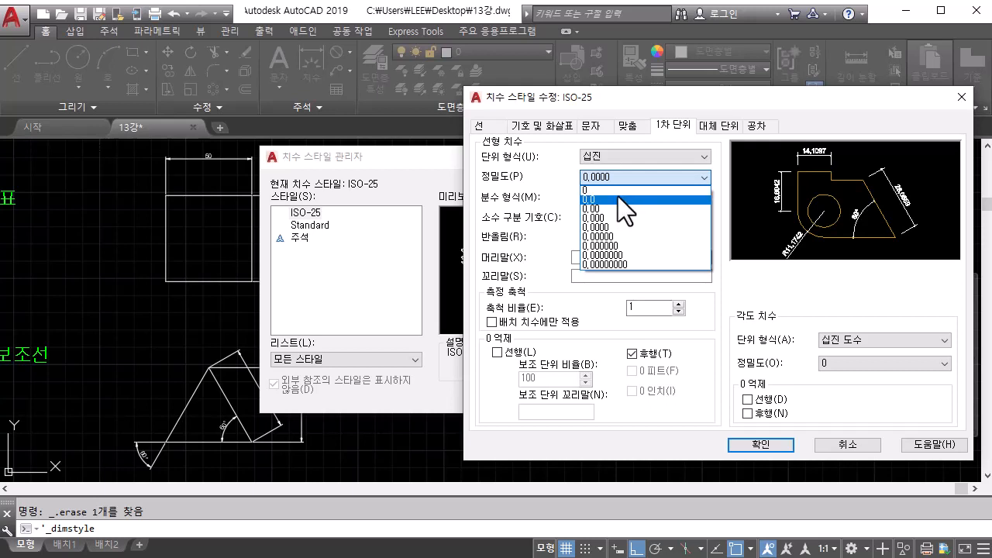
{"action": "left_click", "coordinate": [618, 199]}
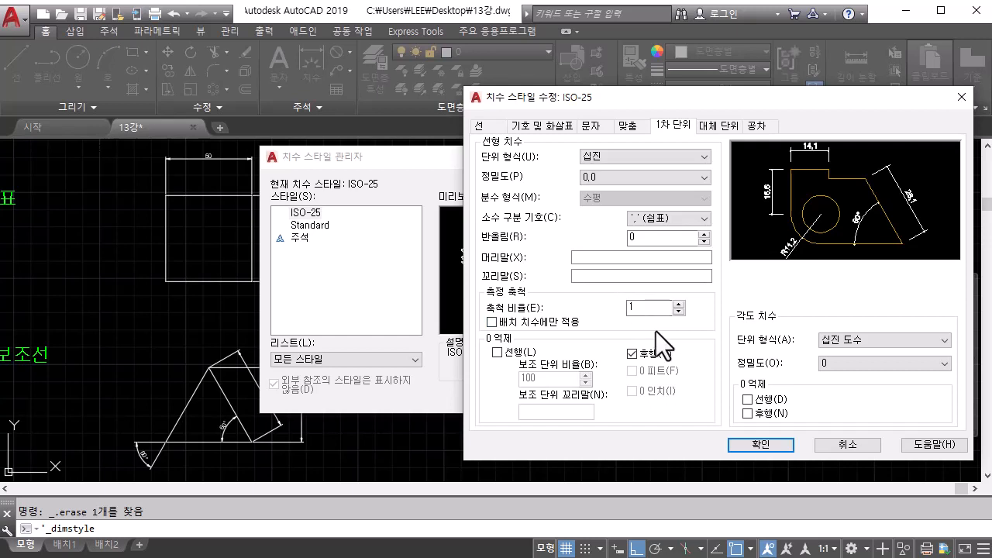
Examine the style's alternate unit and tolerance settings, and review its fit, line, arrowhead and text settings.
{"action": "left_click", "coordinate": [712, 125]}
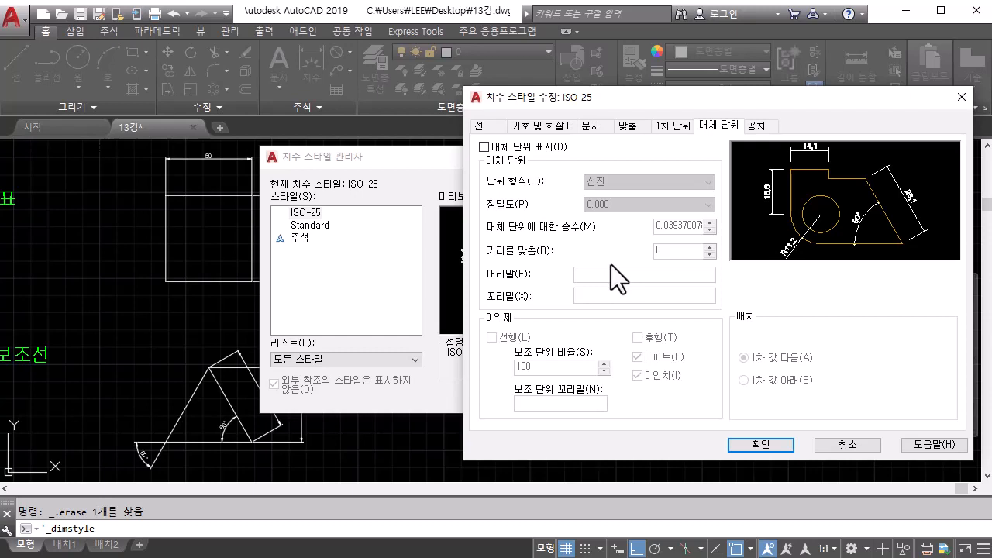
{"action": "left_click", "coordinate": [757, 126]}
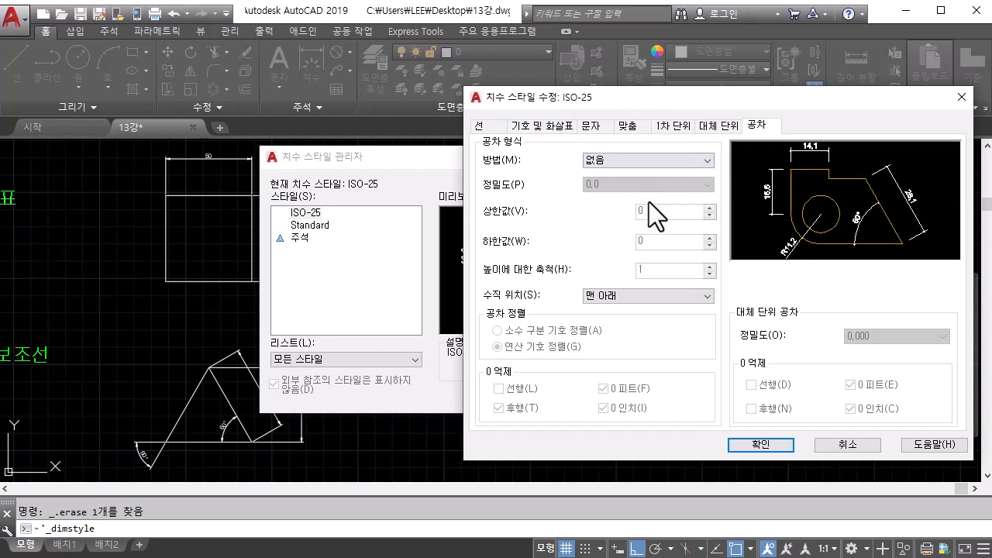
{"action": "left_click", "coordinate": [722, 125]}
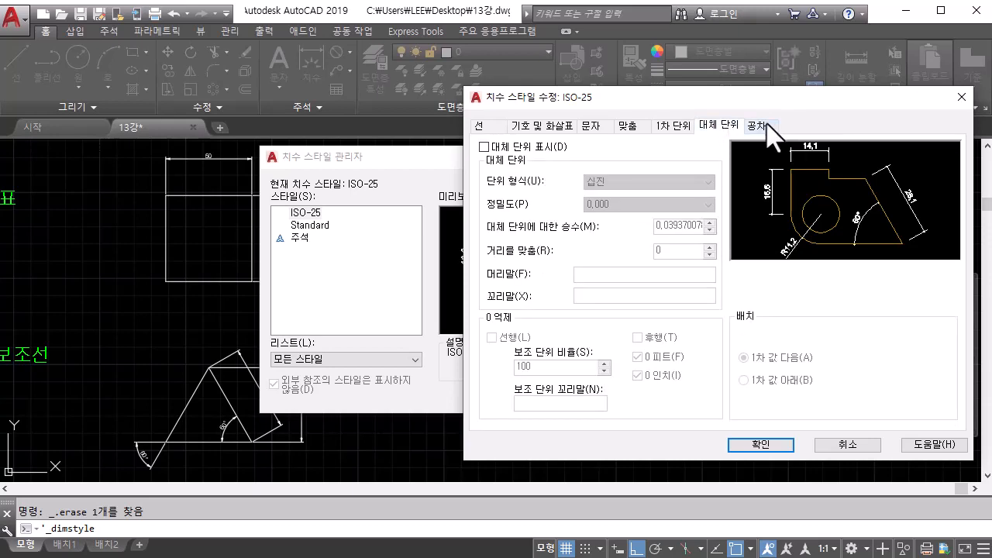
{"action": "left_click", "coordinate": [763, 126]}
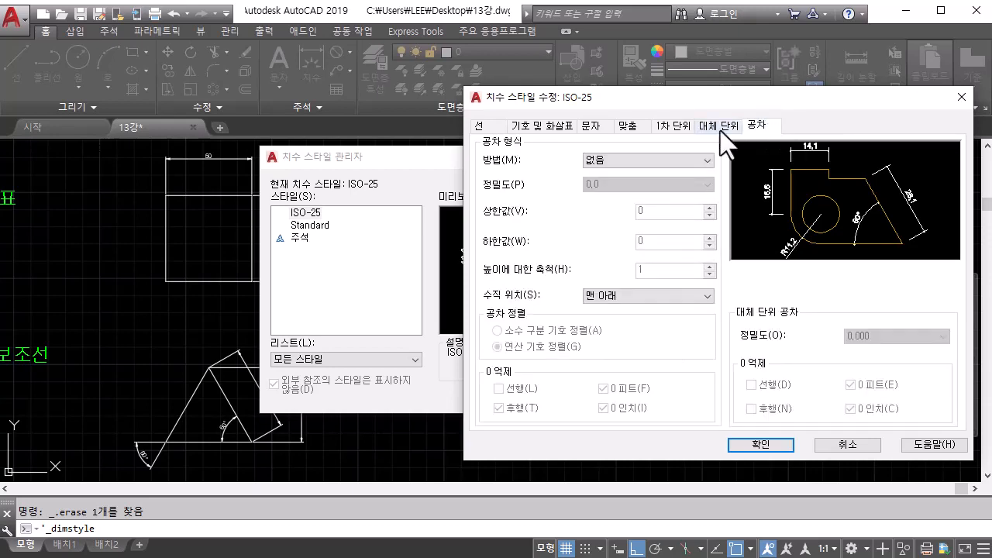
{"action": "left_click", "coordinate": [629, 126]}
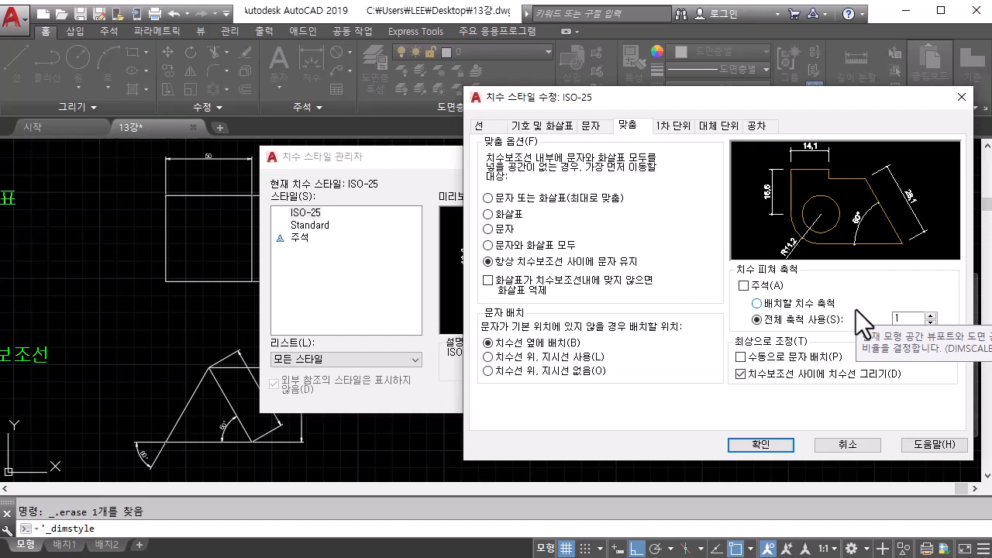
{"action": "left_click", "coordinate": [494, 128]}
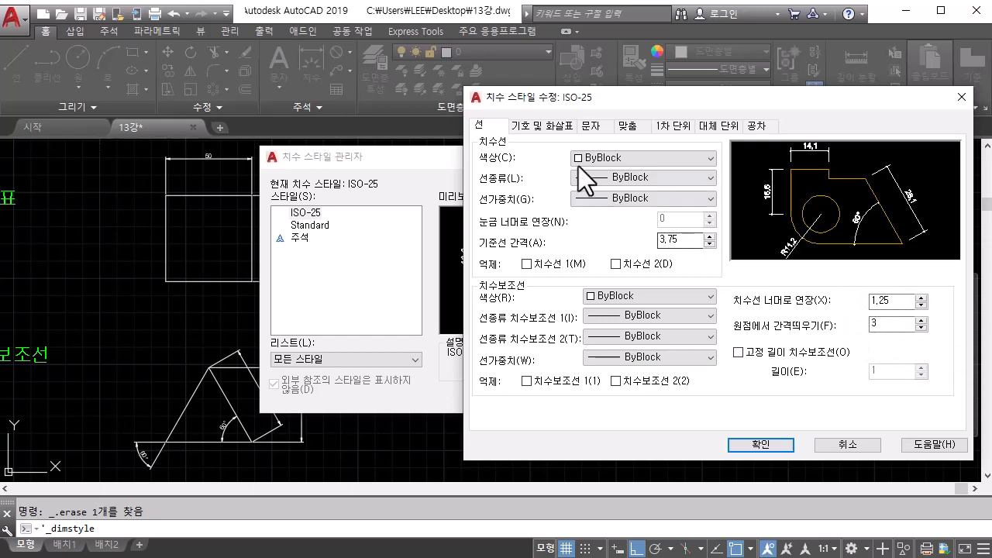
{"action": "left_click", "coordinate": [563, 128]}
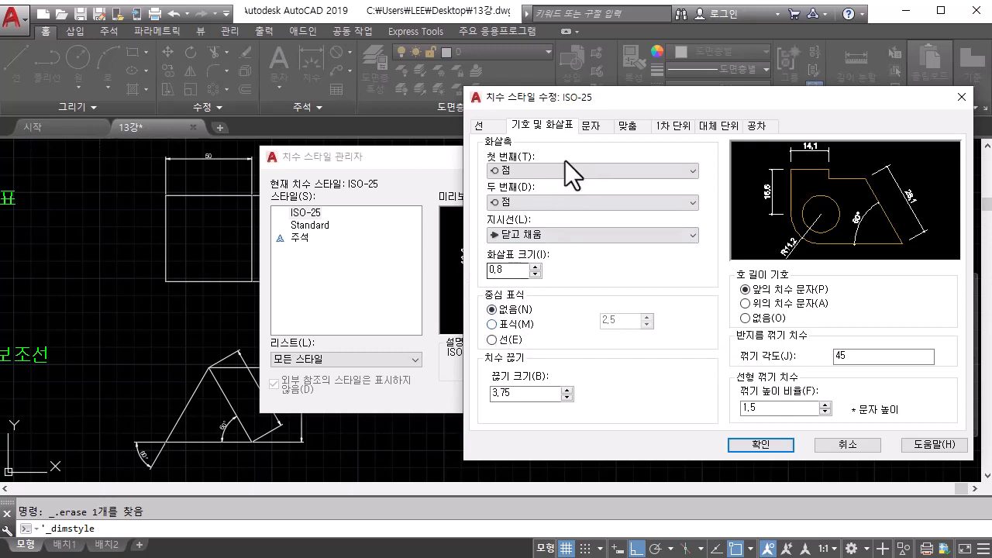
{"action": "left_click", "coordinate": [590, 129]}
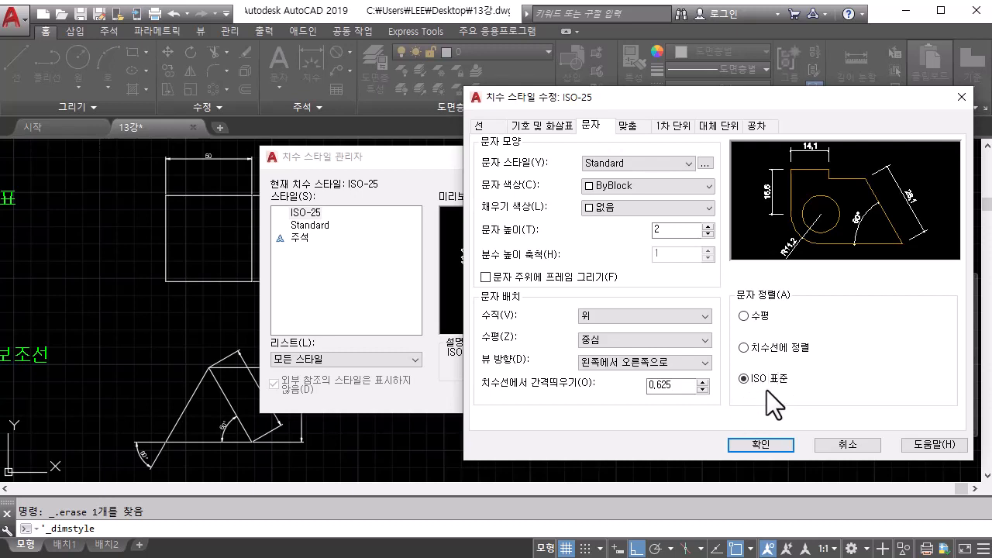
Set the decimal separator of the linear dimensions to a period (마침표).
{"action": "left_click", "coordinate": [674, 127]}
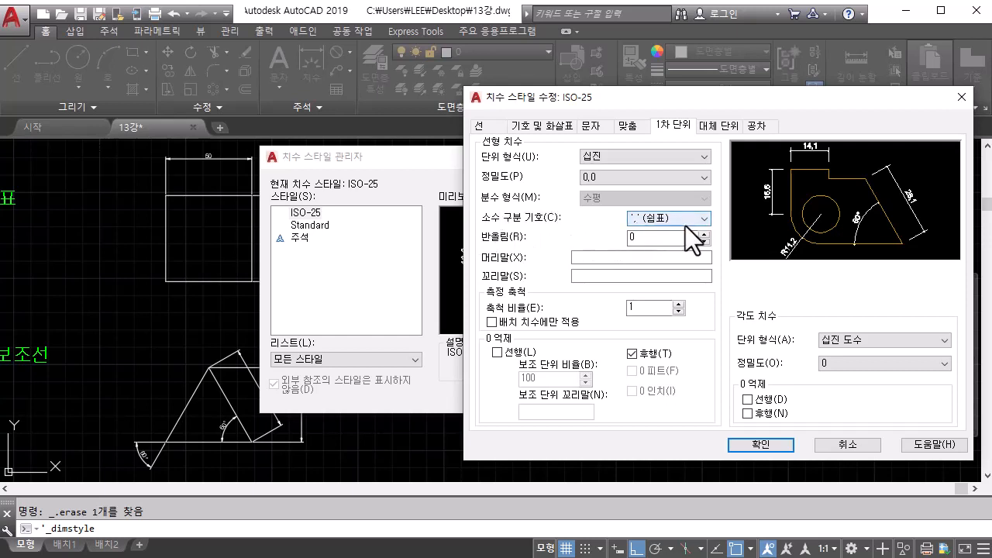
{"action": "left_click", "coordinate": [703, 218]}
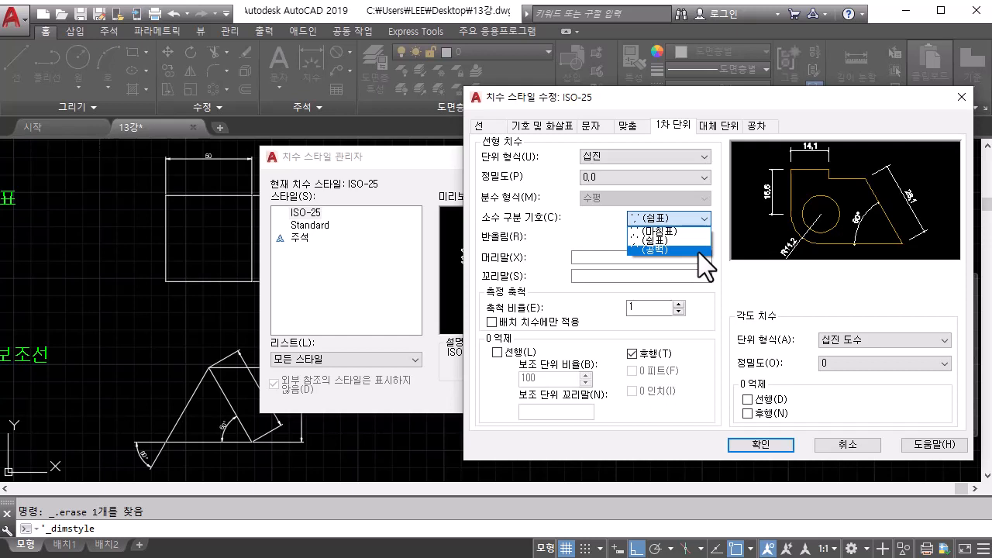
{"action": "left_click", "coordinate": [674, 231]}
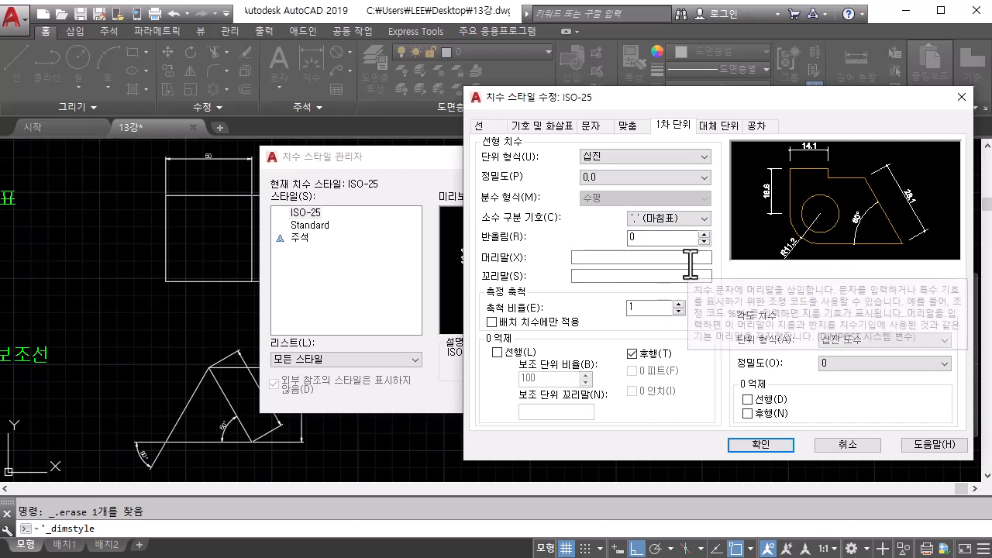
Turn off drawing the dimension line between extension lines (치수보조선 사이에 치수선 그리기), accept the ISO-25 changes and close the style manager.
{"action": "left_click", "coordinate": [627, 125]}
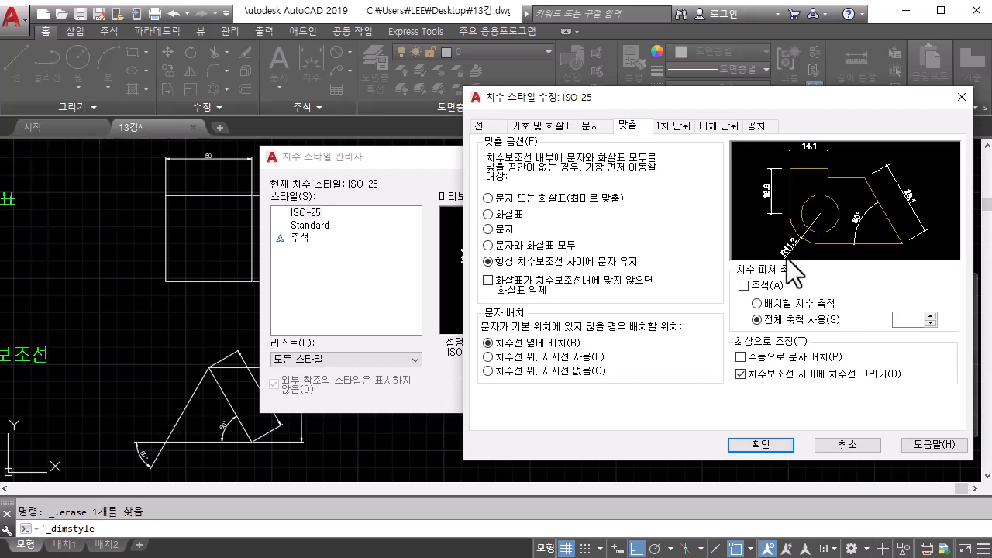
{"action": "left_click", "coordinate": [736, 374]}
{"action": "left_click", "coordinate": [773, 442]}
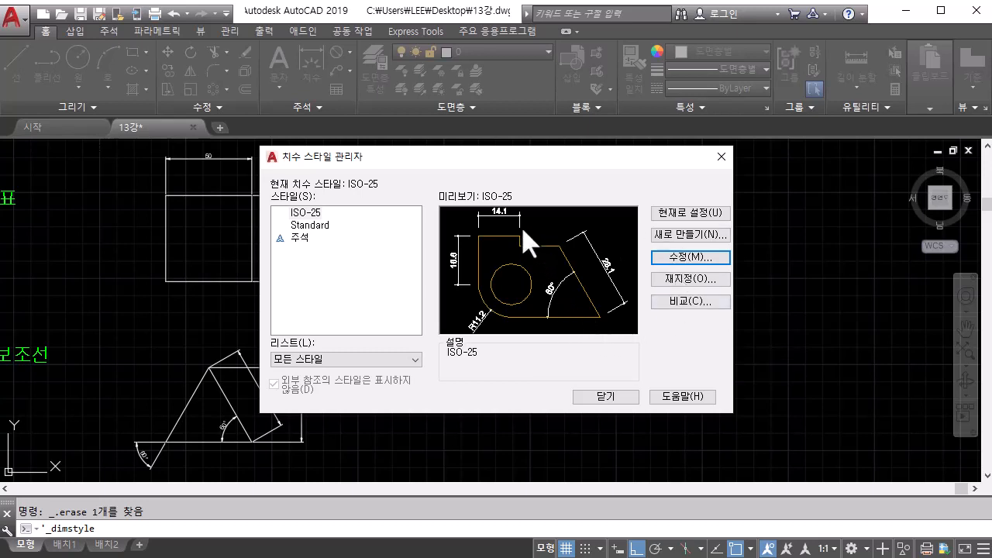
{"action": "left_click_drag", "start_coordinate": [514, 163], "coordinate": [689, 187]}
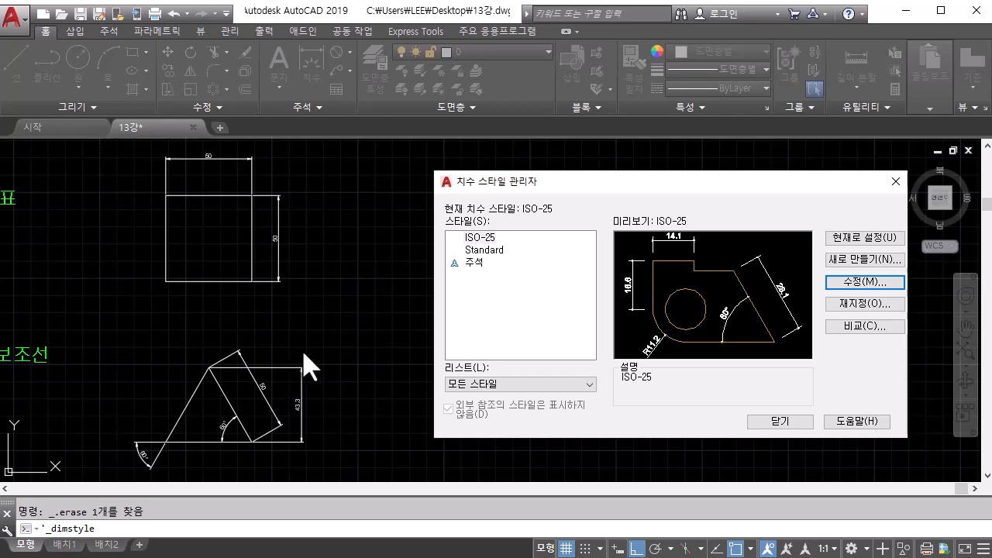
{"action": "left_click", "coordinate": [778, 423]}
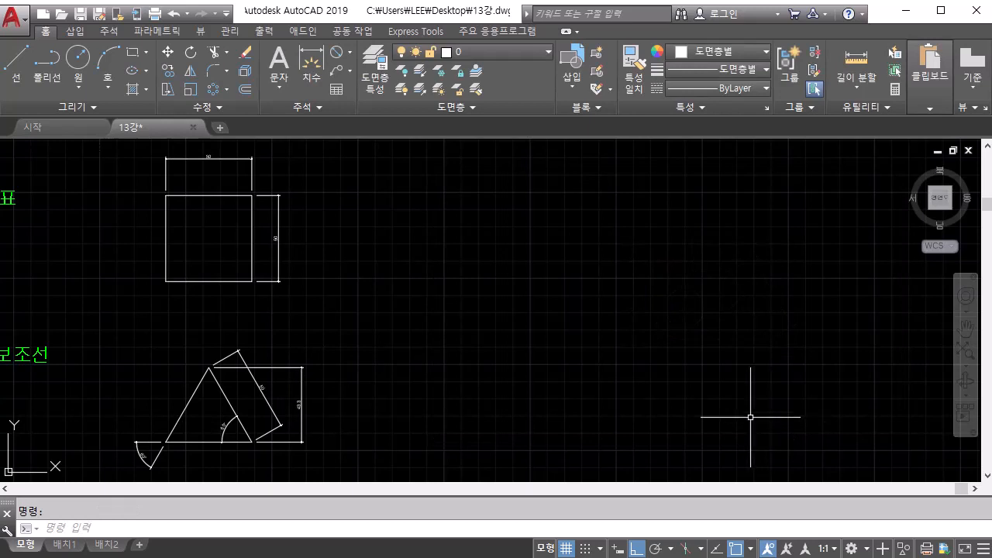
Examine how the modified ISO-25 style looks on the dimensions of the square, the triangle and the circle.
{"action": "scroll", "coordinate": [250, 217], "scroll_direction": "up", "scroll_amount": 6}
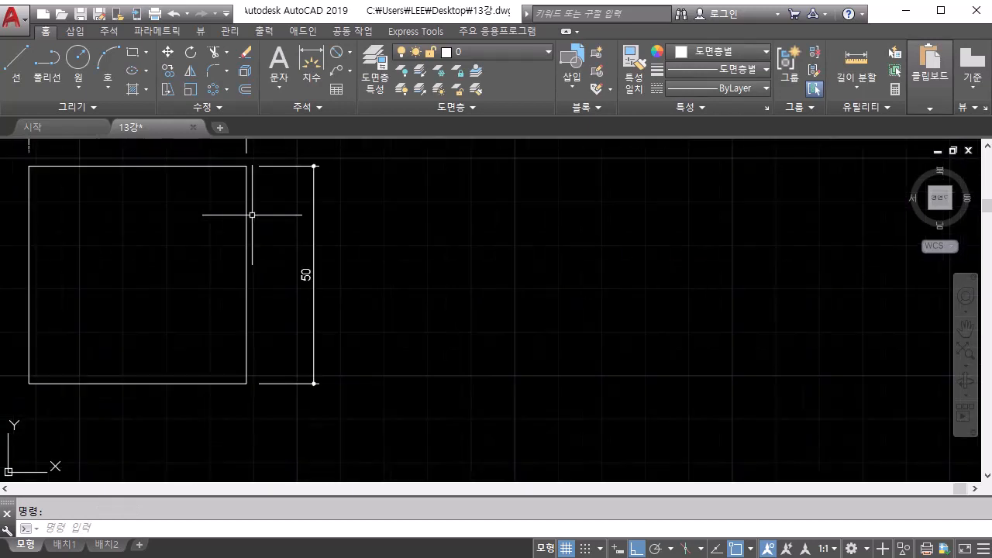
{"action": "middle_click_drag", "start_coordinate": [255, 216], "coordinate": [487, 425]}
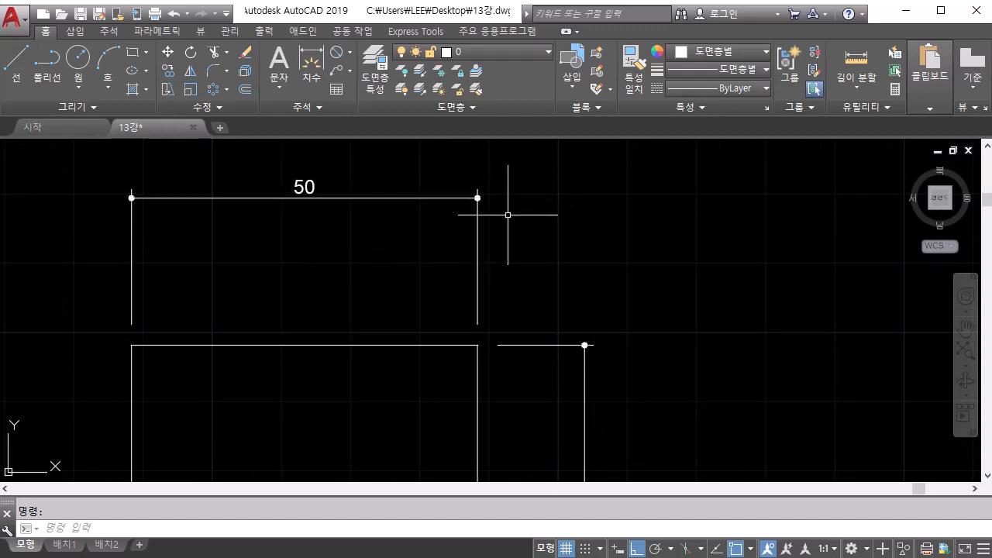
{"action": "scroll", "coordinate": [474, 369], "scroll_direction": "up", "scroll_amount": 2}
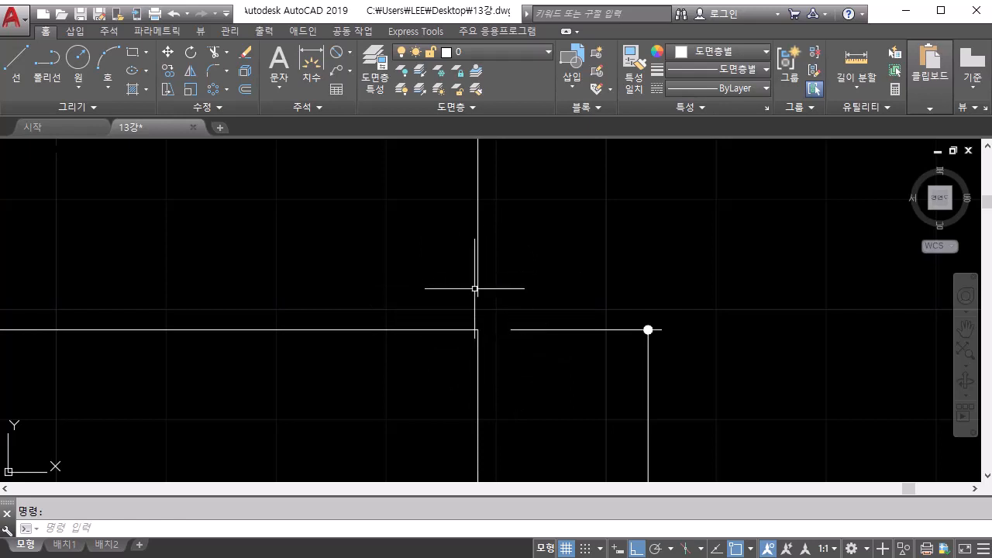
{"action": "scroll", "coordinate": [478, 293], "scroll_direction": "down", "scroll_amount": 2}
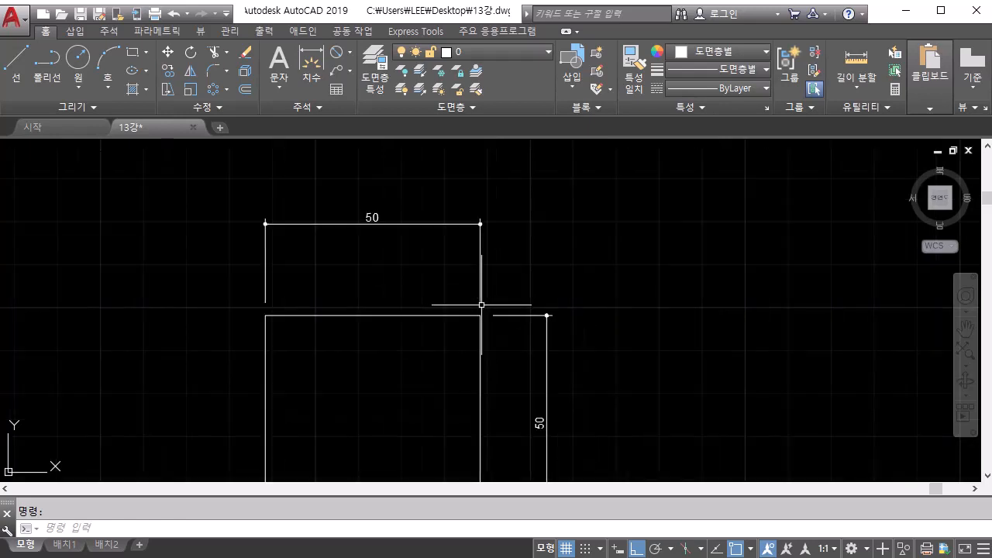
{"action": "scroll", "coordinate": [483, 399], "scroll_direction": "down", "scroll_amount": 2}
{"action": "middle_click_drag", "start_coordinate": [483, 399], "coordinate": [519, 228]}
{"action": "middle_click_drag", "start_coordinate": [494, 430], "coordinate": [531, 186]}
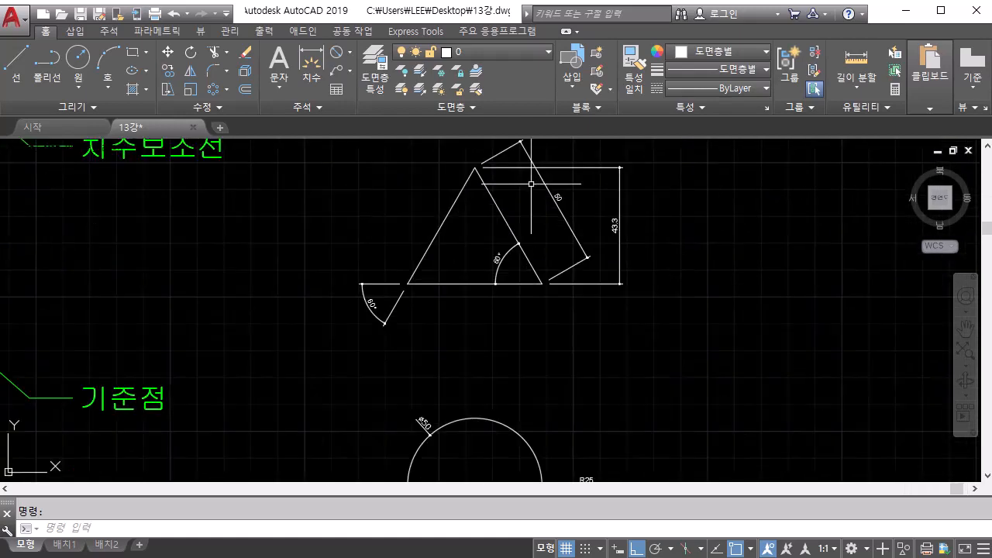
{"action": "middle_click_drag", "start_coordinate": [469, 406], "coordinate": [544, 140]}
{"action": "scroll", "coordinate": [531, 215], "scroll_direction": "up", "scroll_amount": 2}
{"action": "middle_click_drag", "start_coordinate": [530, 215], "coordinate": [476, 346]}
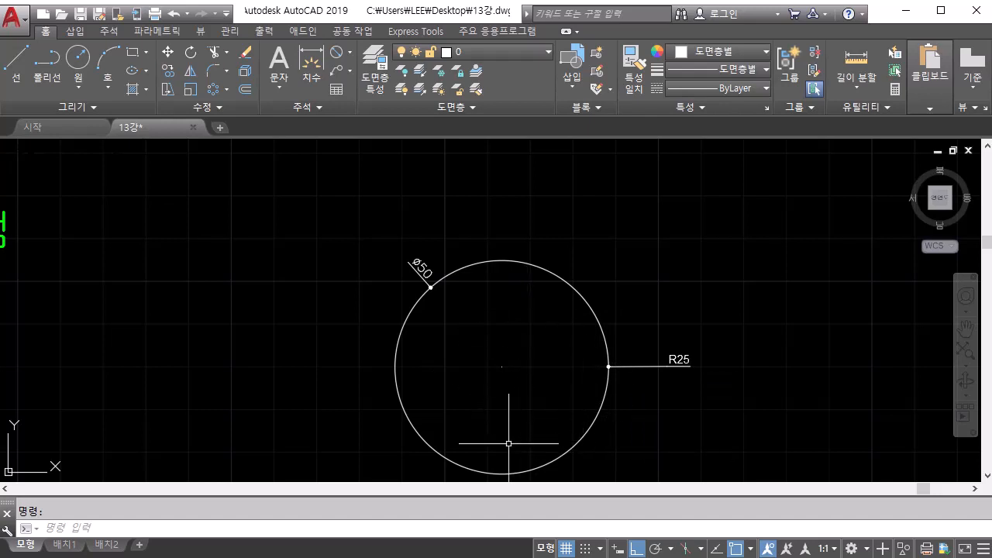
{"action": "scroll", "coordinate": [537, 437], "scroll_direction": "down", "scroll_amount": 4}
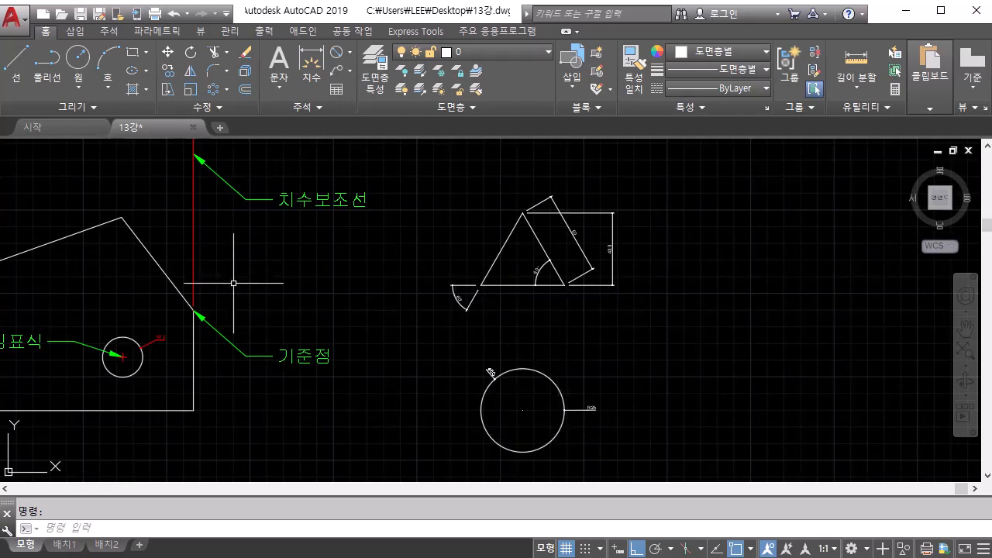
Add a linear dimension for the full bottom edge of the five-sided example shape, placed below it.
{"action": "mouse_move", "coordinate": [235, 282]}
{"action": "middle_mouse_down"}
{"action": "mouse_move", "coordinate": [455, 279]}
{"action": "mouse_move", "coordinate": [576, 261]}
{"action": "mouse_move", "coordinate": [634, 214]}
{"action": "middle_mouse_up"}
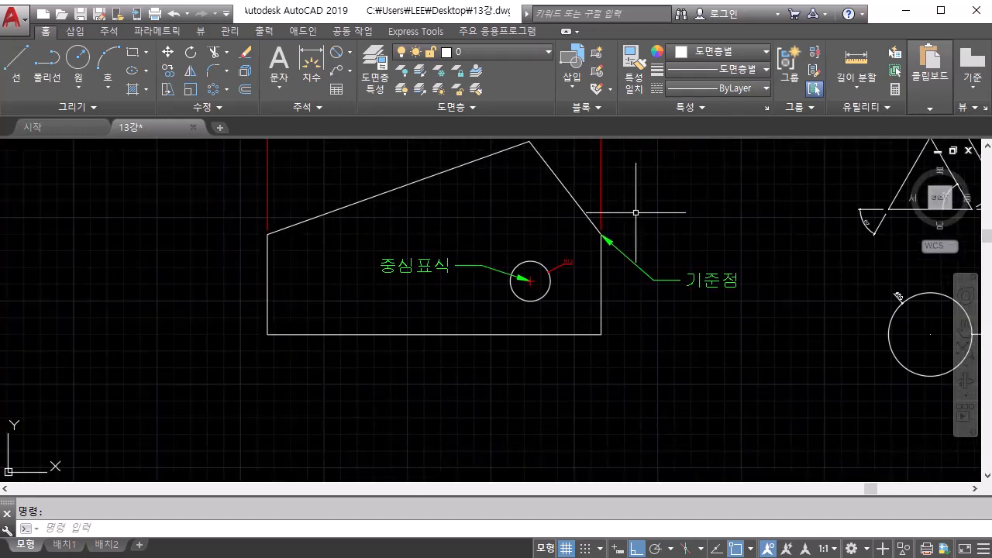
{"action": "left_click", "coordinate": [351, 52]}
{"action": "left_click", "coordinate": [357, 76]}
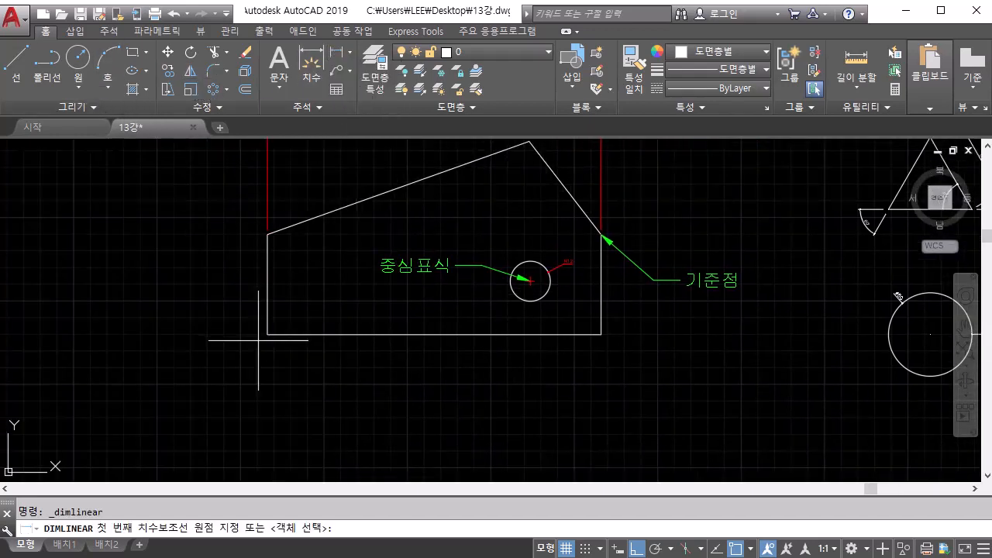
{"action": "left_click", "coordinate": [268, 334]}
{"action": "left_click", "coordinate": [601, 334]}
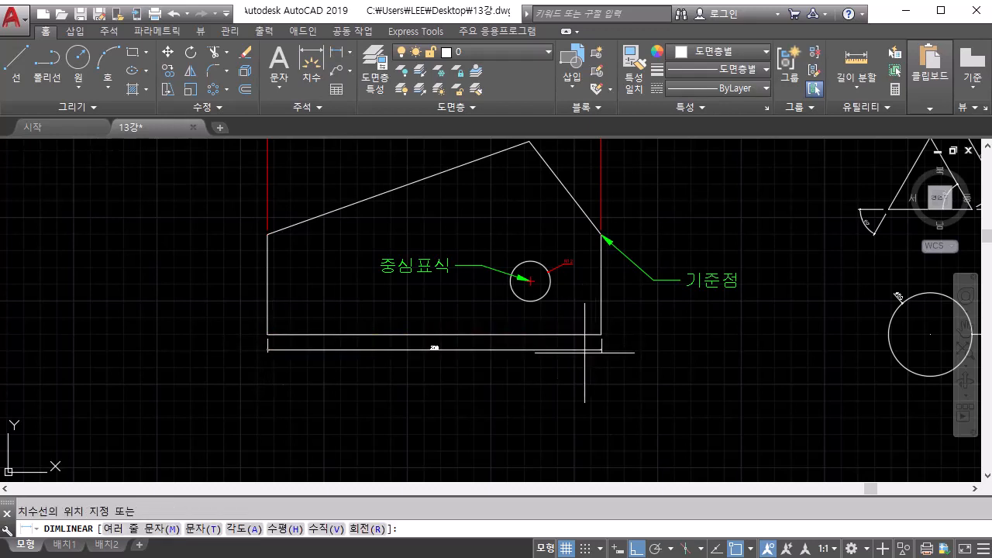
{"action": "left_click", "coordinate": [577, 383]}
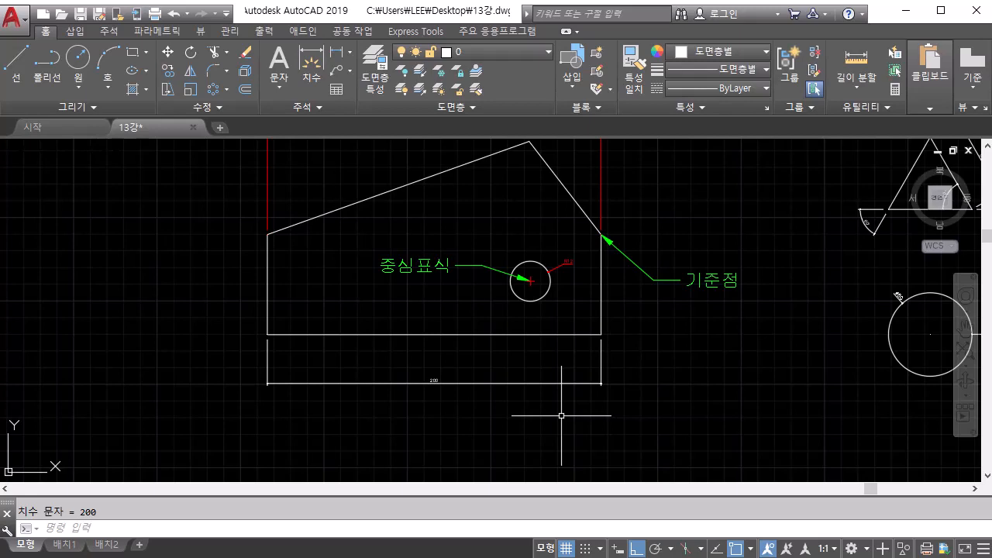
Check the text size of the five-sided shape's bottom-edge dimension and review the fit settings of the ISO-25 style.
{"action": "scroll", "coordinate": [430, 377], "scroll_direction": "up", "scroll_amount": 4}
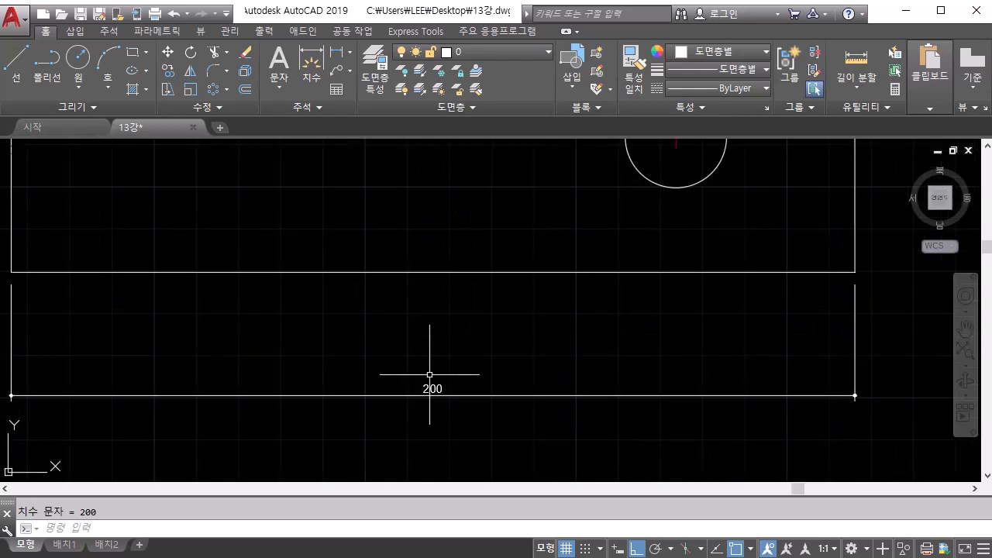
{"action": "scroll", "coordinate": [429, 374], "scroll_direction": "down", "scroll_amount": 4}
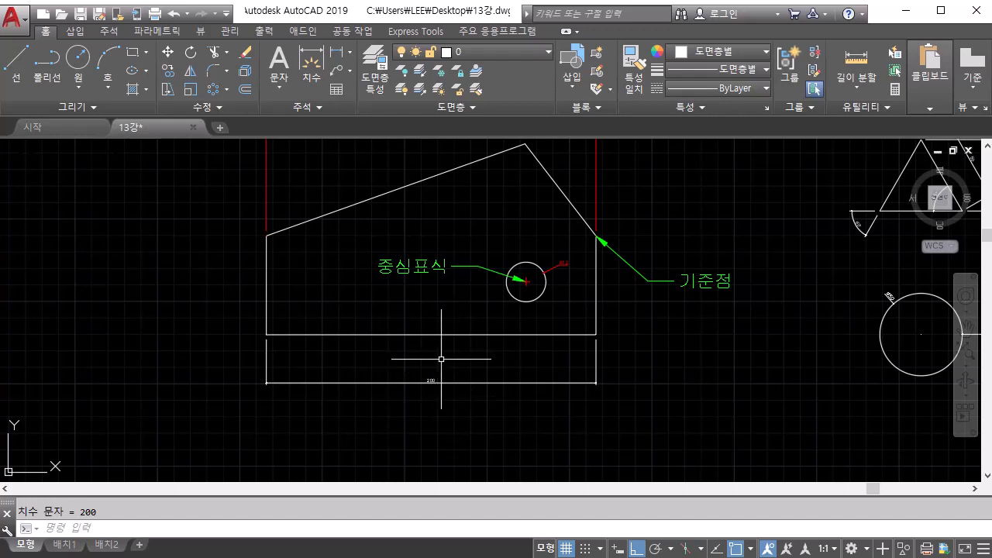
{"action": "middle_click_drag", "start_coordinate": [439, 390], "coordinate": [219, 410]}
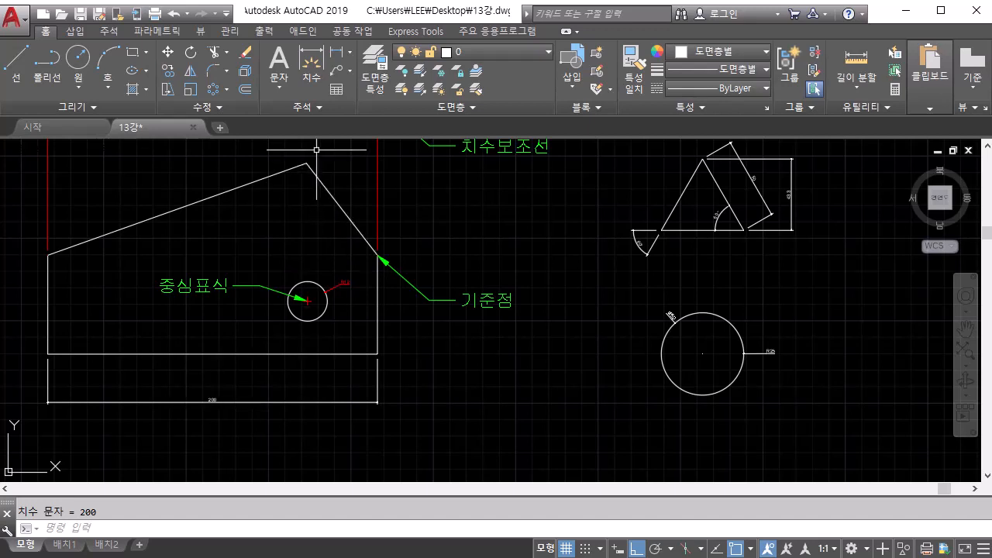
{"action": "left_click", "coordinate": [320, 108]}
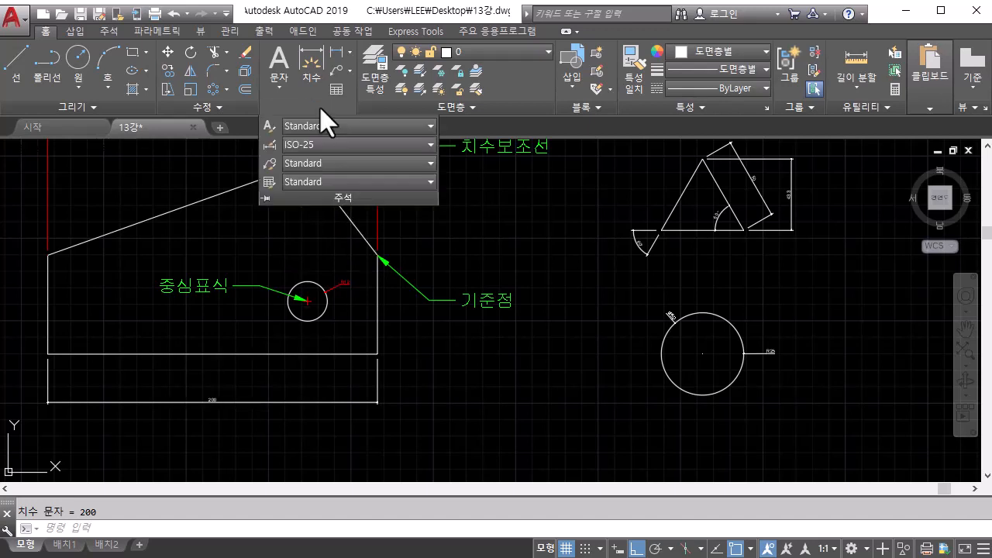
{"action": "left_click", "coordinate": [268, 147]}
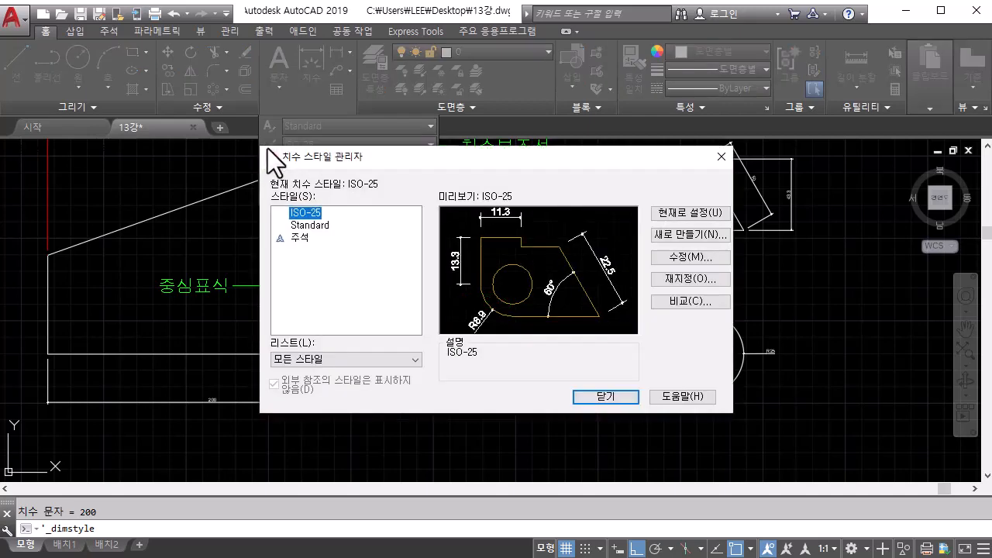
{"action": "left_click_drag", "start_coordinate": [363, 163], "coordinate": [461, 152]}
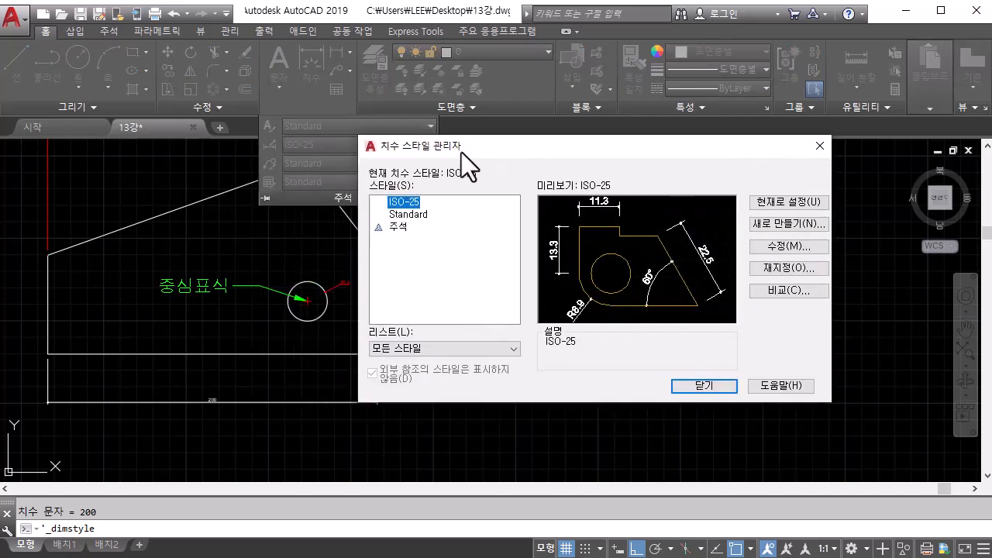
{"action": "left_click", "coordinate": [775, 246]}
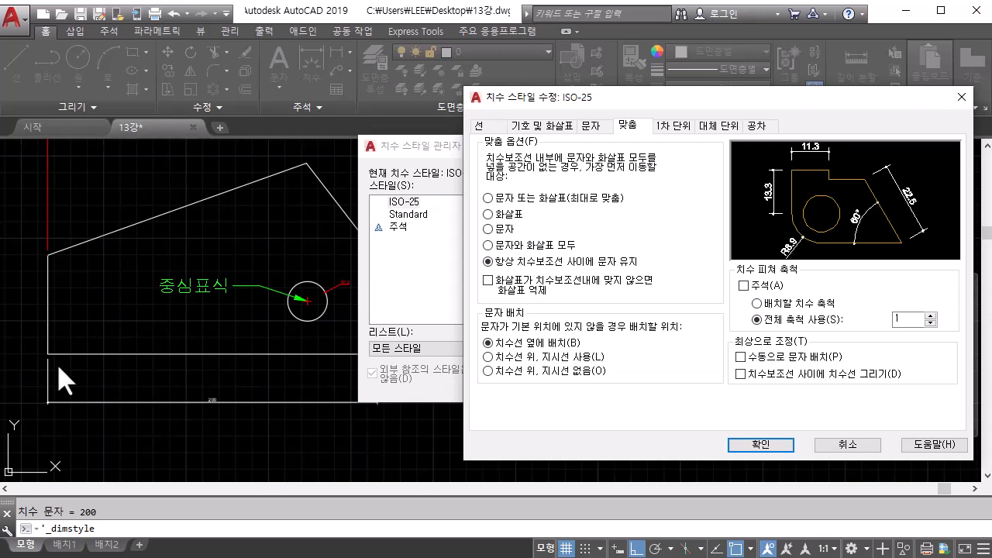
{"action": "left_click", "coordinate": [830, 445]}
{"action": "left_click", "coordinate": [820, 145]}
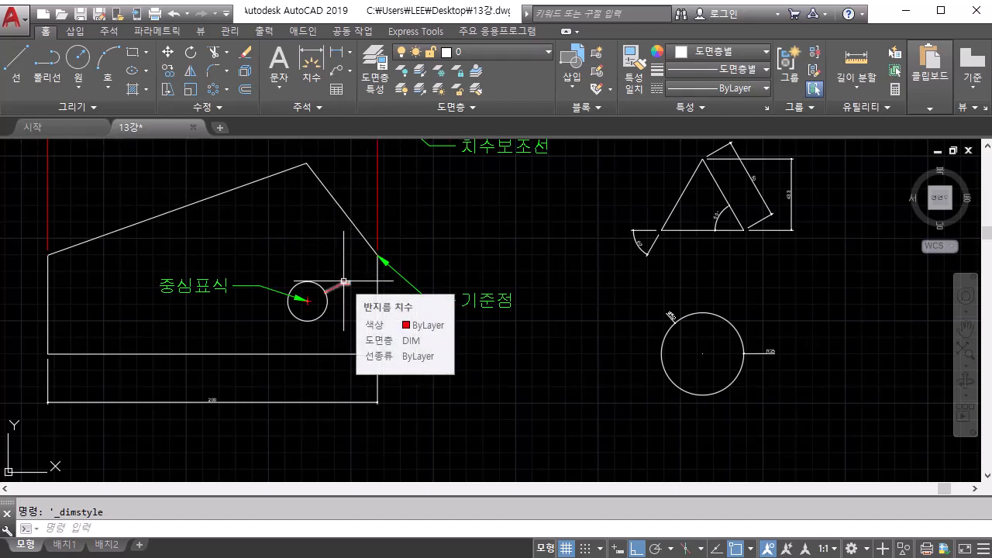
Create a new dimension style named x3 based on ISO-25 for all dimensions.
{"action": "left_click", "coordinate": [303, 108]}
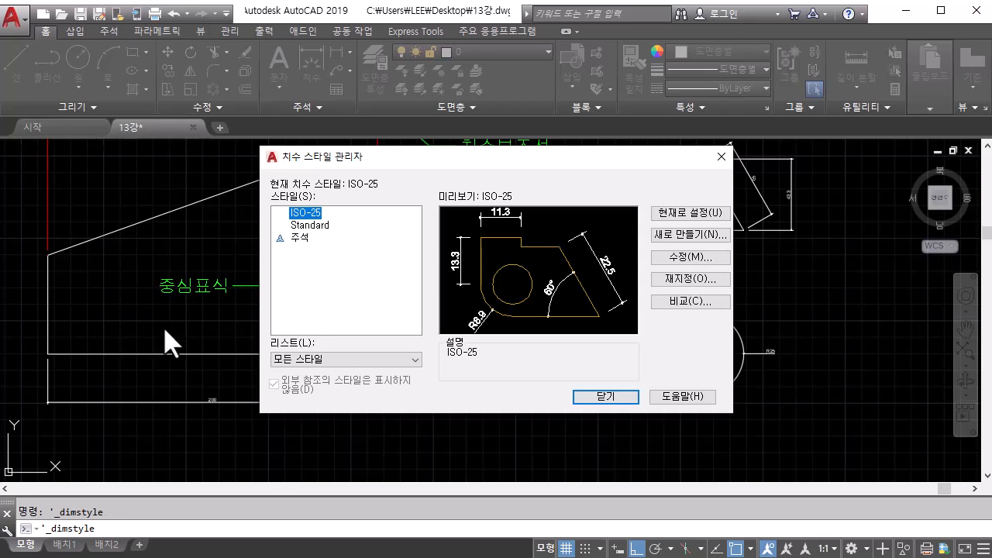
{"action": "left_click", "coordinate": [679, 236]}
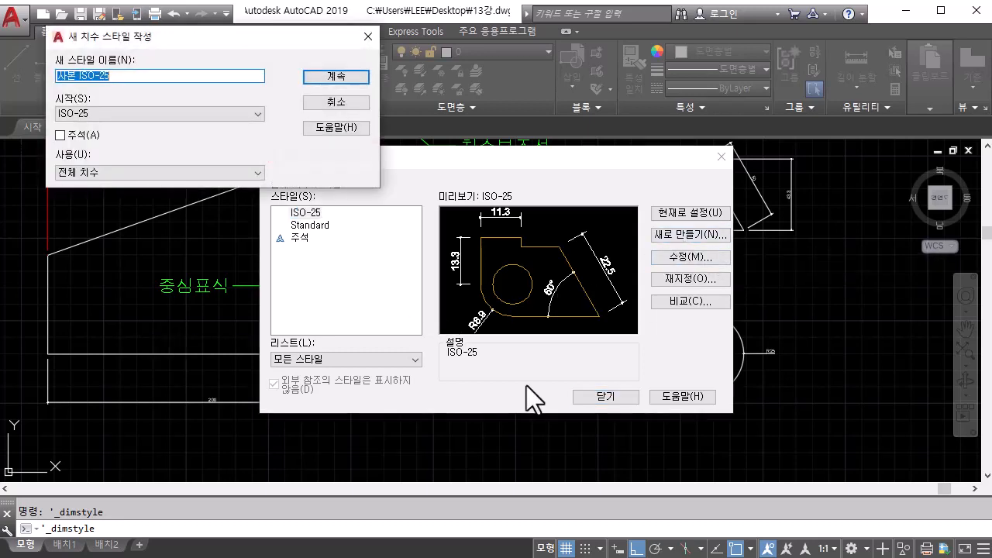
{"action": "left_click_drag", "start_coordinate": [180, 32], "coordinate": [334, 126]}
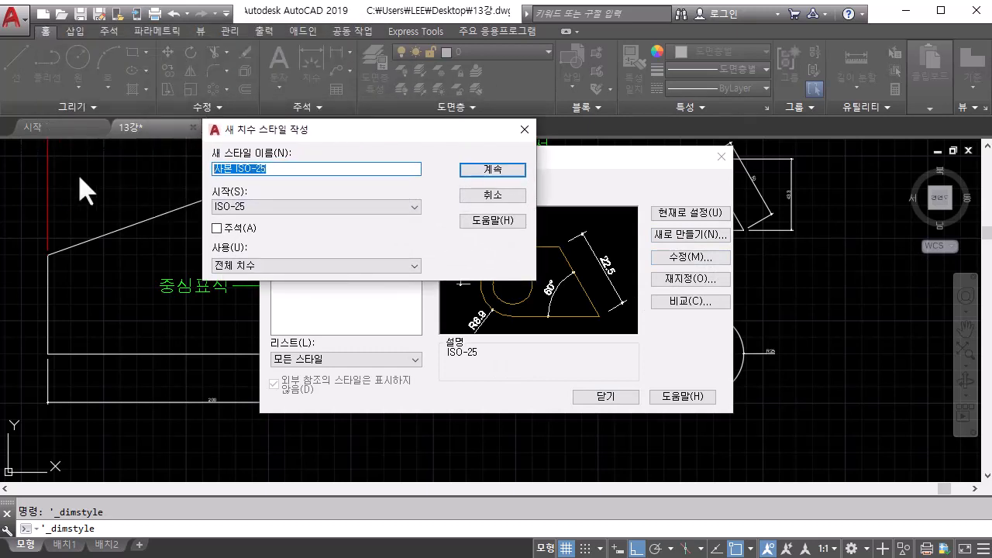
{"action": "type", "text": "x3"}
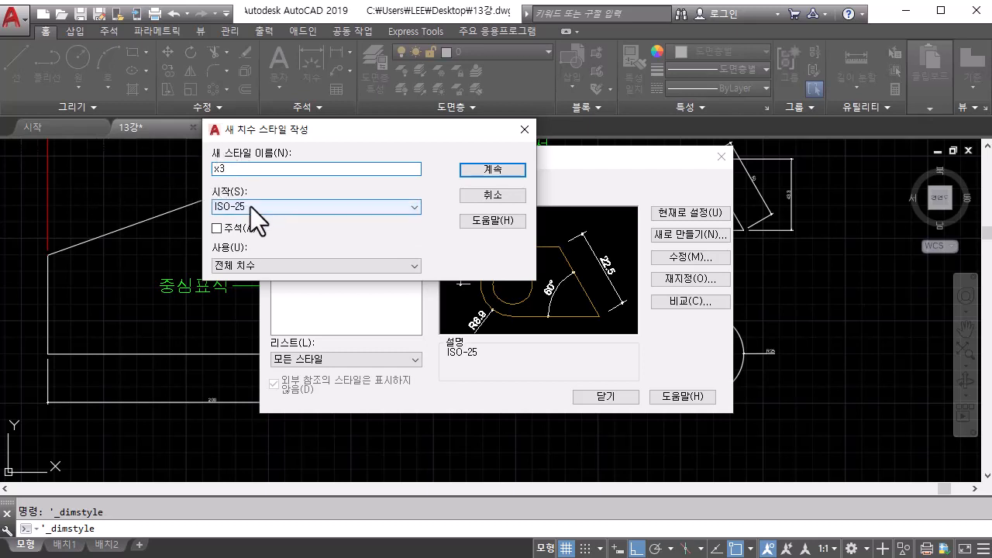
{"action": "left_click", "coordinate": [418, 206]}
{"action": "left_click", "coordinate": [417, 205]}
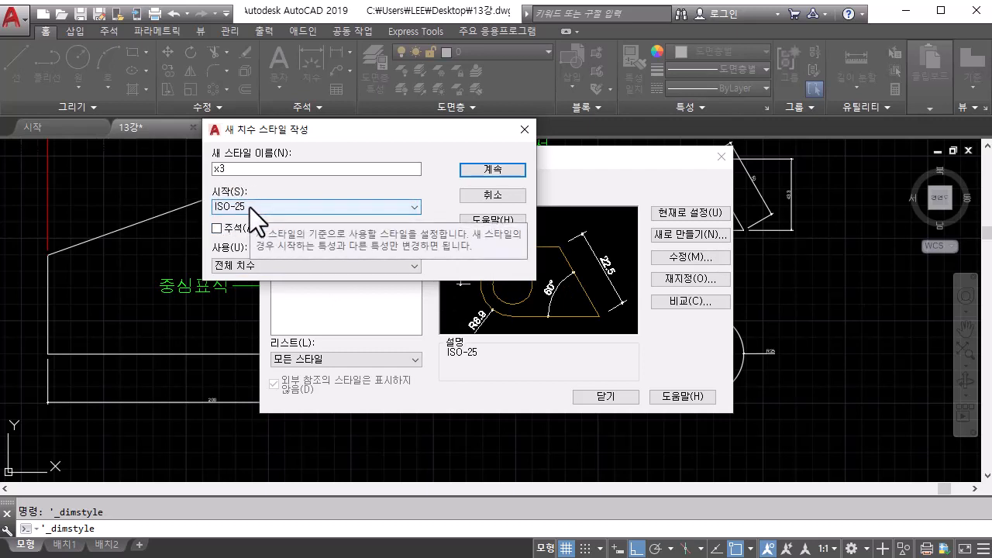
{"action": "left_click", "coordinate": [508, 170]}
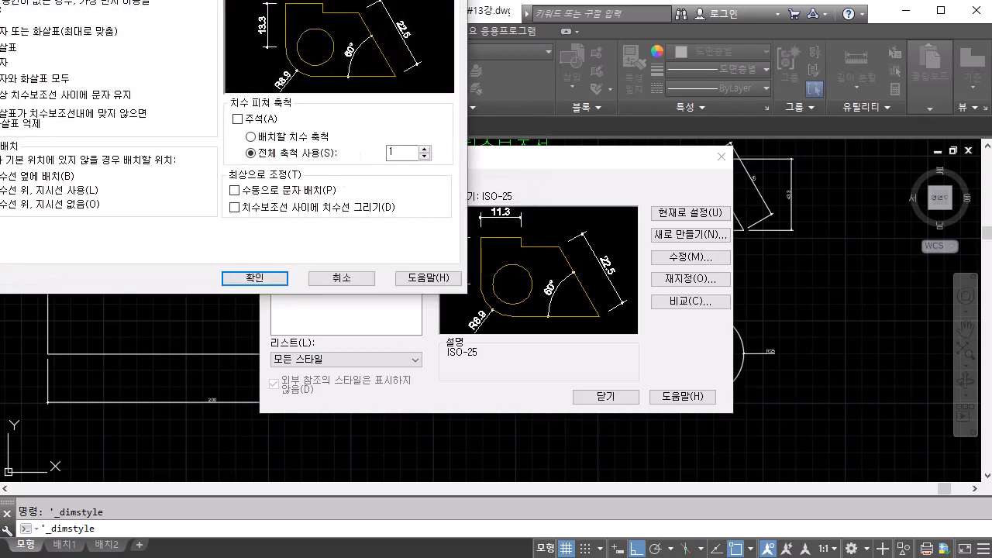
Review the line, arrowhead, text, fit and primary unit settings that the x3 style takes over from ISO-25.
{"action": "left_click_drag", "start_coordinate": [284, 0], "coordinate": [568, 93]}
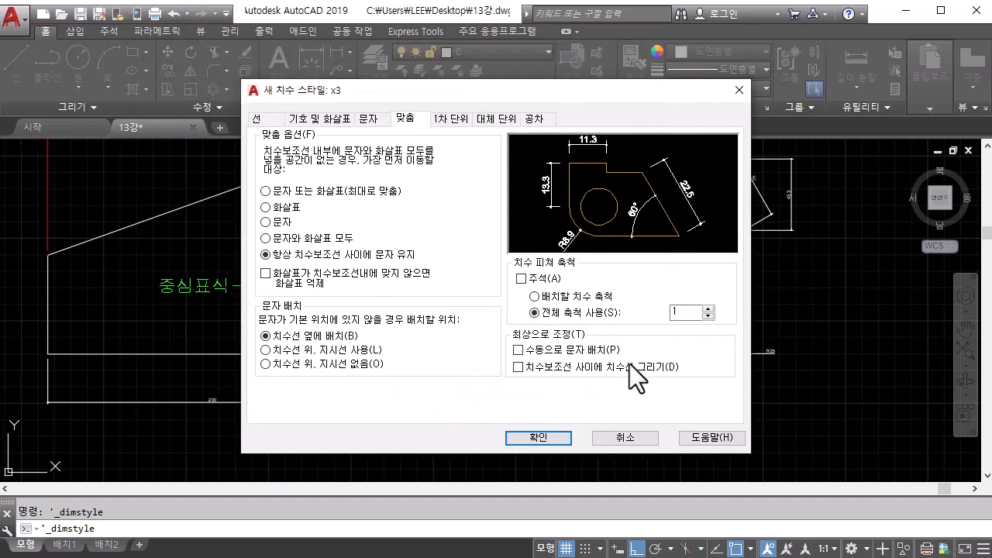
{"action": "left_click", "coordinate": [268, 124]}
{"action": "left_click", "coordinate": [308, 122]}
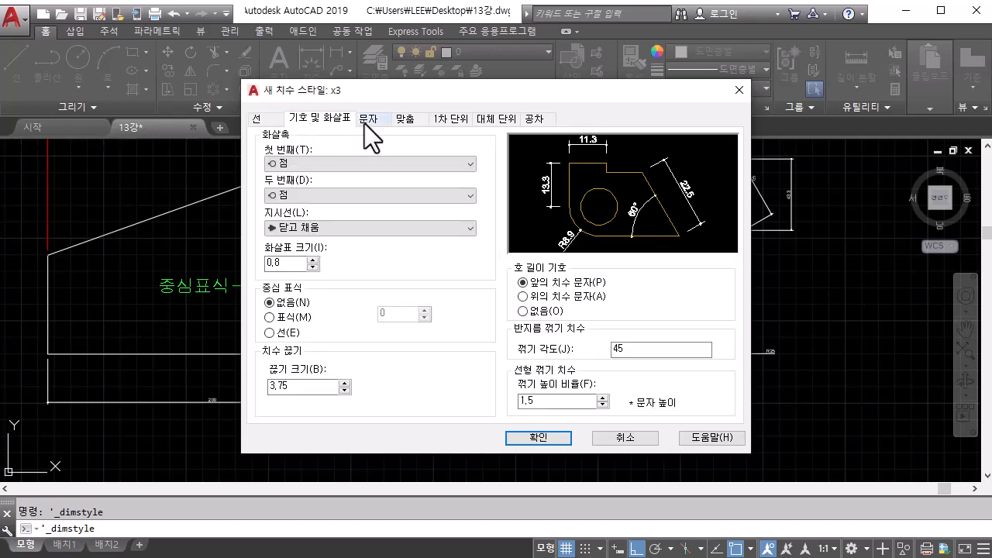
{"action": "left_click", "coordinate": [371, 122]}
{"action": "left_click", "coordinate": [419, 120]}
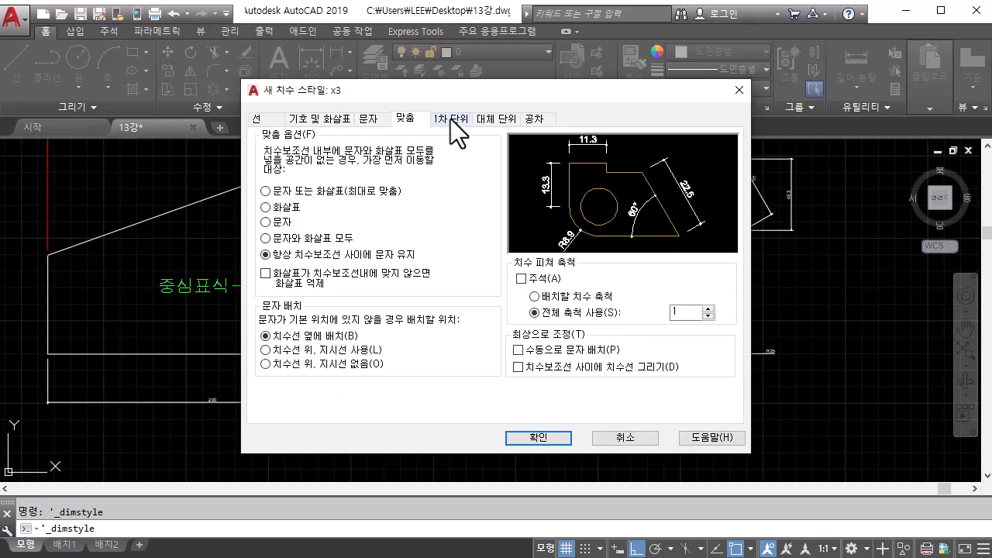
{"action": "left_click", "coordinate": [450, 118]}
{"action": "left_click", "coordinate": [400, 119]}
{"action": "left_click", "coordinate": [359, 116]}
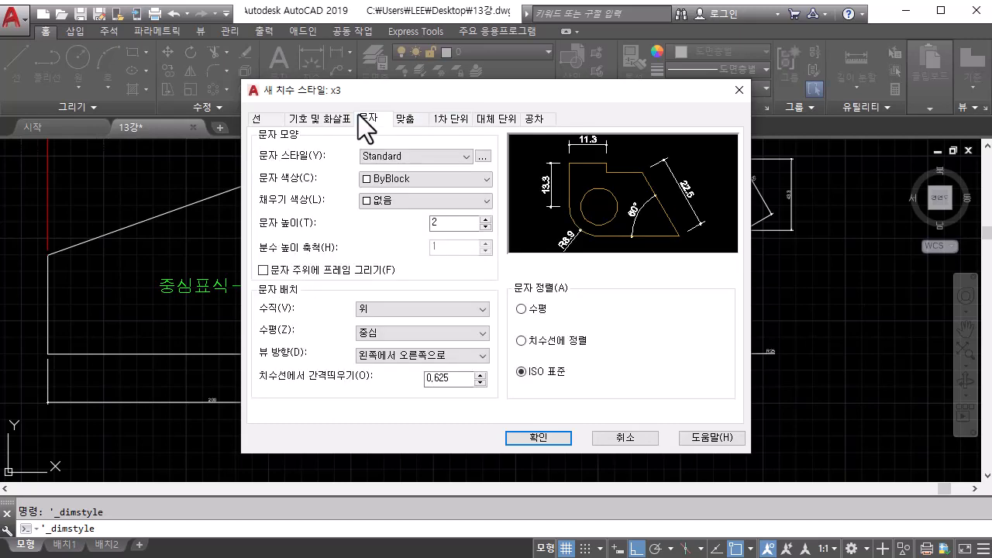
{"action": "left_click", "coordinate": [332, 116]}
{"action": "left_click", "coordinate": [273, 119]}
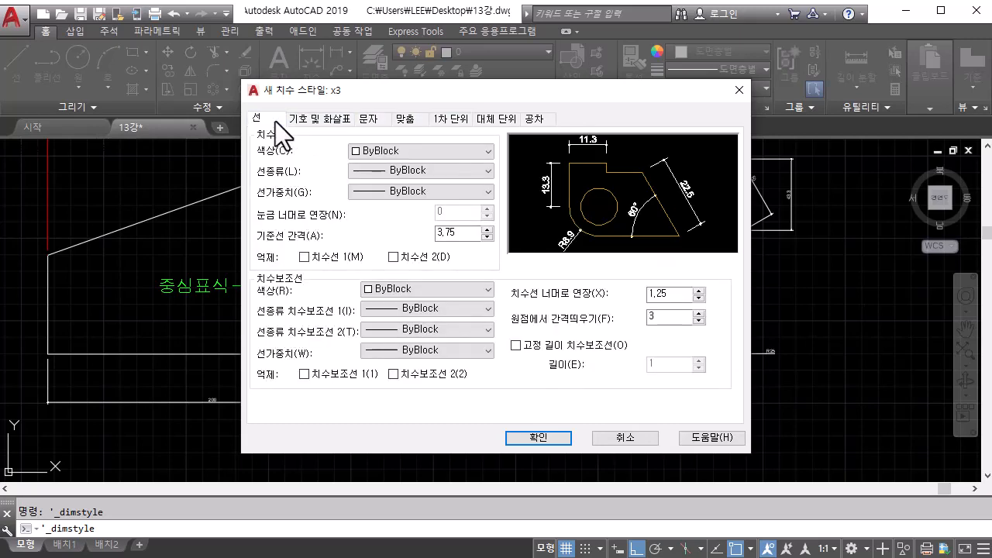
{"action": "left_click", "coordinate": [379, 121]}
{"action": "left_click", "coordinate": [403, 123]}
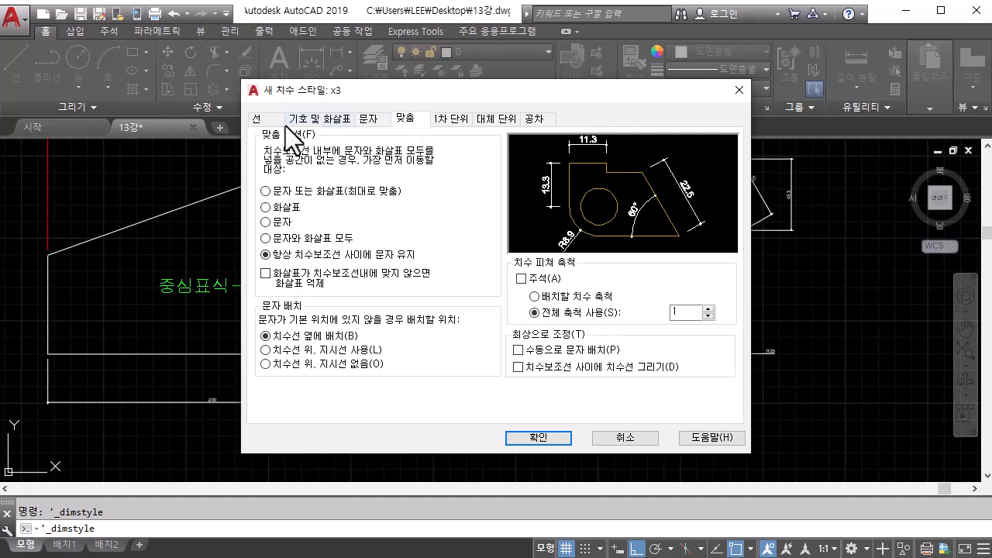
{"action": "left_click", "coordinate": [259, 121]}
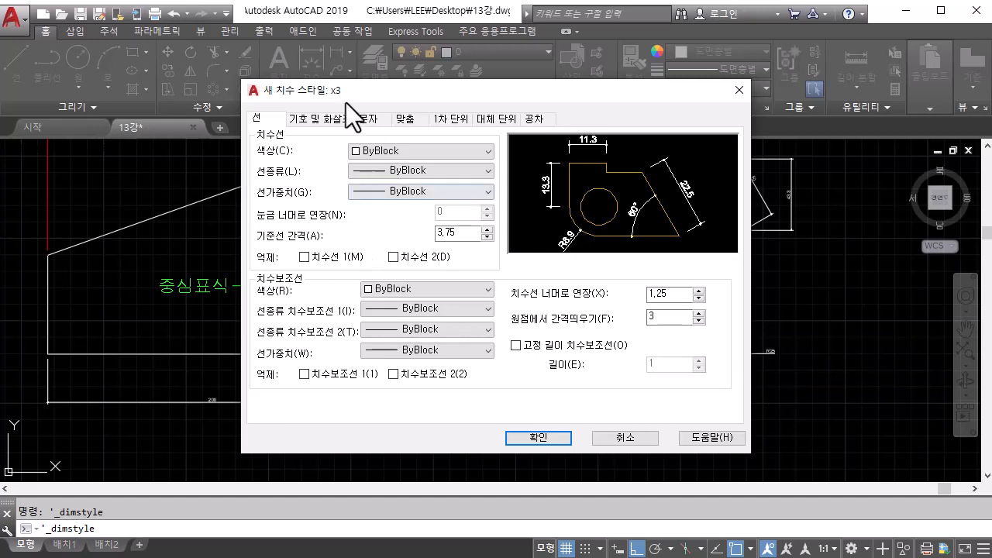
{"action": "left_click", "coordinate": [330, 120]}
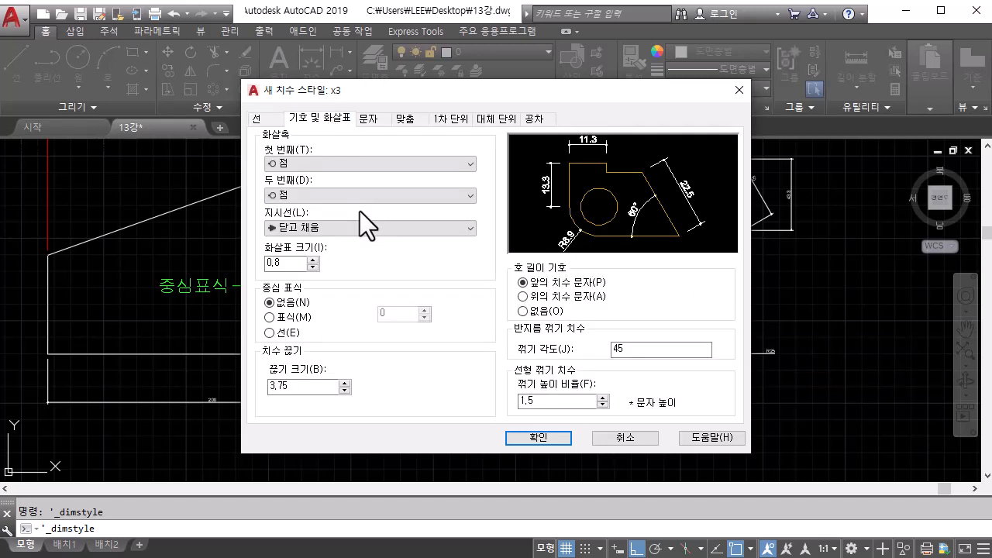
{"action": "left_click", "coordinate": [367, 118]}
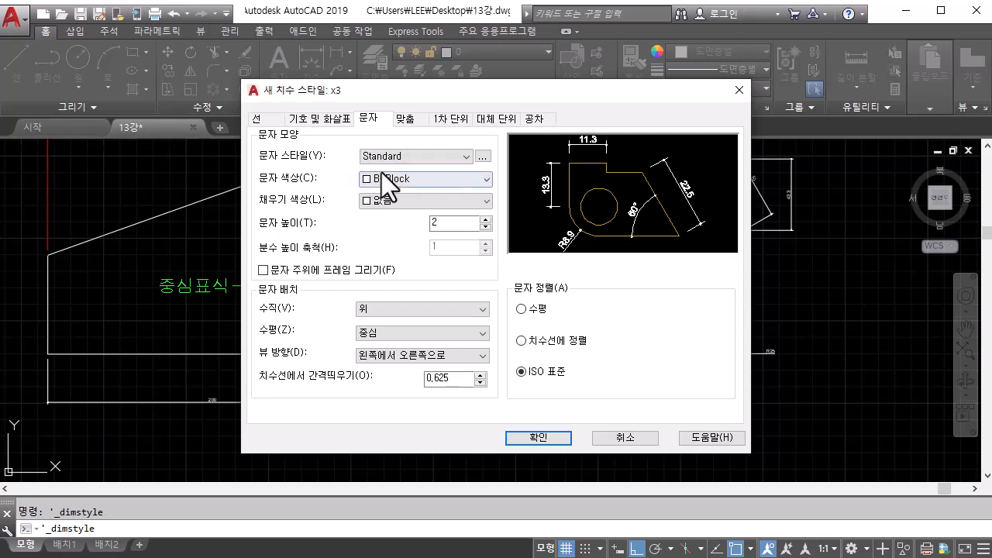
Set the overall scale (전체 축척 사용) of the x3 style to 3, accept it and close the style manager.
{"action": "left_click", "coordinate": [411, 120]}
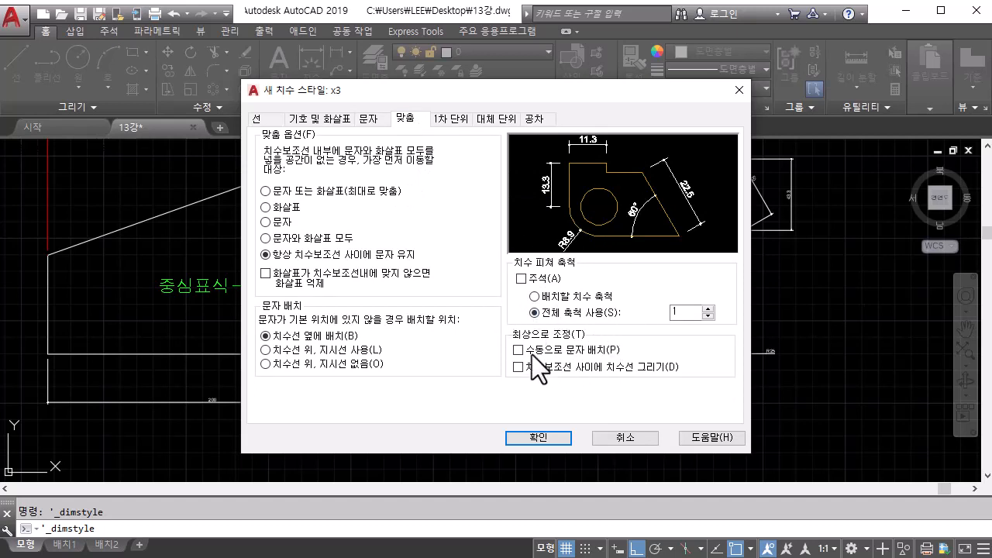
{"action": "double_click", "coordinate": [679, 312]}
{"action": "type", "text": "3"}
{"action": "left_click", "coordinate": [552, 438]}
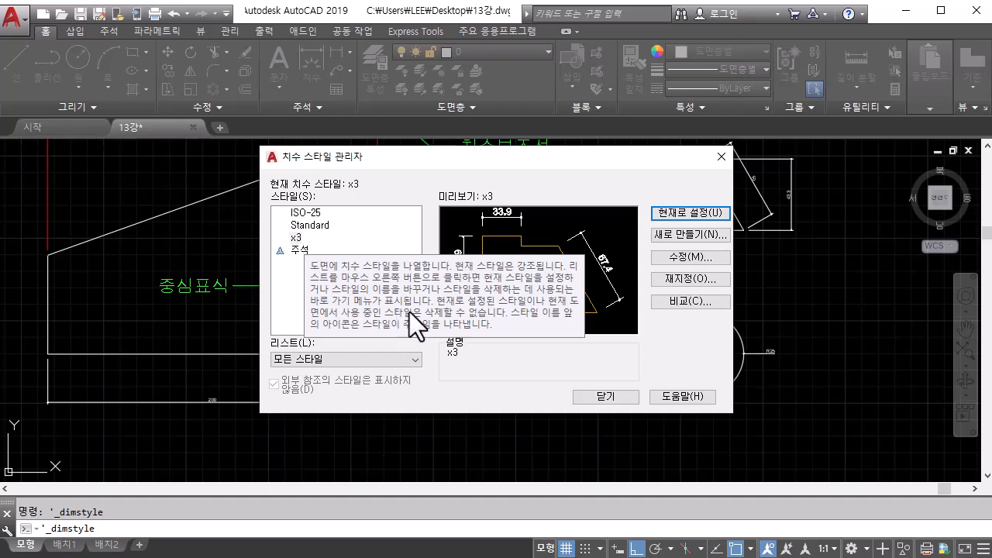
{"action": "left_click", "coordinate": [607, 397]}
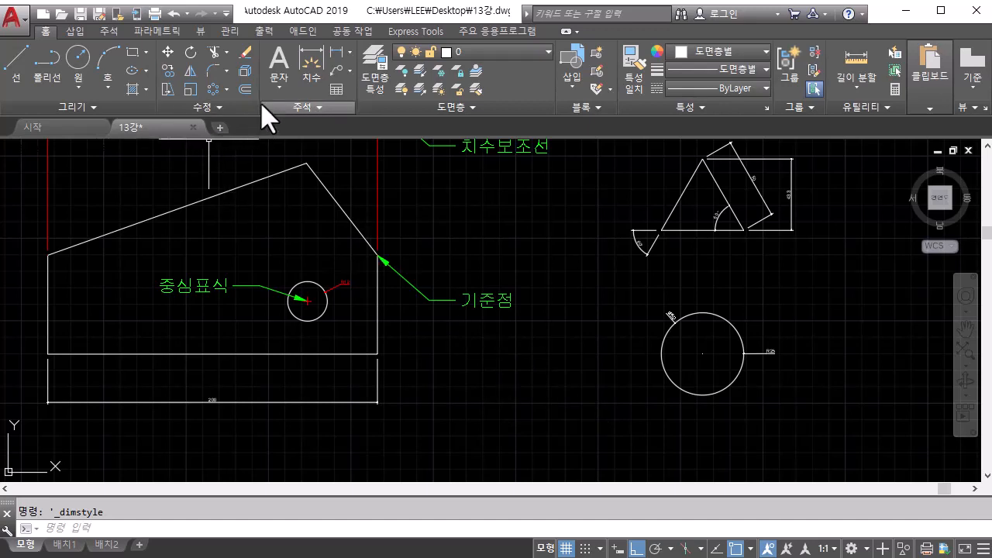
Switch the current dimension style to ISO-25 and back to x3.
{"action": "left_click", "coordinate": [330, 111]}
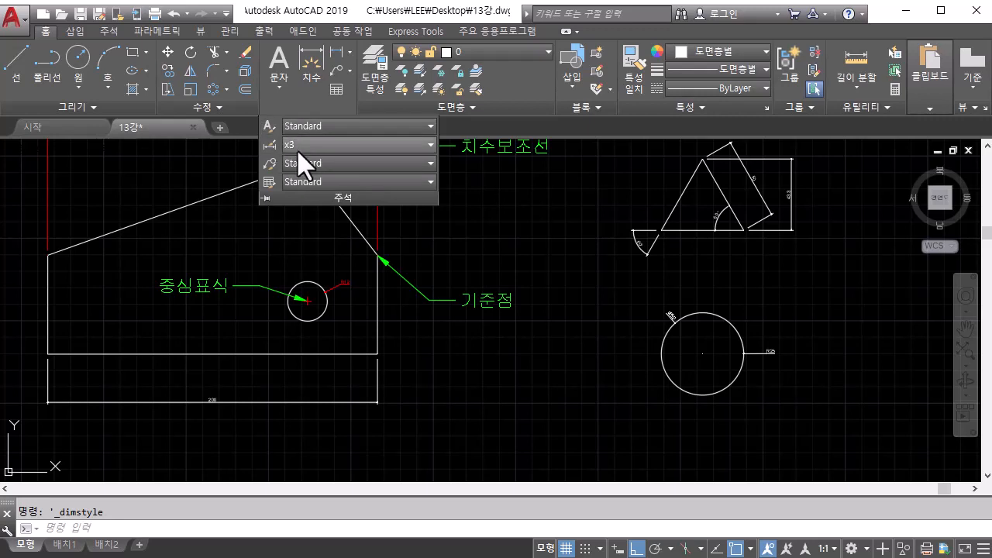
{"action": "left_click", "coordinate": [430, 145]}
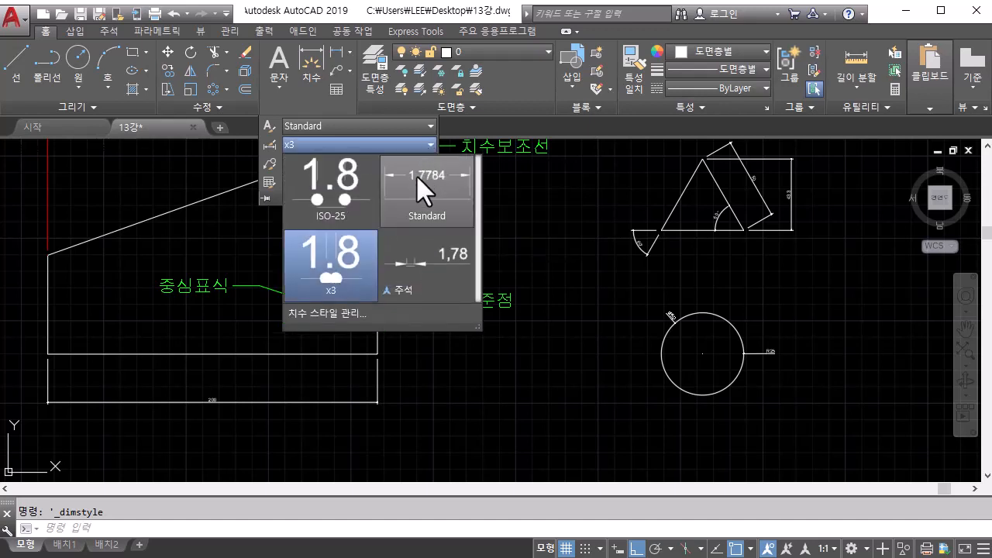
{"action": "left_click", "coordinate": [336, 201]}
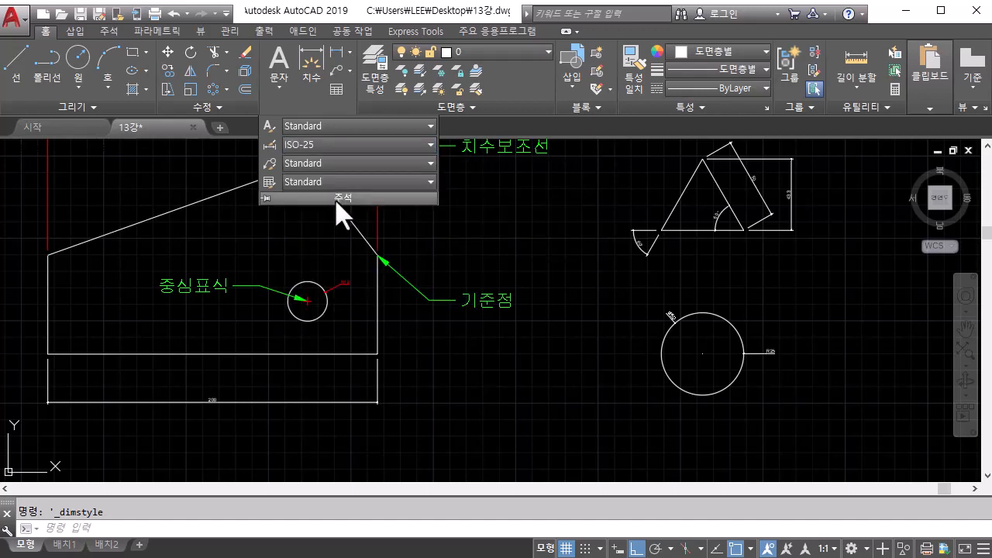
{"action": "left_click", "coordinate": [344, 145]}
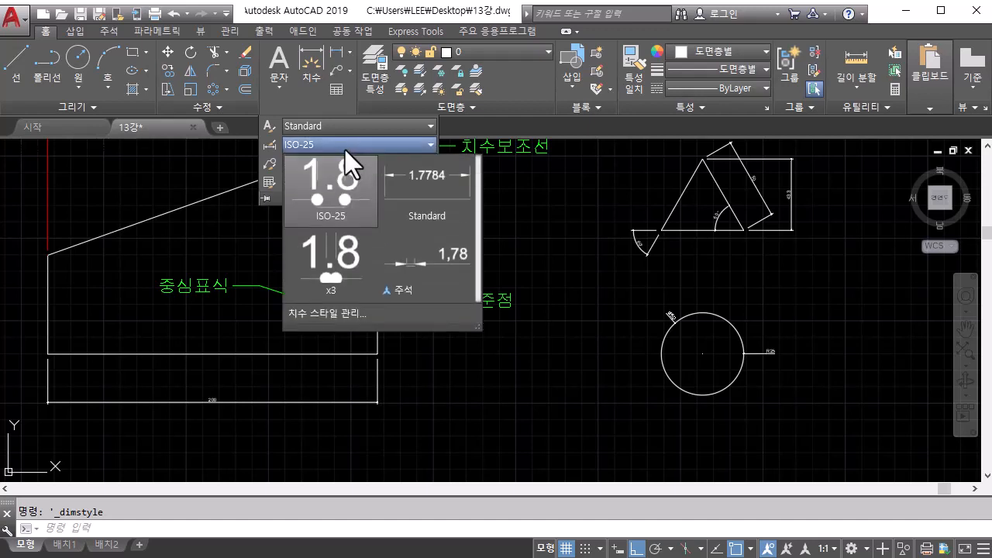
{"action": "left_click", "coordinate": [344, 272]}
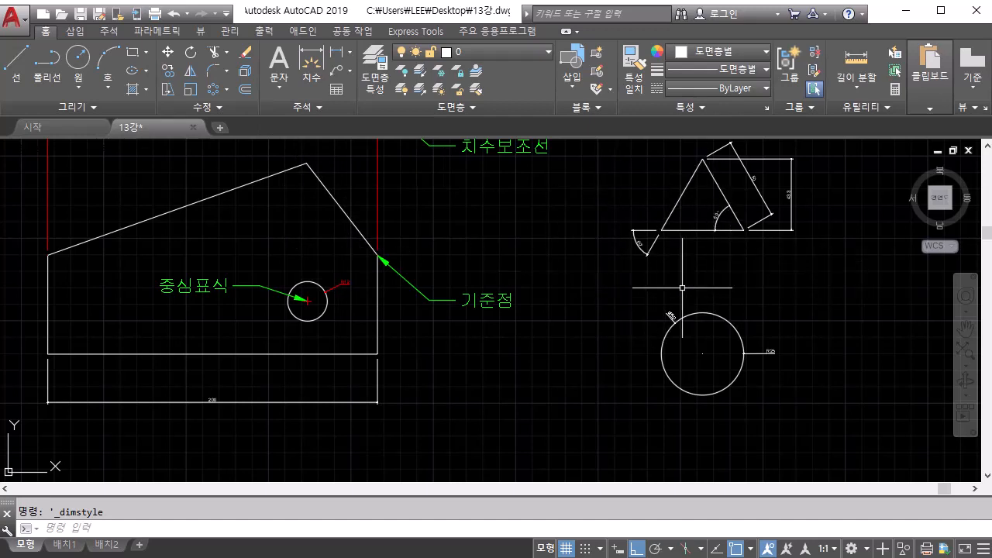
Add a vertical linear dimension in the x3 style for the five-sided shape's left edge, placed outside to its left.
{"action": "middle_click_drag", "start_coordinate": [566, 298], "coordinate": [638, 255]}
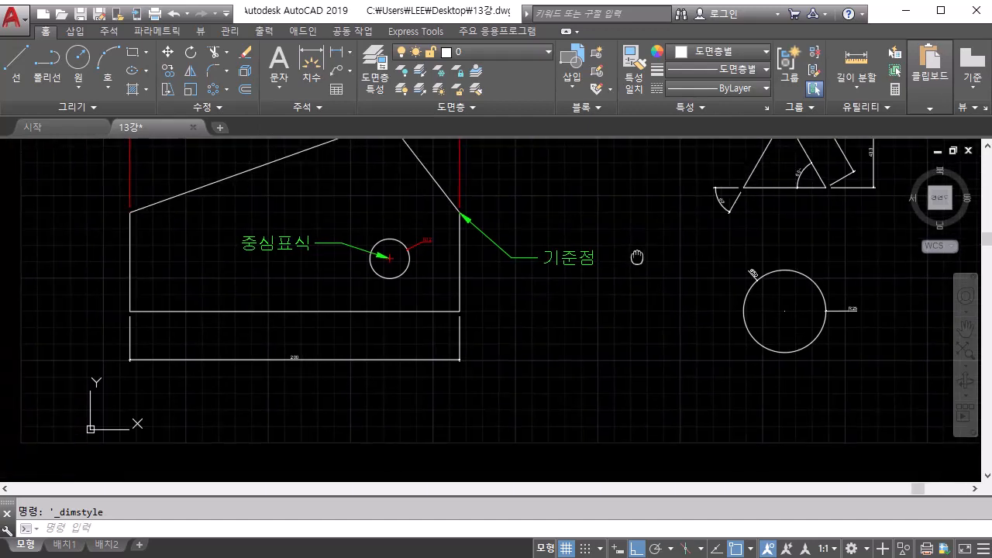
{"action": "left_click", "coordinate": [330, 51]}
{"action": "left_click", "coordinate": [130, 311]}
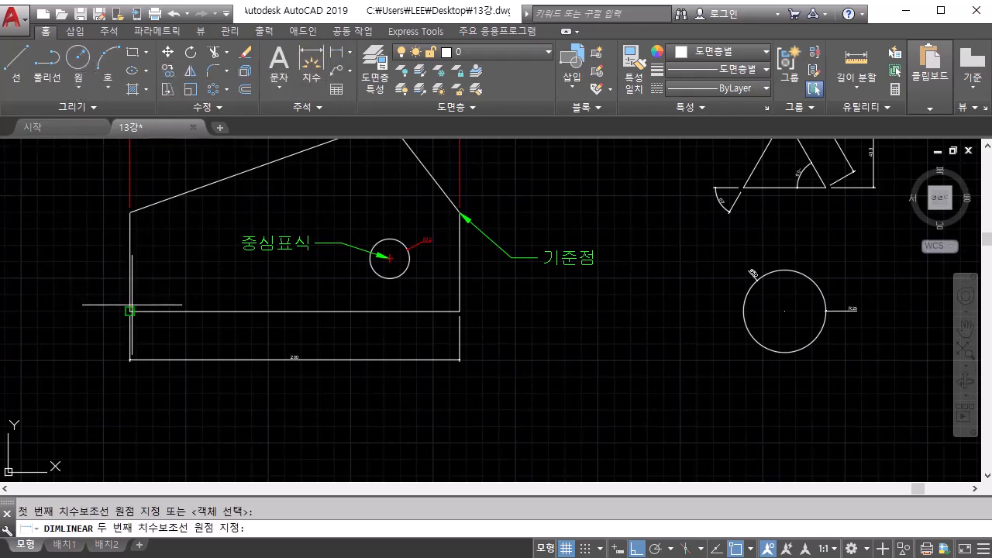
{"action": "left_click", "coordinate": [129, 211]}
{"action": "left_click", "coordinate": [73, 220]}
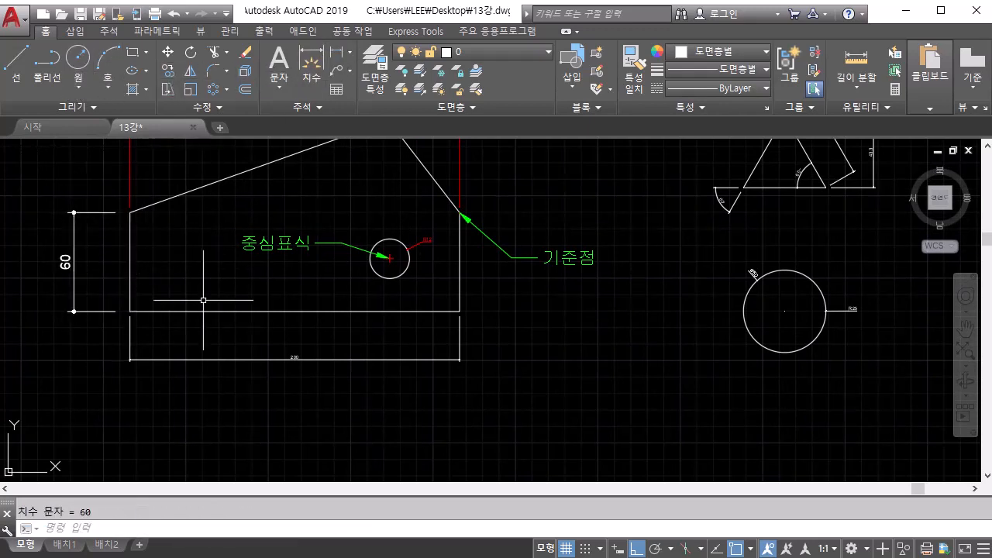
Add a vertical linear dimension in the x3 style for the five-sided shape's right edge, placed far outside, close to the triangle and large circle.
{"action": "key", "text": "Return"}
{"action": "left_click", "coordinate": [459, 311]}
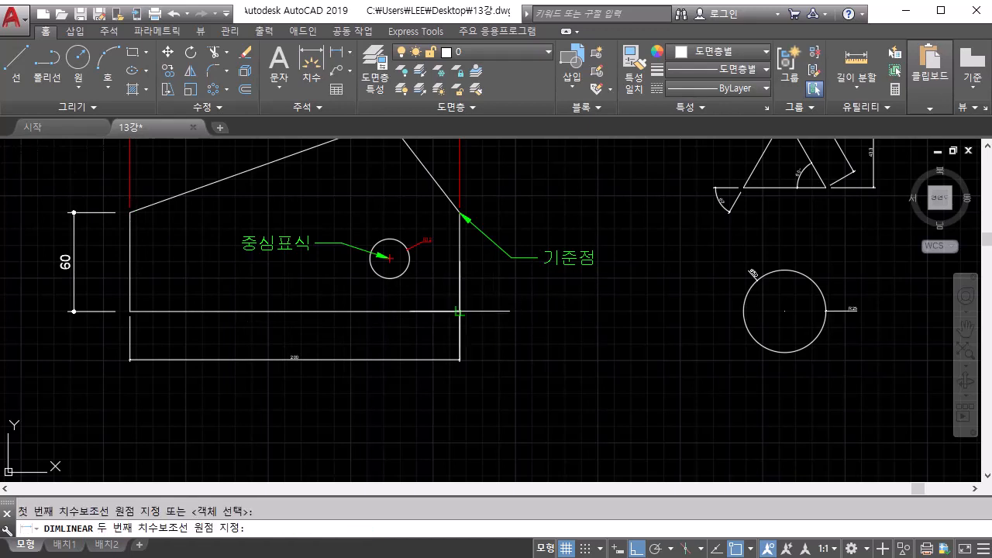
{"action": "left_click", "coordinate": [461, 212]}
{"action": "left_click", "coordinate": [695, 264]}
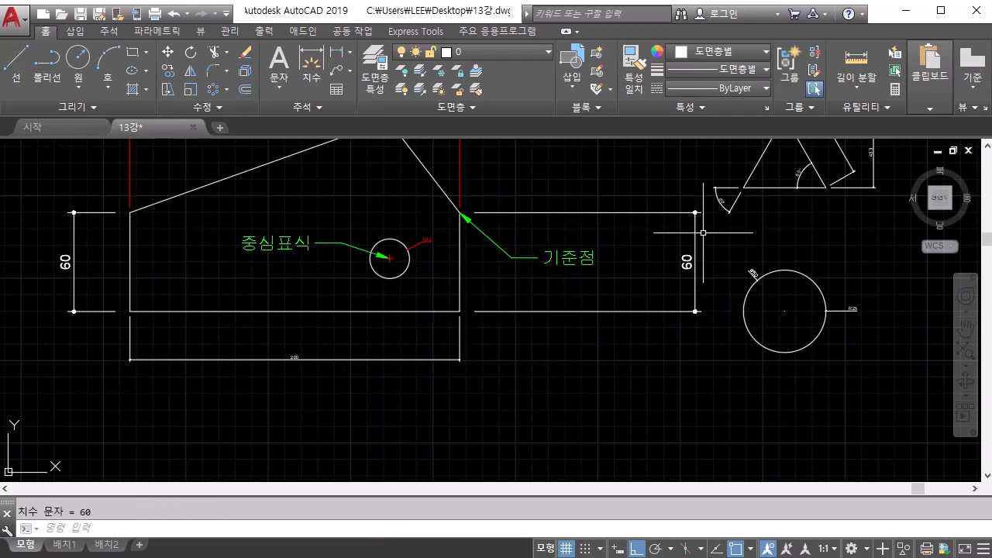
{"action": "scroll", "coordinate": [698, 240], "scroll_direction": "up", "scroll_amount": 4}
{"action": "middle_click_drag", "start_coordinate": [695, 227], "coordinate": [552, 273]}
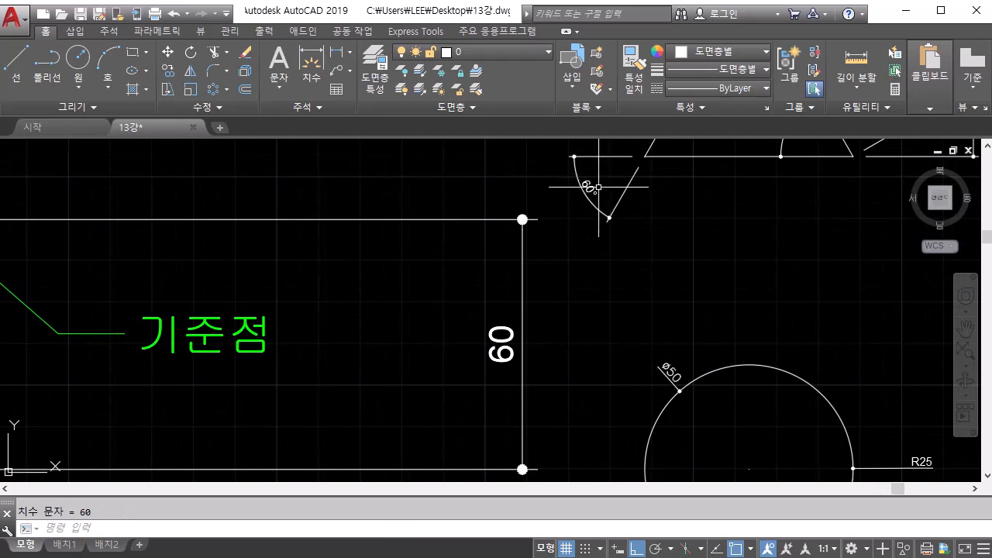
{"action": "scroll", "coordinate": [521, 268], "scroll_direction": "down", "scroll_amount": 5}
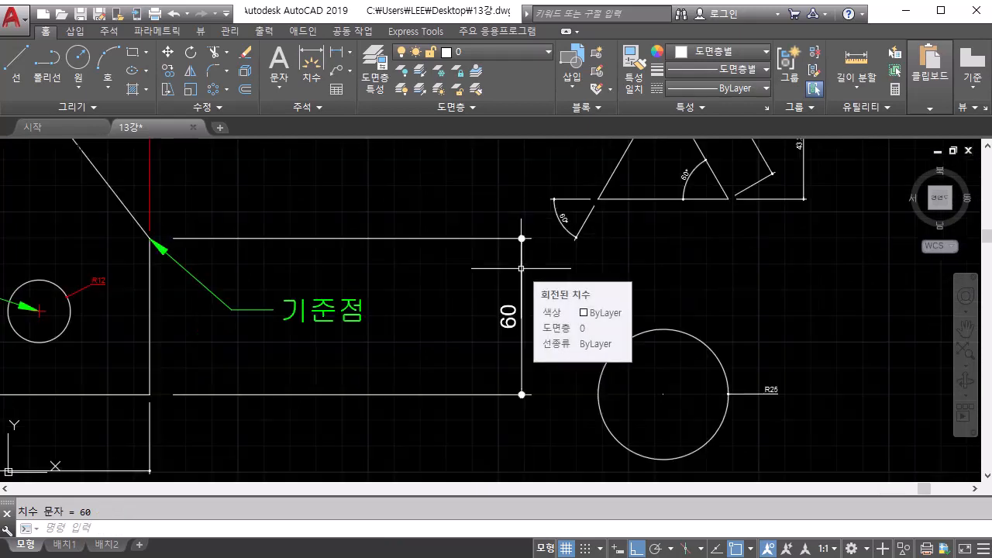
{"action": "scroll", "coordinate": [391, 255], "scroll_direction": "up", "scroll_amount": 3}
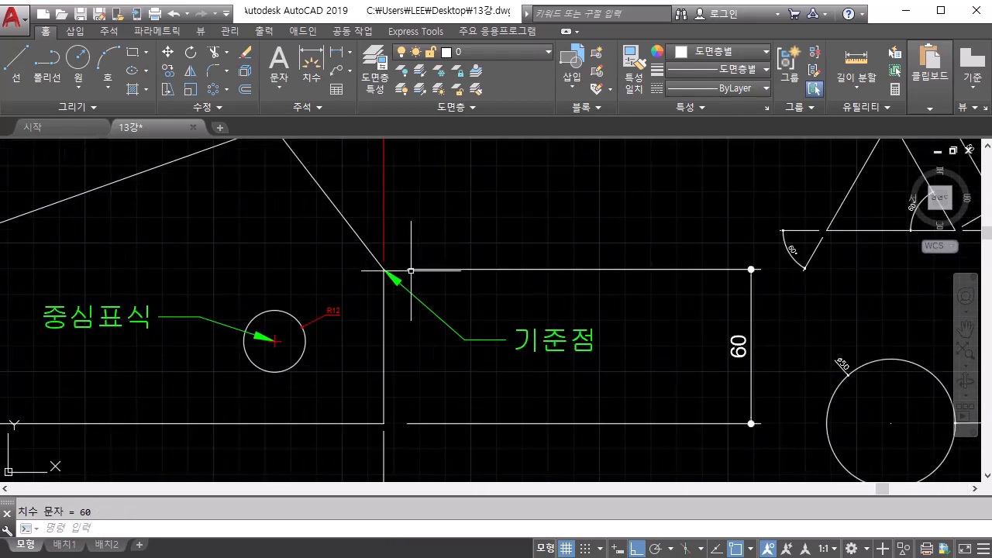
{"action": "scroll", "coordinate": [391, 264], "scroll_direction": "down", "scroll_amount": 4}
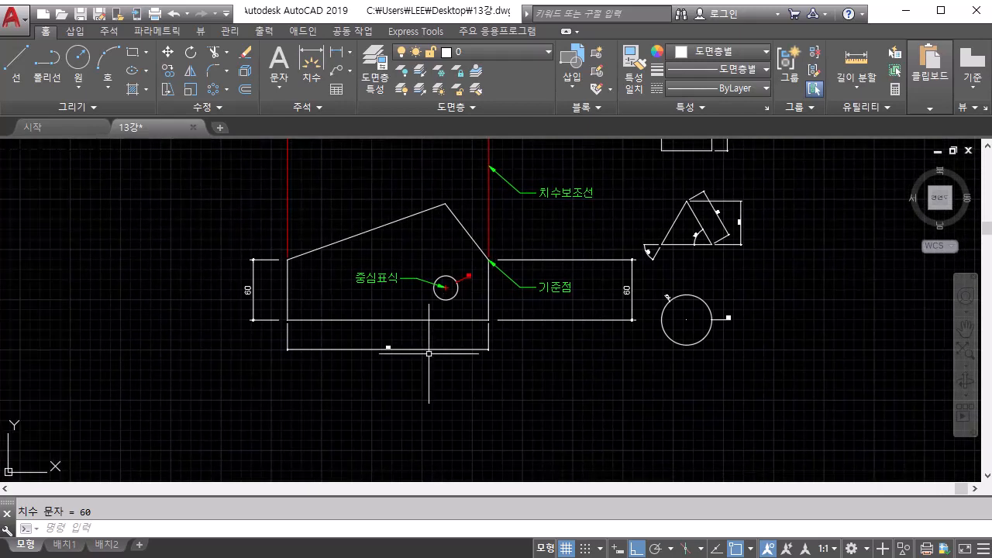
Apply the x3 dimension style to the two horizontal overall-width dimensions above and below the five-sided shape, then clear the selection.
{"action": "middle_click_drag", "start_coordinate": [429, 354], "coordinate": [532, 356]}
{"action": "scroll", "coordinate": [512, 353], "scroll_direction": "up", "scroll_amount": 4}
{"action": "left_click", "coordinate": [496, 373]}
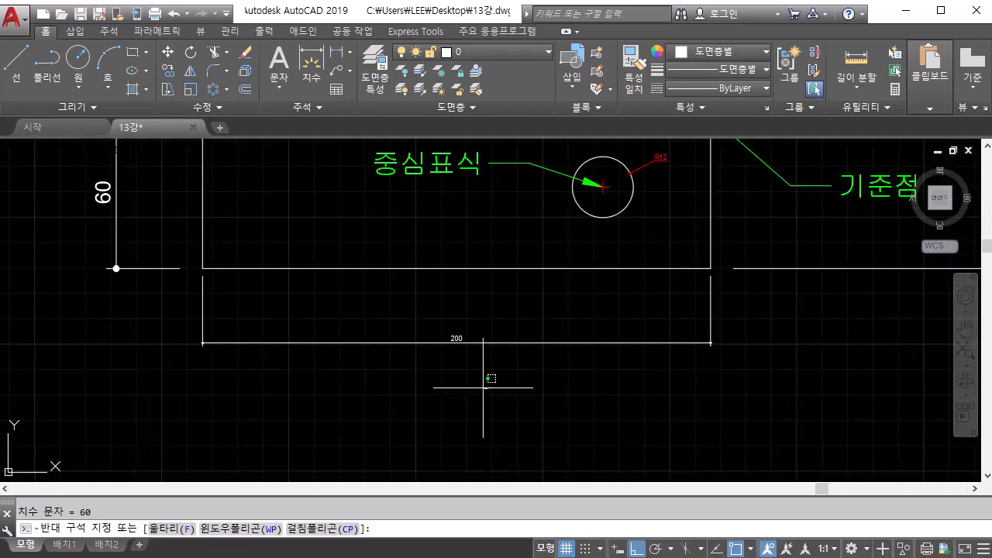
{"action": "left_click", "coordinate": [416, 309]}
{"action": "scroll", "coordinate": [424, 317], "scroll_direction": "up", "scroll_amount": 2}
{"action": "middle_click_drag", "start_coordinate": [424, 317], "coordinate": [491, 441]}
{"action": "scroll", "coordinate": [496, 430], "scroll_direction": "down", "scroll_amount": 4}
{"action": "left_click", "coordinate": [414, 192]}
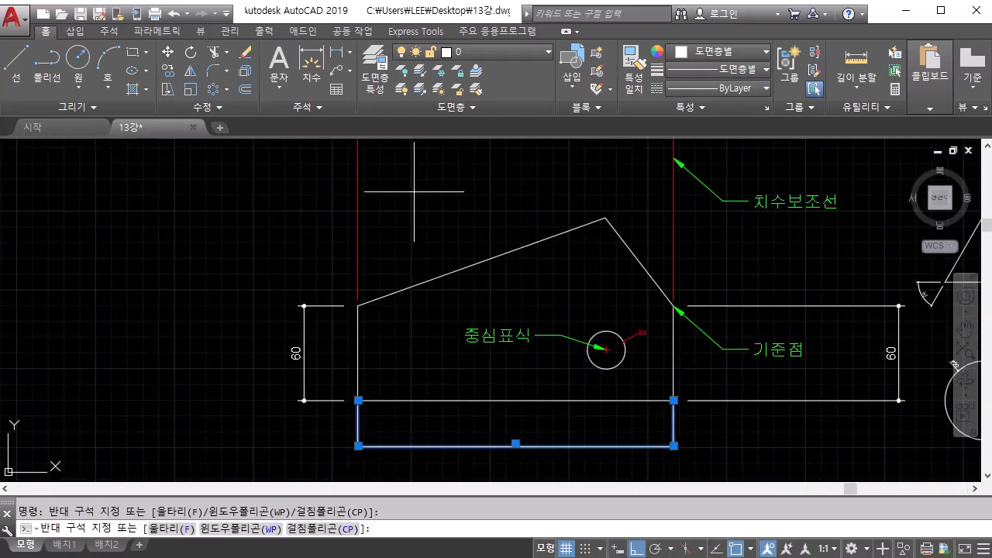
{"action": "left_click", "coordinate": [341, 204]}
{"action": "scroll", "coordinate": [403, 222], "scroll_direction": "down", "scroll_amount": 4}
{"action": "scroll", "coordinate": [574, 310], "scroll_direction": "up", "scroll_amount": 4}
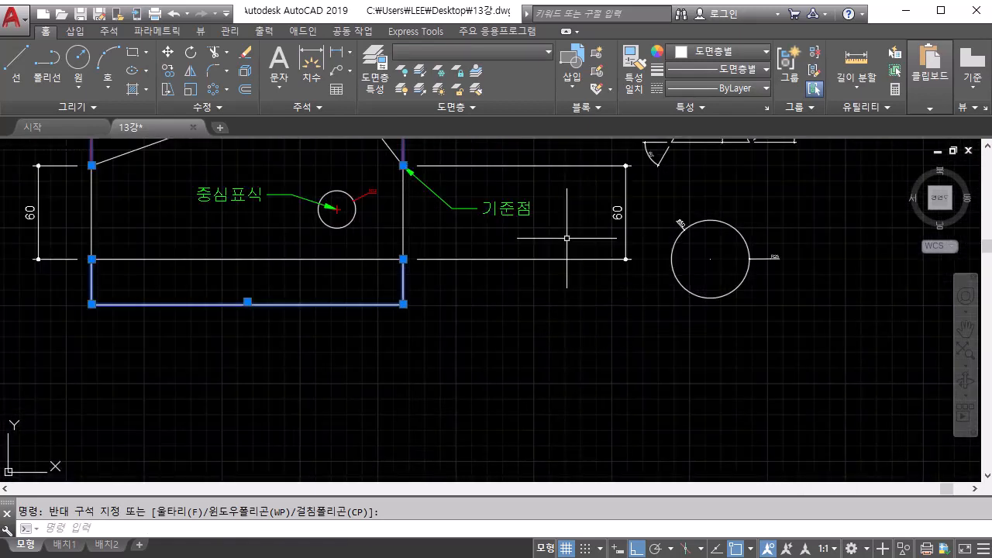
{"action": "scroll", "coordinate": [568, 277], "scroll_direction": "down", "scroll_amount": 4}
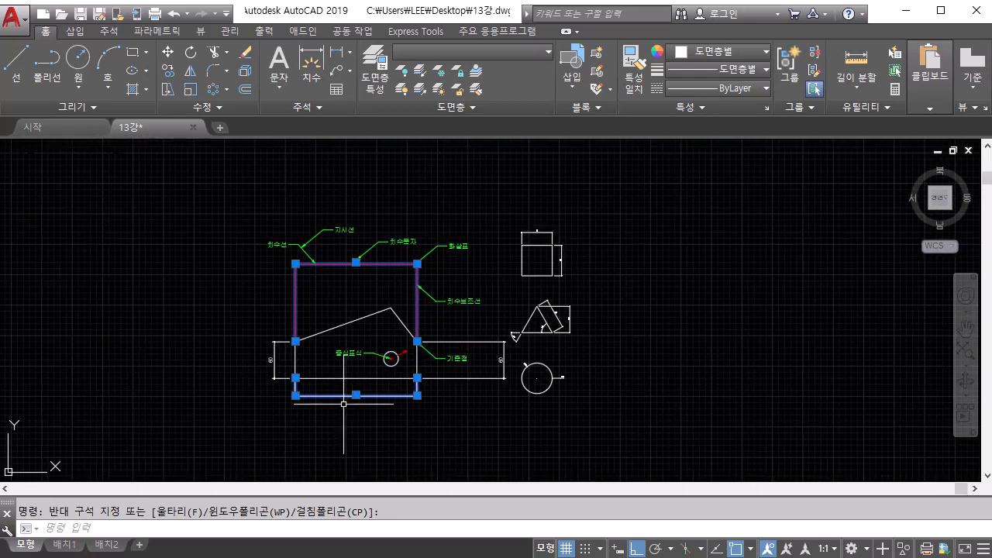
{"action": "scroll", "coordinate": [351, 403], "scroll_direction": "up", "scroll_amount": 4}
{"action": "scroll", "coordinate": [352, 401], "scroll_direction": "up", "scroll_amount": 5}
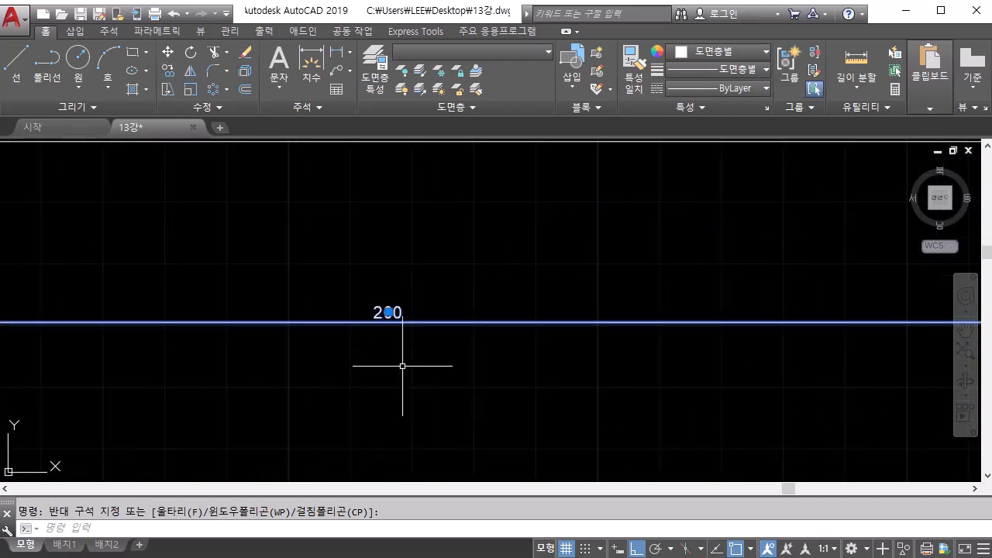
{"action": "scroll", "coordinate": [404, 365], "scroll_direction": "down", "scroll_amount": 5}
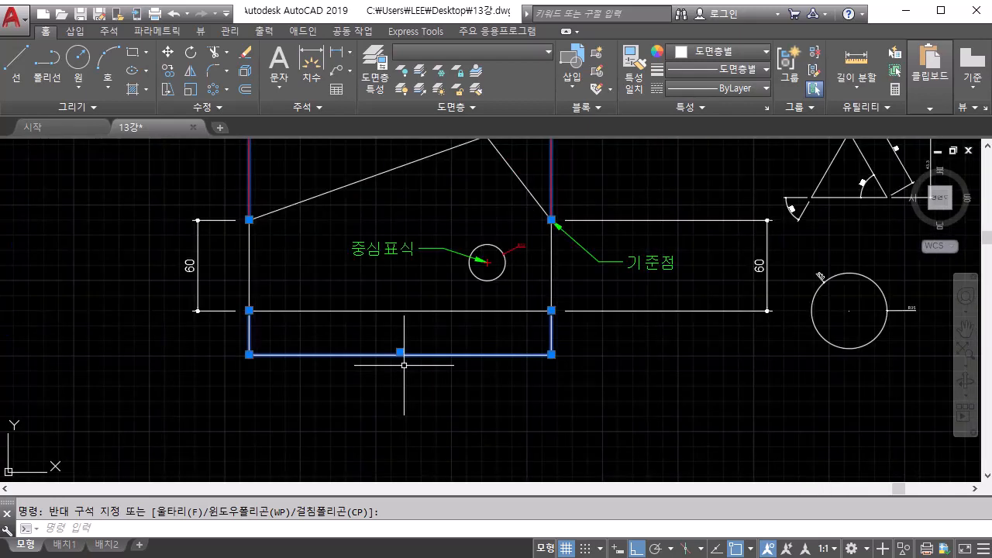
{"action": "middle_click_drag", "start_coordinate": [403, 365], "coordinate": [448, 399]}
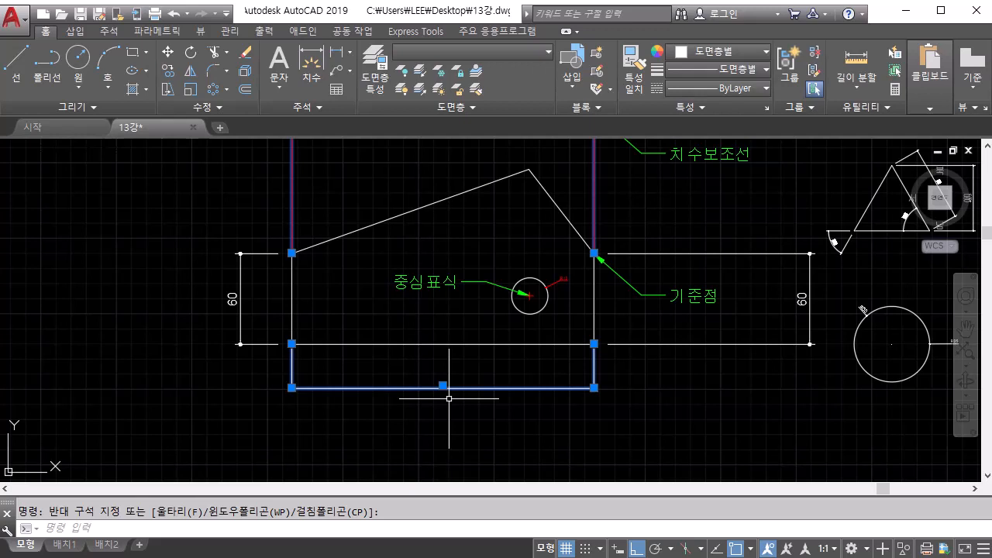
{"action": "left_click", "coordinate": [315, 107]}
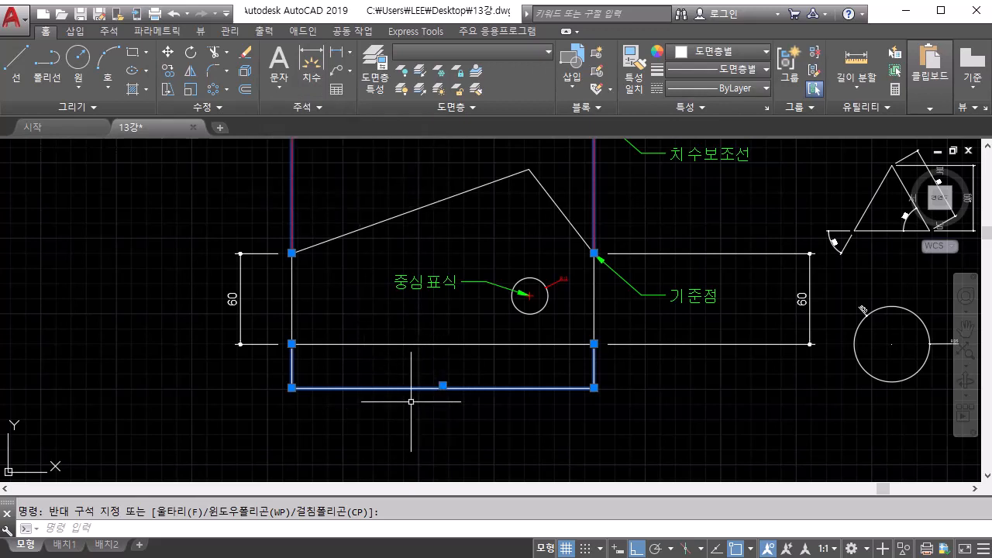
{"action": "left_click", "coordinate": [315, 107]}
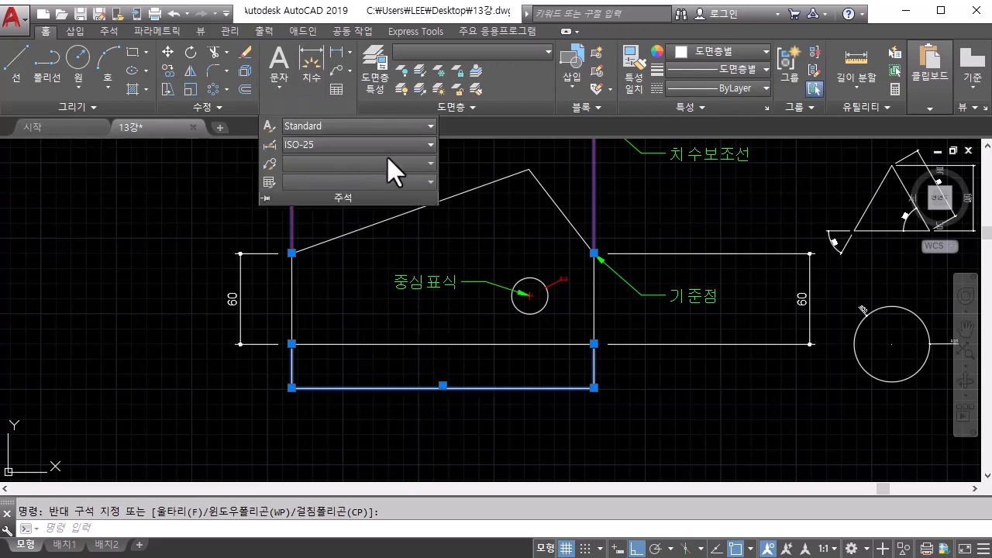
{"action": "left_click", "coordinate": [429, 144]}
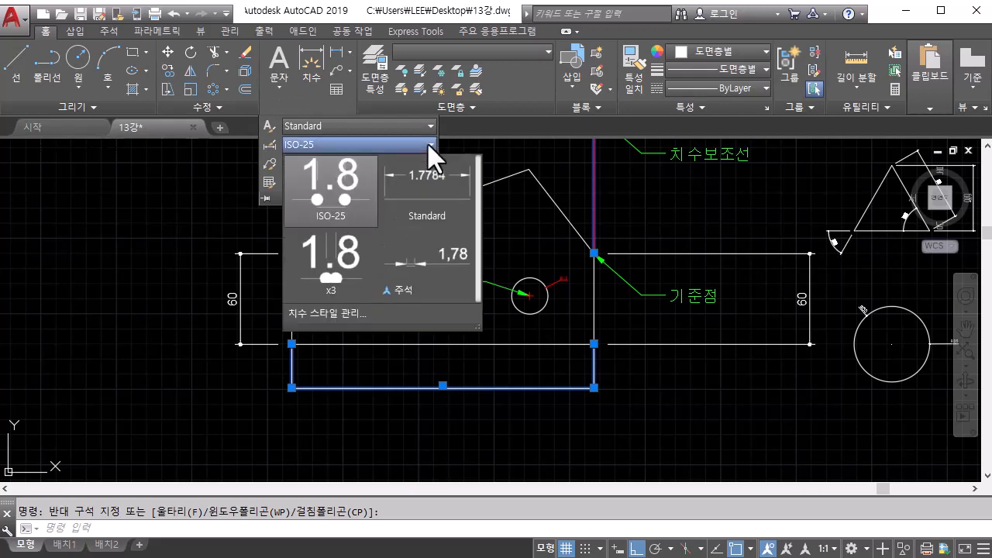
{"action": "left_click", "coordinate": [350, 260]}
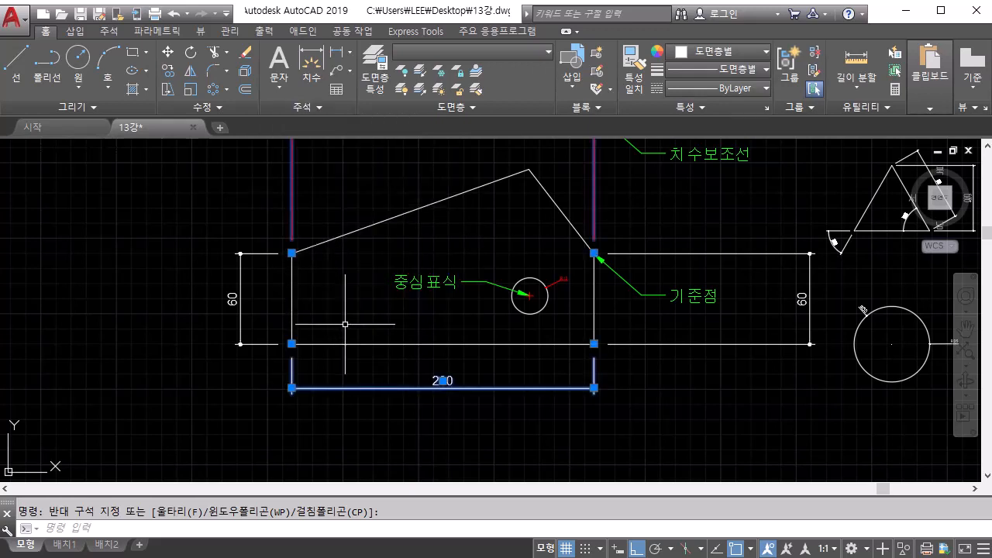
{"action": "key", "text": "Escape"}
{"action": "scroll", "coordinate": [404, 375], "scroll_direction": "down", "scroll_amount": 2}
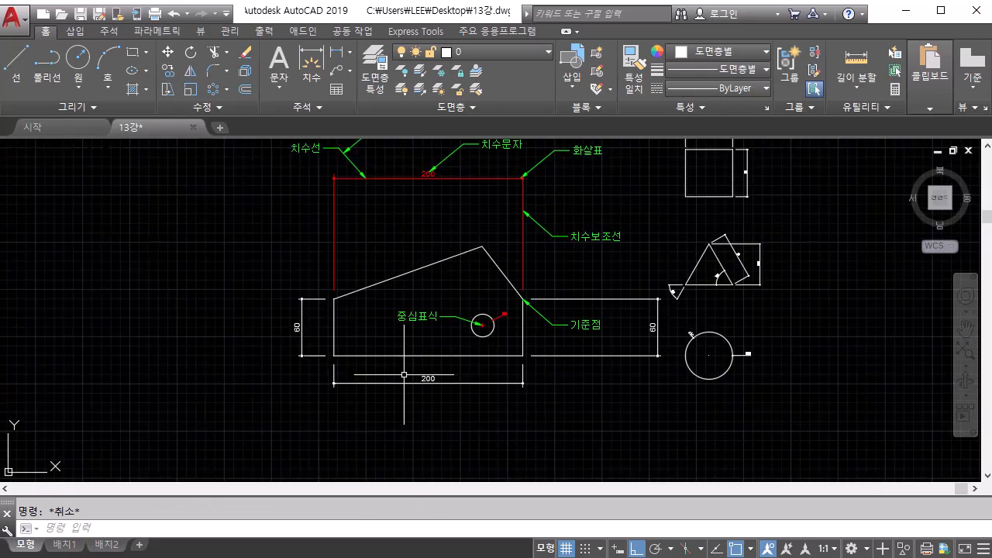
{"action": "middle_click_drag", "start_coordinate": [404, 374], "coordinate": [415, 435]}
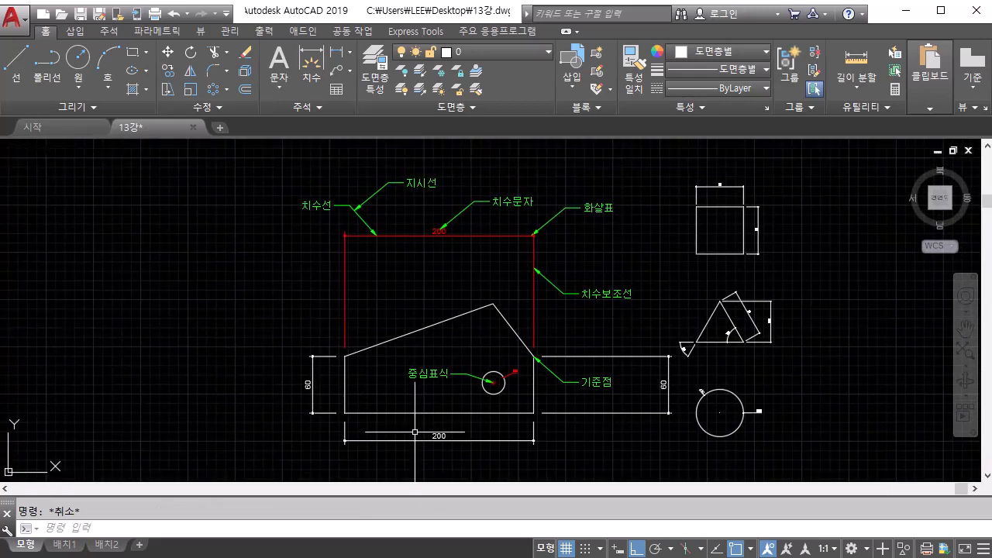
{"action": "mouse_move", "coordinate": [256, 376]}
{"action": "middle_mouse_down"}
{"action": "mouse_move", "coordinate": [620, 409]}
{"action": "mouse_move", "coordinate": [669, 336]}
{"action": "middle_mouse_up"}
{"action": "scroll", "coordinate": [620, 409], "scroll_direction": "down", "scroll_amount": 4}
{"action": "middle_click_drag", "start_coordinate": [449, 343], "coordinate": [483, 348]}
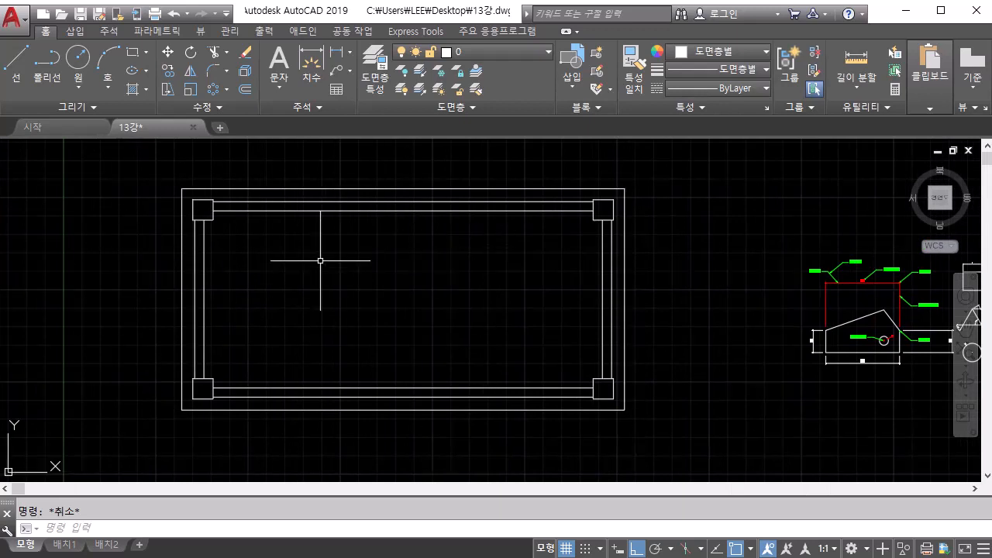
{"action": "left_click", "coordinate": [134, 170]}
{"action": "left_click", "coordinate": [255, 255]}
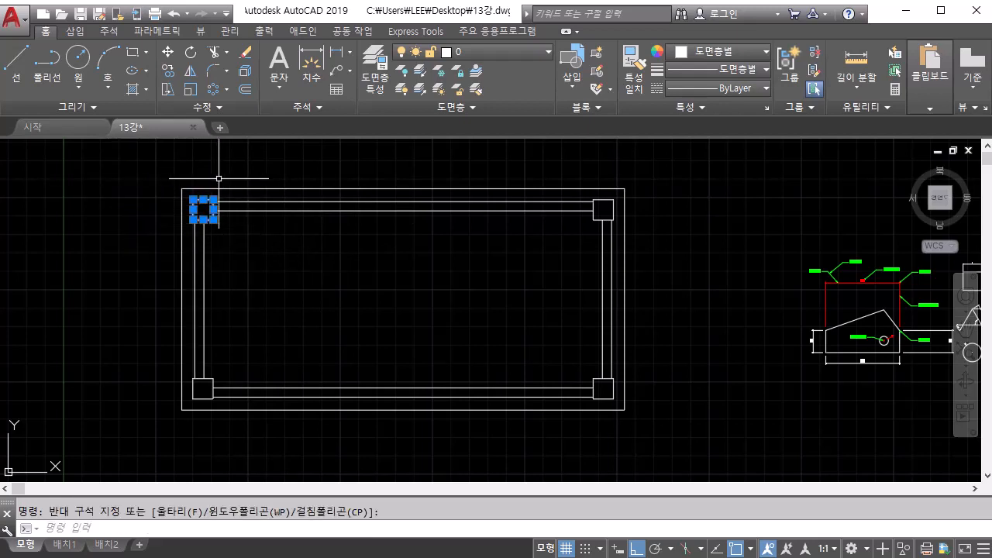
{"action": "left_click", "coordinate": [333, 230]}
{"action": "left_click", "coordinate": [299, 168]}
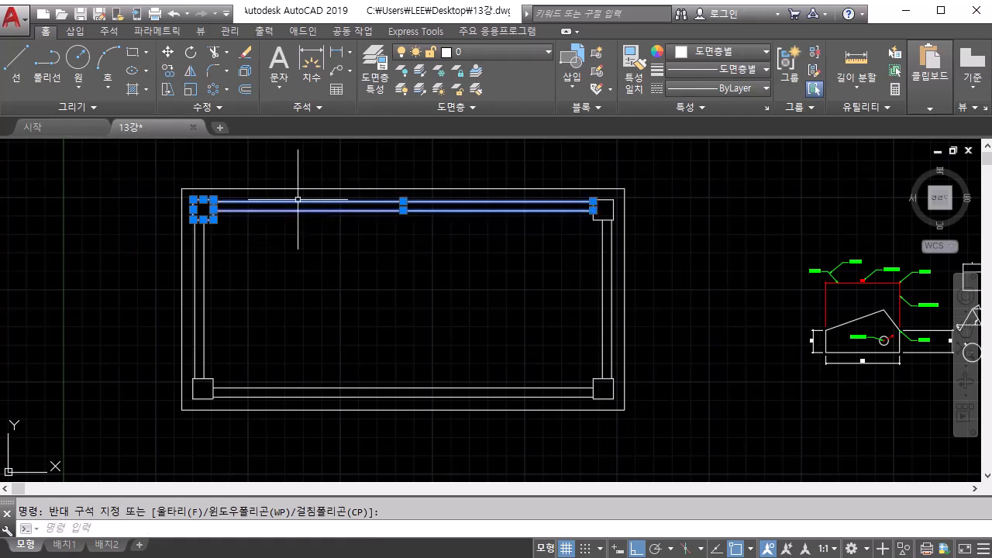
{"action": "left_click", "coordinate": [152, 162]}
{"action": "left_click", "coordinate": [277, 417]}
{"action": "left_click", "coordinate": [362, 366]}
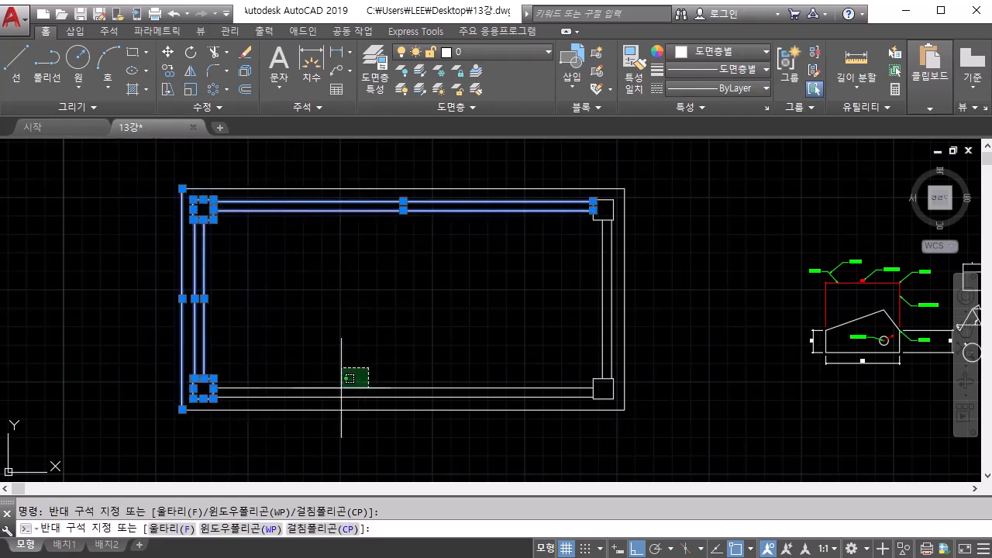
{"action": "left_click", "coordinate": [333, 410]}
{"action": "left_click", "coordinate": [522, 164]}
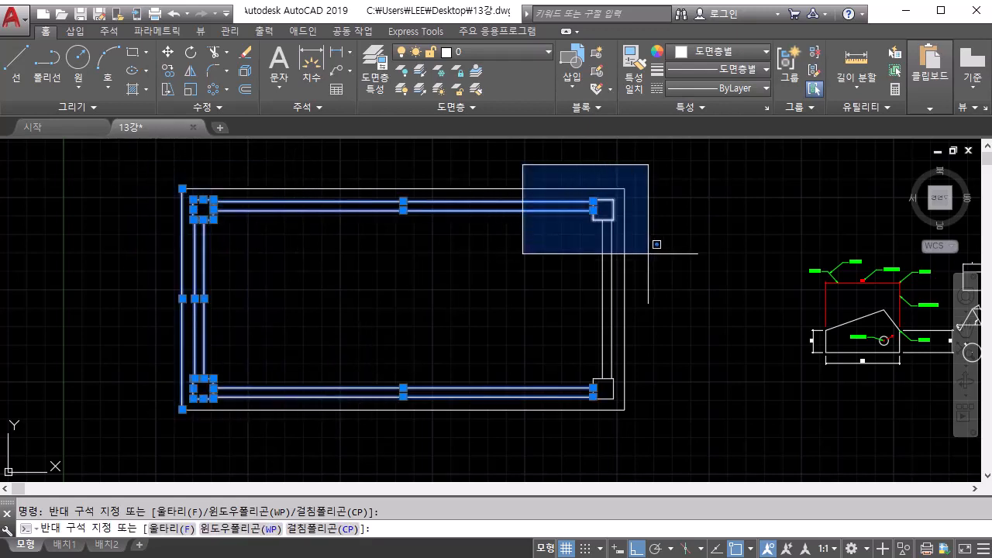
{"action": "left_click", "coordinate": [649, 264]}
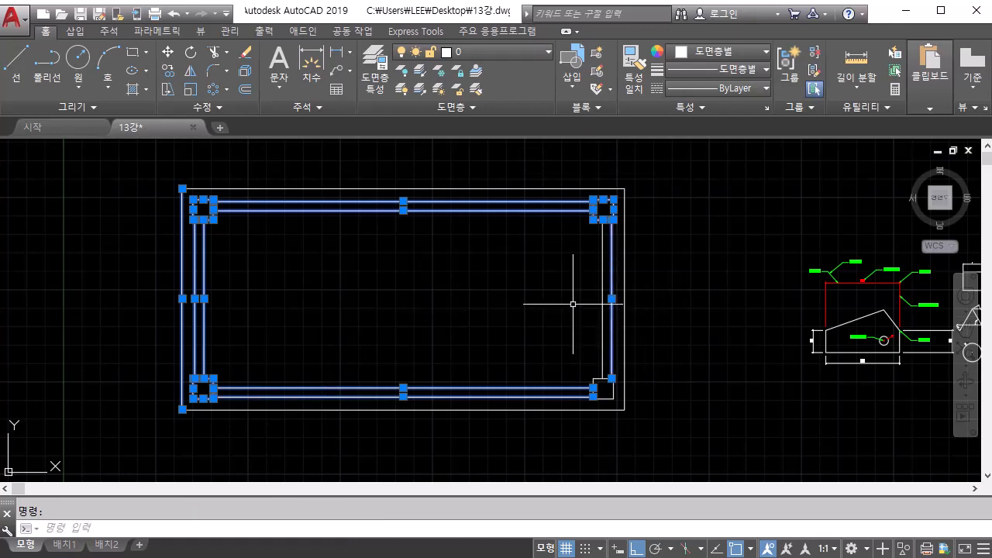
{"action": "left_click", "coordinate": [671, 304]}
{"action": "left_click", "coordinate": [570, 375]}
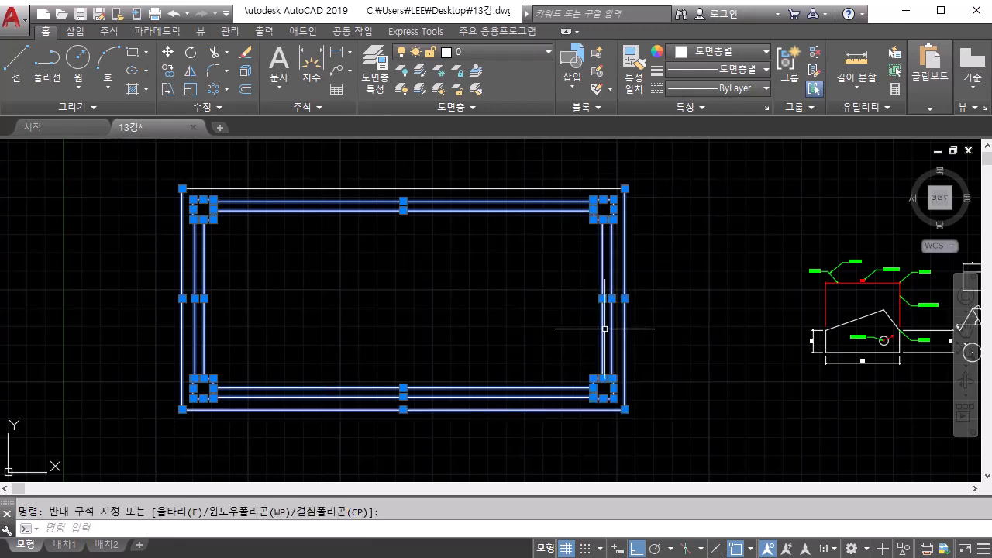
{"action": "key", "text": "Escape"}
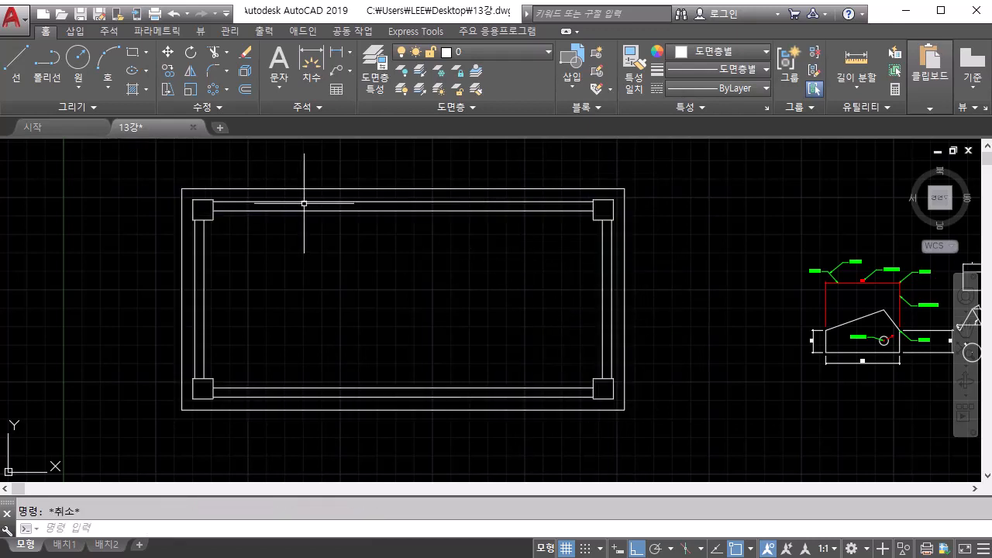
Move the four corner squares and the paired inner lines connecting them to the HID layer.
{"action": "left_click", "coordinate": [161, 169]}
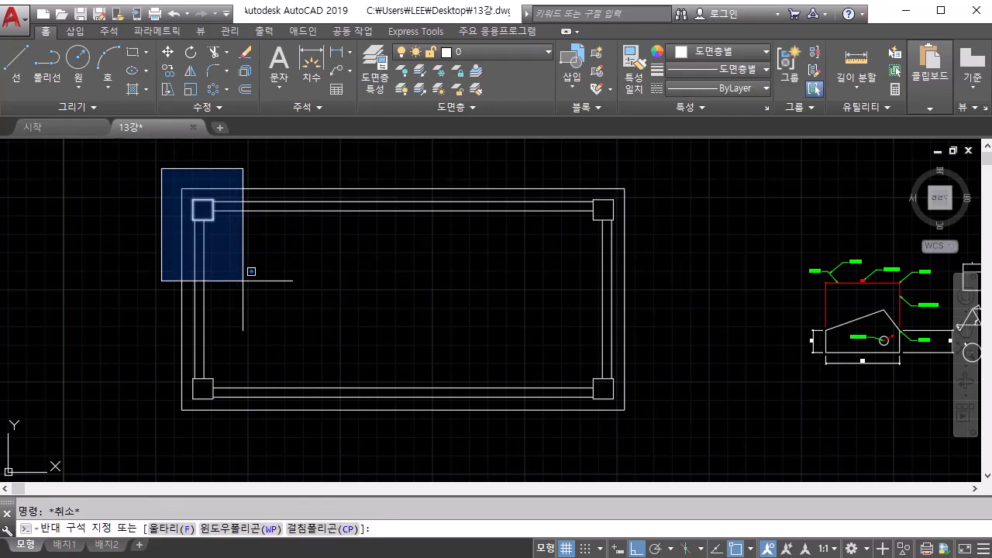
{"action": "left_click", "coordinate": [296, 334]}
{"action": "left_click", "coordinate": [504, 177]}
{"action": "left_click", "coordinate": [749, 303]}
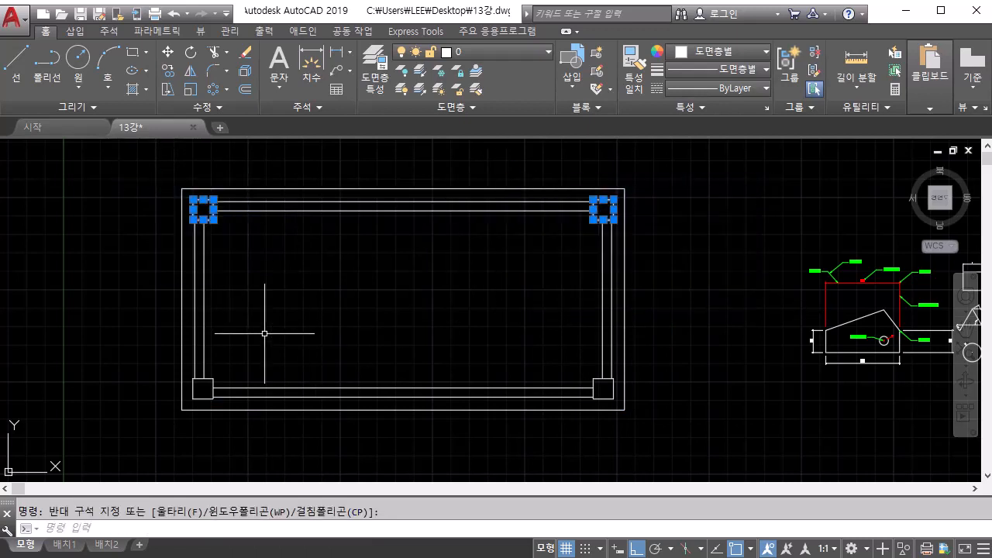
{"action": "left_click", "coordinate": [174, 360]}
{"action": "left_click", "coordinate": [271, 422]}
{"action": "left_click", "coordinate": [542, 343]}
{"action": "left_click", "coordinate": [649, 421]}
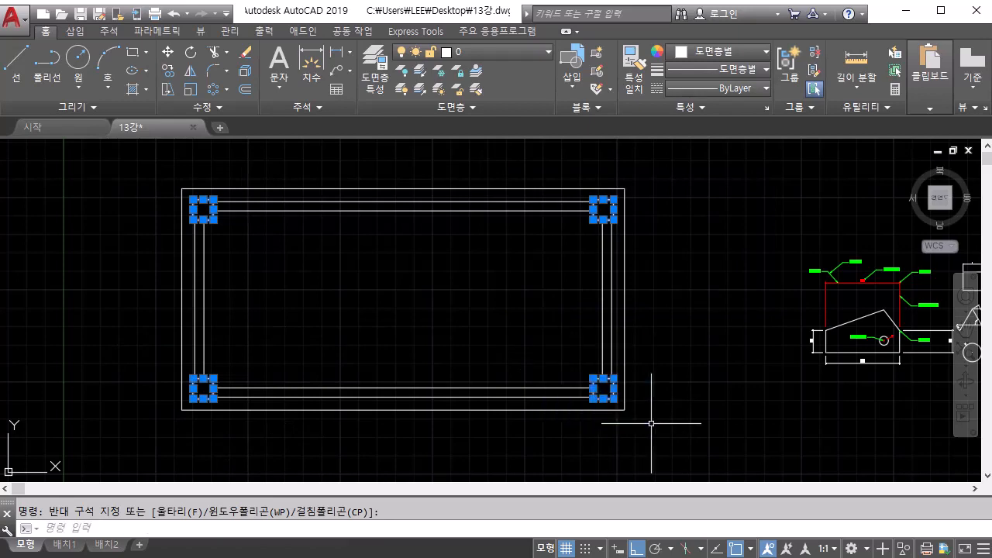
{"action": "left_click", "coordinate": [561, 405]}
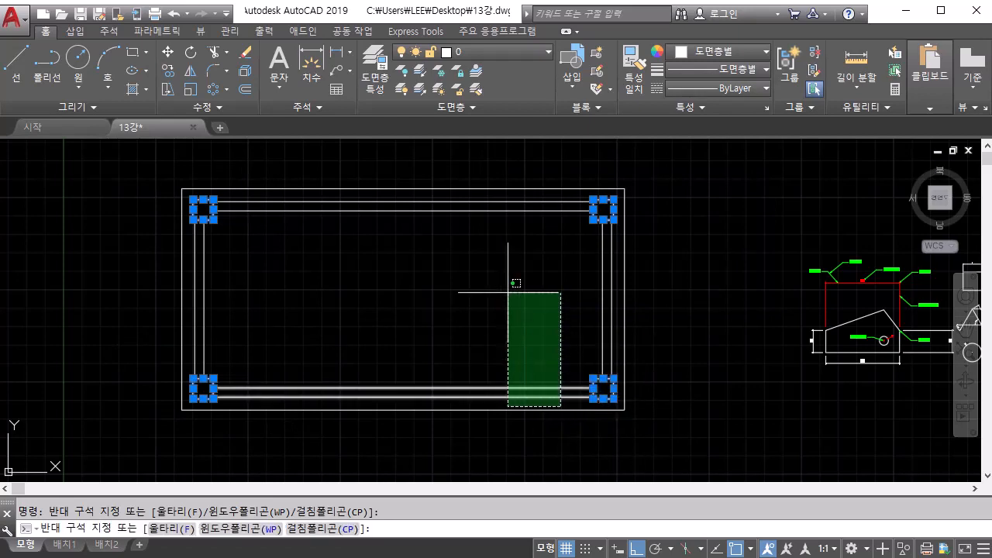
{"action": "left_click", "coordinate": [456, 223]}
{"action": "scroll", "coordinate": [594, 285], "scroll_direction": "up", "scroll_amount": 2}
{"action": "left_click", "coordinate": [654, 271]}
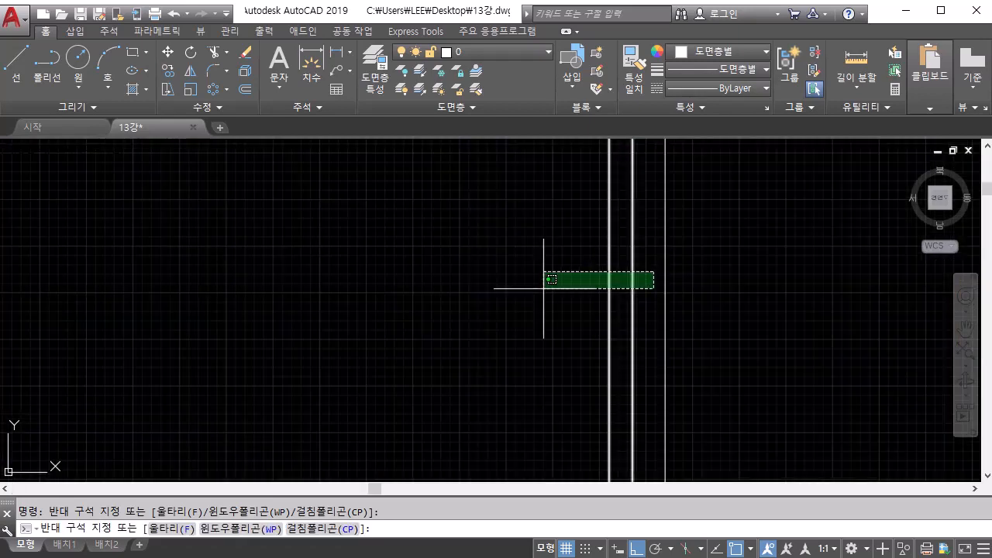
{"action": "left_click", "coordinate": [543, 288]}
{"action": "scroll", "coordinate": [543, 288], "scroll_direction": "down", "scroll_amount": 3}
{"action": "middle_click_drag", "start_coordinate": [494, 252], "coordinate": [501, 261]}
{"action": "scroll", "coordinate": [527, 295], "scroll_direction": "up", "scroll_amount": 2}
{"action": "left_click", "coordinate": [532, 282]}
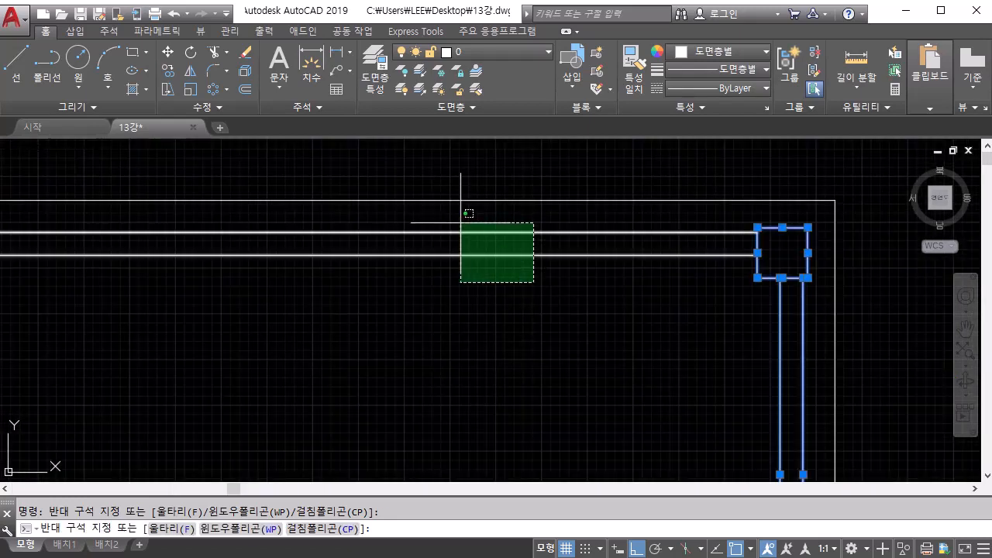
{"action": "left_click", "coordinate": [458, 213]}
{"action": "scroll", "coordinate": [443, 284], "scroll_direction": "down", "scroll_amount": 2}
{"action": "middle_click_drag", "start_coordinate": [388, 333], "coordinate": [458, 315]}
{"action": "scroll", "coordinate": [458, 314], "scroll_direction": "up", "scroll_amount": 2}
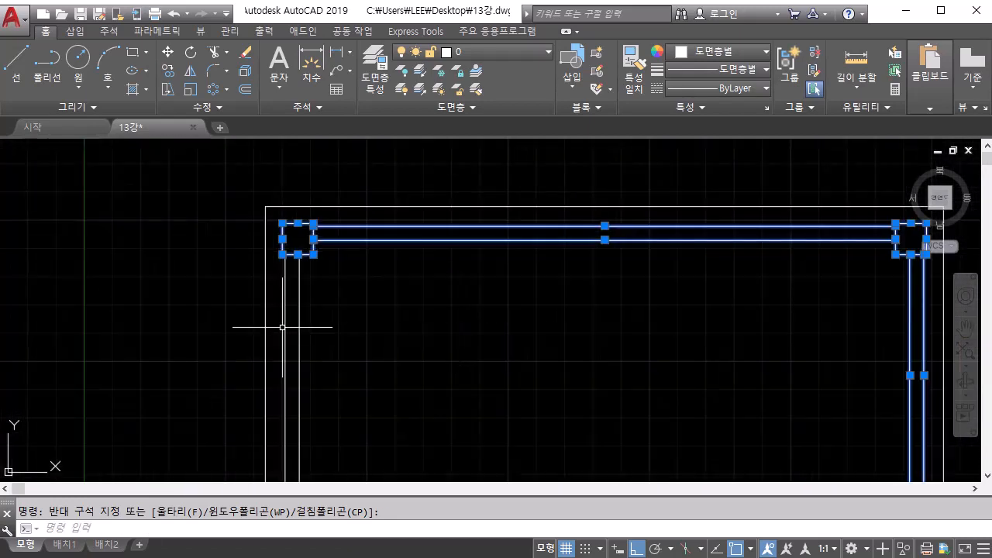
{"action": "left_click", "coordinate": [309, 322]}
{"action": "left_click", "coordinate": [271, 342]}
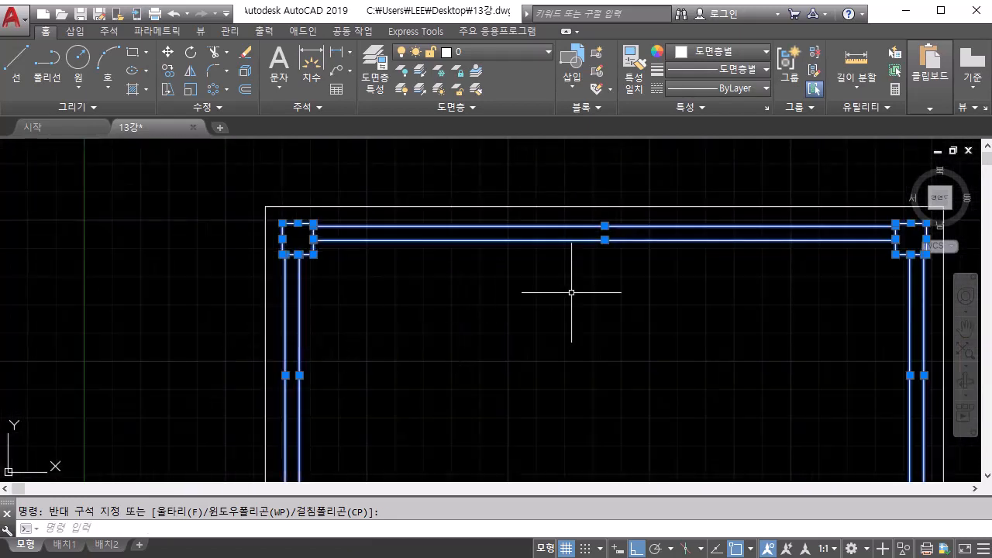
{"action": "scroll", "coordinate": [571, 290], "scroll_direction": "down", "scroll_amount": 4}
{"action": "middle_click_drag", "start_coordinate": [572, 290], "coordinate": [467, 275]}
{"action": "scroll", "coordinate": [472, 304], "scroll_direction": "up", "scroll_amount": 2}
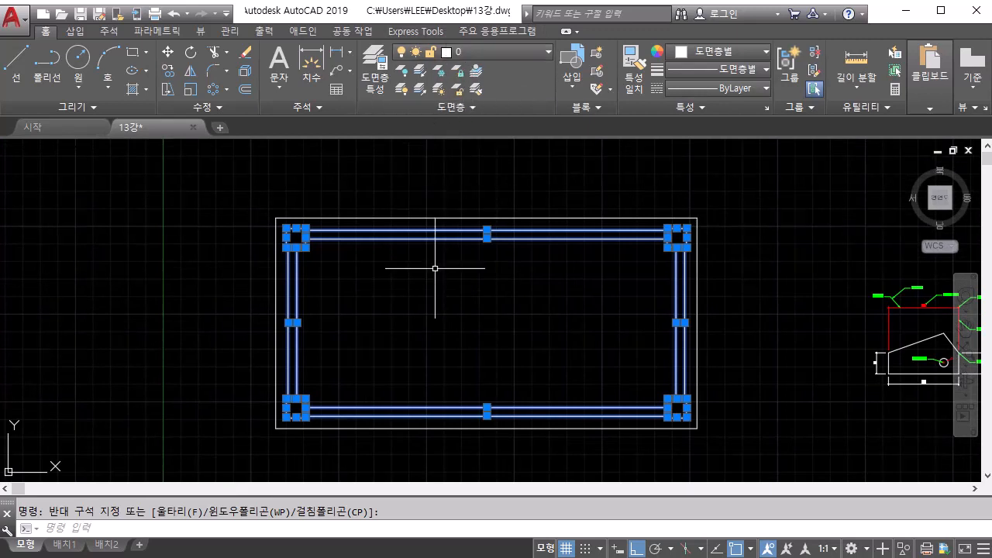
{"action": "left_click", "coordinate": [520, 55]}
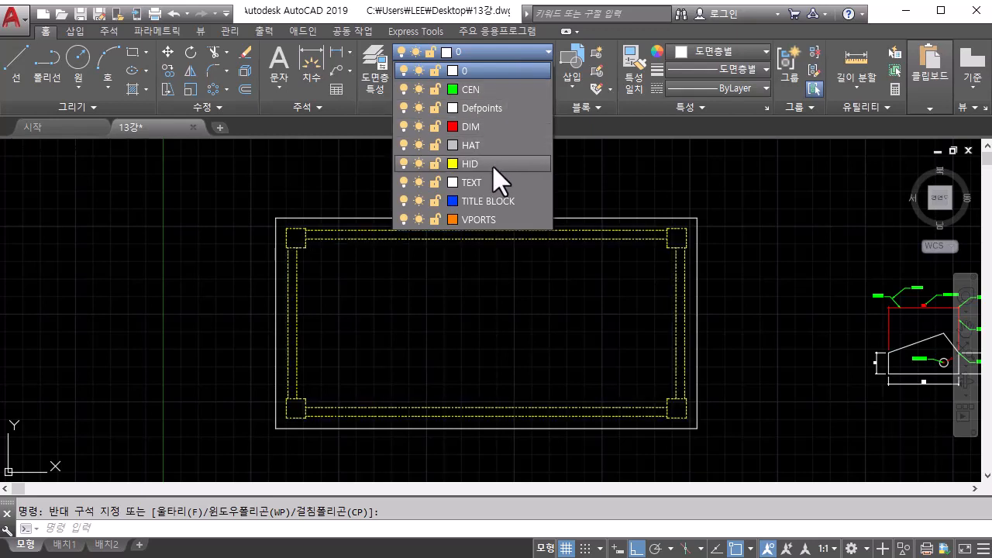
{"action": "left_click", "coordinate": [473, 163]}
{"action": "key", "text": "Escape"}
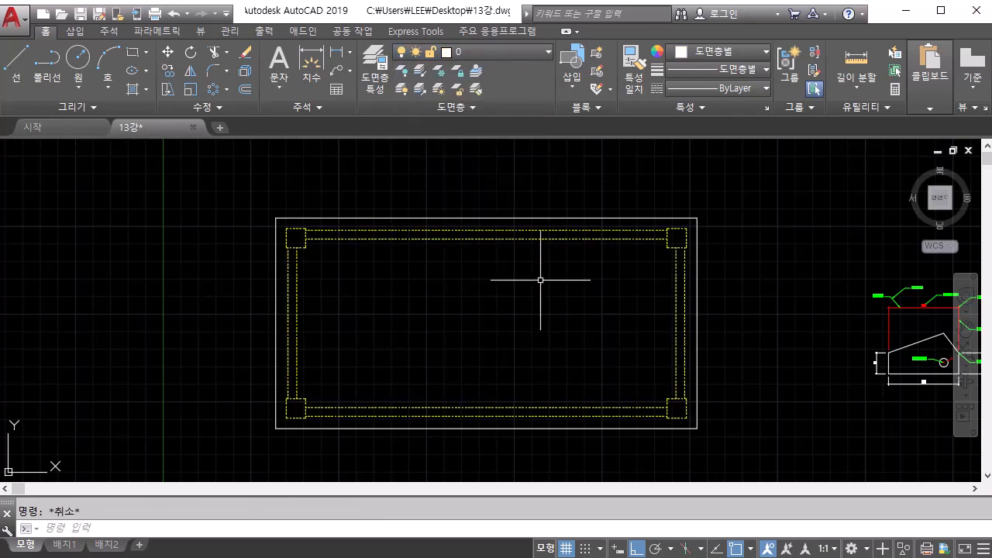
Check the layer assignment of the inner lines and inspect their linetype near the plan's upper-right corner.
{"action": "mouse_move", "coordinate": [550, 417]}
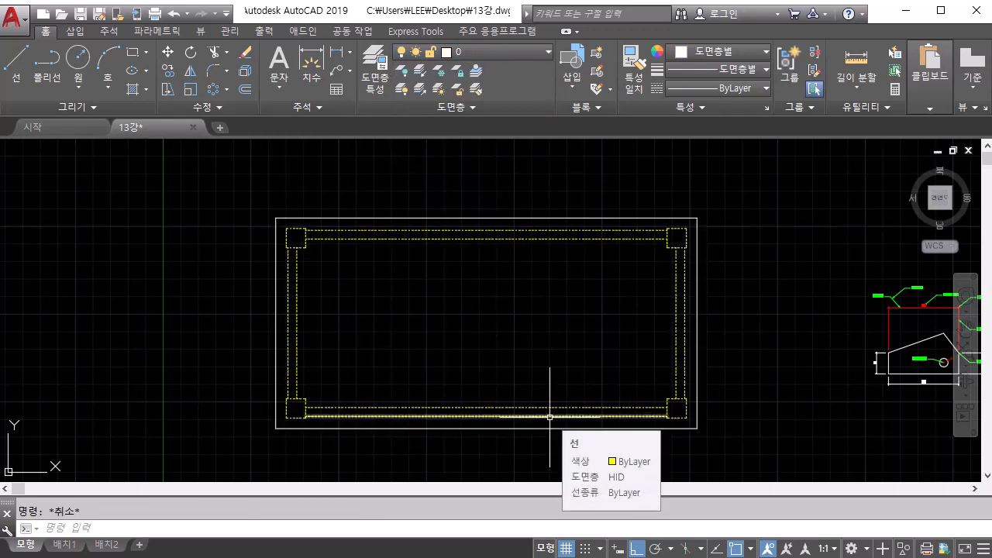
{"action": "left_click", "coordinate": [520, 239]}
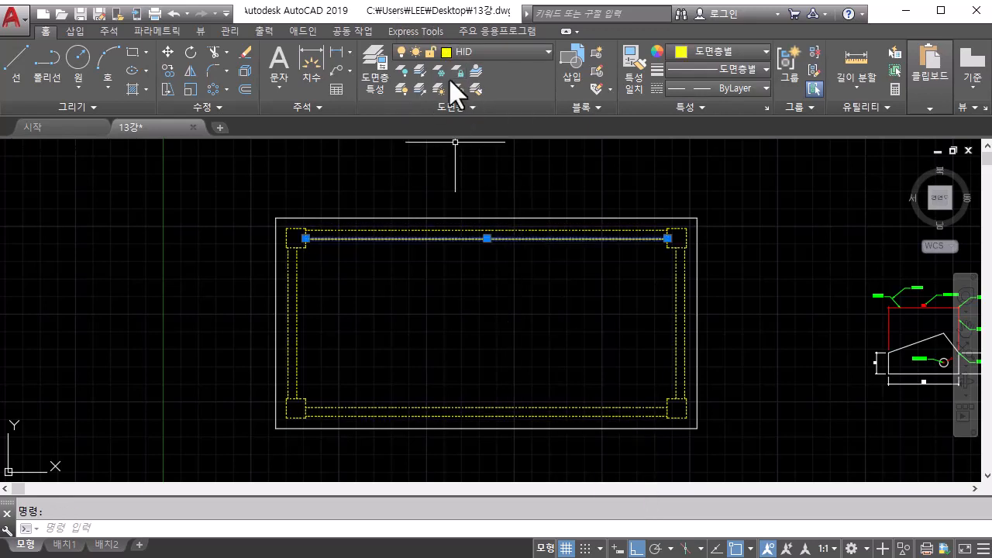
{"action": "key", "text": "Escape"}
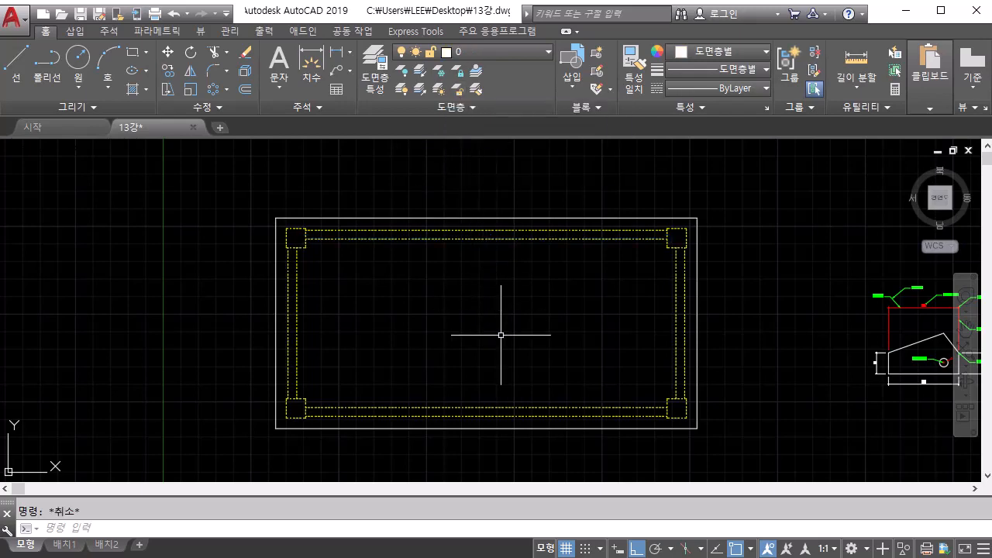
{"action": "scroll", "coordinate": [655, 237], "scroll_direction": "up", "scroll_amount": 5}
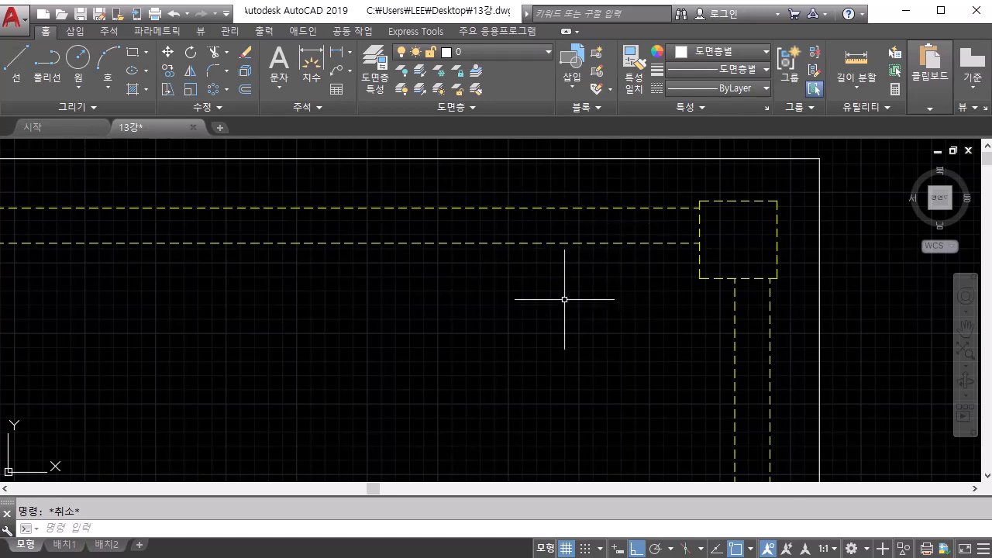
{"action": "scroll", "coordinate": [395, 255], "scroll_direction": "down", "scroll_amount": 3}
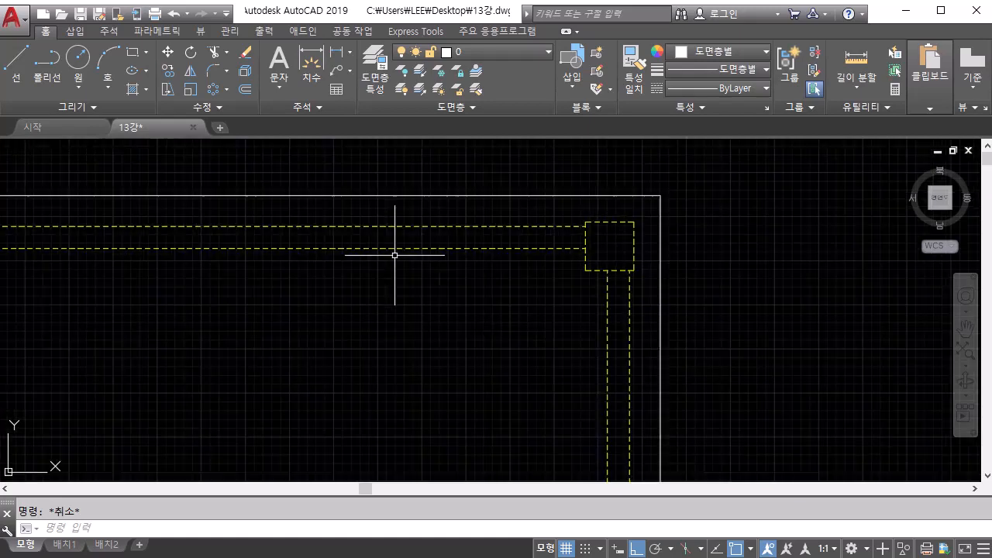
{"action": "middle_click_drag", "start_coordinate": [394, 255], "coordinate": [586, 215]}
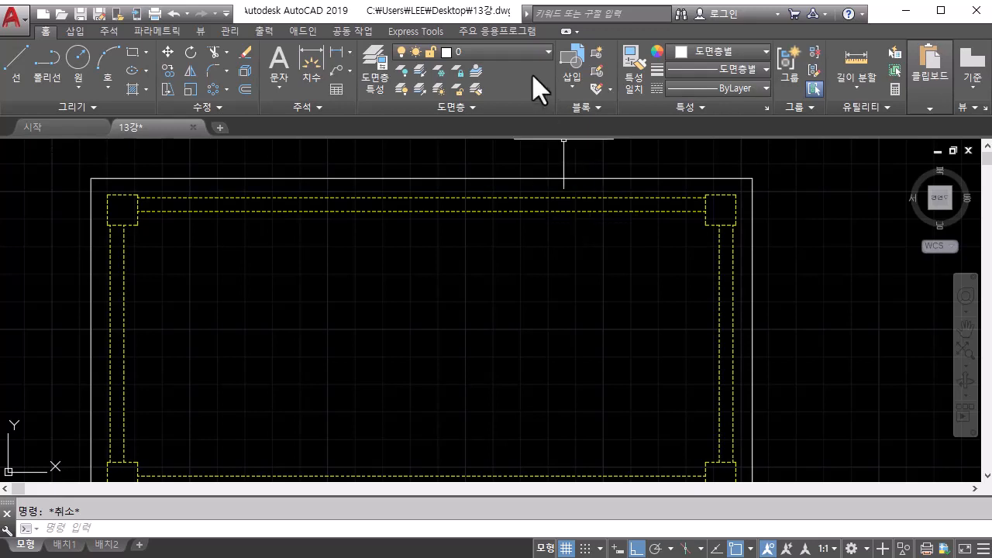
Draw a horizontal line between the midpoints of the outer rectangle's left and right edges.
{"action": "left_click", "coordinate": [22, 52]}
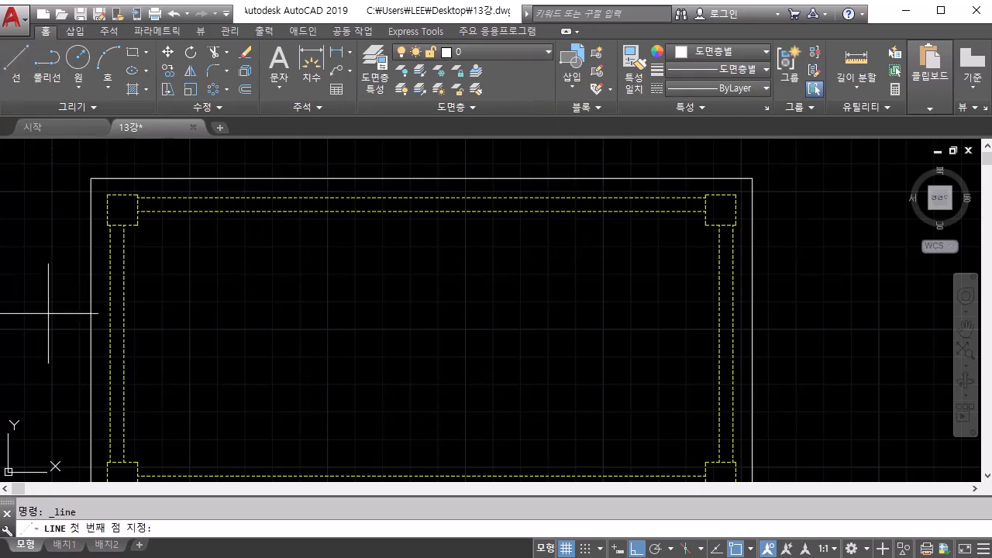
{"action": "left_click", "coordinate": [92, 344]}
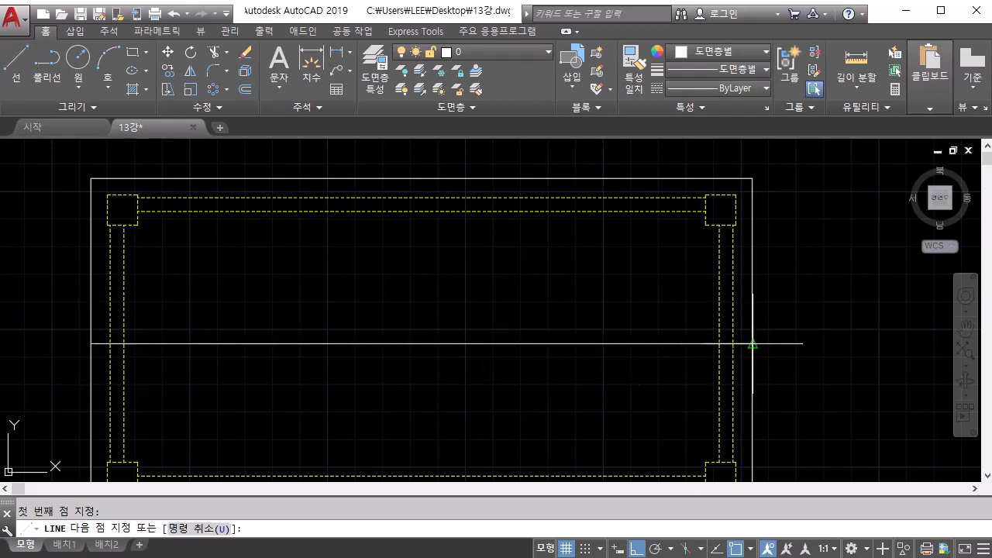
{"action": "left_click", "coordinate": [752, 343]}
{"action": "key", "text": "space"}
Move the horizontal line across the middle of the plan to the CEN layer.
{"action": "left_click", "coordinate": [623, 321]}
{"action": "left_click", "coordinate": [543, 368]}
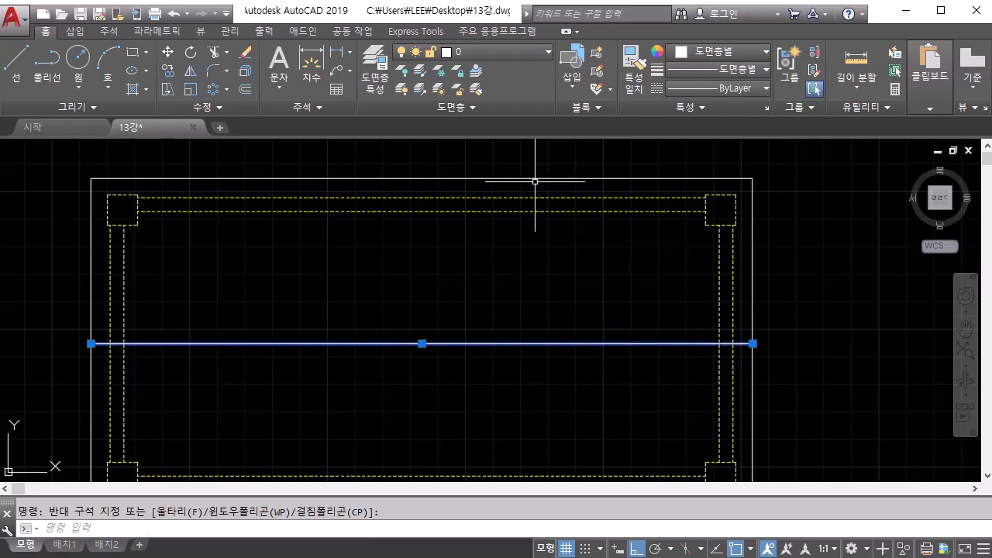
{"action": "left_click", "coordinate": [515, 49]}
{"action": "left_click", "coordinate": [500, 90]}
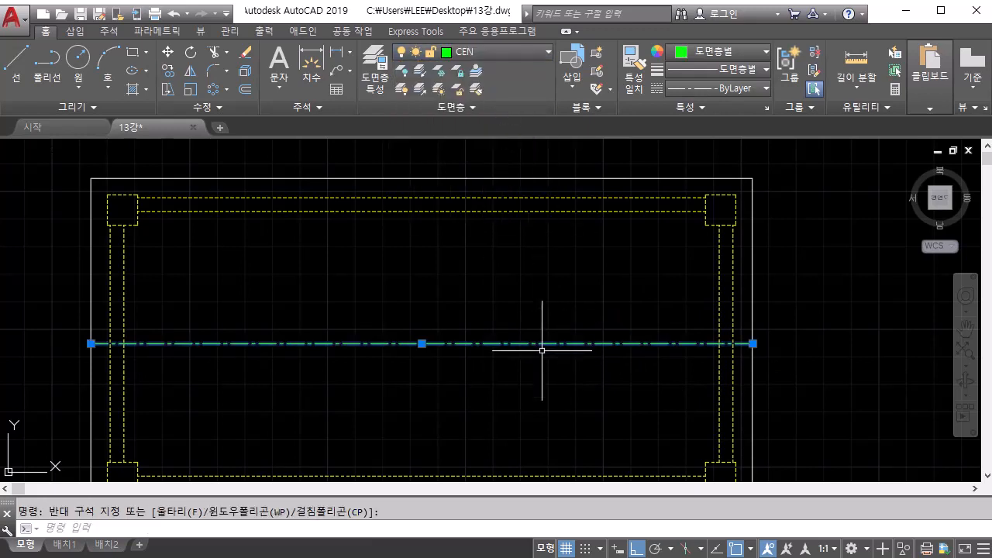
{"action": "key", "text": "Escape"}
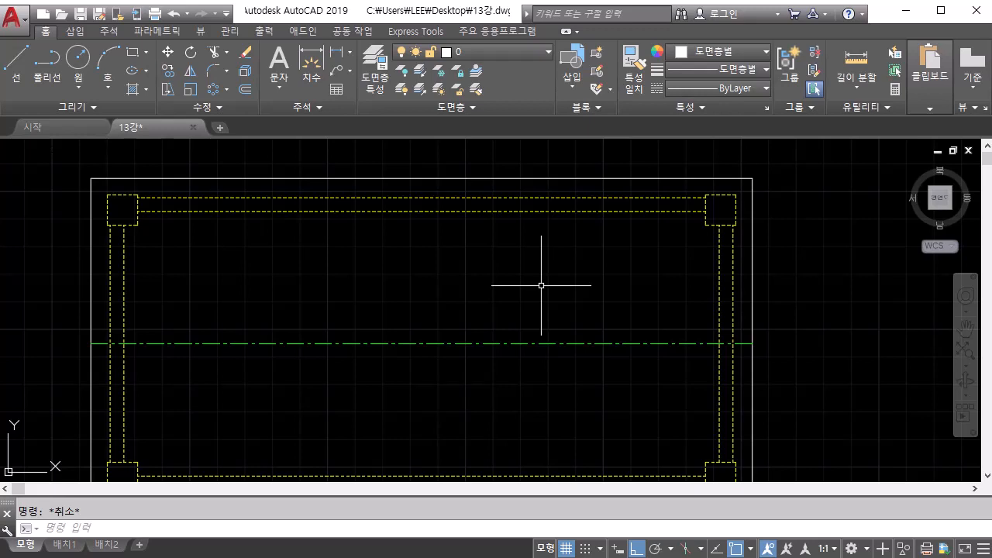
Set the global linetype scale to 5 with LTSCALE.
{"action": "type", "text": "LTS"}
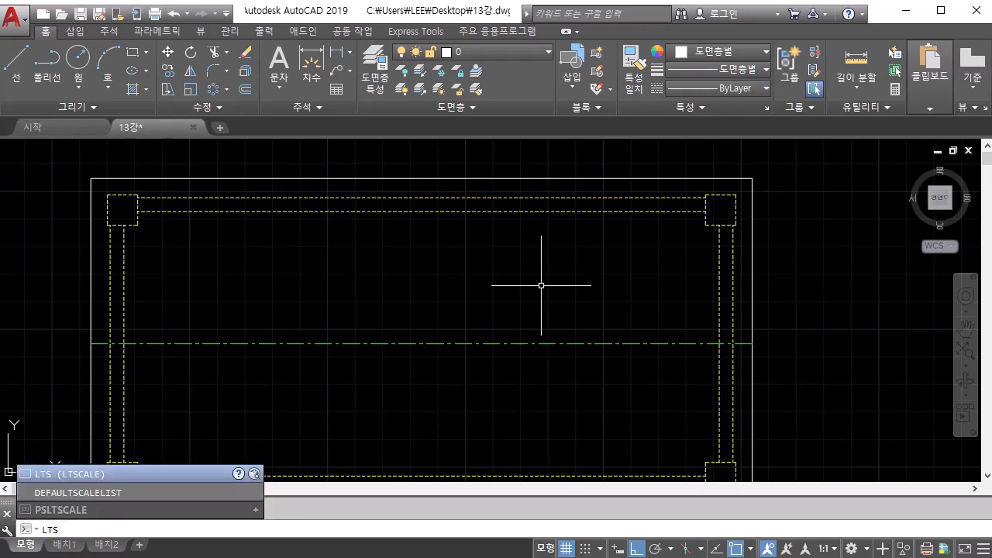
{"action": "key", "text": "Return"}
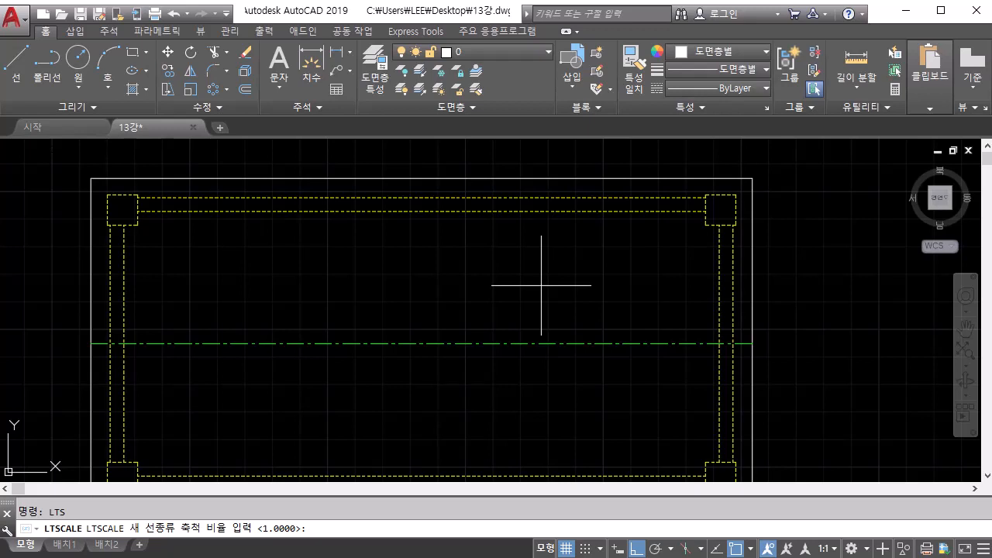
{"action": "key", "text": "Return"}
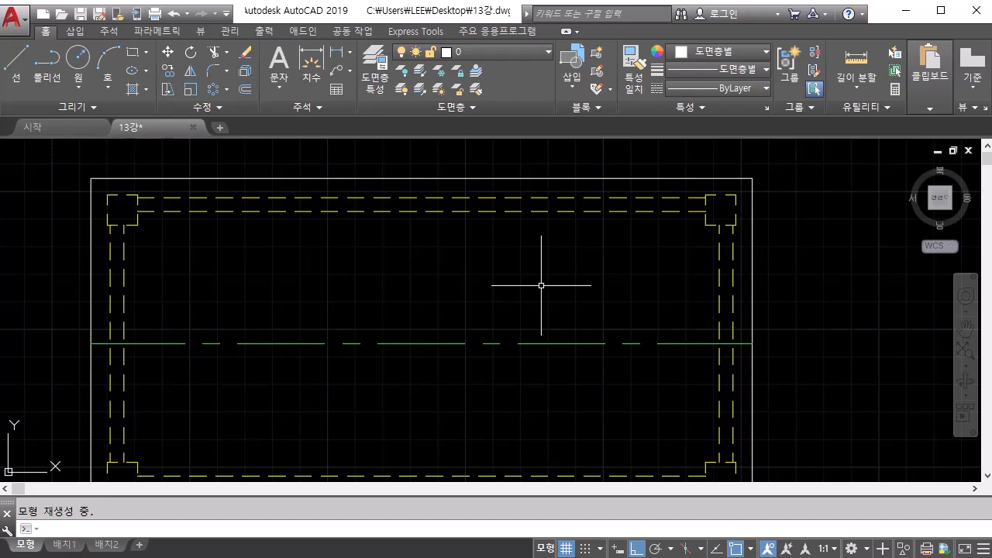
Set the global linetype scale to 3 with LTSCALE.
{"action": "key", "text": "Return"}
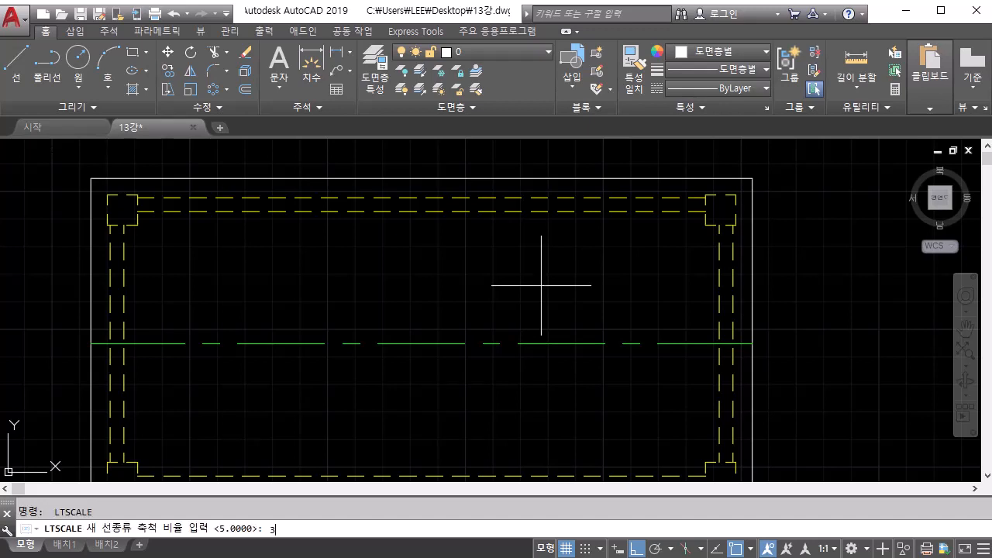
{"action": "key", "text": "Return"}
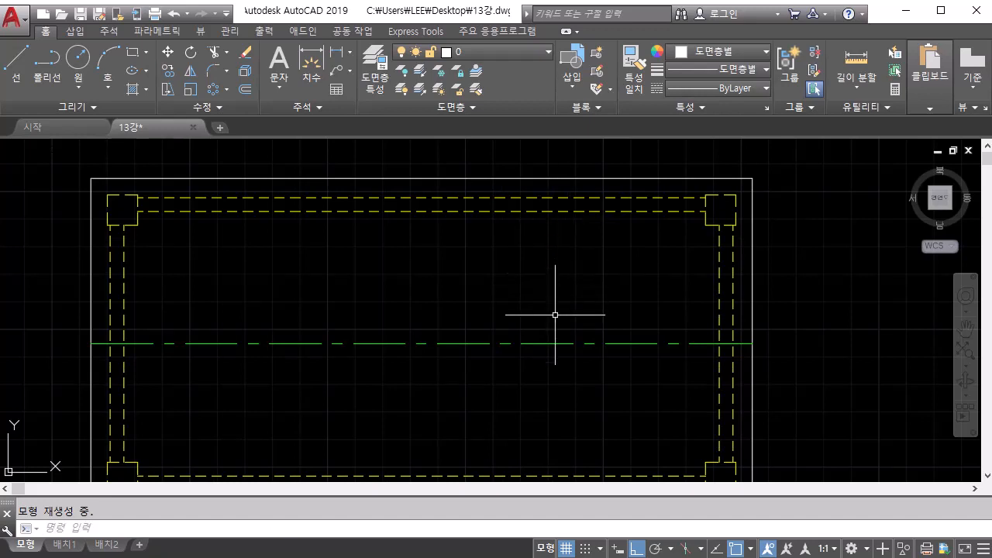
Add a horizontal linear dimension below the plan across the outer rectangle's full width.
{"action": "mouse_move", "coordinate": [549, 359]}
{"action": "middle_mouse_down"}
{"action": "mouse_move", "coordinate": [550, 271]}
{"action": "mouse_move", "coordinate": [583, 174]}
{"action": "middle_mouse_up"}
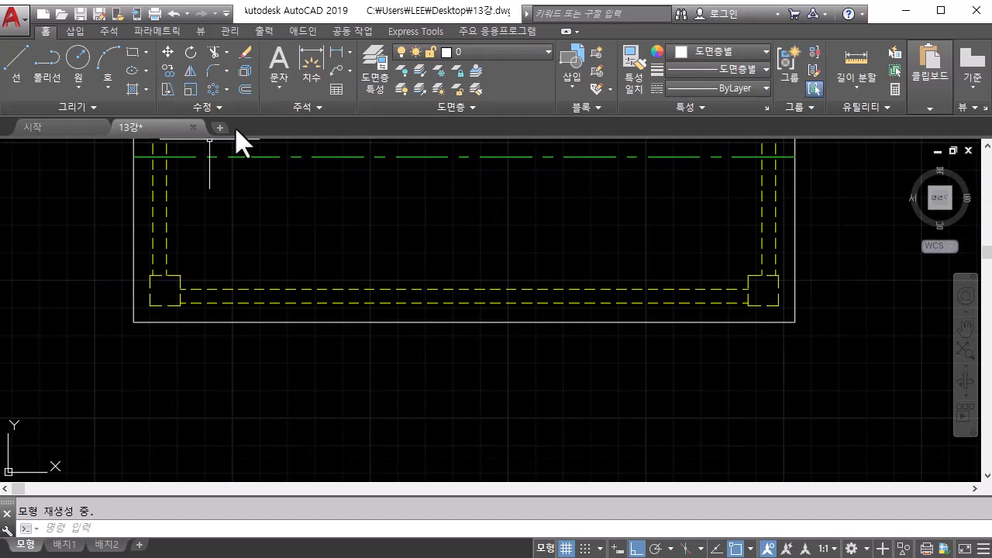
{"action": "left_click", "coordinate": [339, 50]}
{"action": "left_click", "coordinate": [133, 321]}
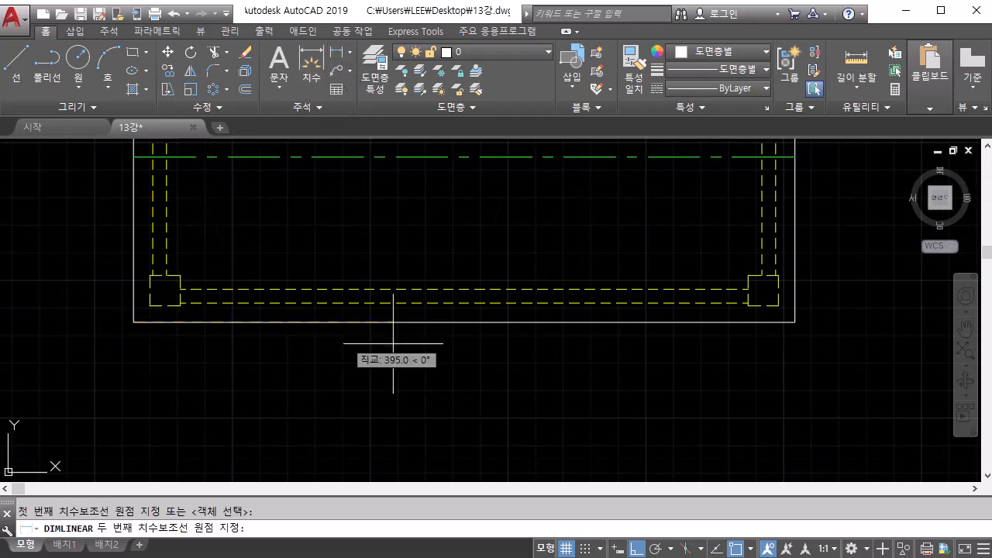
{"action": "left_click", "coordinate": [795, 321]}
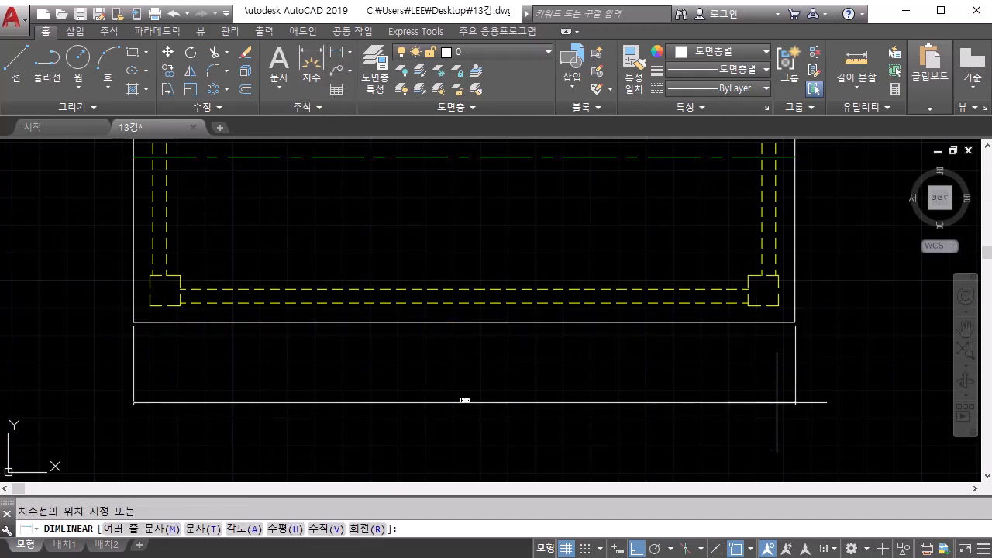
{"action": "left_click", "coordinate": [773, 418]}
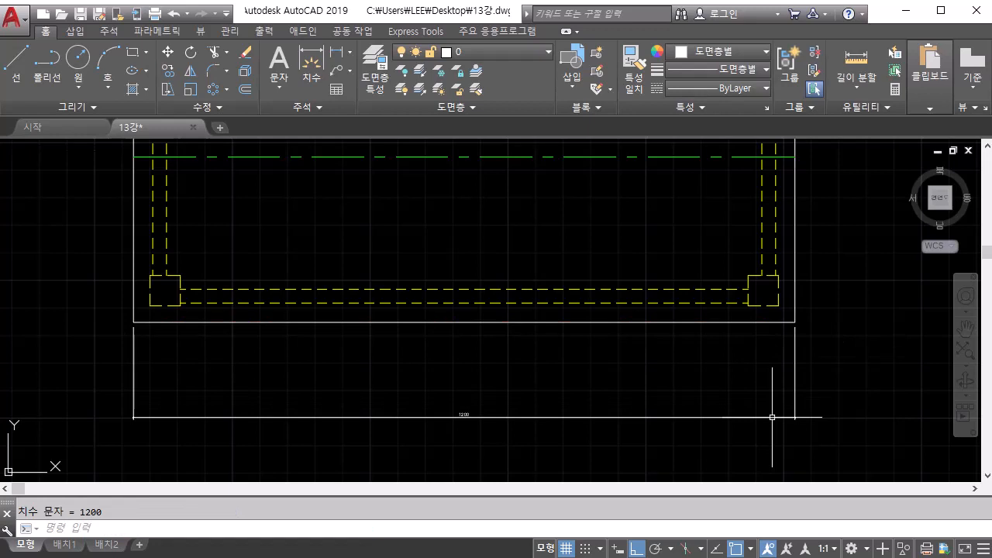
Dimension the horizontal offset from the plan's lower-left outer corner to the lower-left leg square, above the overall dimension.
{"action": "key", "text": "space"}
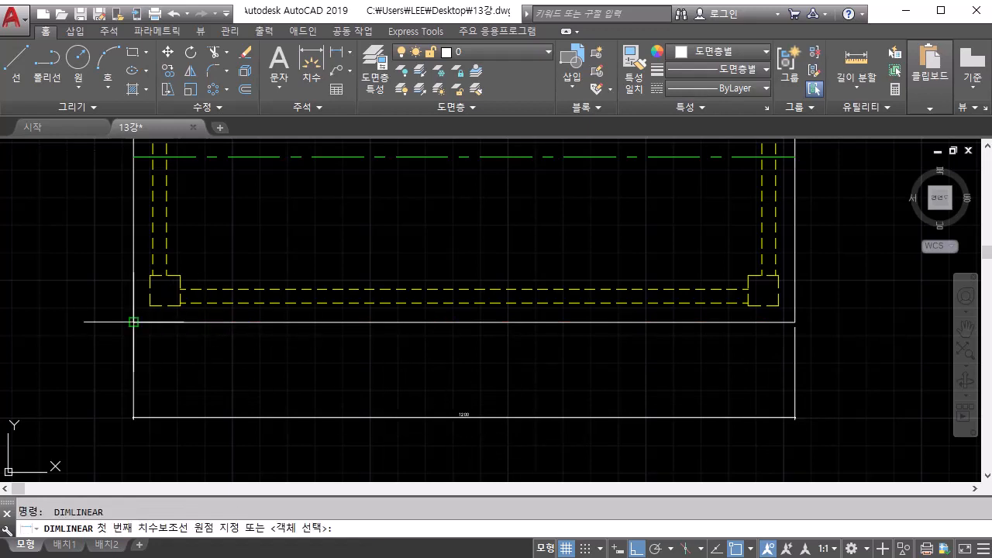
{"action": "left_click", "coordinate": [133, 321]}
{"action": "left_click", "coordinate": [149, 321]}
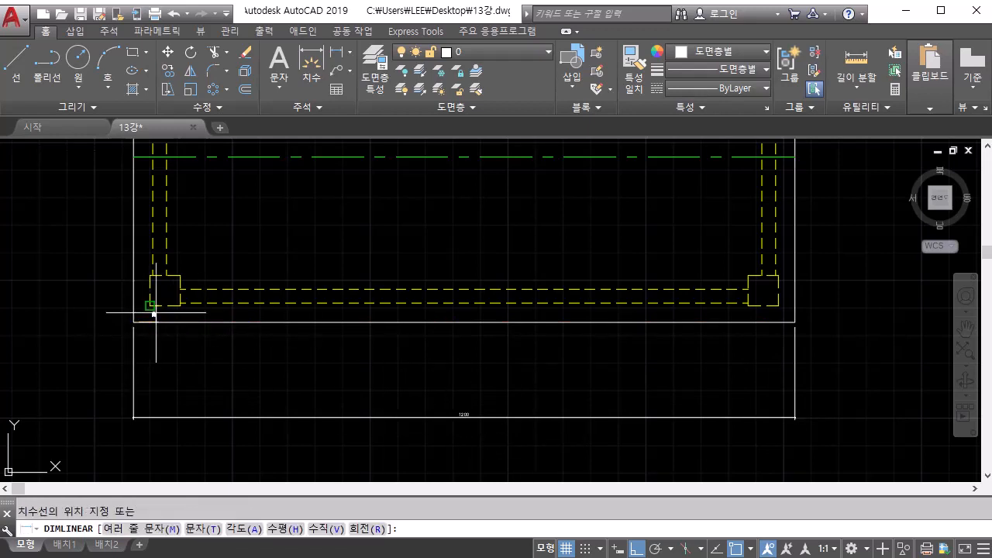
{"action": "left_click", "coordinate": [144, 391]}
Dimension the lower-left leg square's width, aligning its dimension line with the adjacent corner offset dimension.
{"action": "scroll", "coordinate": [162, 401], "scroll_direction": "up", "scroll_amount": 3}
{"action": "middle_click_drag", "start_coordinate": [162, 401], "coordinate": [213, 376]}
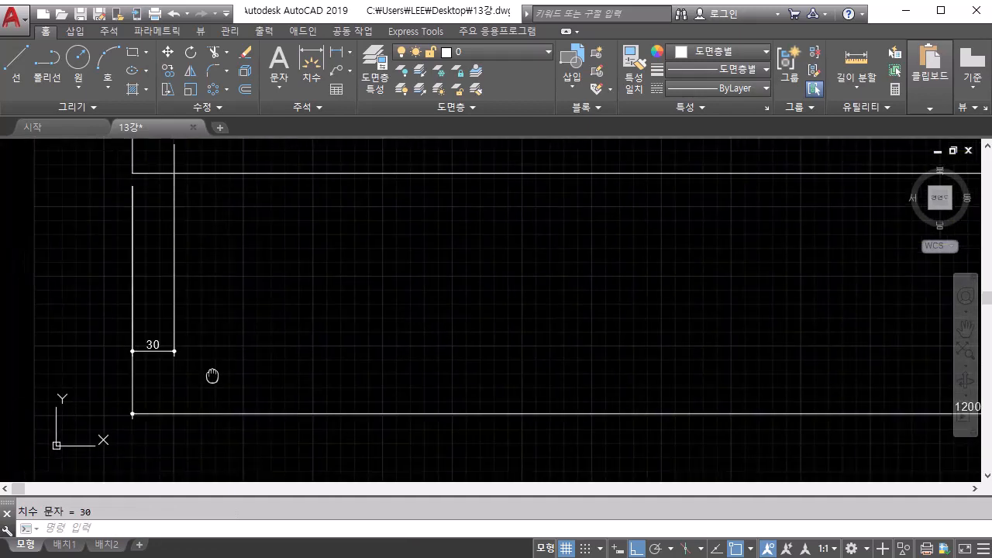
{"action": "middle_click_drag", "start_coordinate": [203, 328], "coordinate": [200, 392]}
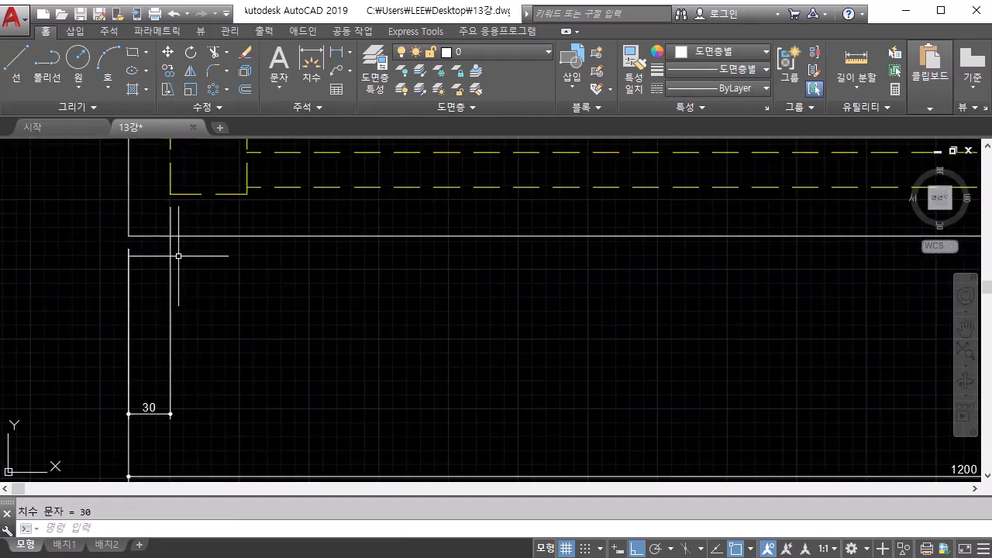
{"action": "key", "text": "space"}
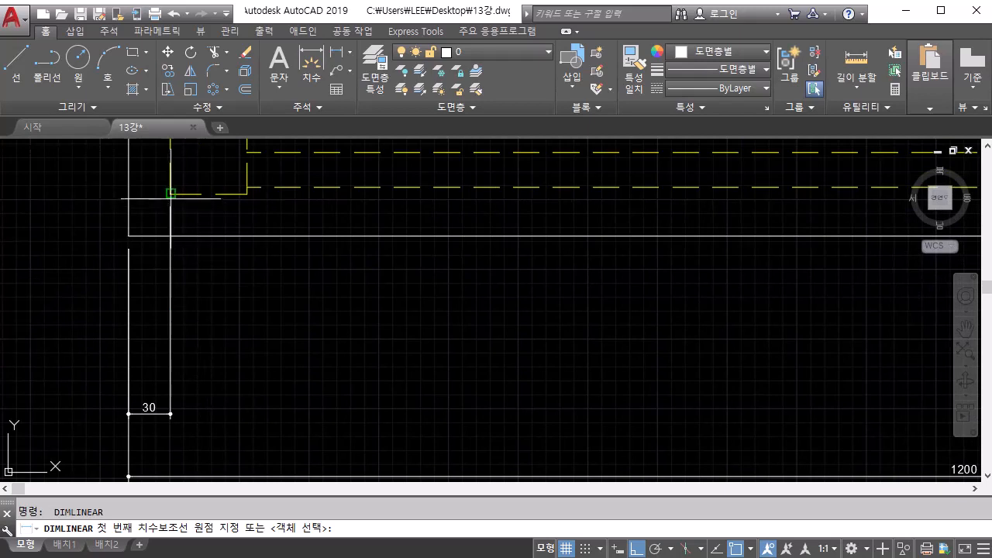
{"action": "left_click", "coordinate": [170, 193]}
{"action": "left_click", "coordinate": [247, 193]}
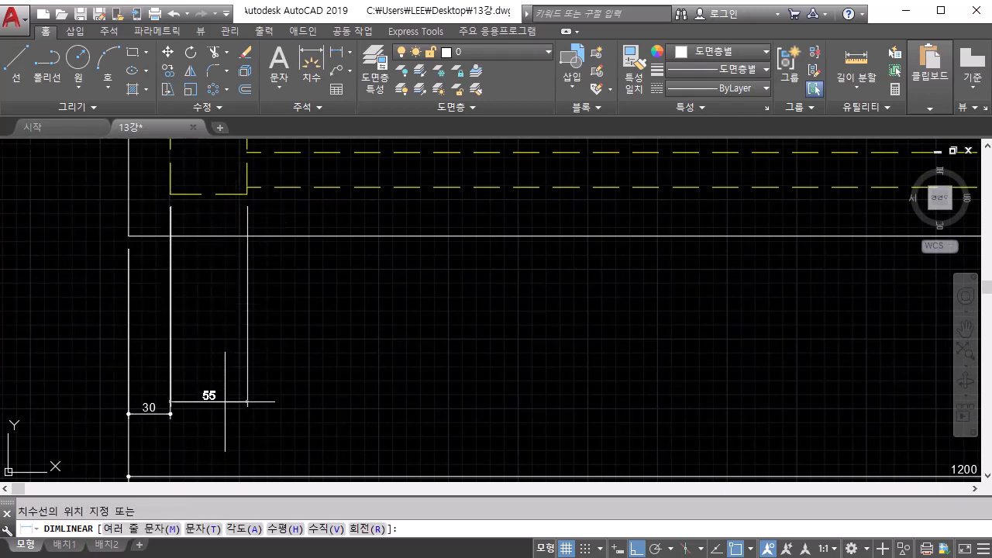
{"action": "scroll", "coordinate": [225, 402], "scroll_direction": "up", "scroll_amount": 4}
{"action": "scroll", "coordinate": [106, 411], "scroll_direction": "up", "scroll_amount": 4}
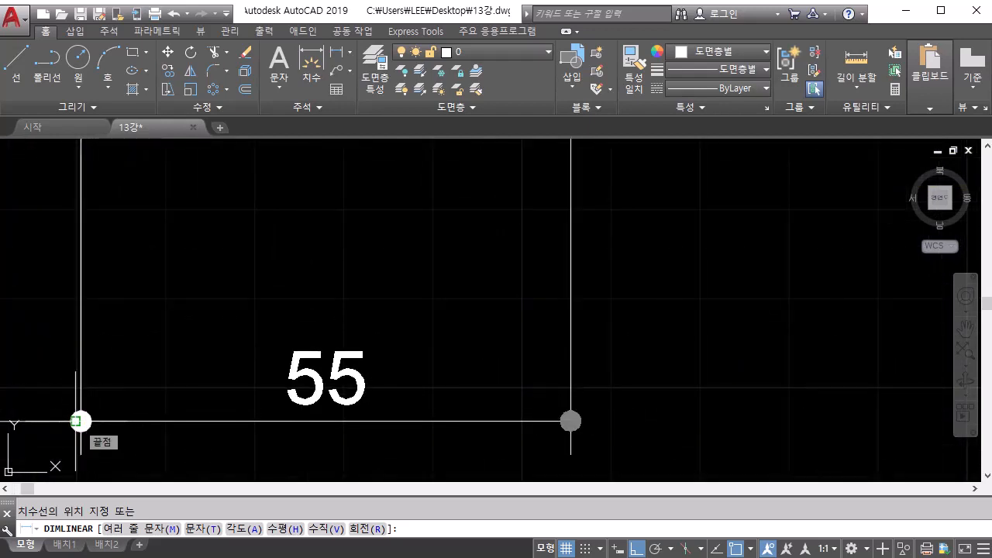
{"action": "left_click", "coordinate": [75, 421]}
Dimension the horizontal distance between the inner edges of the two lower leg squares, in line with the left leg's width dimension.
{"action": "scroll", "coordinate": [78, 417], "scroll_direction": "down", "scroll_amount": 8}
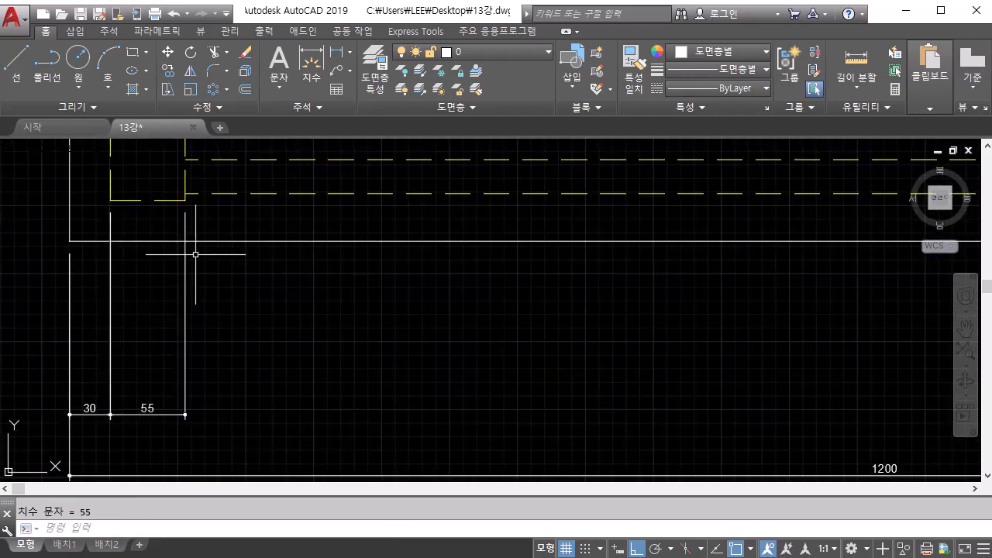
{"action": "key", "text": "space"}
{"action": "left_click", "coordinate": [185, 200]}
{"action": "scroll", "coordinate": [185, 199], "scroll_direction": "down", "scroll_amount": 4}
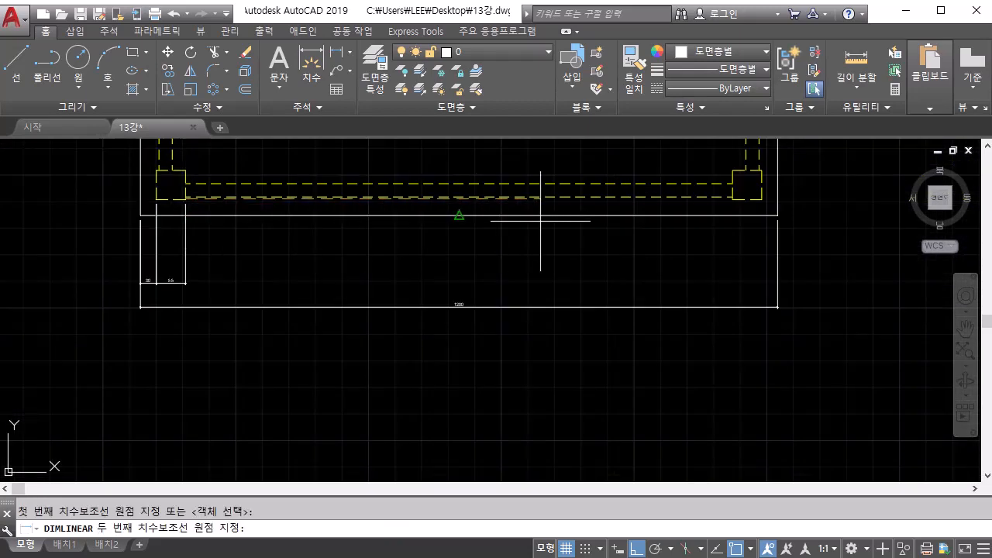
{"action": "left_click", "coordinate": [732, 199]}
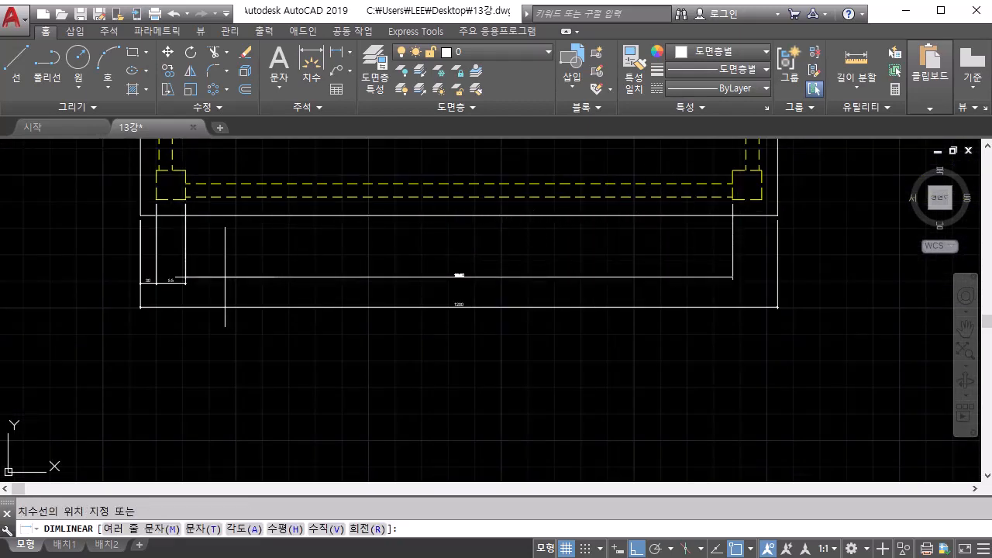
{"action": "scroll", "coordinate": [119, 284], "scroll_direction": "up", "scroll_amount": 8}
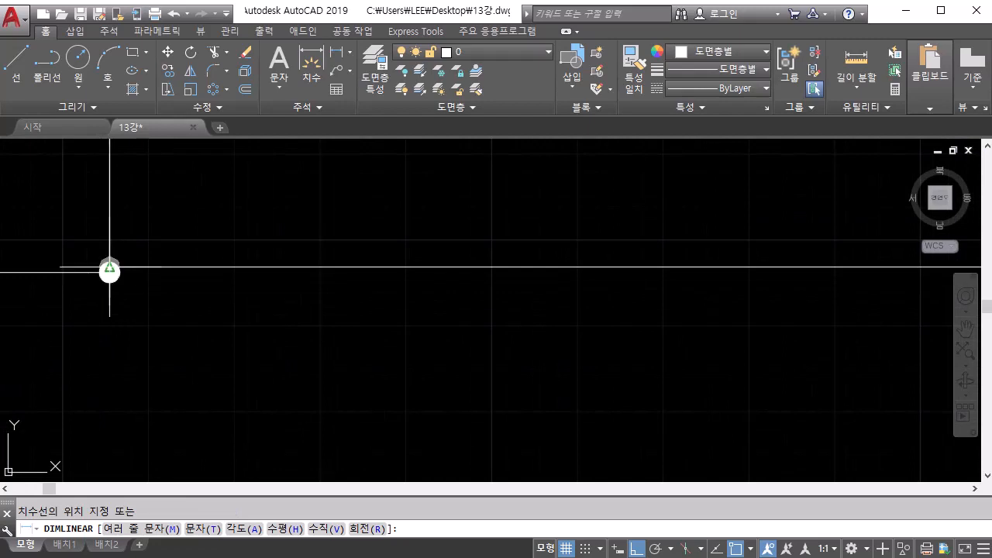
{"action": "left_click", "coordinate": [109, 271]}
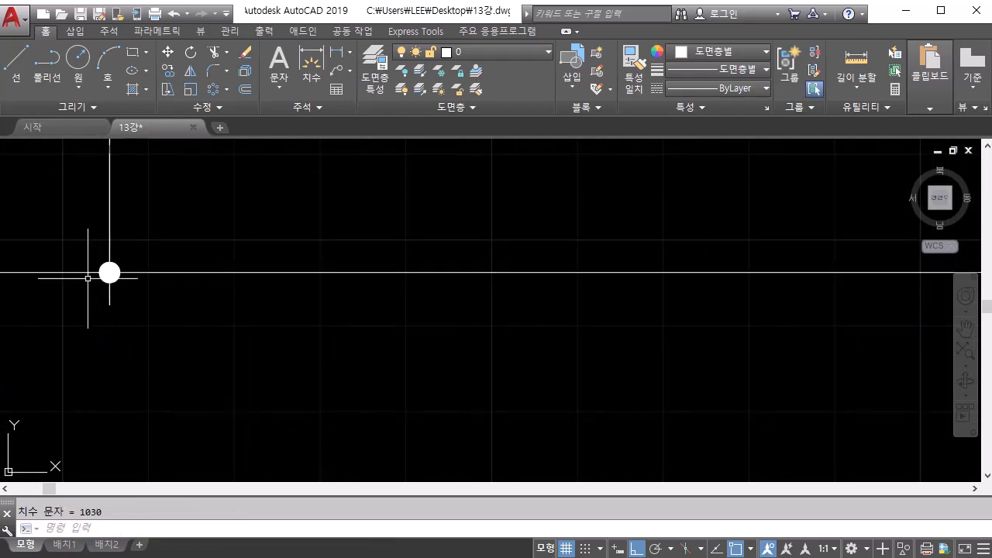
Dimension the lower-right leg square's width, aligning it with the dimension between the two legs.
{"action": "scroll", "coordinate": [90, 277], "scroll_direction": "down", "scroll_amount": 6}
{"action": "middle_click_drag", "start_coordinate": [858, 241], "coordinate": [460, 308]}
{"action": "scroll", "coordinate": [463, 307], "scroll_direction": "up", "scroll_amount": 4}
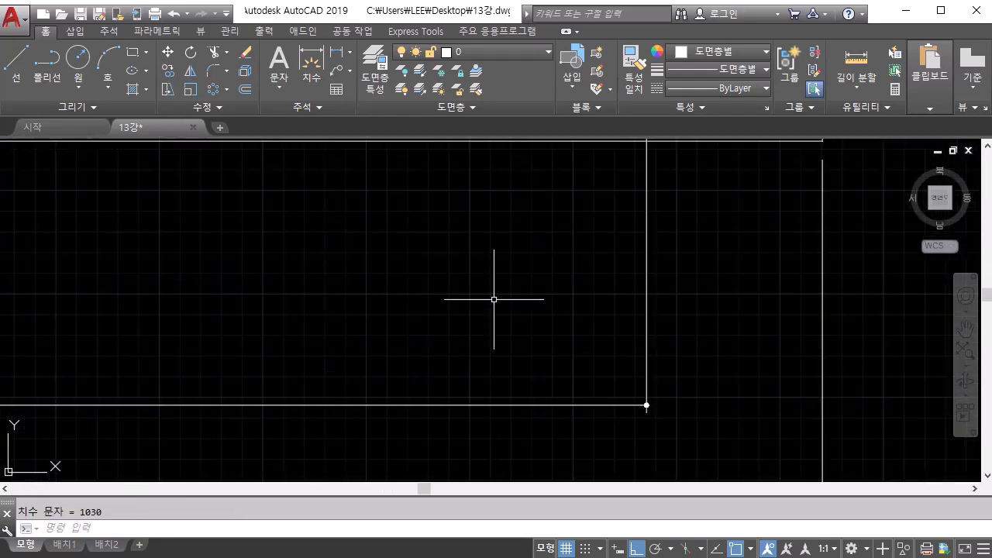
{"action": "middle_click_drag", "start_coordinate": [589, 261], "coordinate": [356, 467]}
{"action": "key", "text": "space"}
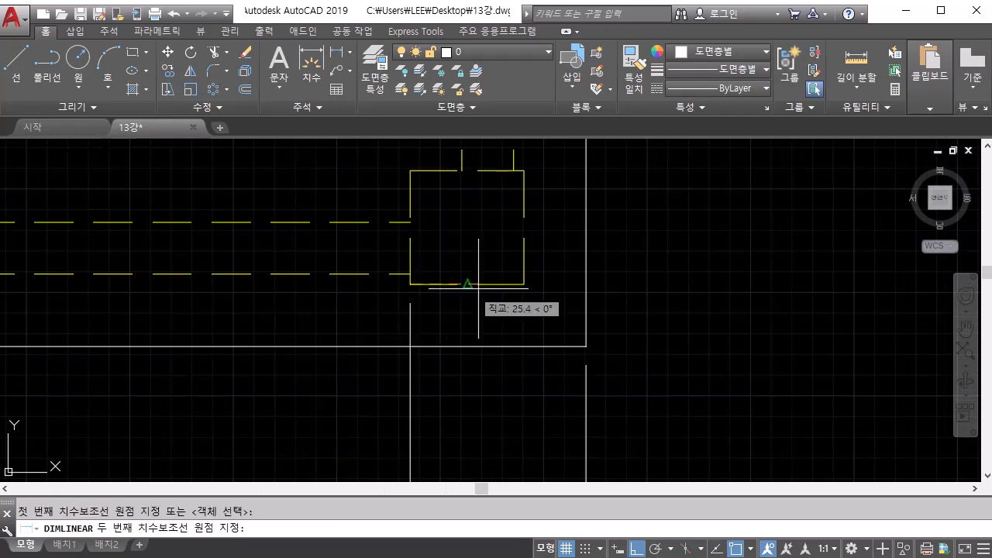
{"action": "left_click", "coordinate": [410, 286]}
{"action": "left_click", "coordinate": [524, 284]}
{"action": "middle_click_drag", "start_coordinate": [514, 399], "coordinate": [547, 169]}
{"action": "scroll", "coordinate": [427, 381], "scroll_direction": "up", "scroll_amount": 2}
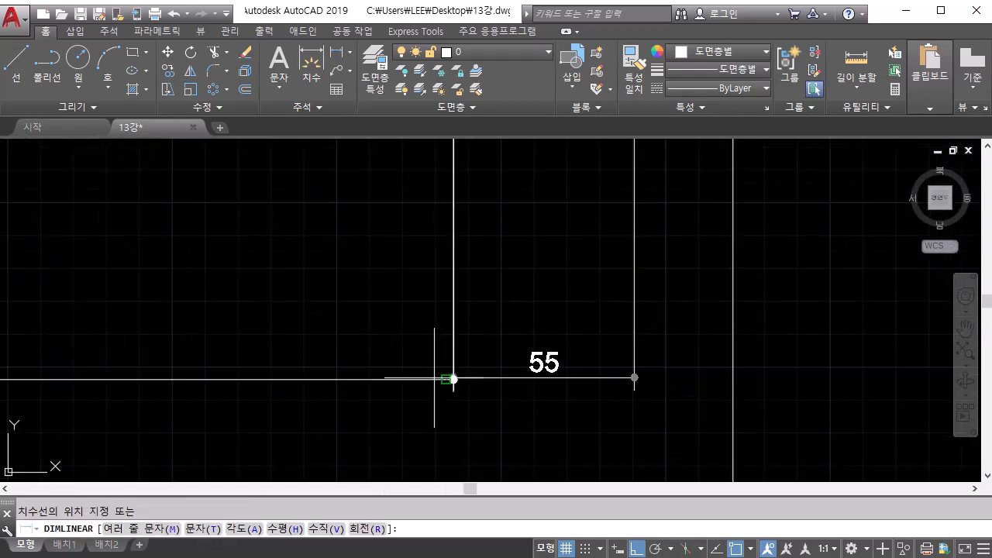
{"action": "left_click", "coordinate": [452, 380]}
Add a vertical linear dimension for the outer rectangle's full depth beside the plan's right edge.
{"action": "scroll", "coordinate": [435, 378], "scroll_direction": "down", "scroll_amount": 6}
{"action": "middle_click_drag", "start_coordinate": [434, 379], "coordinate": [391, 491]}
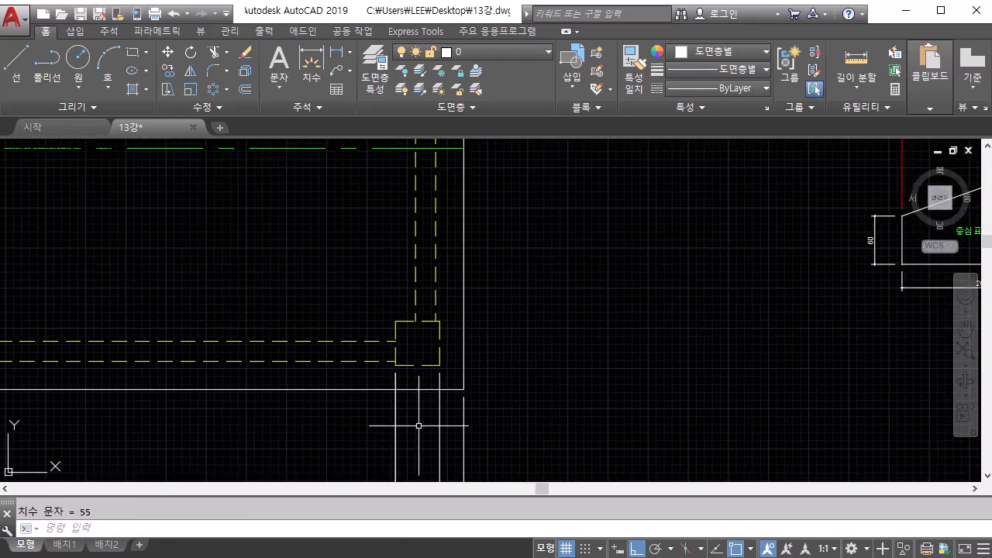
{"action": "scroll", "coordinate": [419, 425], "scroll_direction": "down", "scroll_amount": 2}
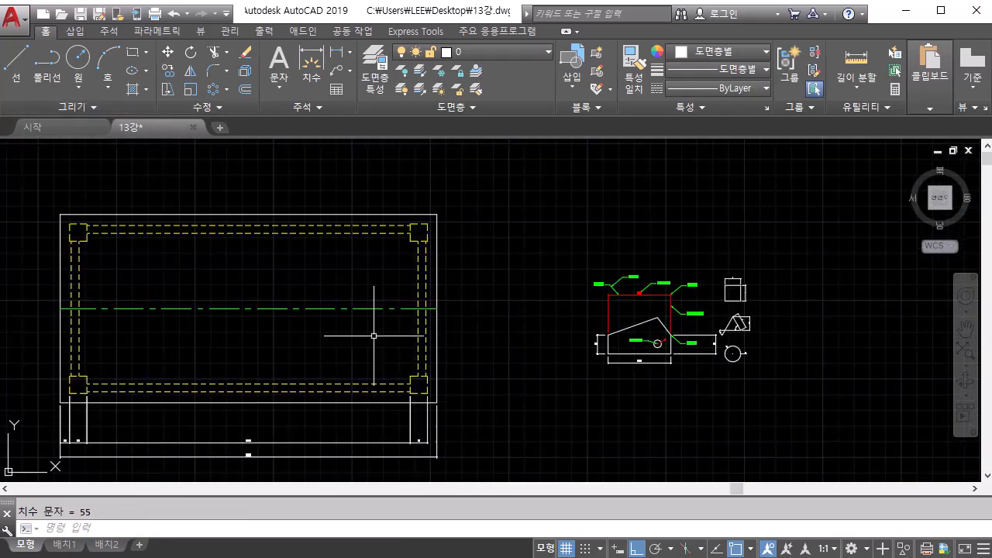
{"action": "key", "text": "Return"}
{"action": "left_click", "coordinate": [437, 402]}
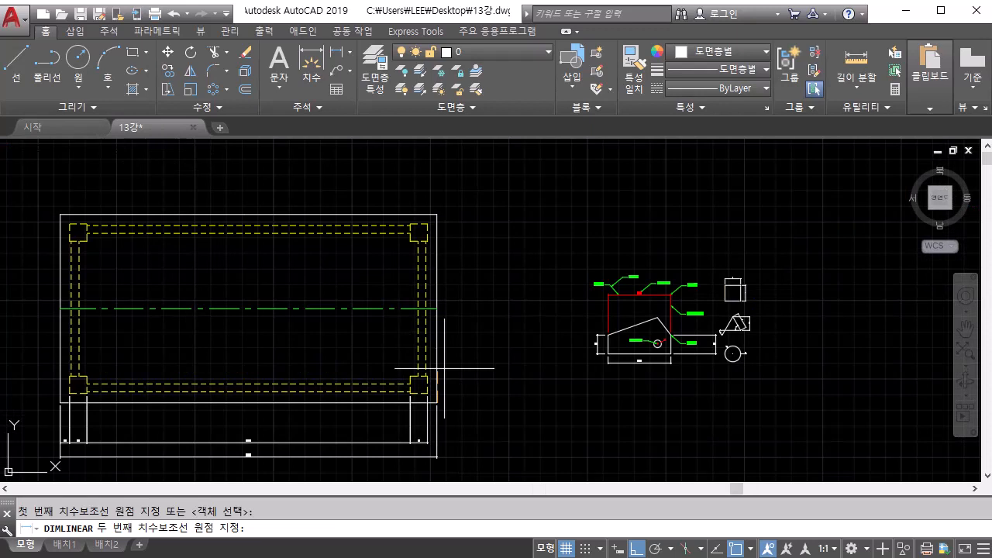
{"action": "left_click", "coordinate": [437, 215]}
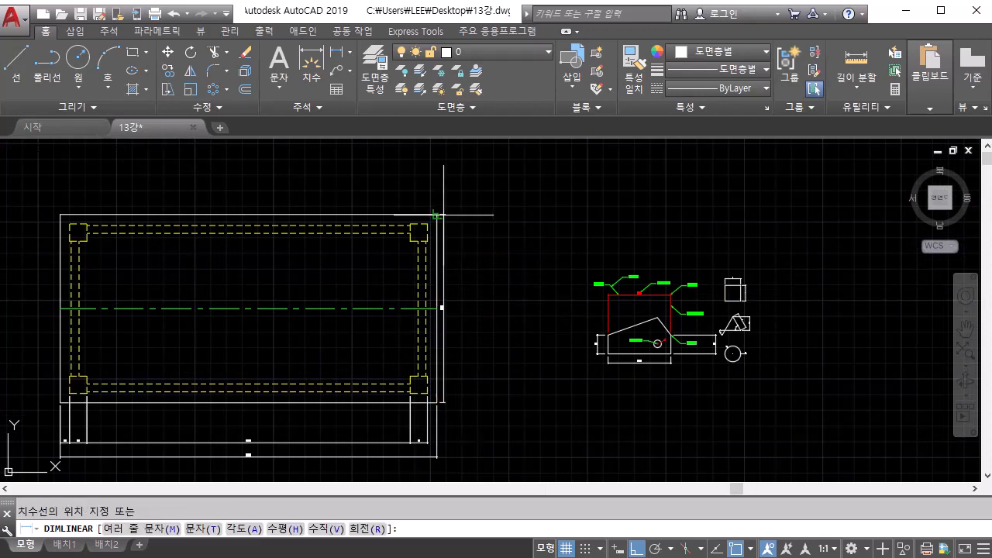
{"action": "left_click", "coordinate": [477, 242]}
Dimension the front view's overall height from tabletop to right leg's foot, aligned with the plan's vertical dimension line.
{"action": "middle_click_drag", "start_coordinate": [445, 427], "coordinate": [483, 221]}
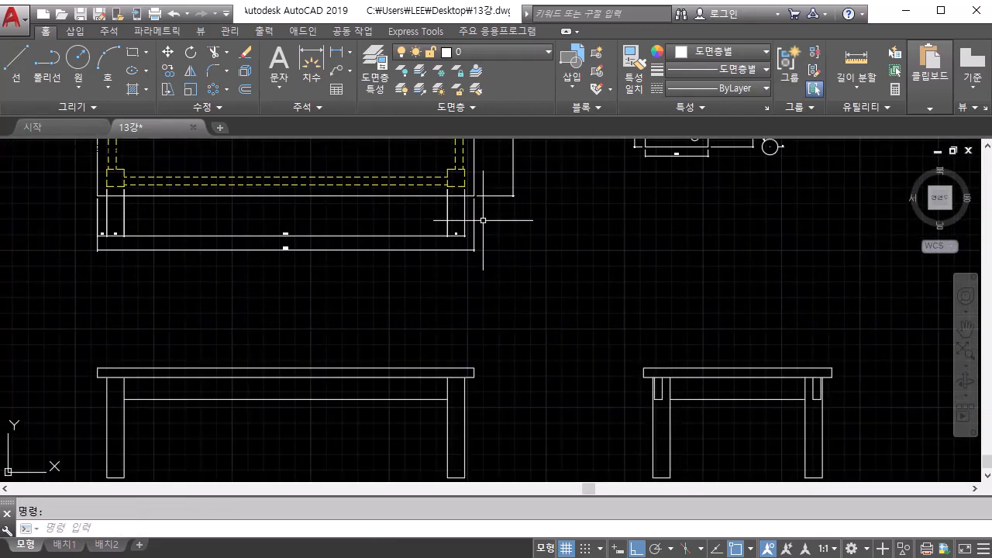
{"action": "key", "text": "Return"}
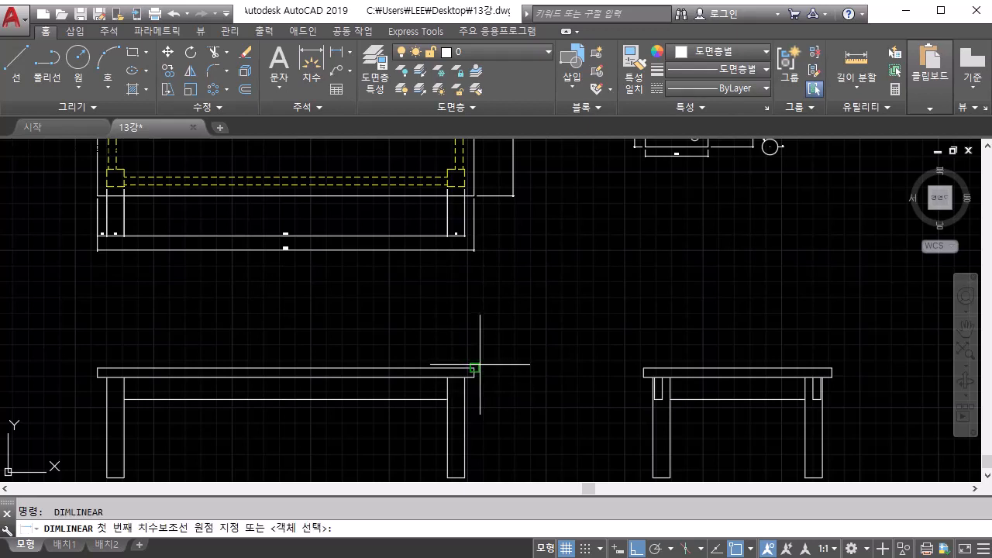
{"action": "left_click", "coordinate": [475, 367]}
{"action": "middle_click_drag", "start_coordinate": [476, 431], "coordinate": [459, 329]}
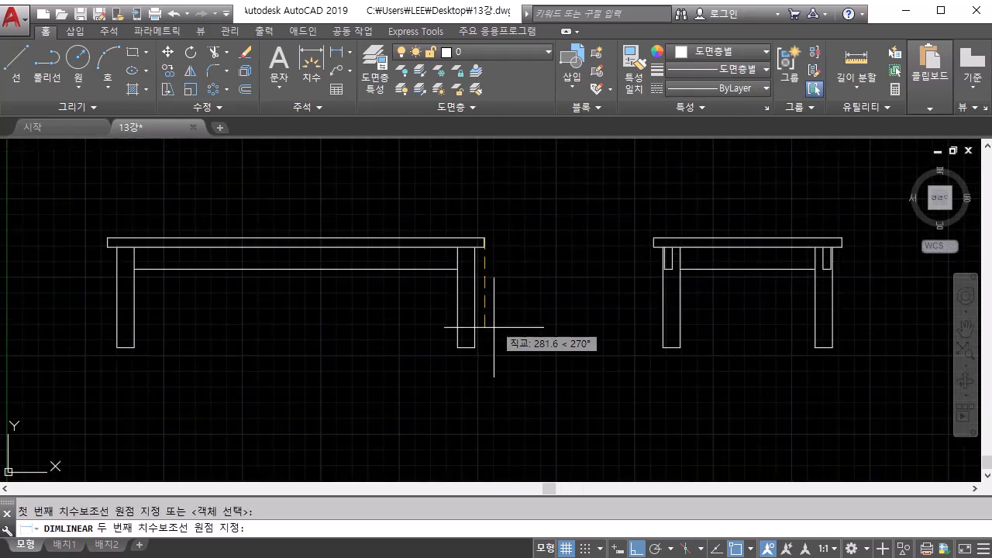
{"action": "left_click", "coordinate": [476, 347]}
{"action": "middle_click_drag", "start_coordinate": [514, 288], "coordinate": [485, 415]}
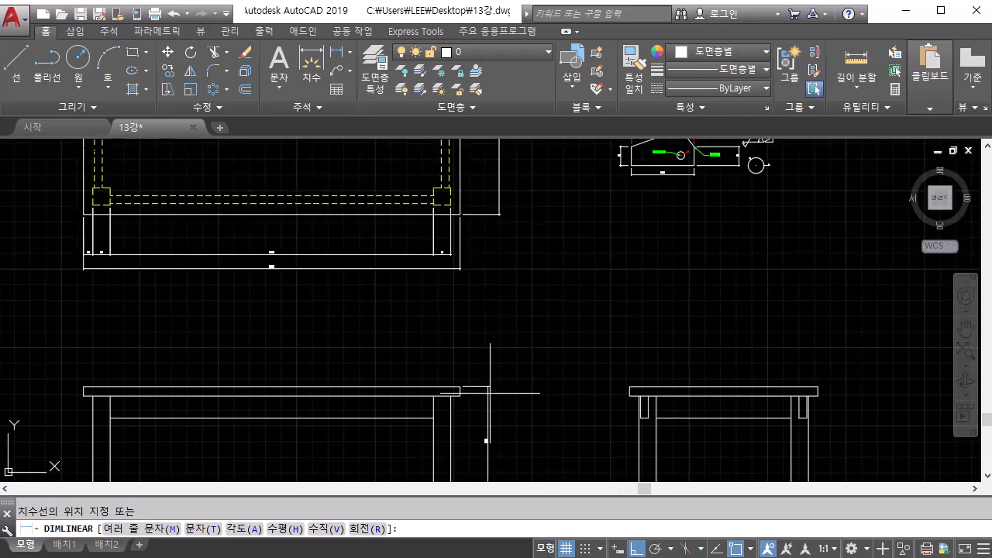
{"action": "scroll", "coordinate": [504, 215], "scroll_direction": "up", "scroll_amount": 6}
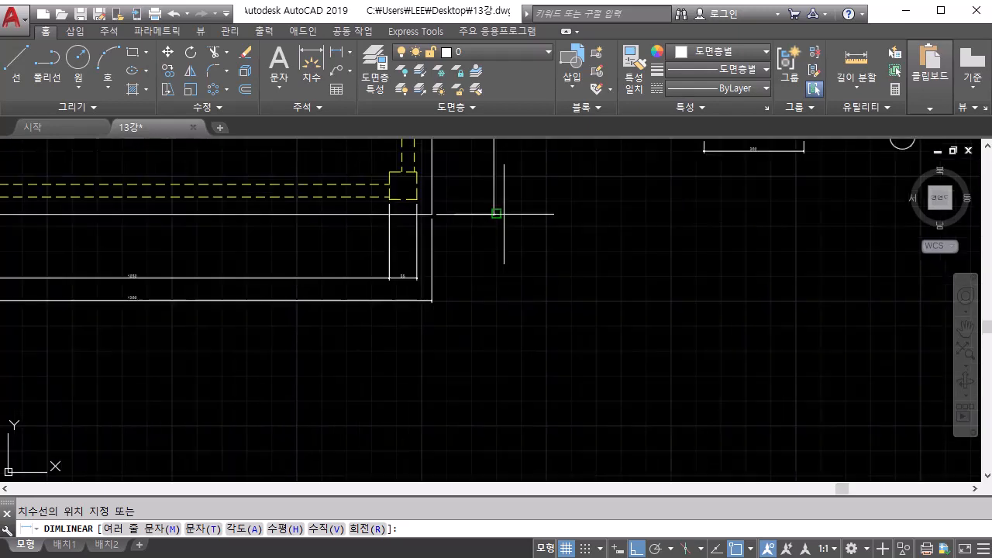
{"action": "scroll", "coordinate": [409, 225], "scroll_direction": "up", "scroll_amount": 3}
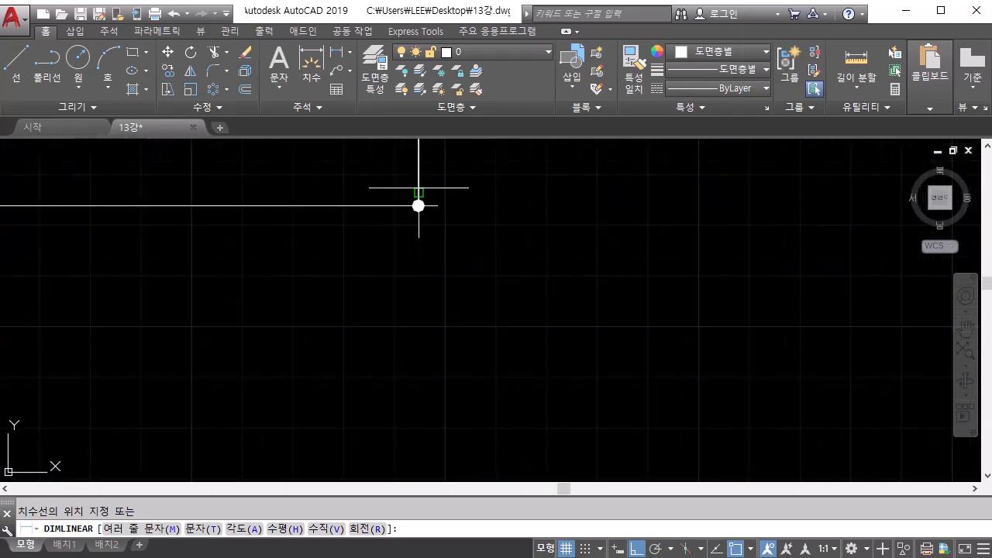
{"action": "left_click", "coordinate": [419, 206]}
Dimension the width of the front view's left leg, placing the dimension just below its foot.
{"action": "scroll", "coordinate": [419, 205], "scroll_direction": "down", "scroll_amount": 8}
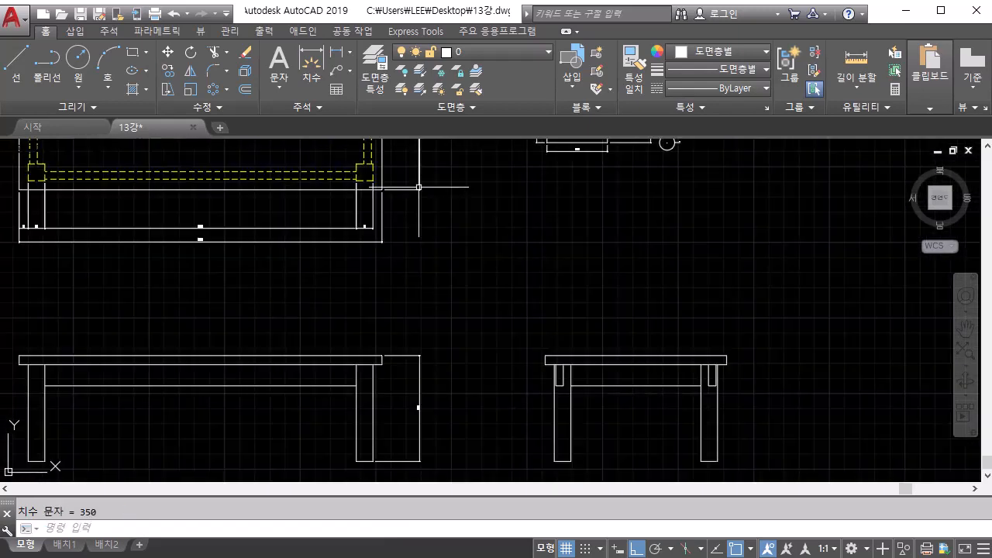
{"action": "scroll", "coordinate": [398, 196], "scroll_direction": "up", "scroll_amount": 2}
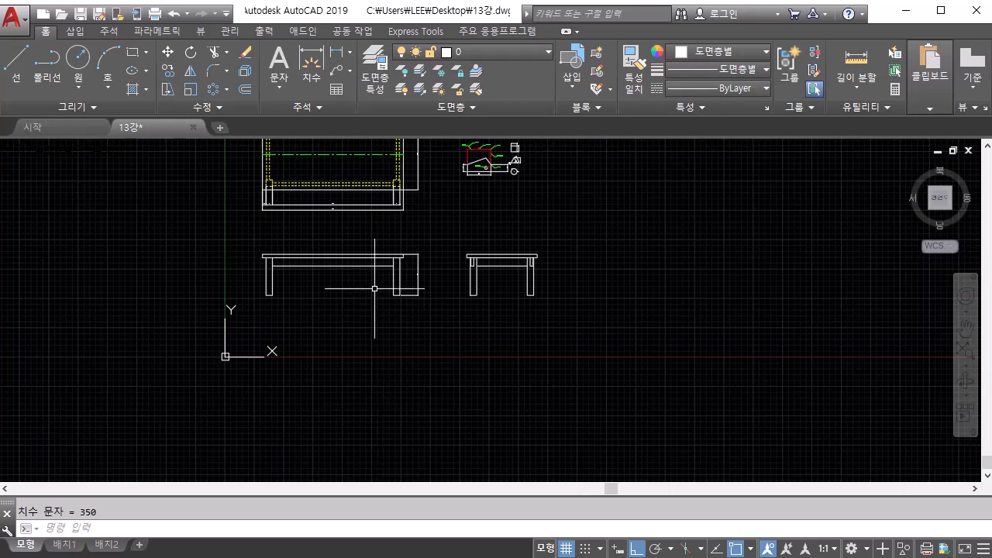
{"action": "scroll", "coordinate": [377, 289], "scroll_direction": "up", "scroll_amount": 2}
{"action": "middle_click_drag", "start_coordinate": [311, 311], "coordinate": [323, 295]}
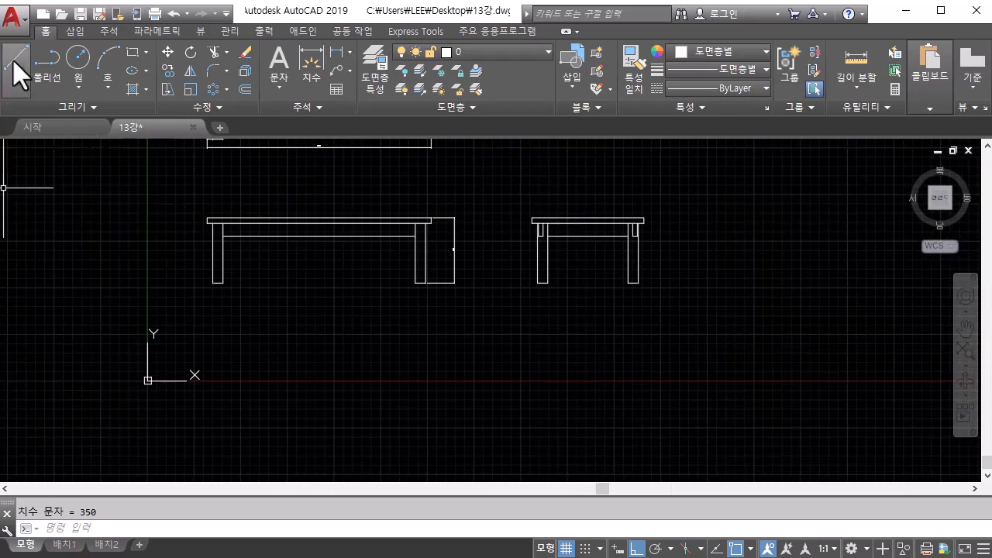
{"action": "left_click", "coordinate": [333, 50]}
{"action": "left_click", "coordinate": [213, 282]}
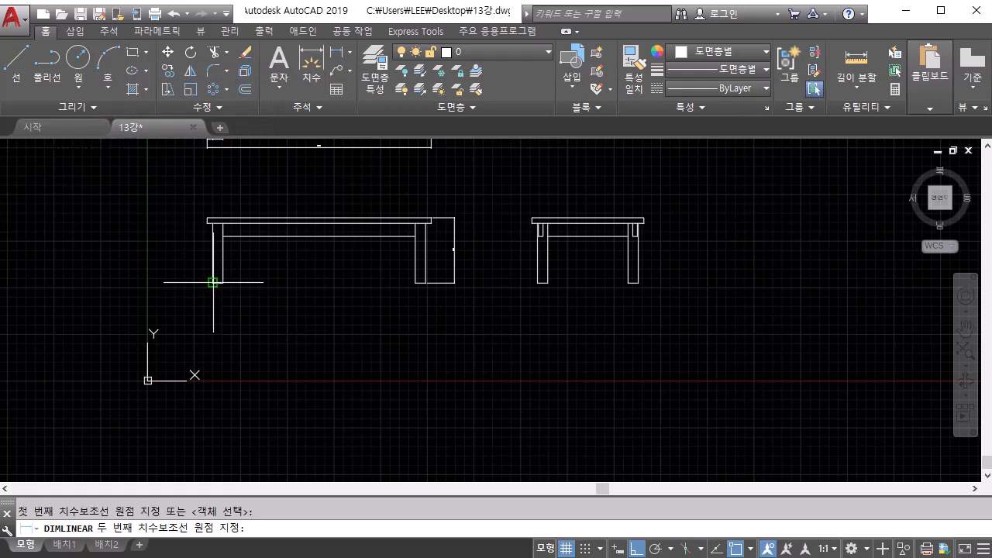
{"action": "left_click", "coordinate": [222, 282]}
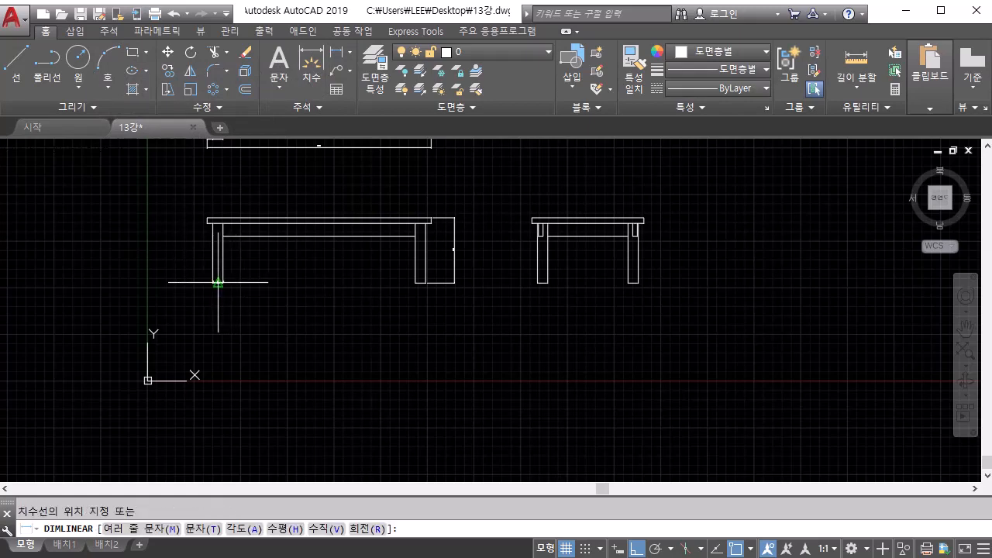
{"action": "left_click", "coordinate": [219, 298]}
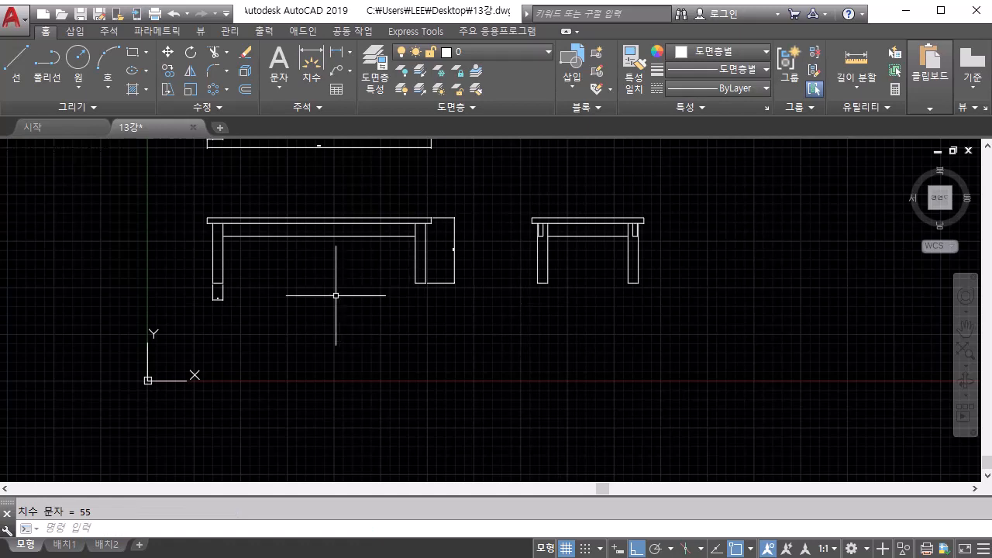
Dimension the clear distance between the front view's two legs, aligning it with the left leg's width dimension.
{"action": "key", "text": "space"}
{"action": "scroll", "coordinate": [218, 283], "scroll_direction": "up", "scroll_amount": 4}
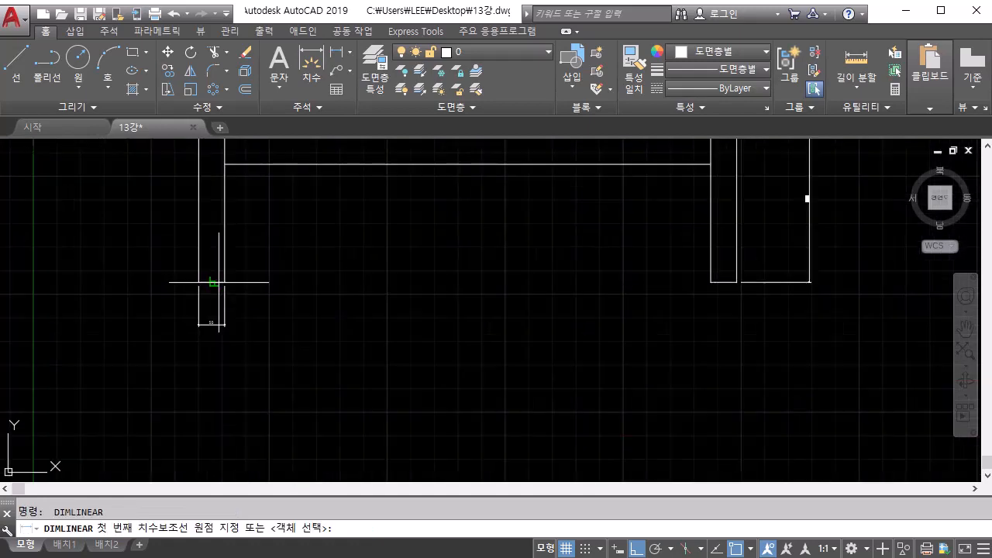
{"action": "left_click", "coordinate": [221, 283]}
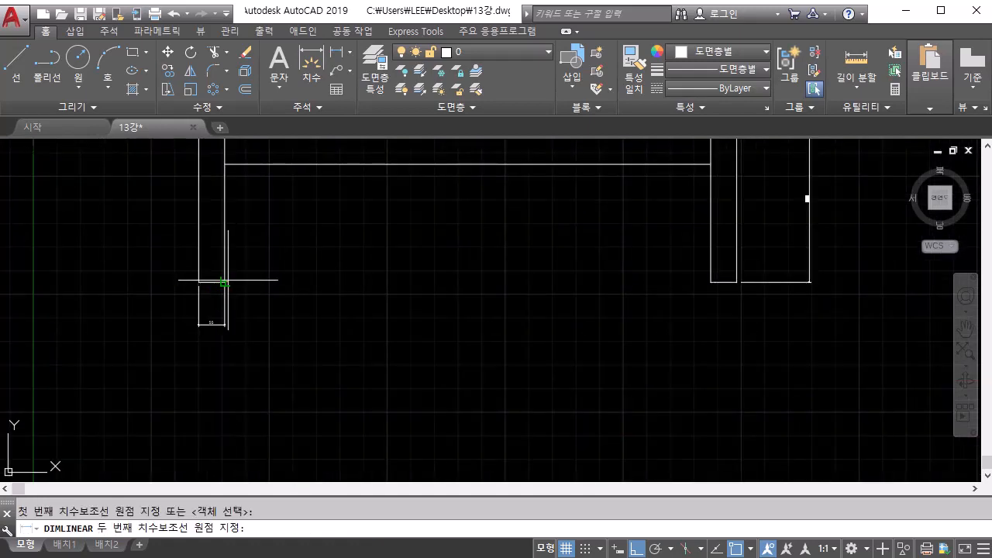
{"action": "left_click", "coordinate": [711, 281]}
{"action": "scroll", "coordinate": [210, 326], "scroll_direction": "up", "scroll_amount": 10}
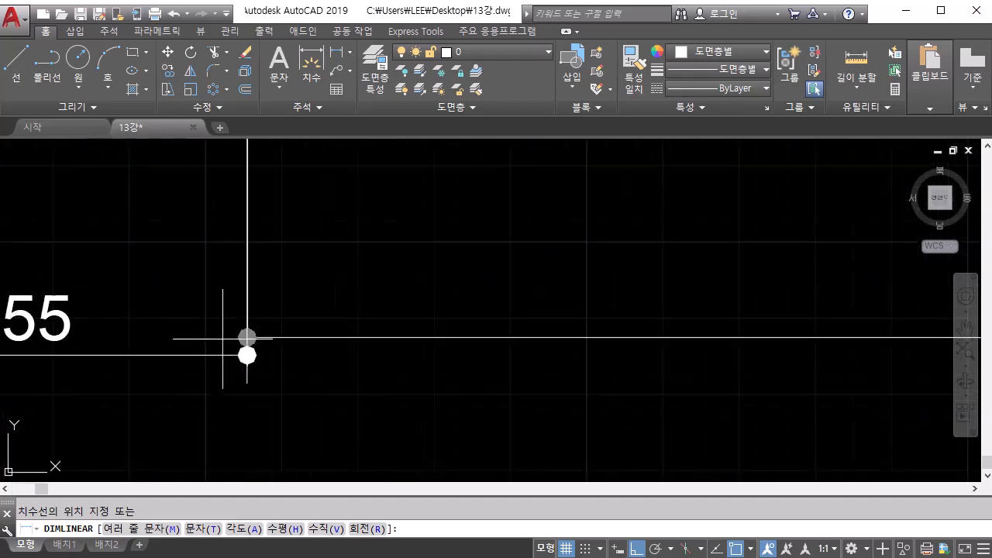
{"action": "left_click", "coordinate": [183, 353]}
Dimension the width of the front view's right leg, aligned with the dimension between the legs.
{"action": "scroll", "coordinate": [183, 353], "scroll_direction": "down", "scroll_amount": 10}
{"action": "middle_click_drag", "start_coordinate": [818, 323], "coordinate": [238, 313]}
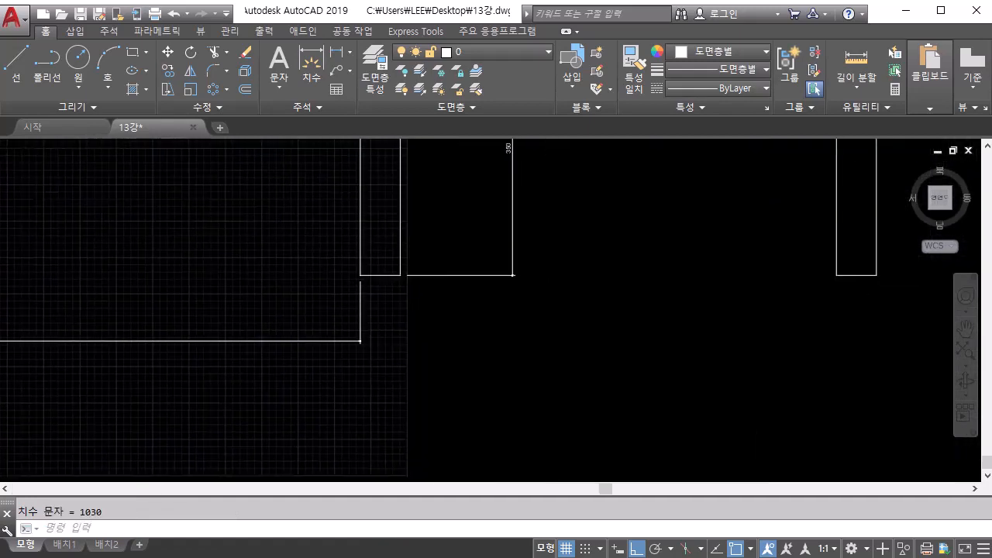
{"action": "scroll", "coordinate": [252, 308], "scroll_direction": "up", "scroll_amount": 4}
{"action": "key", "text": "space"}
{"action": "left_click", "coordinate": [525, 225]}
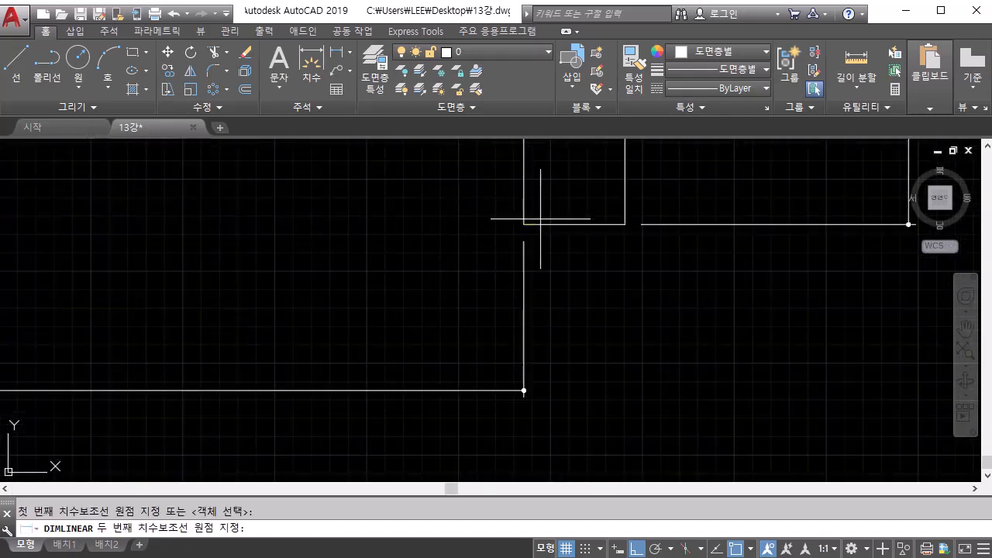
{"action": "left_click", "coordinate": [625, 225]}
{"action": "left_click", "coordinate": [424, 394]}
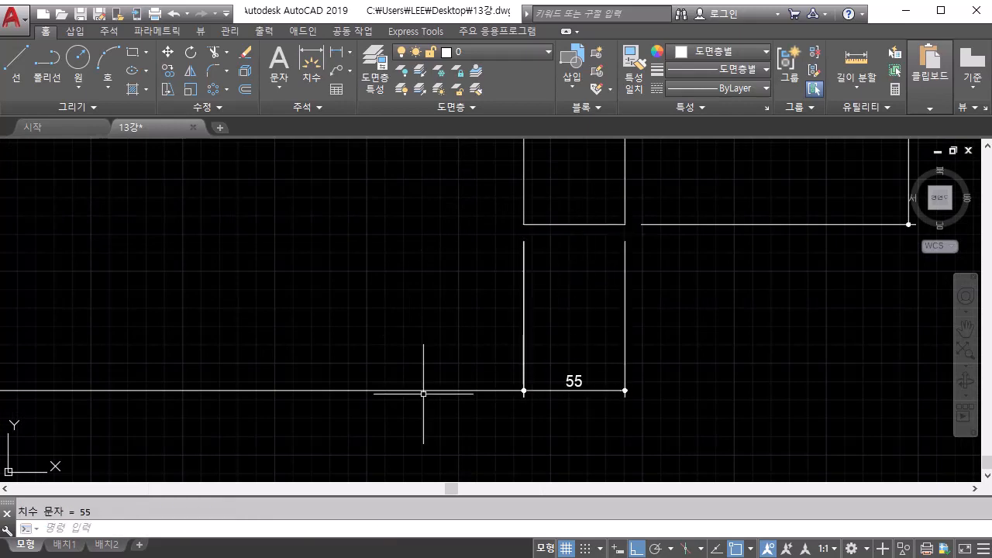
Dimension the overall width across the outer edges of the front view's legs, placing it below the existing dimension row.
{"action": "scroll", "coordinate": [423, 393], "scroll_direction": "down", "scroll_amount": 2}
{"action": "middle_click_drag", "start_coordinate": [423, 393], "coordinate": [585, 293]}
{"action": "scroll", "coordinate": [585, 293], "scroll_direction": "down", "scroll_amount": 1}
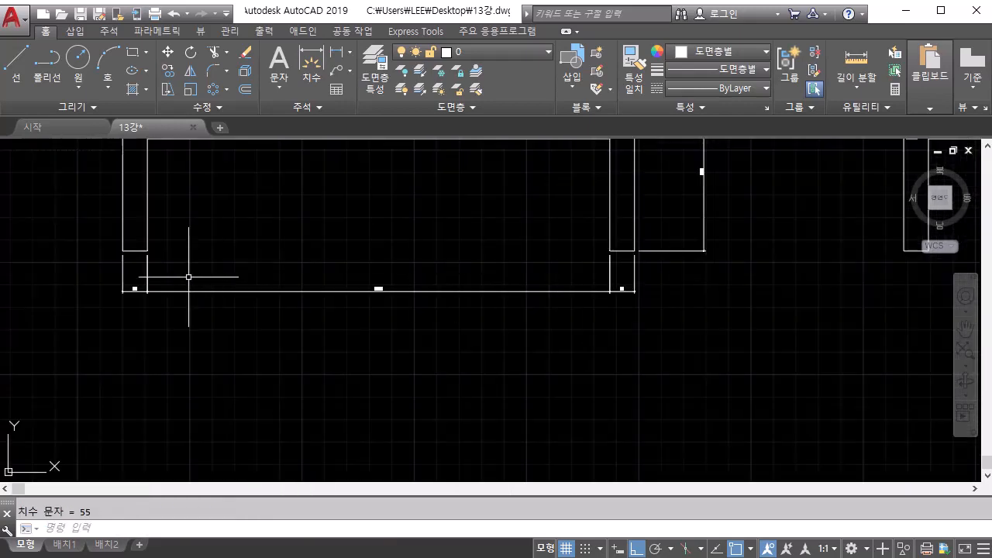
{"action": "key", "text": "space"}
{"action": "left_click", "coordinate": [122, 250]}
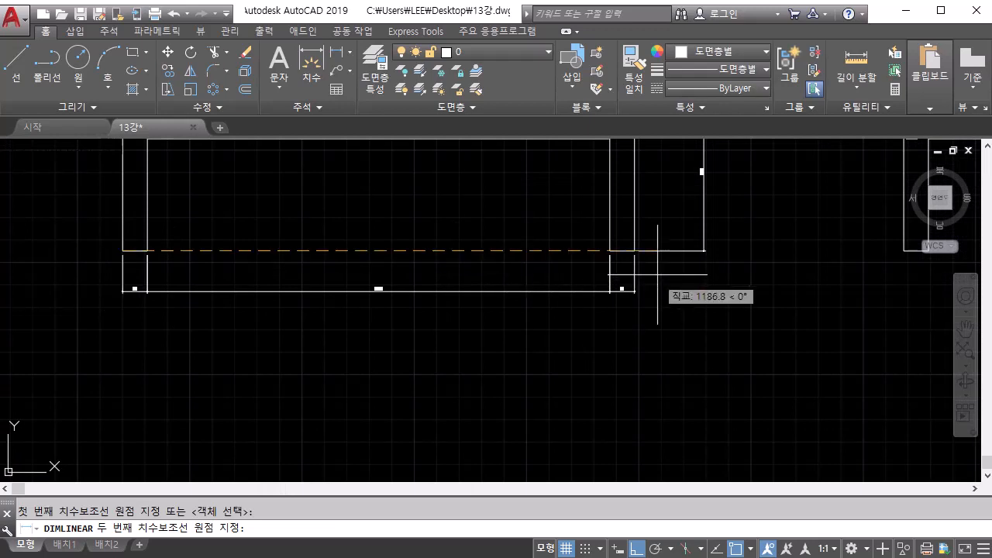
{"action": "left_click", "coordinate": [635, 250]}
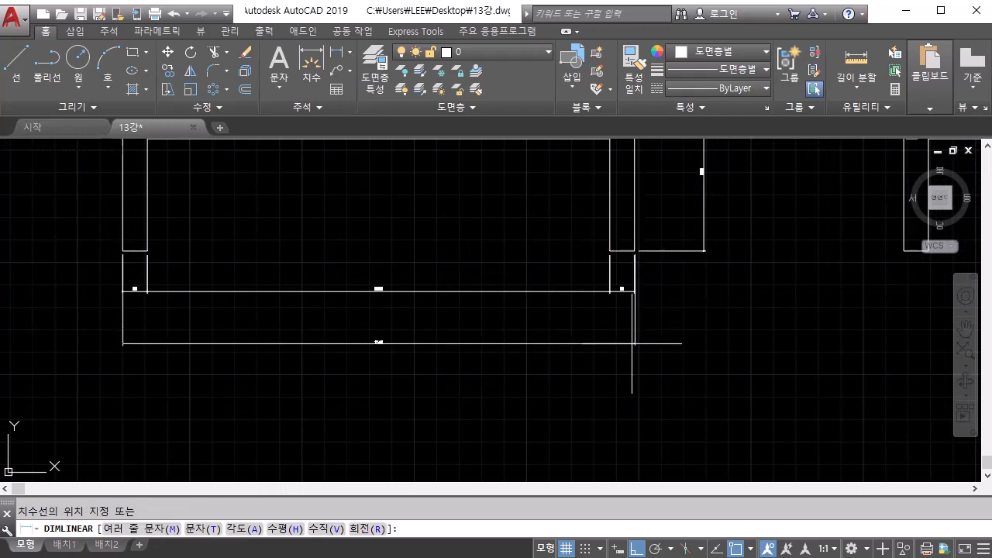
{"action": "left_click", "coordinate": [632, 344]}
Dimension the width of the side view's left leg, aligning it with the front view's leg-width dimensions.
{"action": "middle_click_drag", "start_coordinate": [713, 355], "coordinate": [428, 346]}
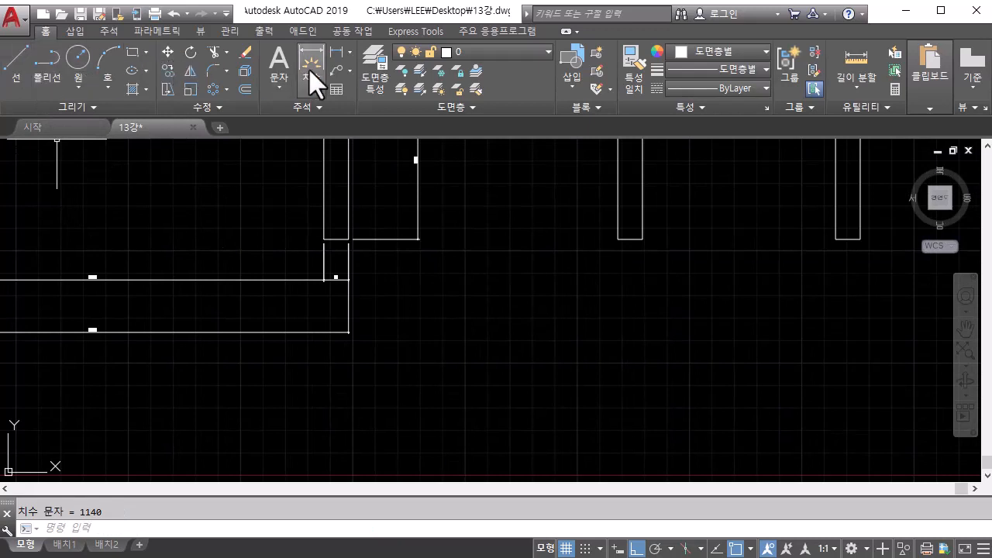
{"action": "left_click", "coordinate": [334, 49]}
{"action": "left_click", "coordinate": [618, 238]}
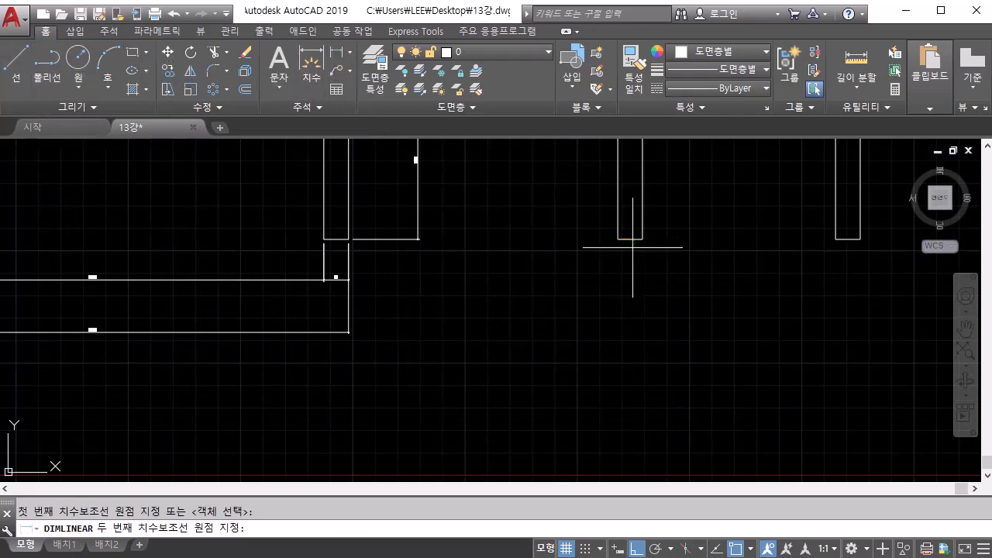
{"action": "left_click", "coordinate": [642, 238]}
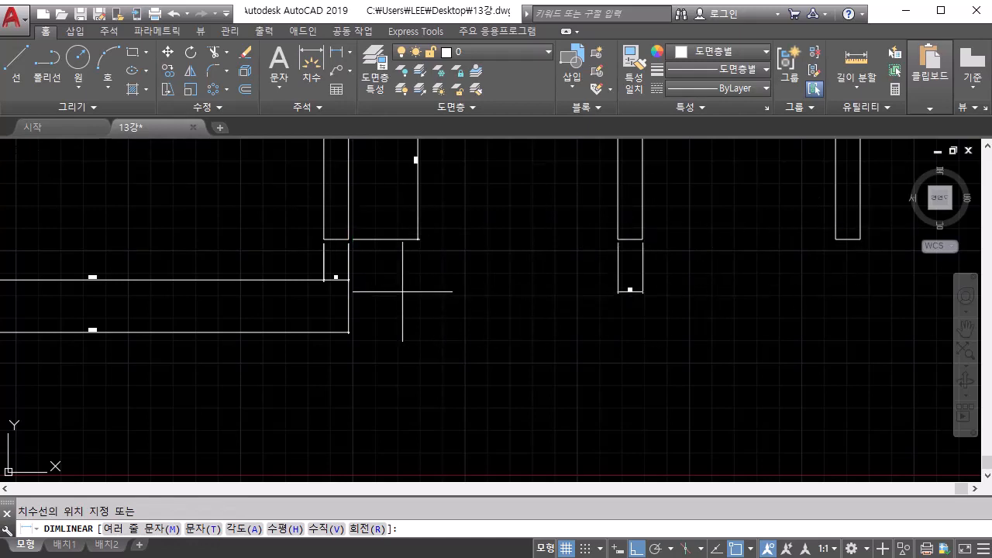
{"action": "scroll", "coordinate": [360, 284], "scroll_direction": "up", "scroll_amount": 6}
{"action": "left_click", "coordinate": [283, 258]}
Dimension the overall width across the side view's legs, aligned with the front view's overall leg dimension.
{"action": "scroll", "coordinate": [108, 248], "scroll_direction": "down", "scroll_amount": 6}
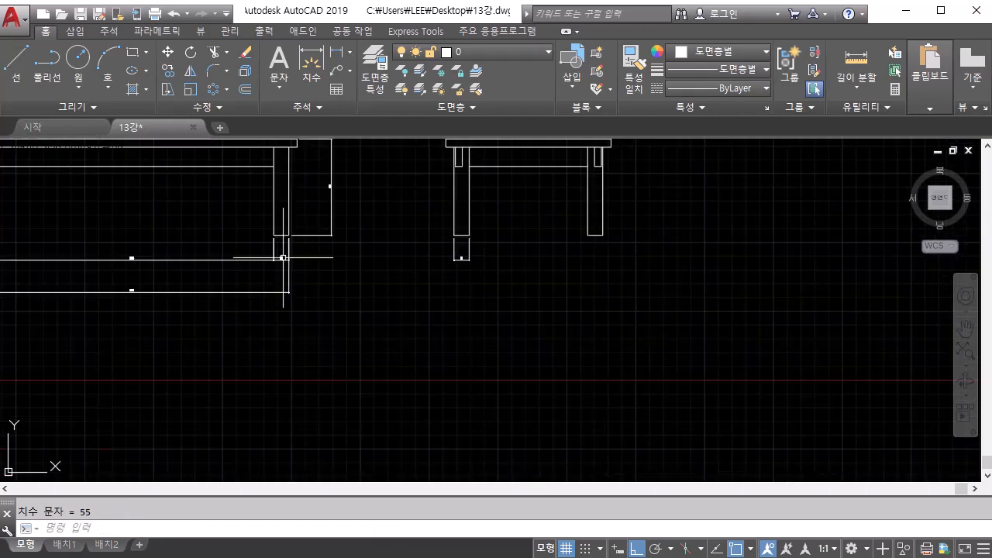
{"action": "key", "text": "Return"}
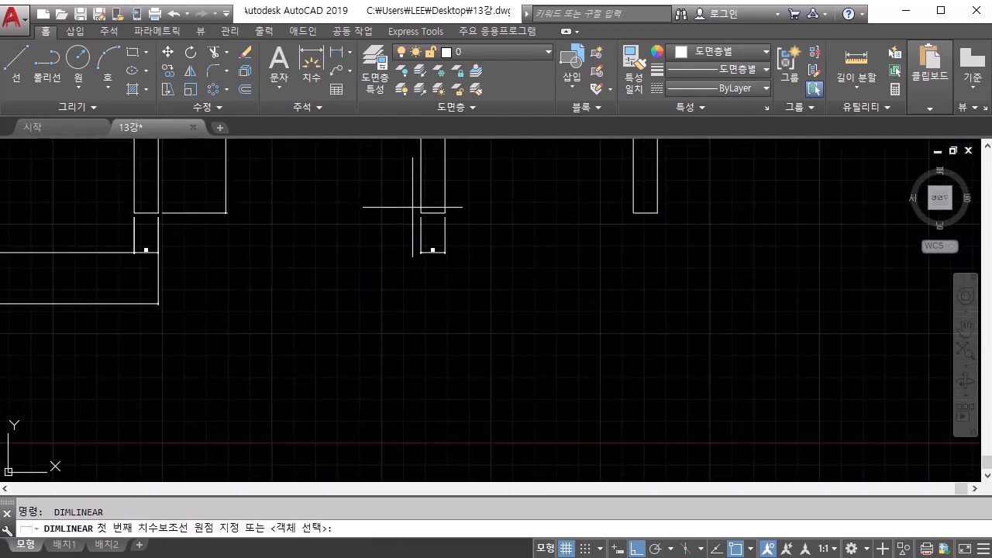
{"action": "left_click", "coordinate": [421, 213]}
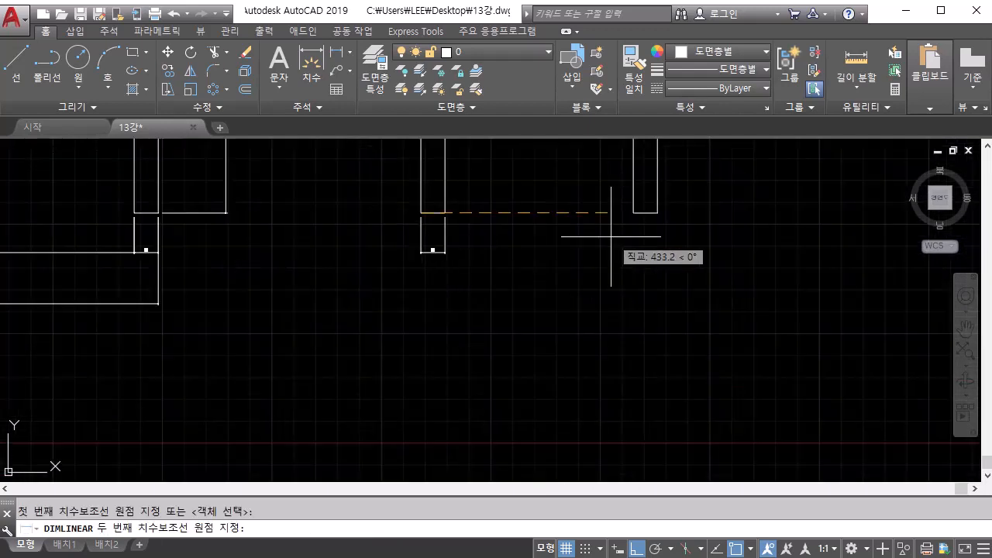
{"action": "left_click", "coordinate": [658, 212]}
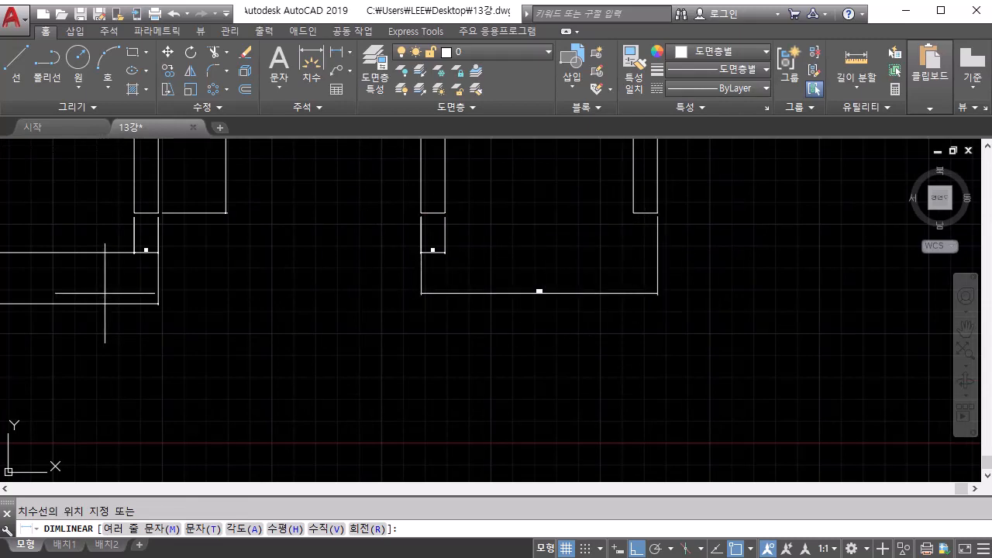
{"action": "scroll", "coordinate": [106, 293], "scroll_direction": "up", "scroll_amount": 4}
{"action": "left_click", "coordinate": [198, 310]}
Examine the dimension text size across the three views and around the legs of the front and side views.
{"action": "scroll", "coordinate": [198, 310], "scroll_direction": "down", "scroll_amount": 4}
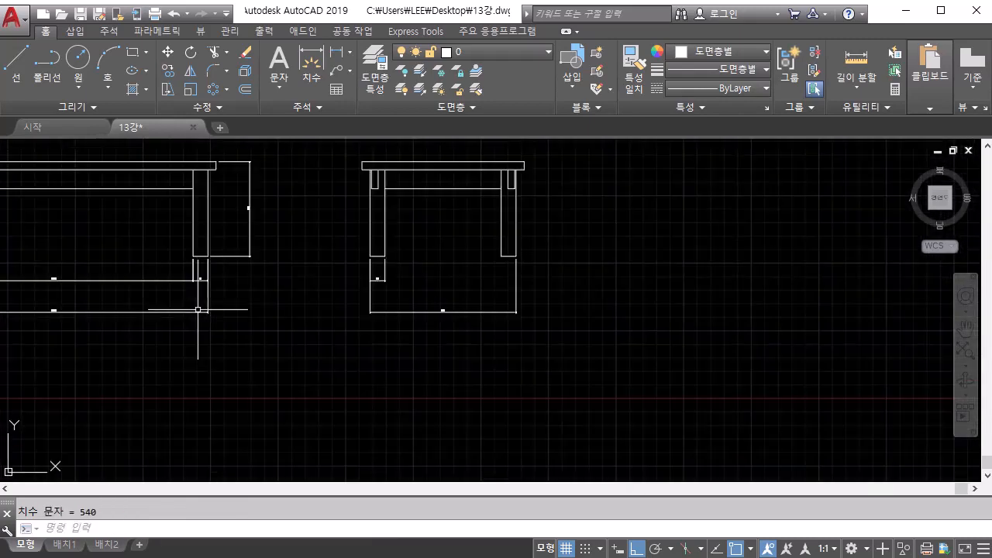
{"action": "mouse_move", "coordinate": [372, 350]}
{"action": "middle_mouse_down"}
{"action": "mouse_move", "coordinate": [522, 348]}
{"action": "mouse_move", "coordinate": [581, 403]}
{"action": "mouse_move", "coordinate": [571, 385]}
{"action": "mouse_move", "coordinate": [612, 413]}
{"action": "mouse_move", "coordinate": [621, 448]}
{"action": "middle_mouse_up"}
{"action": "scroll", "coordinate": [594, 408], "scroll_direction": "down", "scroll_amount": 1}
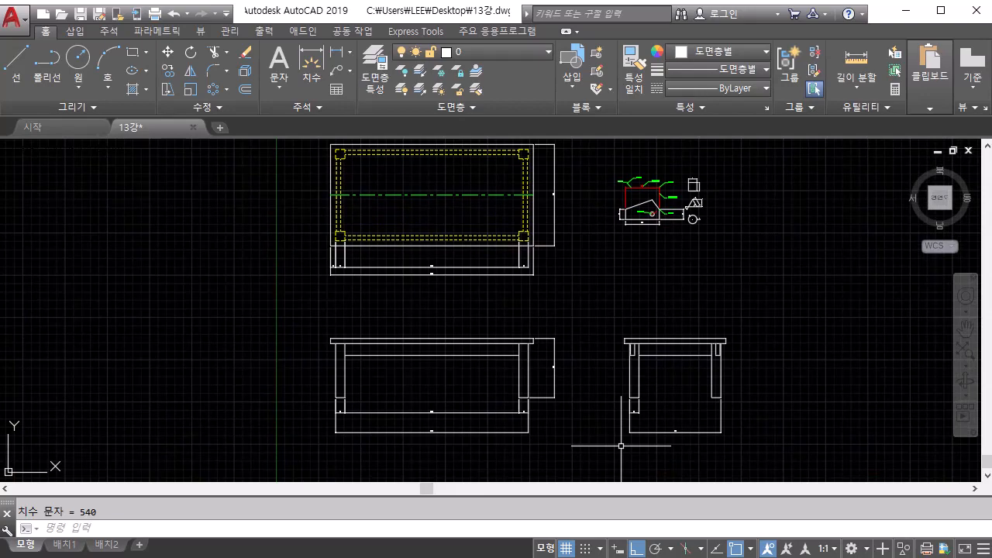
{"action": "scroll", "coordinate": [621, 446], "scroll_direction": "up", "scroll_amount": 2}
{"action": "scroll", "coordinate": [463, 398], "scroll_direction": "up", "scroll_amount": 4}
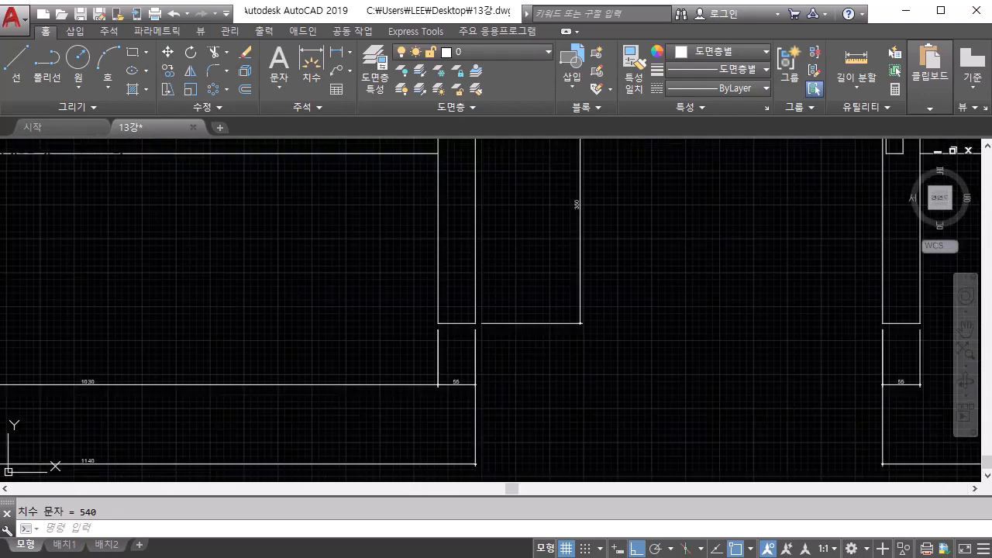
{"action": "mouse_move", "coordinate": [528, 413]}
{"action": "middle_mouse_down"}
{"action": "mouse_move", "coordinate": [293, 381]}
{"action": "mouse_move", "coordinate": [273, 348]}
{"action": "middle_mouse_up"}
{"action": "scroll", "coordinate": [293, 378], "scroll_direction": "up", "scroll_amount": 2}
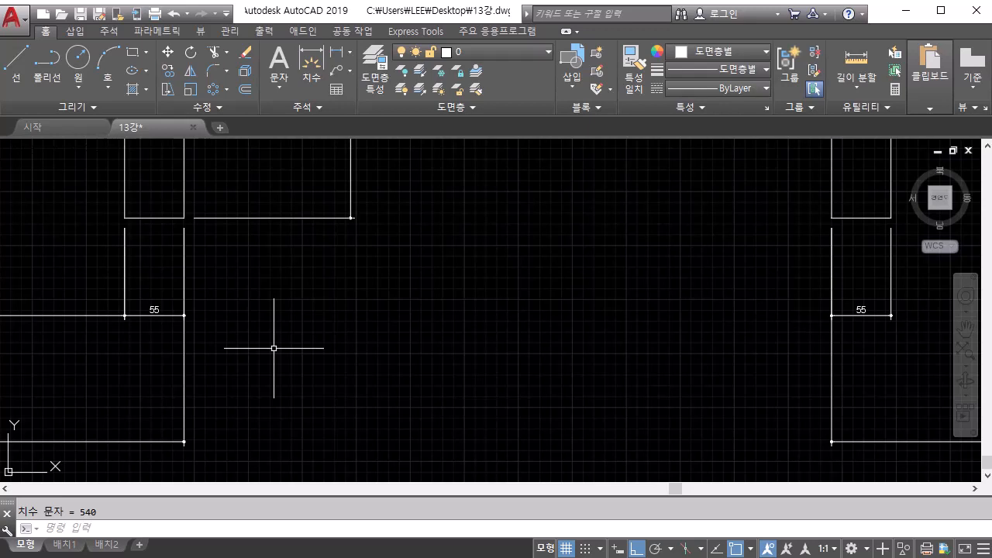
Create a new dimension style named x10 based on ISO-25 and continue to its settings.
{"action": "left_click", "coordinate": [329, 106]}
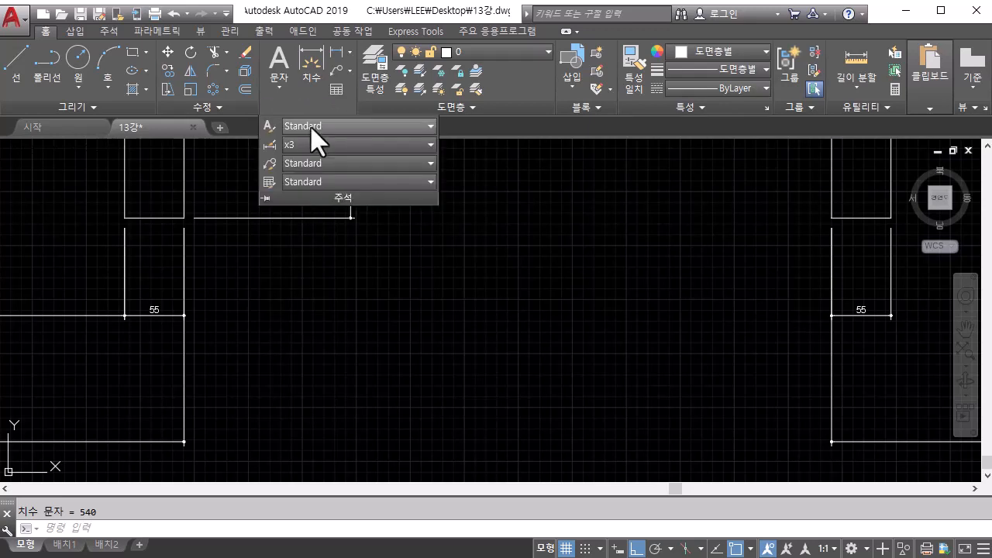
{"action": "left_click", "coordinate": [269, 146]}
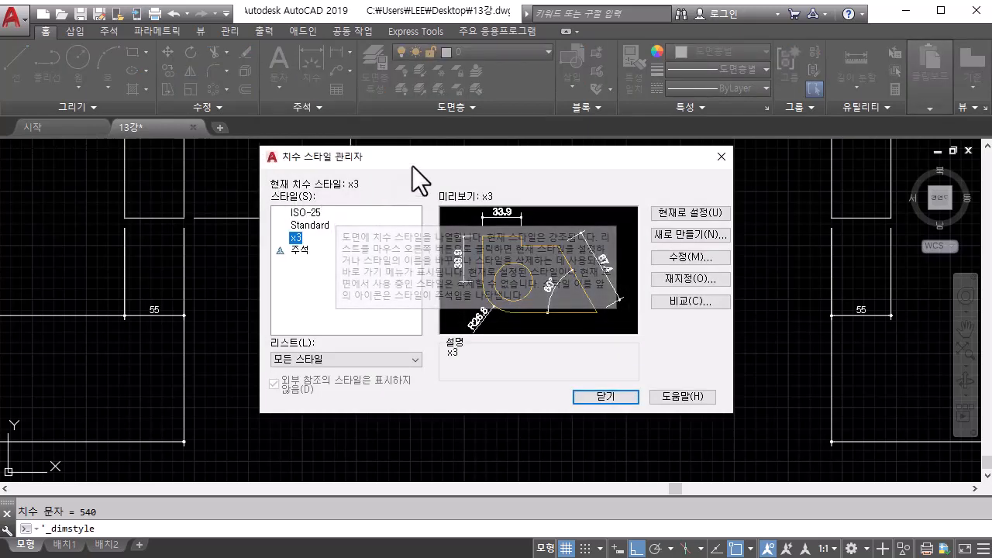
{"action": "left_click_drag", "start_coordinate": [417, 157], "coordinate": [433, 185]}
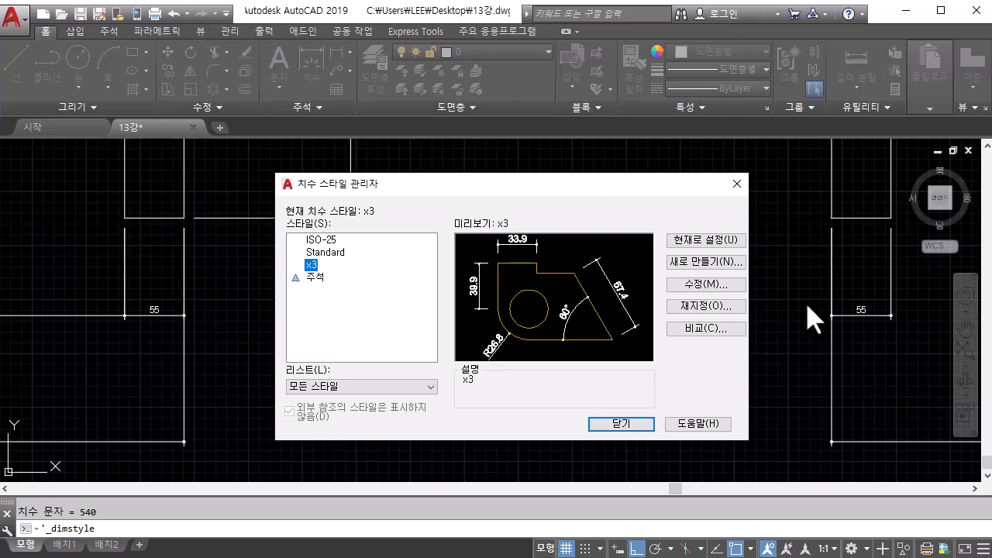
{"action": "left_click", "coordinate": [719, 264]}
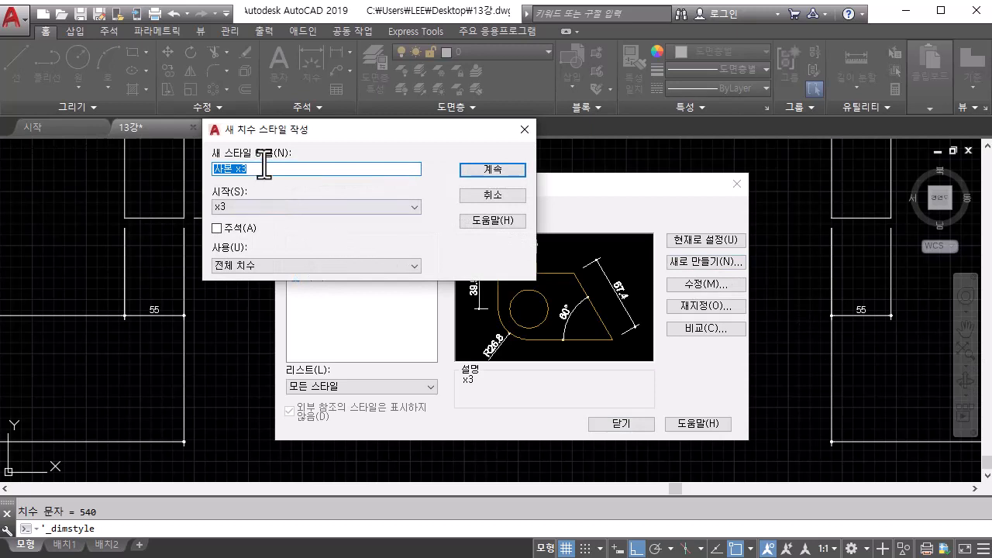
{"action": "left_click_drag", "start_coordinate": [252, 170], "coordinate": [203, 168]}
{"action": "key", "text": "Delete"}
{"action": "key", "text": "Delete"}
{"action": "key", "text": "BackSpace"}
{"action": "type", "text": "10"}
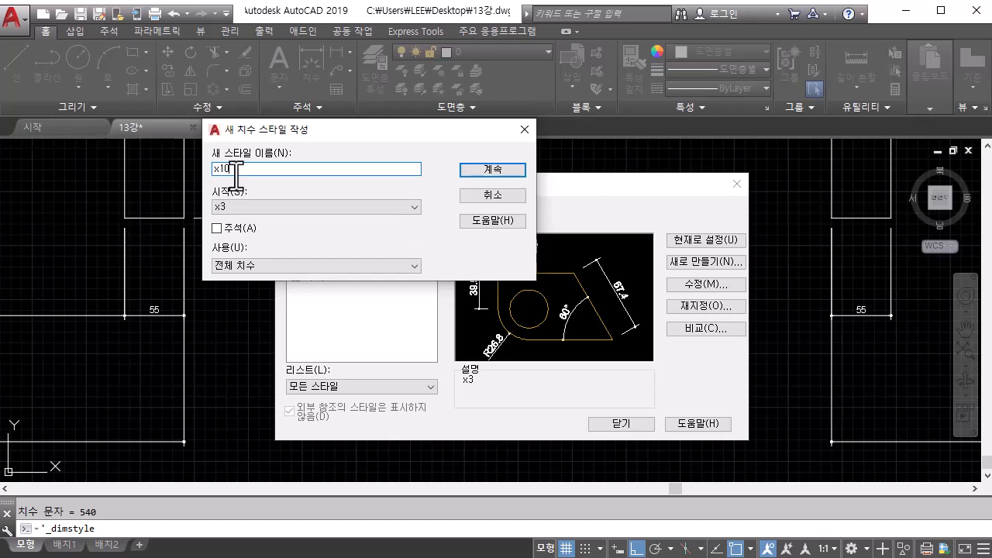
{"action": "left_click", "coordinate": [270, 204]}
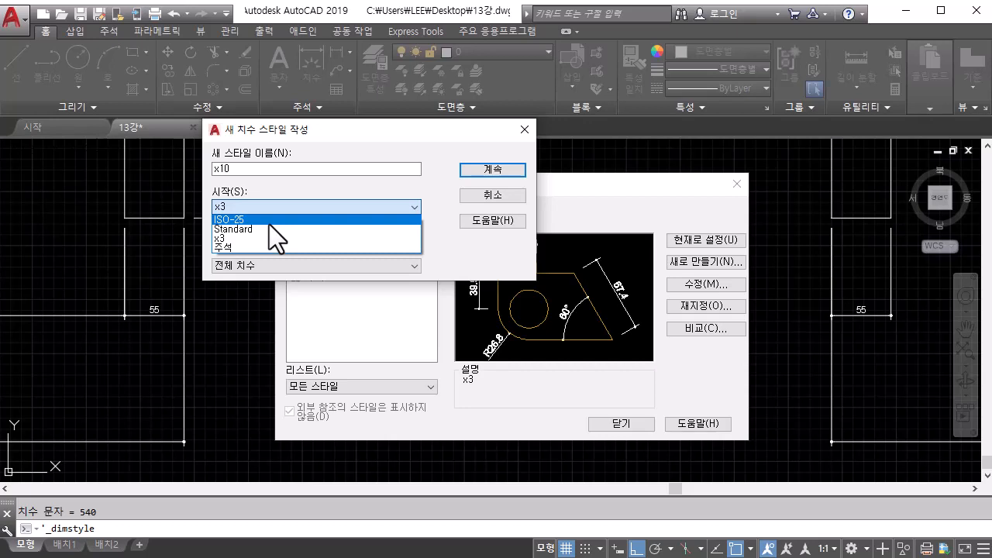
{"action": "left_click", "coordinate": [269, 223]}
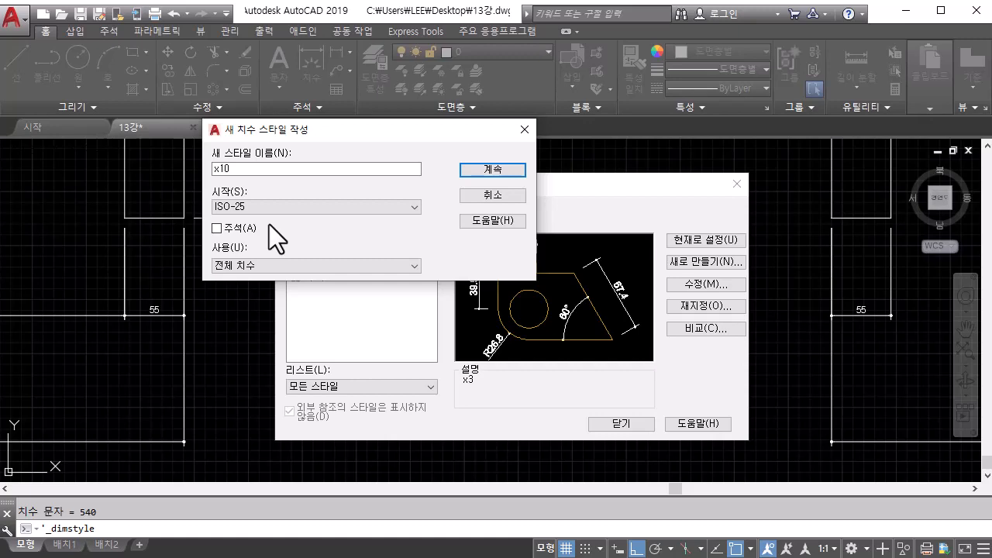
{"action": "left_click", "coordinate": [496, 178]}
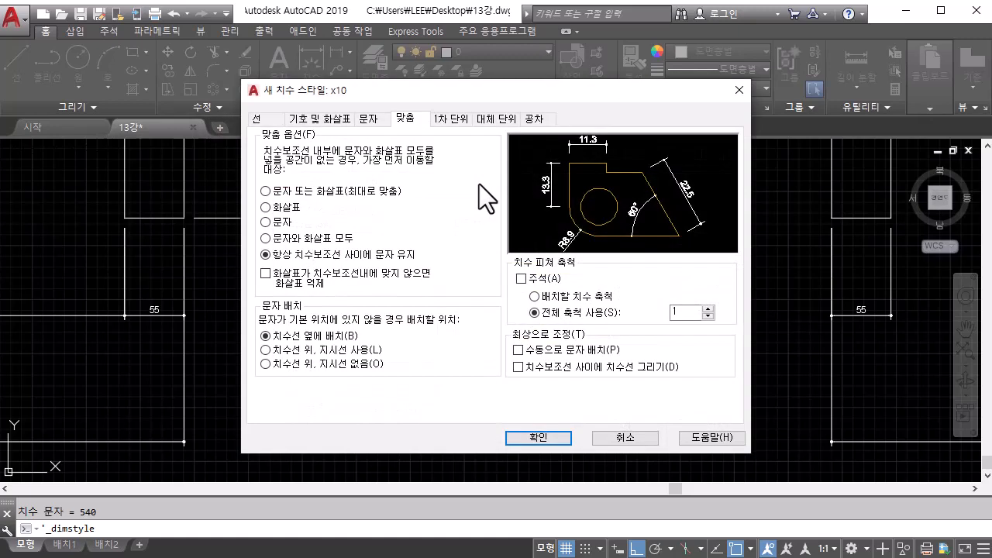
Set the x10 style's overall scale to 10, accept it and make it the current dimension style.
{"action": "left_click_drag", "start_coordinate": [454, 91], "coordinate": [421, 76]}
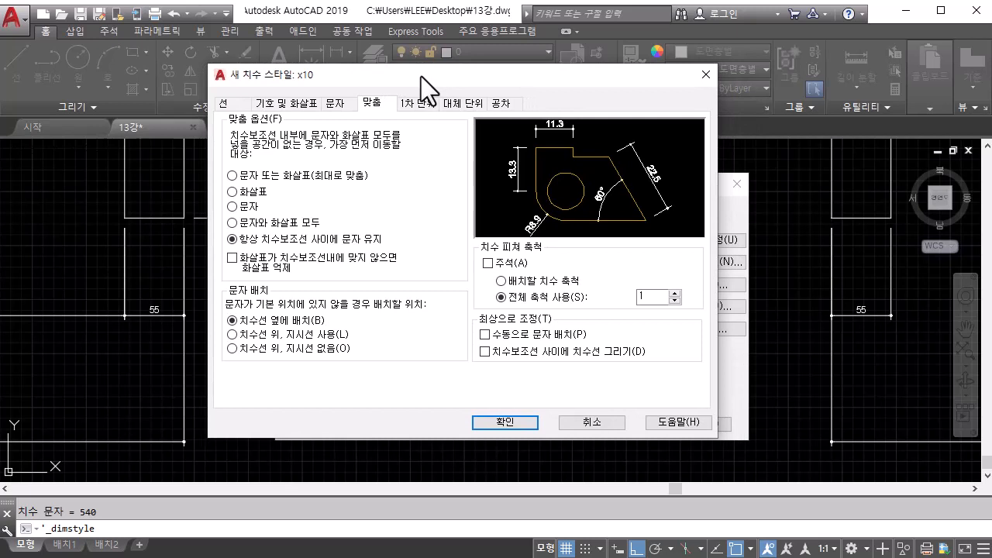
{"action": "double_click", "coordinate": [640, 295]}
{"action": "type", "text": "10"}
{"action": "left_click", "coordinate": [504, 423]}
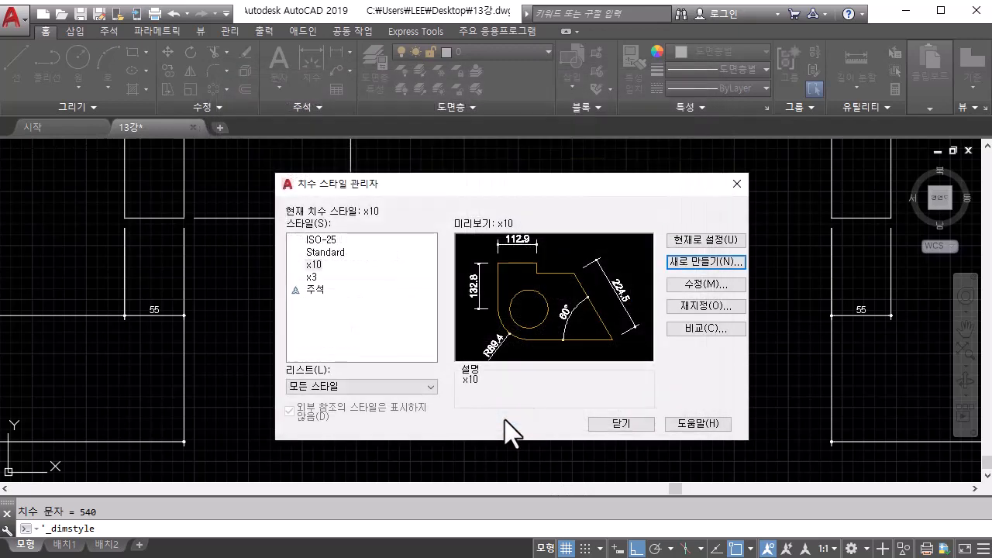
{"action": "left_click", "coordinate": [695, 241]}
{"action": "left_click", "coordinate": [605, 422]}
Dimension the clear distance between the side view's legs in the x10 style, aligned with the left leg's width dimension.
{"action": "scroll", "coordinate": [335, 395], "scroll_direction": "down", "scroll_amount": 3}
{"action": "middle_click_drag", "start_coordinate": [550, 359], "coordinate": [659, 347]}
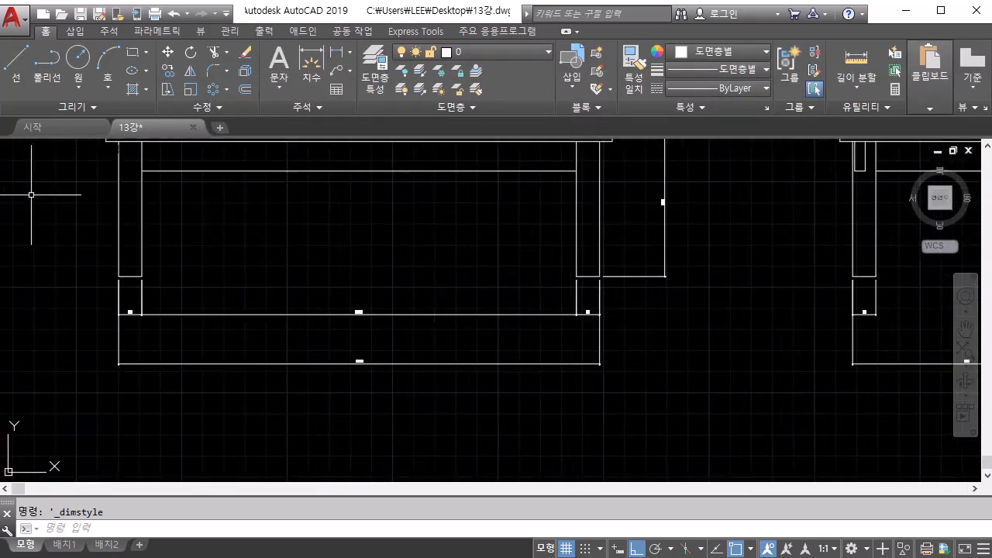
{"action": "left_click", "coordinate": [330, 51]}
{"action": "scroll", "coordinate": [576, 272], "scroll_direction": "down", "scroll_amount": 2}
{"action": "middle_click_drag", "start_coordinate": [576, 272], "coordinate": [332, 310]}
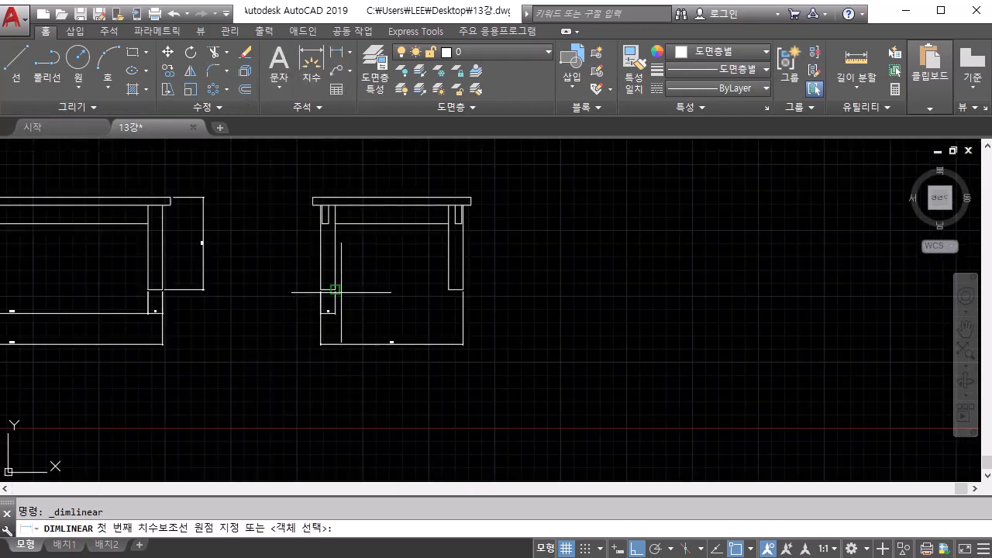
{"action": "left_click", "coordinate": [336, 290]}
{"action": "left_click", "coordinate": [449, 290]}
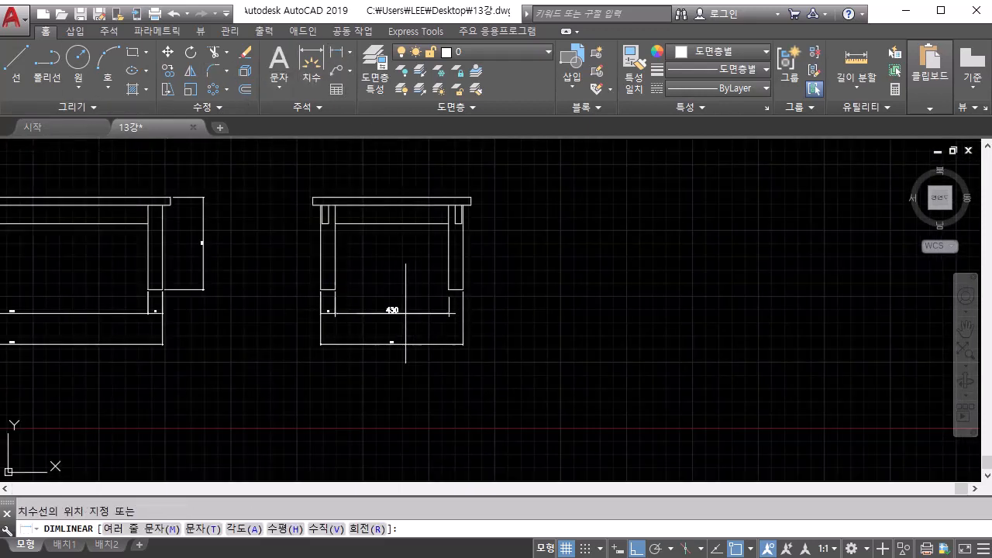
{"action": "scroll", "coordinate": [358, 314], "scroll_direction": "up", "scroll_amount": 4}
{"action": "scroll", "coordinate": [263, 281], "scroll_direction": "up", "scroll_amount": 2}
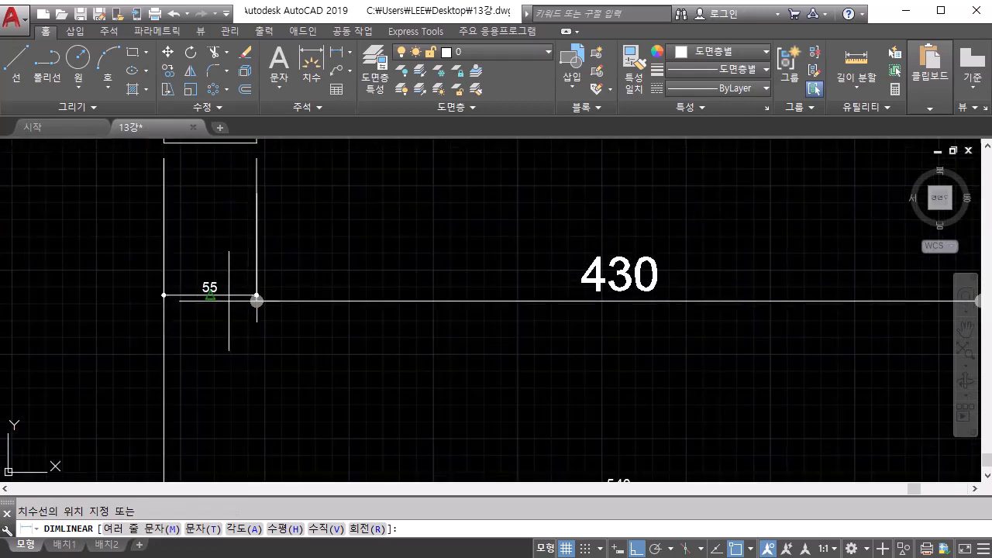
{"action": "left_click", "coordinate": [231, 295]}
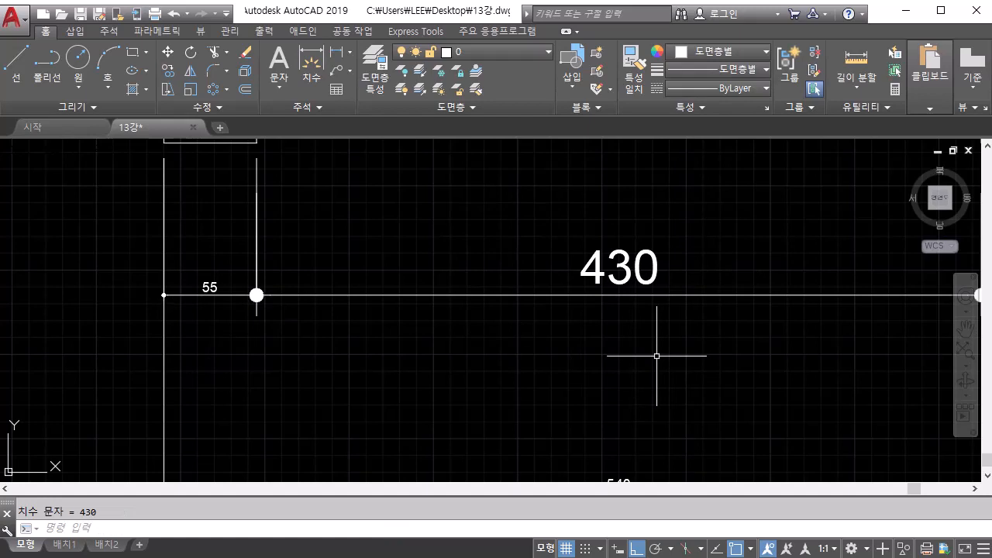
Apply the x10 dimension style to the existing dimensions of the side, front and plan views.
{"action": "scroll", "coordinate": [657, 356], "scroll_direction": "down", "scroll_amount": 2}
{"action": "scroll", "coordinate": [657, 355], "scroll_direction": "down", "scroll_amount": 2}
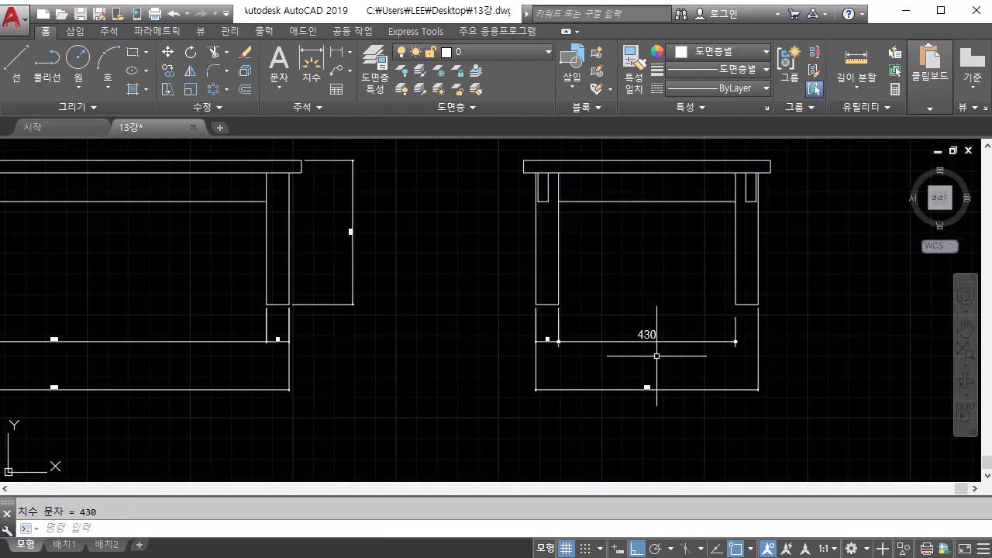
{"action": "left_click", "coordinate": [687, 408]}
{"action": "left_click", "coordinate": [590, 383]}
{"action": "left_click", "coordinate": [740, 314]}
{"action": "left_click", "coordinate": [479, 356]}
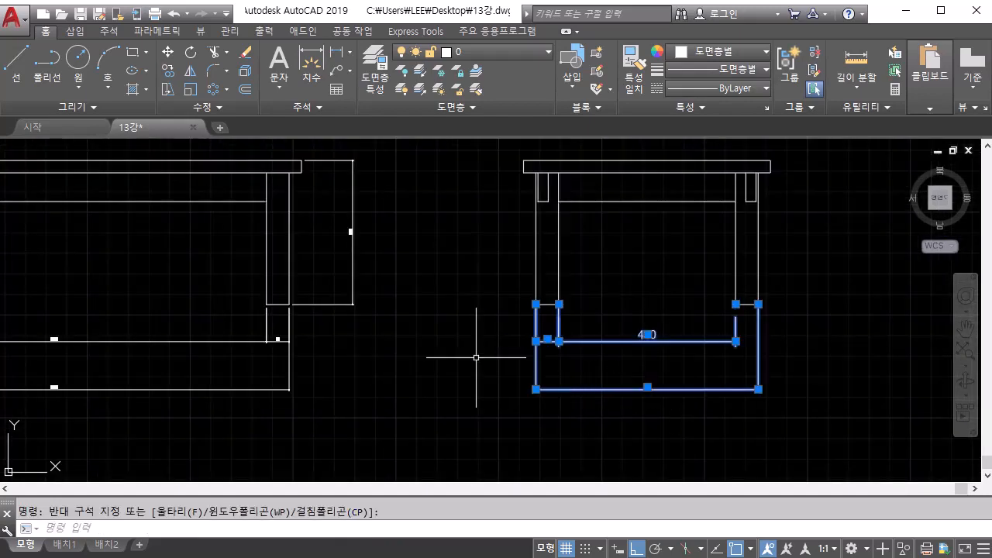
{"action": "left_click", "coordinate": [345, 379]}
{"action": "left_click", "coordinate": [189, 332]}
{"action": "left_click", "coordinate": [373, 315]}
{"action": "left_click", "coordinate": [312, 272]}
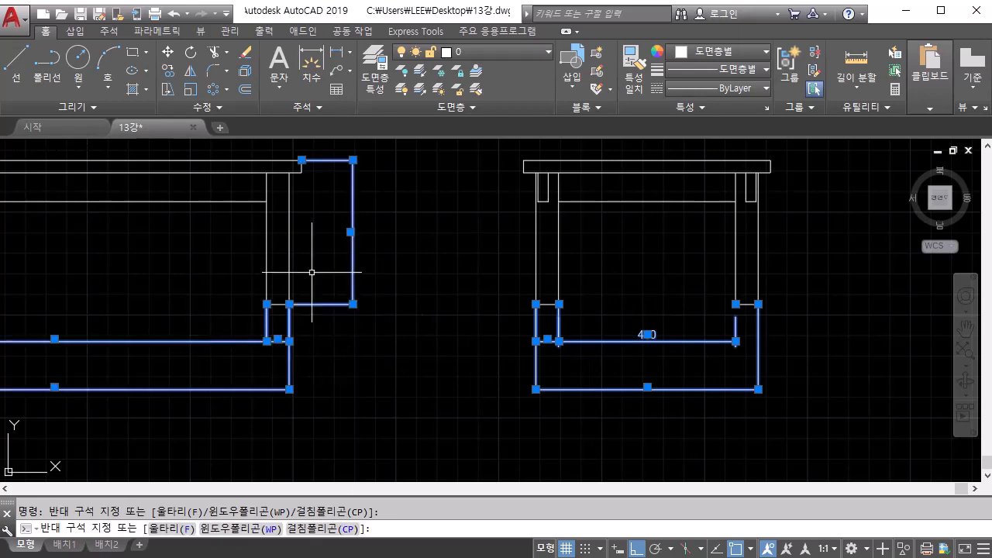
{"action": "mouse_move", "coordinate": [316, 283]}
{"action": "middle_mouse_down"}
{"action": "mouse_move", "coordinate": [696, 311]}
{"action": "mouse_move", "coordinate": [660, 459]}
{"action": "middle_mouse_up"}
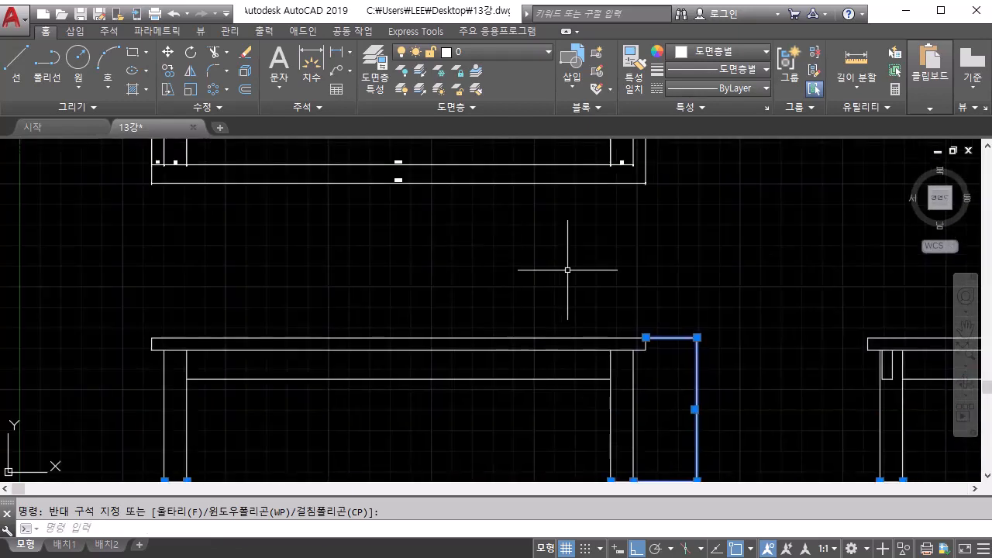
{"action": "scroll", "coordinate": [568, 270], "scroll_direction": "down", "scroll_amount": 1}
{"action": "middle_click_drag", "start_coordinate": [619, 237], "coordinate": [622, 306]}
{"action": "left_click", "coordinate": [622, 307]}
{"action": "left_click", "coordinate": [290, 269]}
{"action": "middle_click_drag", "start_coordinate": [544, 345], "coordinate": [331, 457]}
{"action": "left_click", "coordinate": [449, 417]}
{"action": "left_click", "coordinate": [419, 329]}
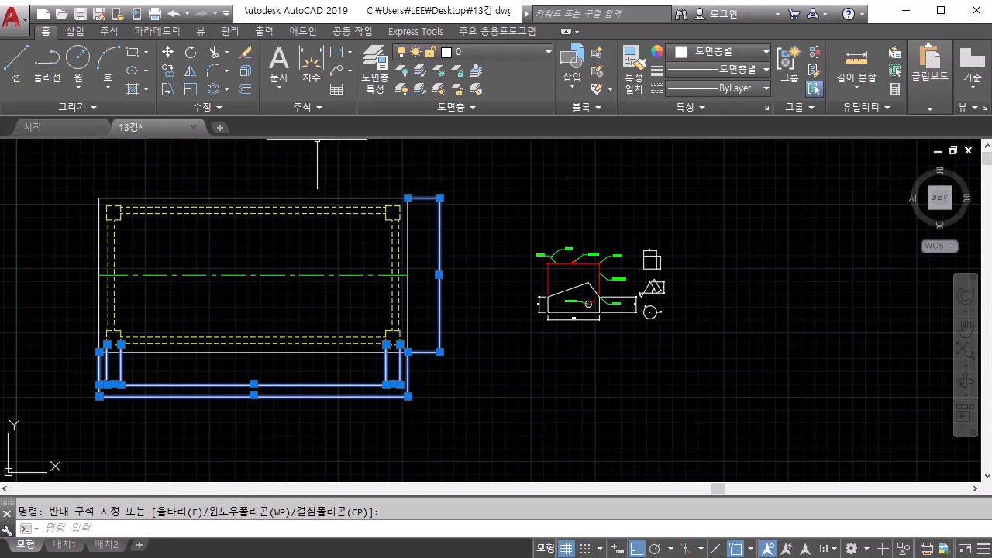
{"action": "left_click", "coordinate": [304, 108]}
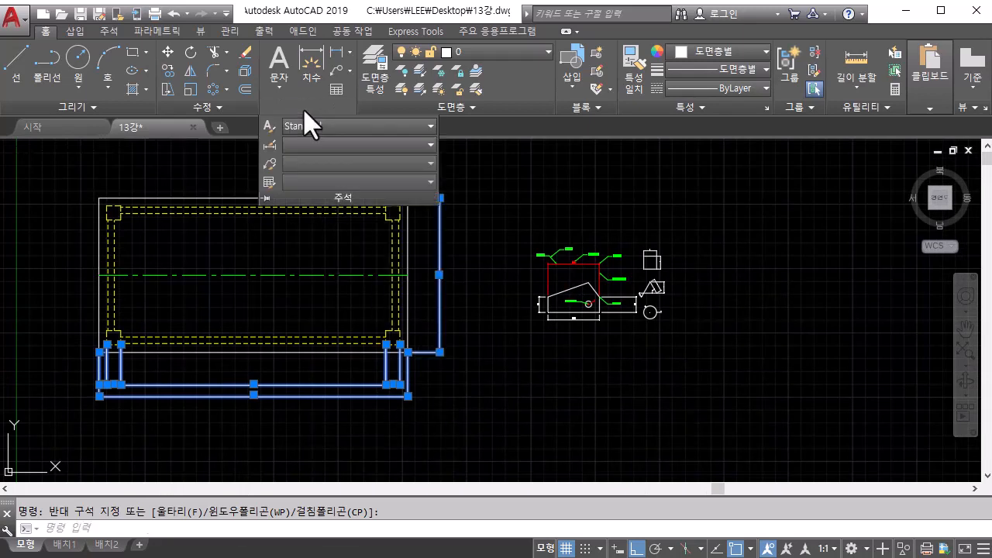
{"action": "left_click", "coordinate": [421, 148]}
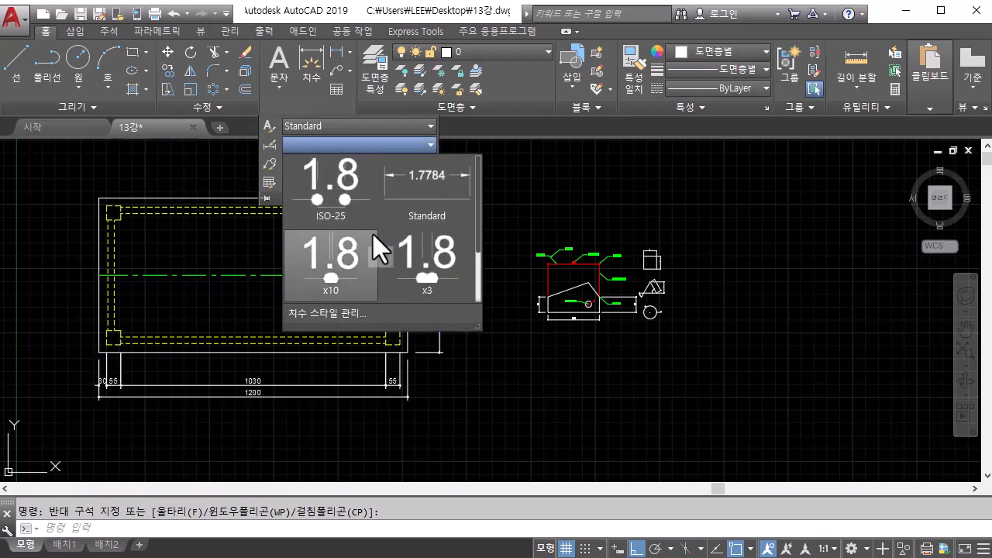
{"action": "scroll", "coordinate": [373, 234], "scroll_direction": "down", "scroll_amount": 1}
{"action": "scroll", "coordinate": [373, 234], "scroll_direction": "down", "scroll_amount": 3}
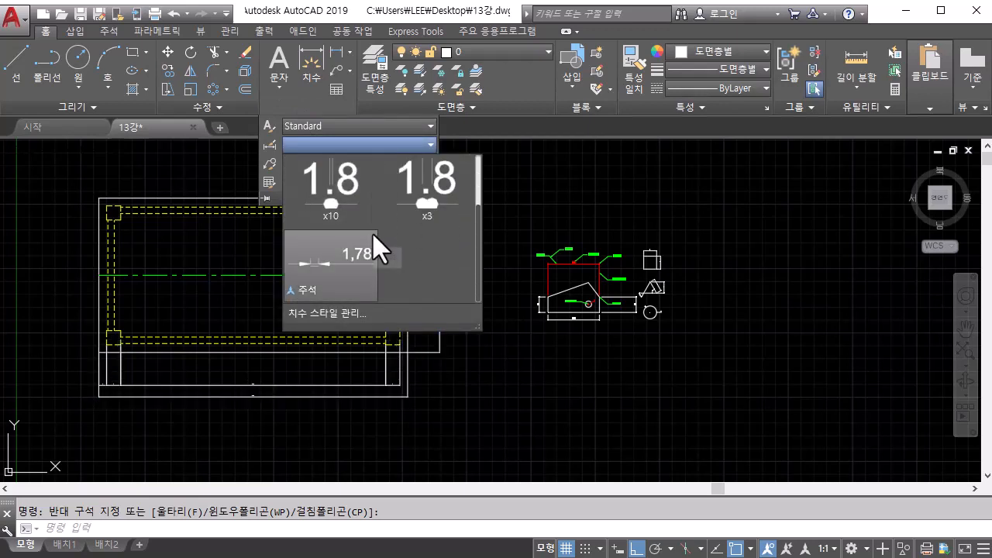
{"action": "left_click", "coordinate": [340, 203]}
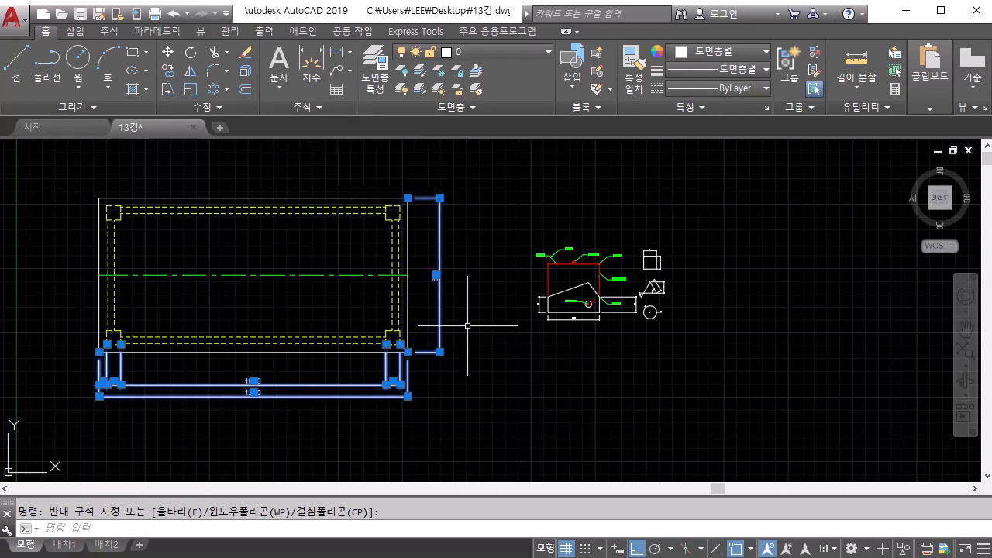
{"action": "key", "text": "Escape"}
Assign all dimensions of the plan, front and side views to the DIM layer.
{"action": "left_click", "coordinate": [444, 414]}
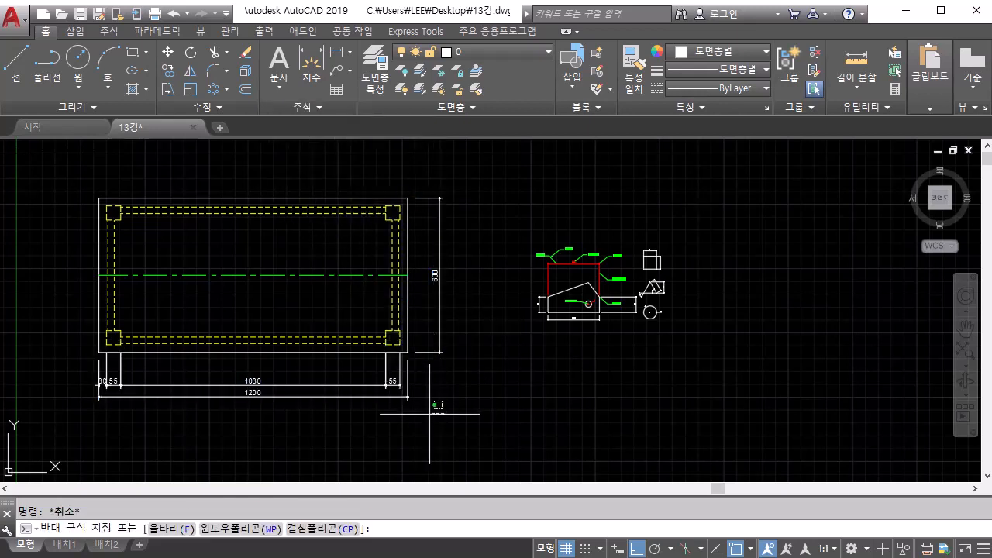
{"action": "left_click", "coordinate": [98, 373]}
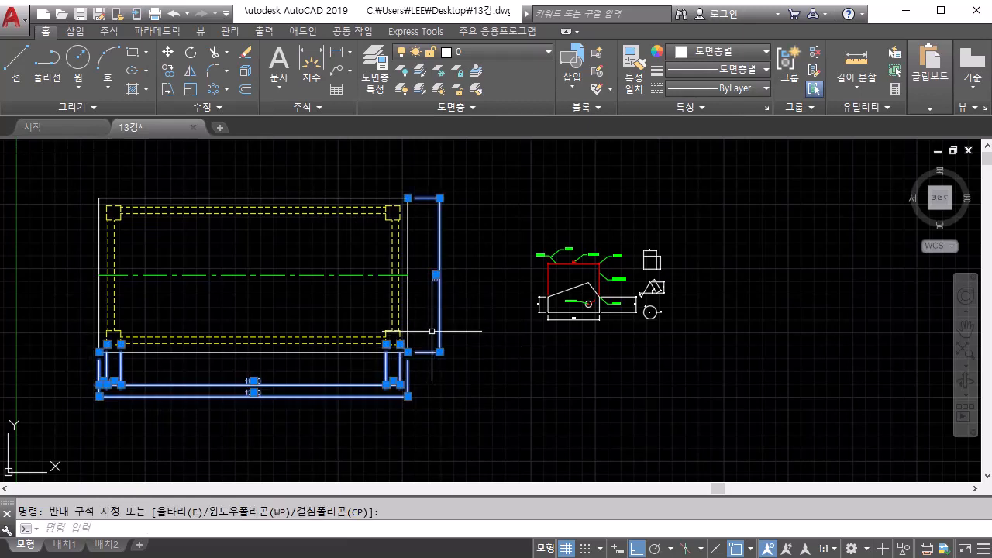
{"action": "middle_click_drag", "start_coordinate": [455, 332], "coordinate": [452, 117]}
{"action": "left_click", "coordinate": [432, 425]}
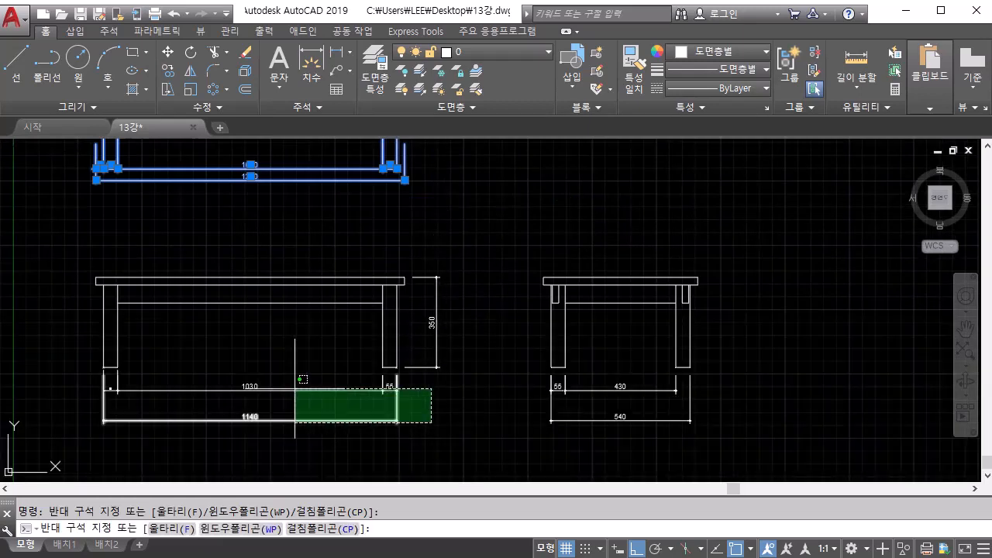
{"action": "left_click", "coordinate": [66, 372]}
{"action": "left_click", "coordinate": [470, 233]}
{"action": "left_click", "coordinate": [421, 365]}
{"action": "left_click", "coordinate": [735, 441]}
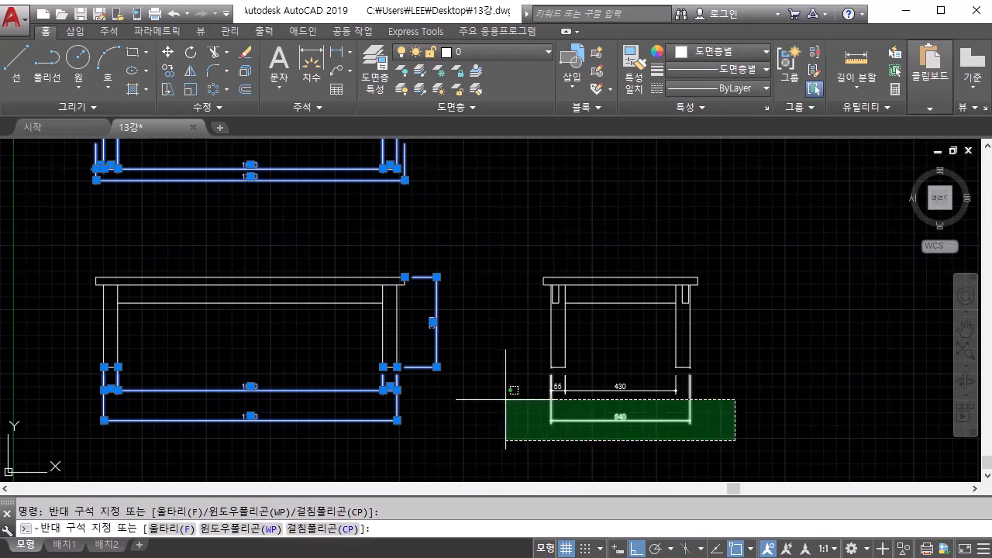
{"action": "left_click", "coordinate": [507, 391]}
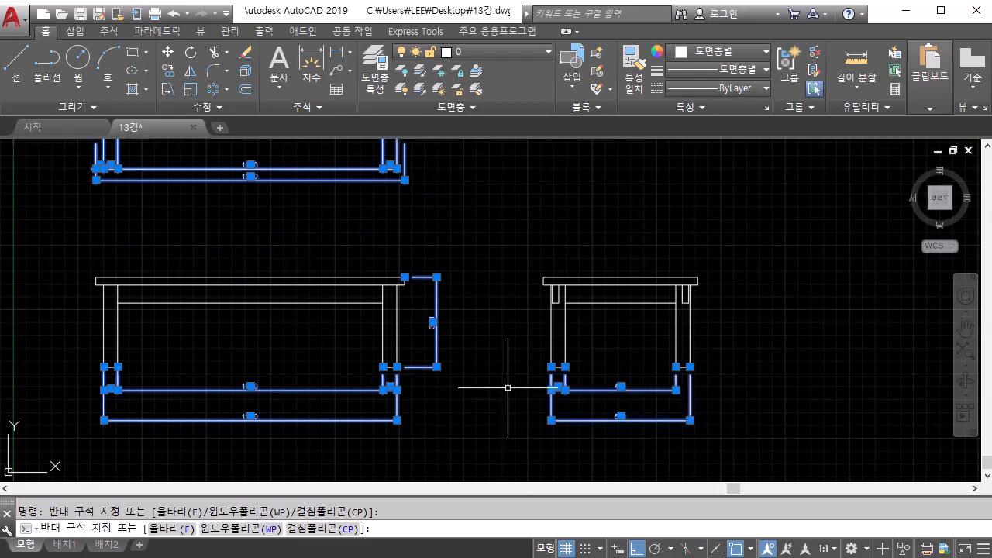
{"action": "left_click", "coordinate": [497, 54]}
{"action": "left_click", "coordinate": [492, 125]}
{"action": "key", "text": "Escape"}
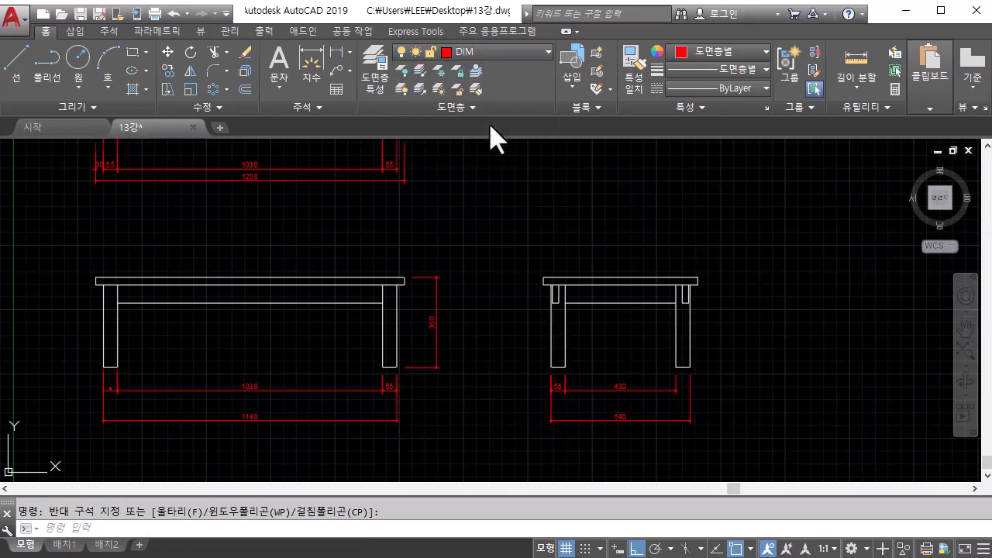
Examine where the extension lines of the plan's left overhang and overall width dimensions start relative to the tabletop corners.
{"action": "middle_click_drag", "start_coordinate": [447, 272], "coordinate": [497, 369]}
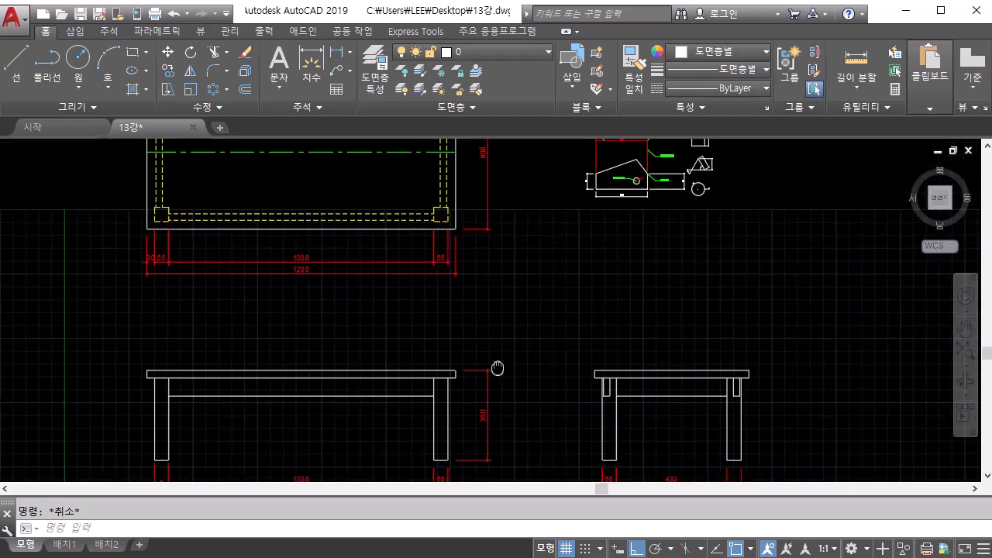
{"action": "mouse_move", "coordinate": [421, 288]}
{"action": "middle_mouse_down"}
{"action": "mouse_move", "coordinate": [582, 317]}
{"action": "mouse_move", "coordinate": [773, 442]}
{"action": "mouse_move", "coordinate": [780, 395]}
{"action": "middle_mouse_up"}
{"action": "scroll", "coordinate": [623, 317], "scroll_direction": "up", "scroll_amount": 3}
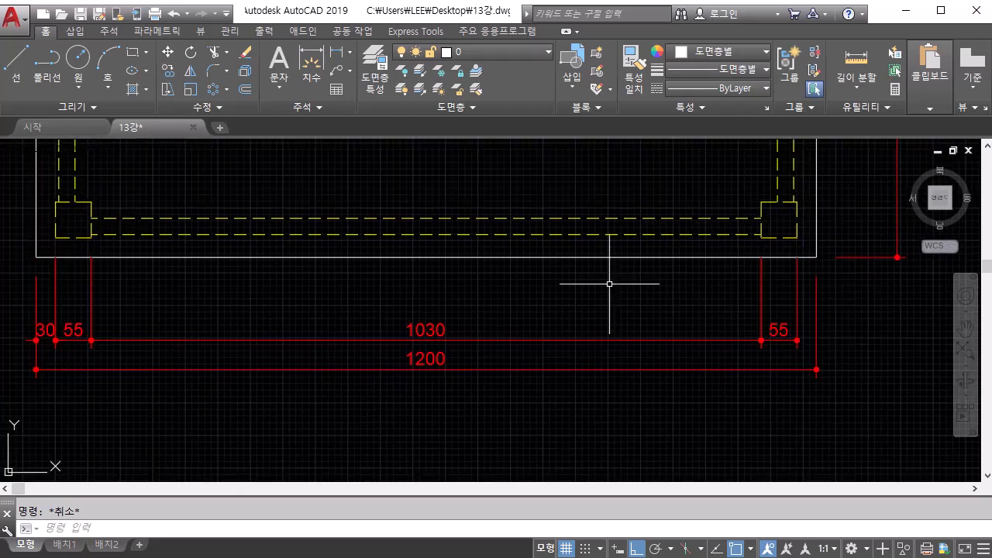
{"action": "mouse_move", "coordinate": [149, 277]}
{"action": "middle_mouse_down"}
{"action": "mouse_move", "coordinate": [421, 268]}
{"action": "mouse_move", "coordinate": [406, 282]}
{"action": "middle_mouse_up"}
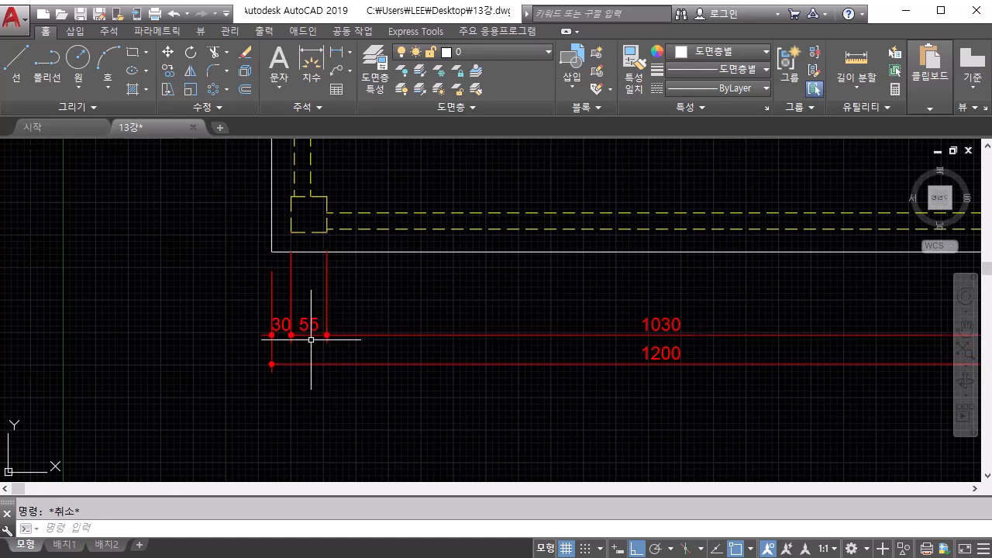
{"action": "scroll", "coordinate": [270, 287], "scroll_direction": "up", "scroll_amount": 2}
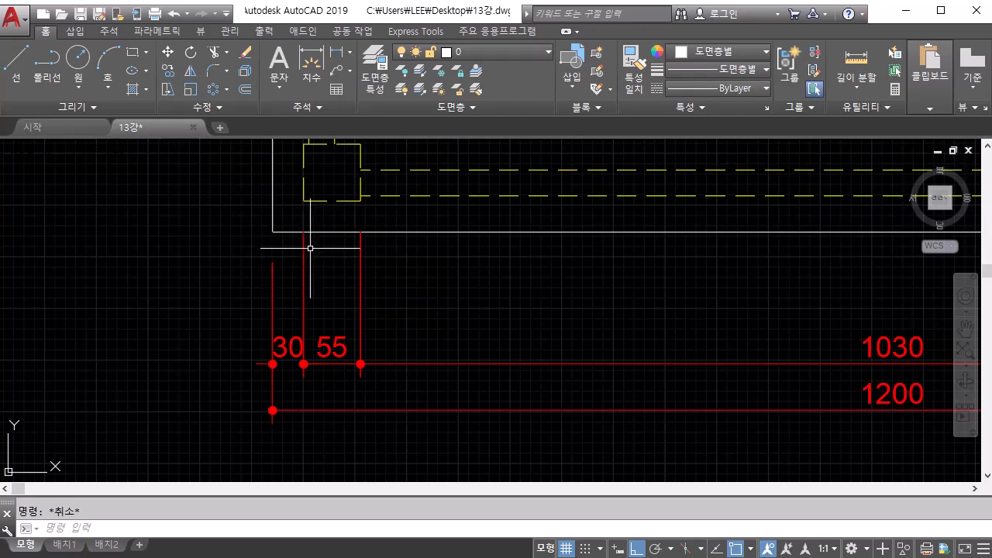
{"action": "left_click", "coordinate": [279, 290]}
{"action": "left_click", "coordinate": [228, 302]}
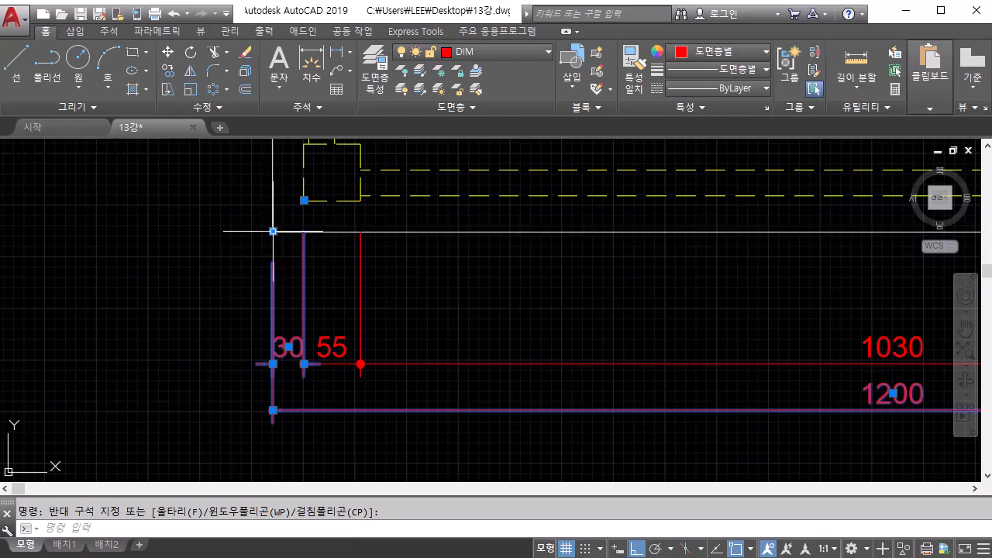
{"action": "scroll", "coordinate": [275, 232], "scroll_direction": "down", "scroll_amount": 4}
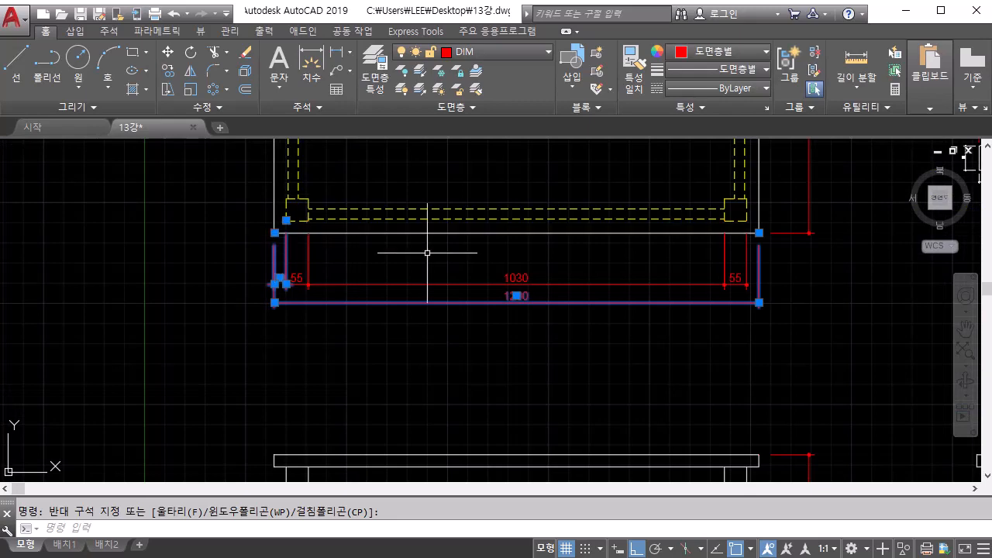
{"action": "scroll", "coordinate": [775, 233], "scroll_direction": "up", "scroll_amount": 5}
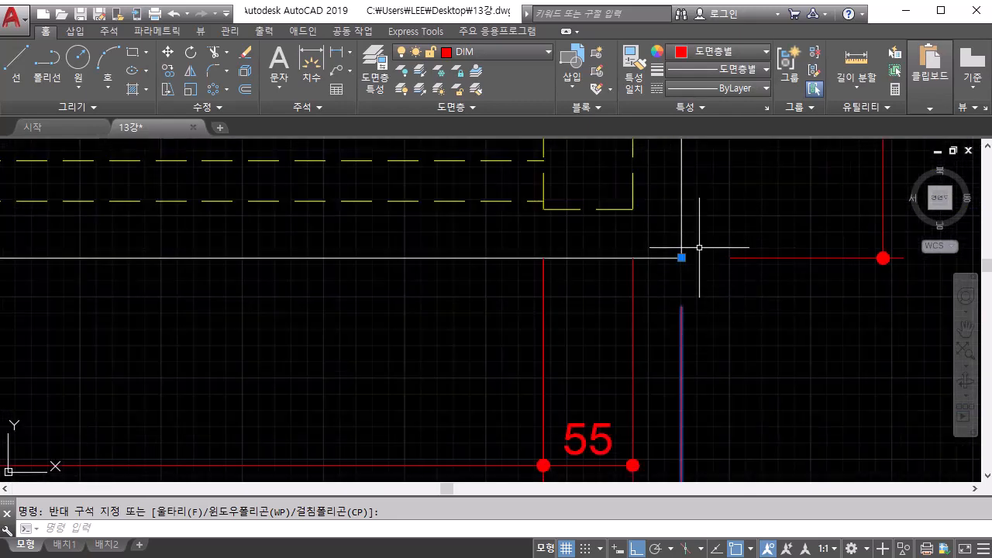
{"action": "key", "text": "Escape"}
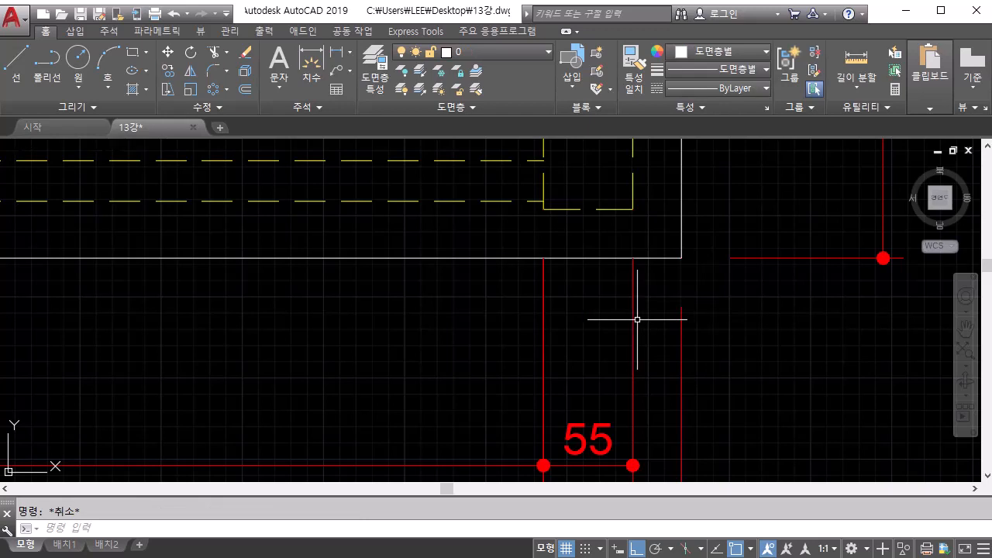
Compare the extension line origins of the plan's right leg width dimension with those of the overall width dimension.
{"action": "left_click", "coordinate": [604, 431]}
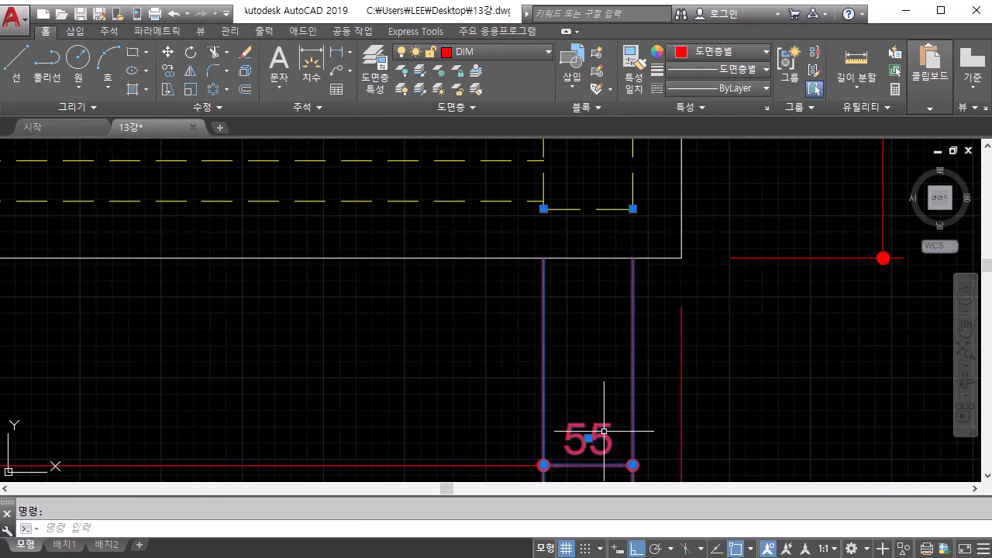
{"action": "scroll", "coordinate": [607, 412], "scroll_direction": "down", "scroll_amount": 2}
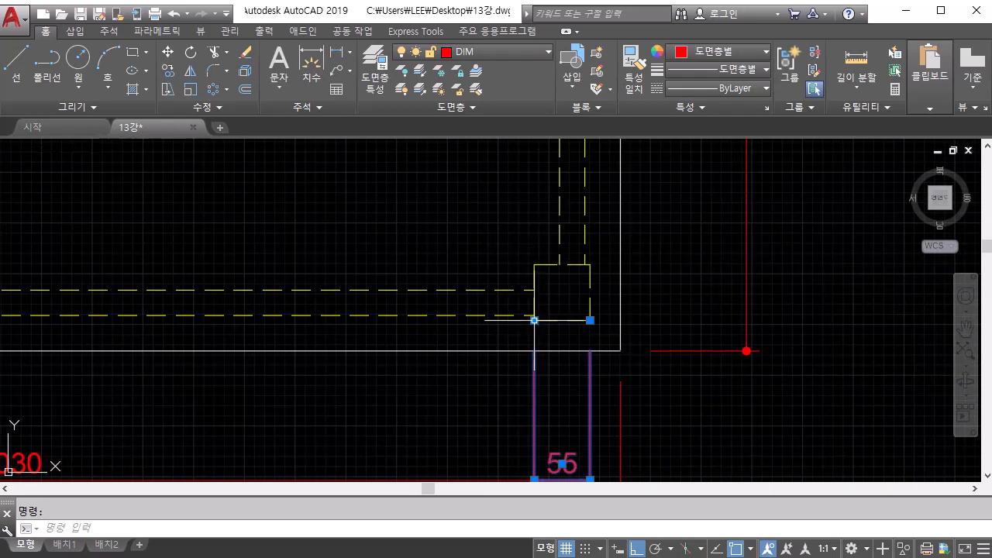
{"action": "middle_click_drag", "start_coordinate": [567, 339], "coordinate": [562, 261]}
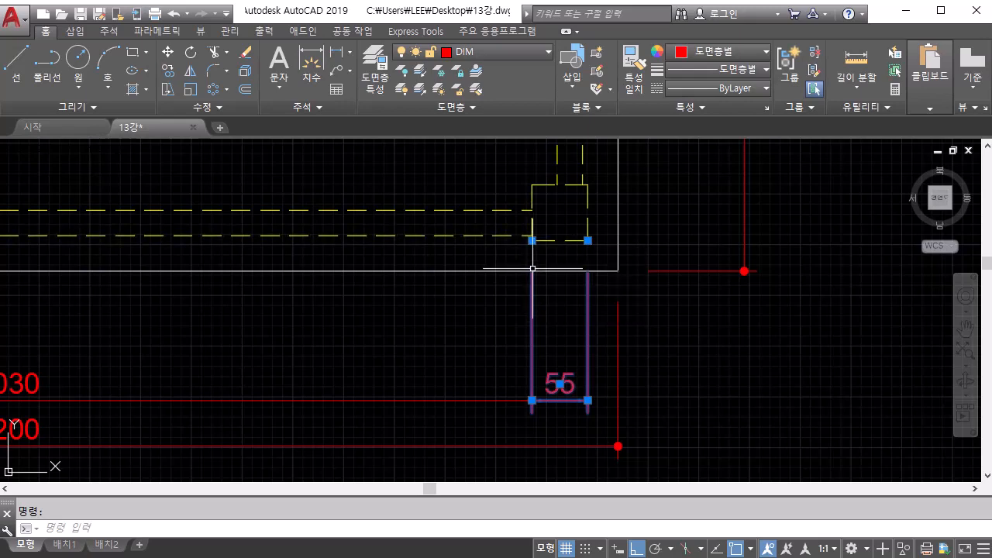
{"action": "left_click", "coordinate": [628, 322]}
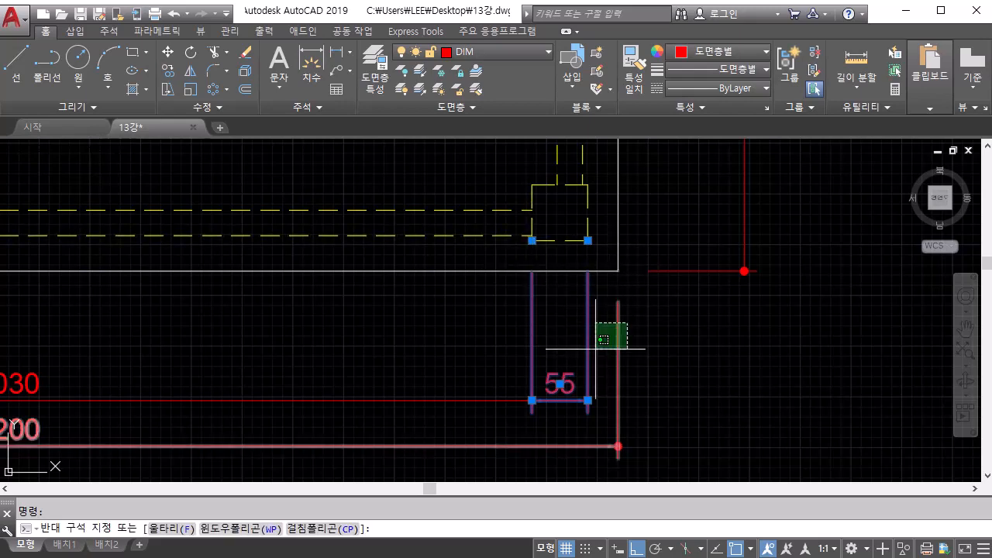
{"action": "left_click", "coordinate": [608, 347]}
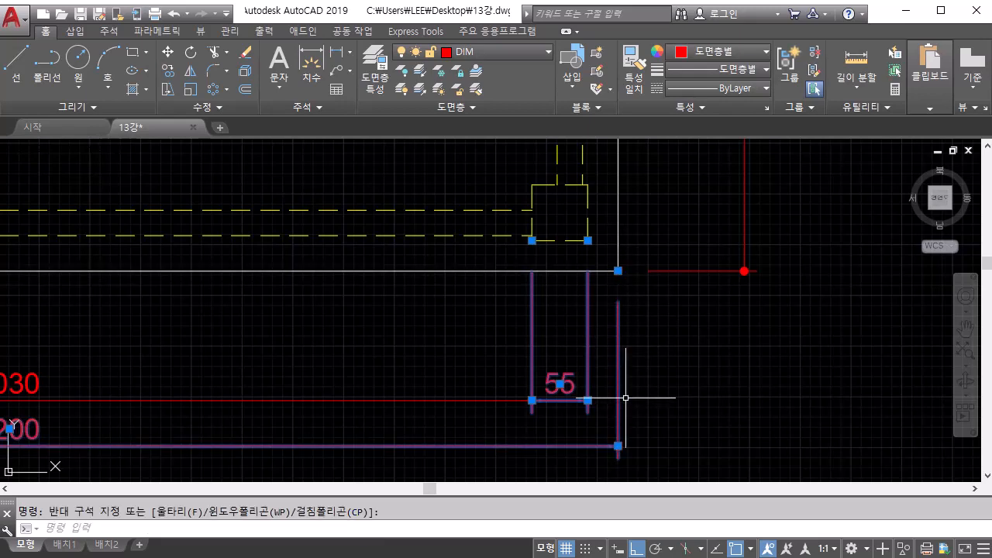
{"action": "key", "text": "Escape"}
{"action": "scroll", "coordinate": [626, 398], "scroll_direction": "down", "scroll_amount": 1}
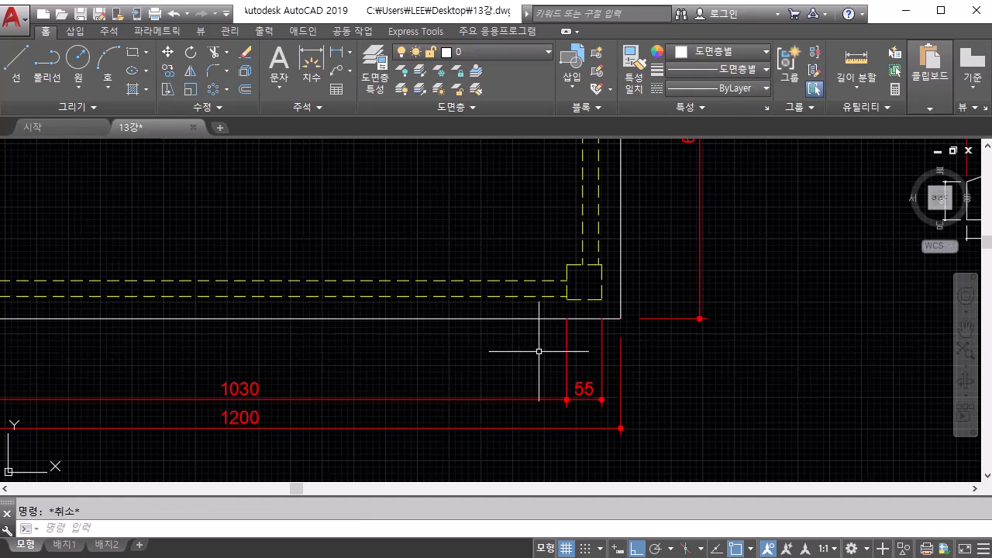
{"action": "middle_click_drag", "start_coordinate": [543, 348], "coordinate": [742, 327]}
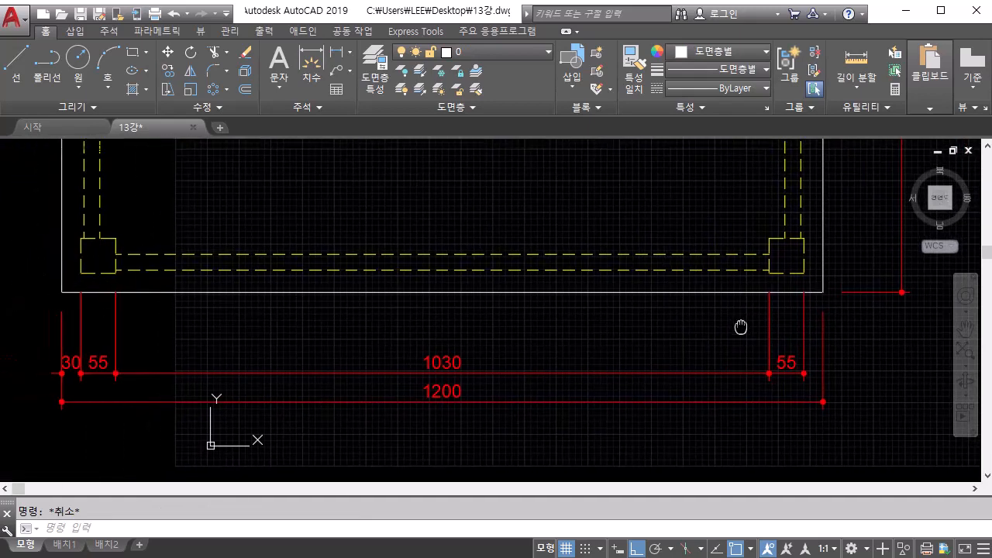
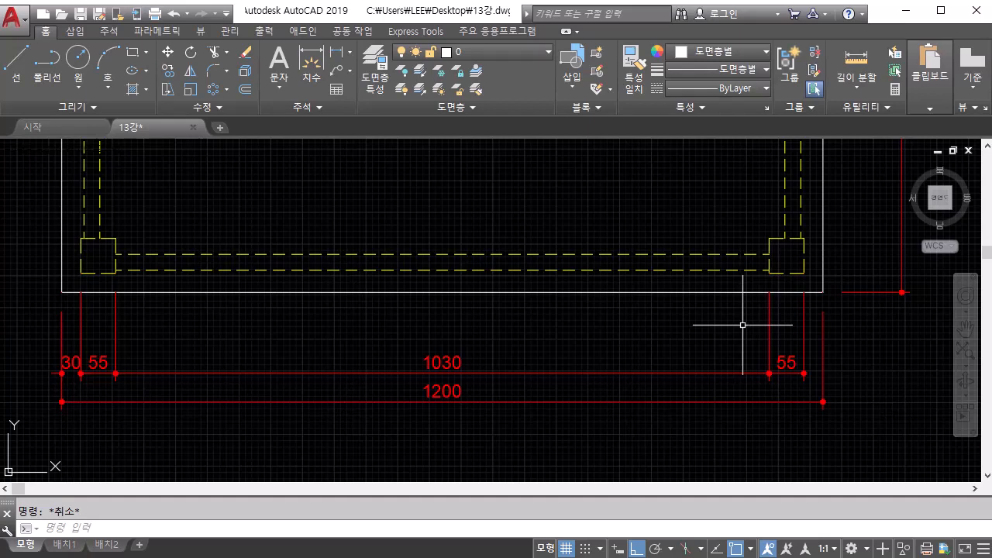
{"action": "scroll", "coordinate": [802, 333], "scroll_direction": "up", "scroll_amount": 4}
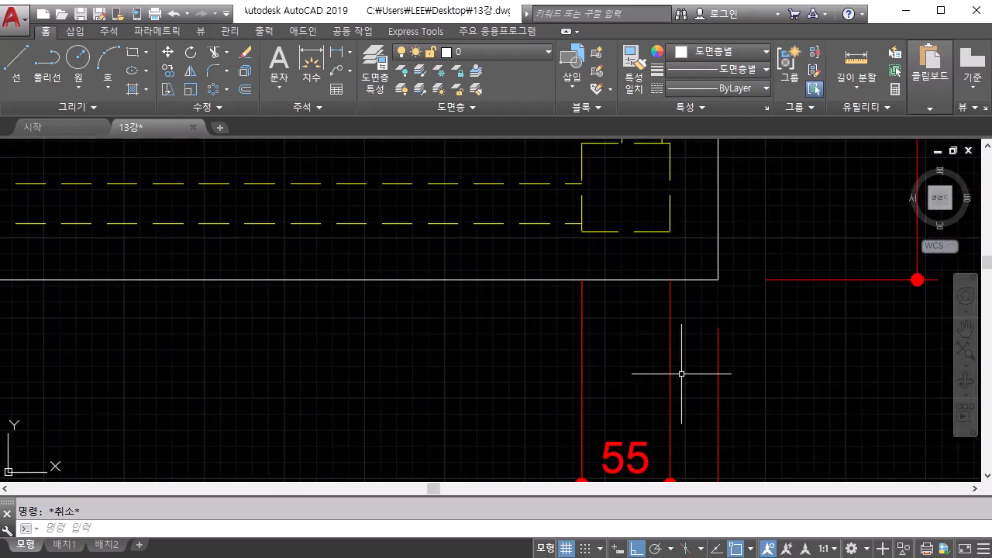
{"action": "left_click", "coordinate": [627, 463]}
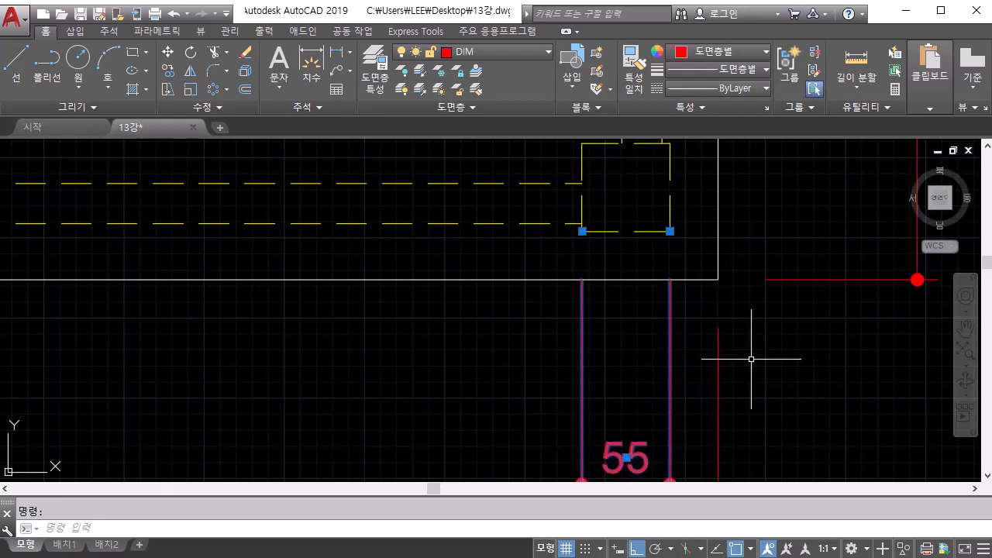
{"action": "scroll", "coordinate": [751, 359], "scroll_direction": "down", "scroll_amount": 4}
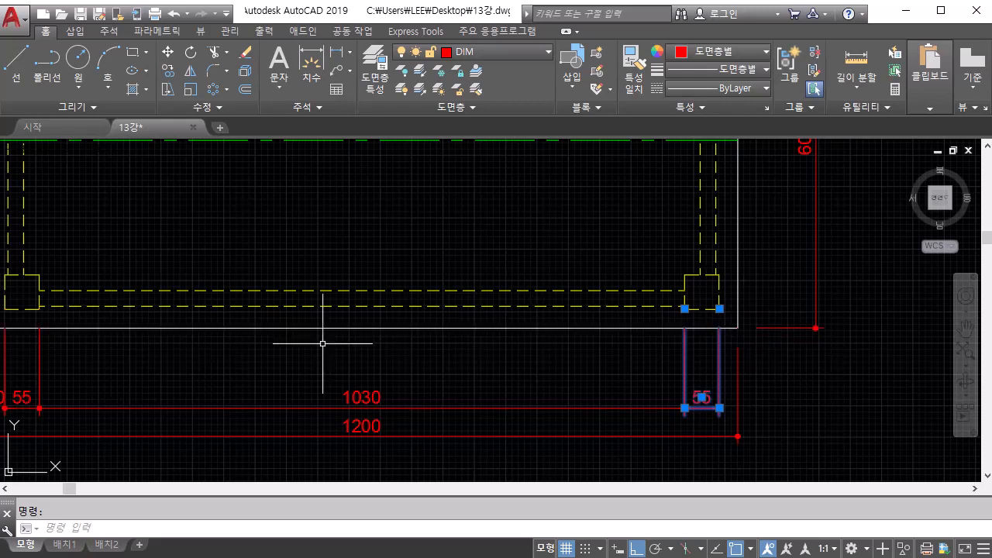
{"action": "scroll", "coordinate": [713, 354], "scroll_direction": "up", "scroll_amount": 4}
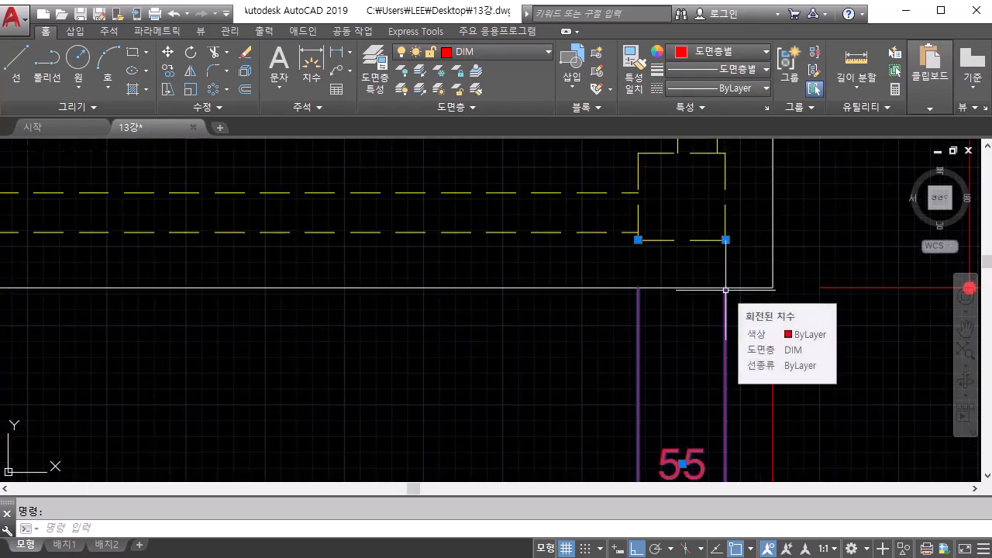
Stretch both extension line origins of the plan's right leg width dimension down to the tabletop's lower edge.
{"action": "left_click", "coordinate": [726, 240]}
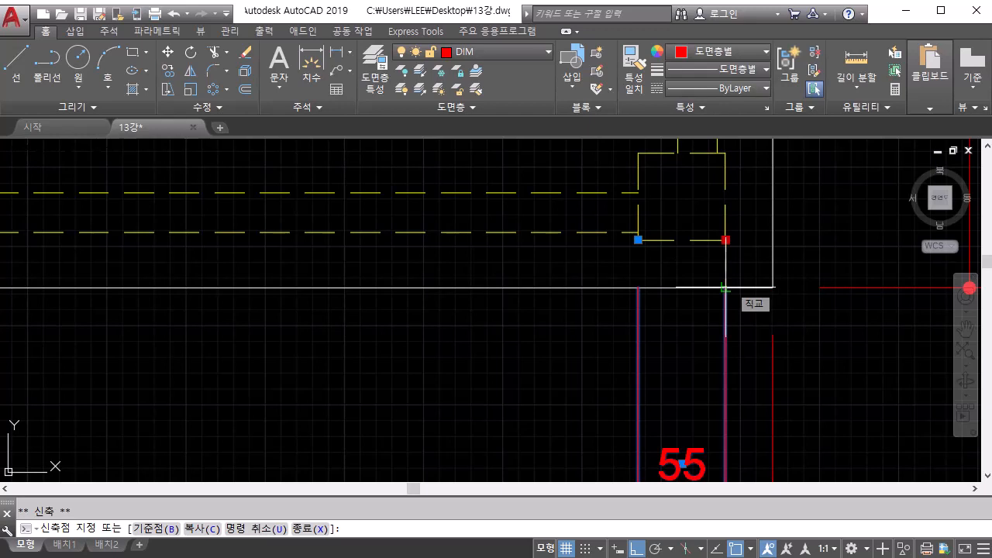
{"action": "left_click", "coordinate": [726, 288]}
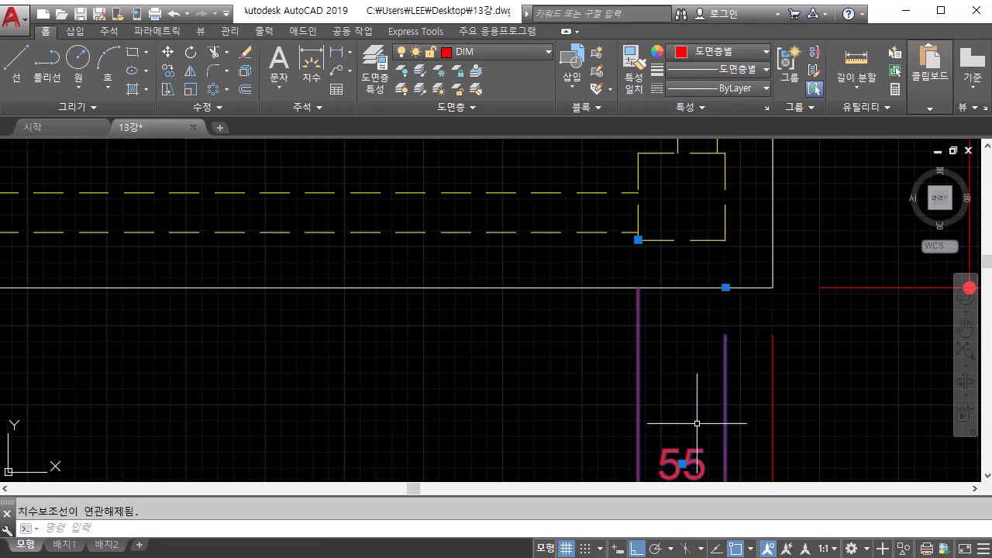
{"action": "left_click", "coordinate": [638, 240]}
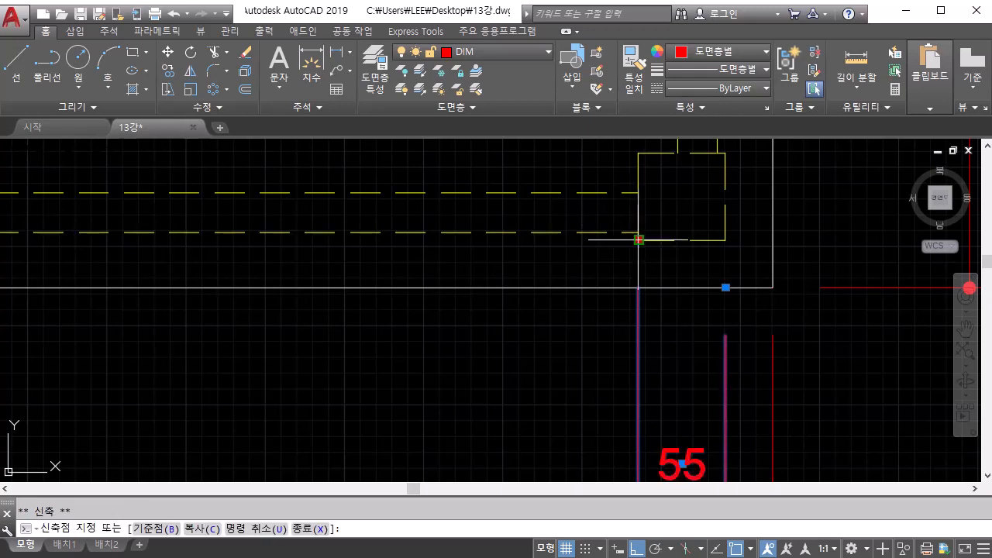
{"action": "left_click", "coordinate": [644, 293]}
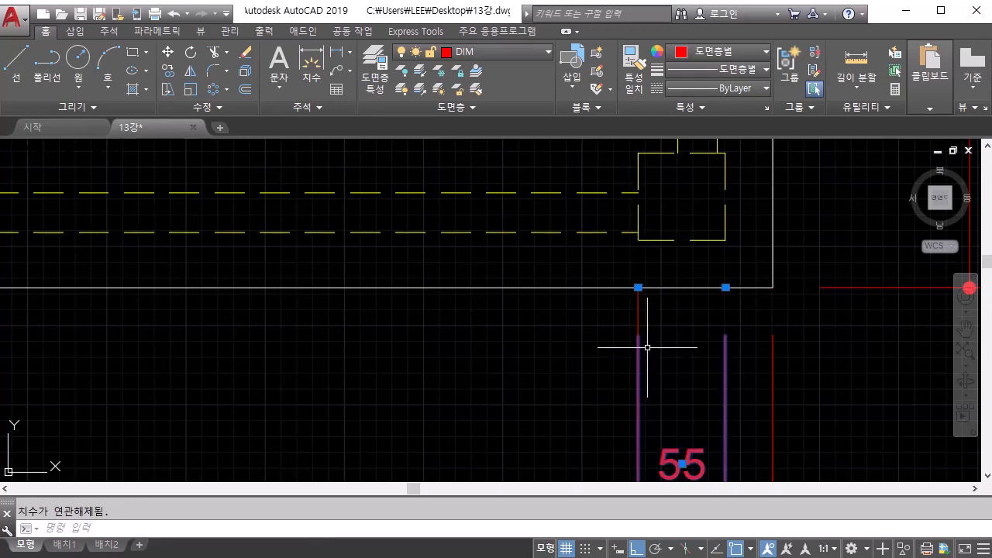
{"action": "key", "text": "Escape"}
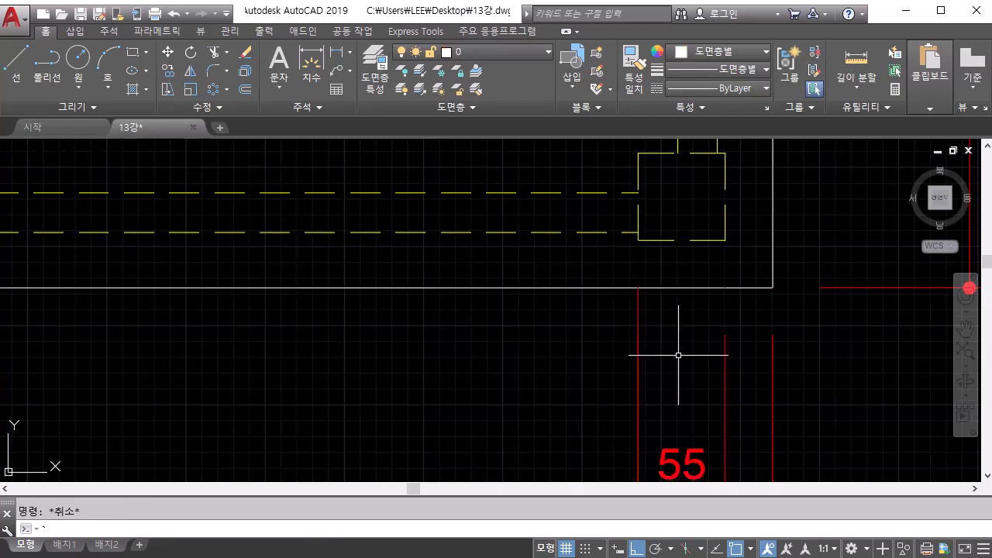
Stretch the right extension line origin of the plan's between-legs dimension down to the tabletop's lower edge.
{"action": "scroll", "coordinate": [679, 355], "scroll_direction": "down", "scroll_amount": 2}
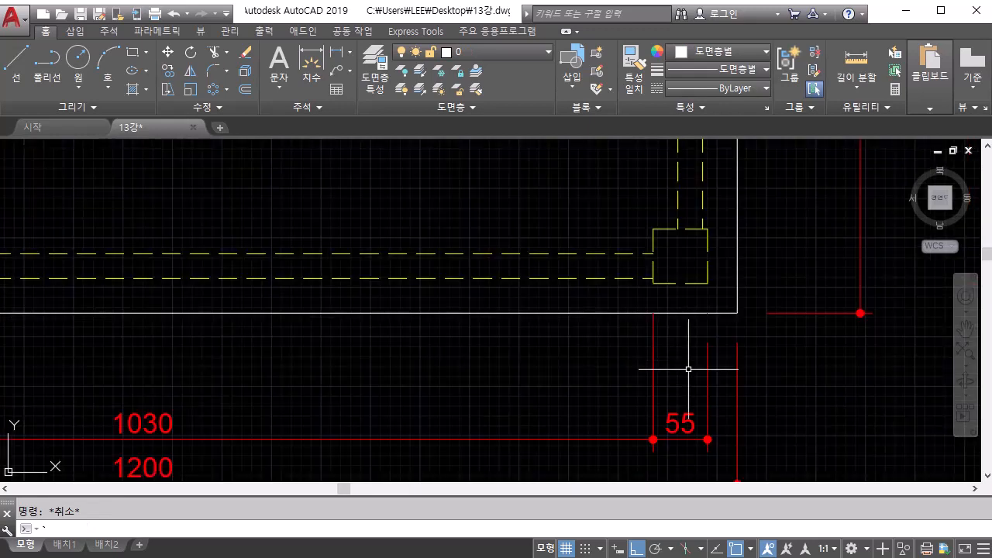
{"action": "middle_click_drag", "start_coordinate": [672, 414], "coordinate": [670, 387]}
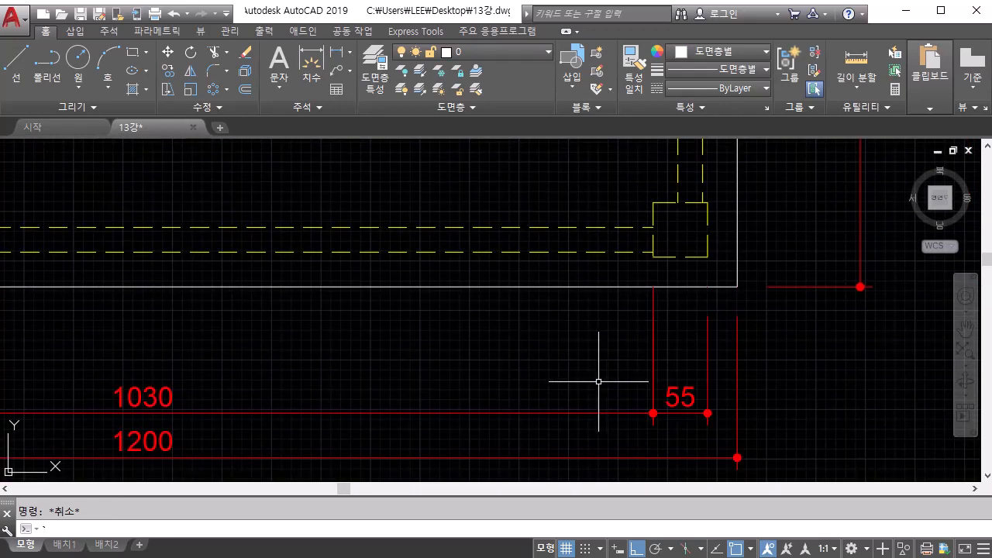
{"action": "left_click", "coordinate": [514, 413]}
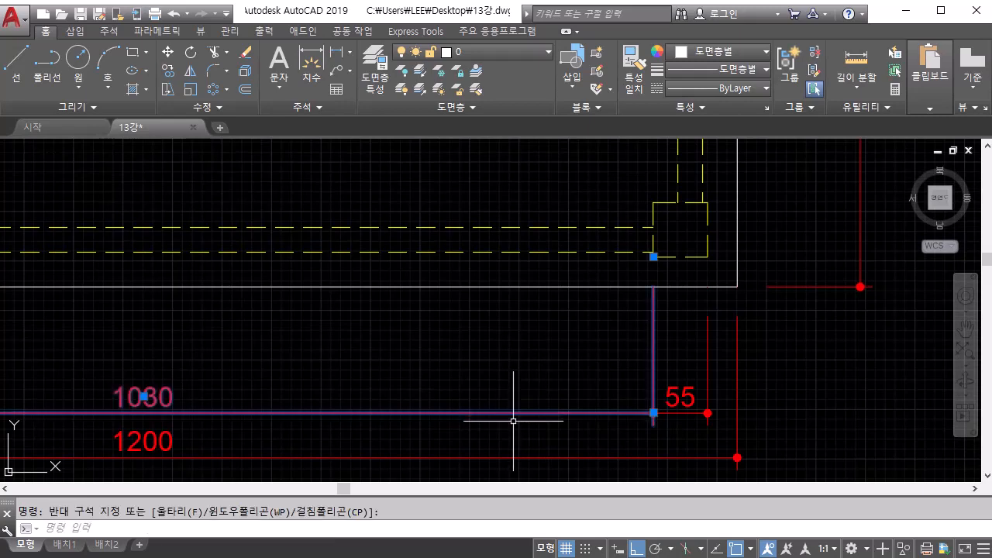
{"action": "scroll", "coordinate": [647, 310], "scroll_direction": "up", "scroll_amount": 2}
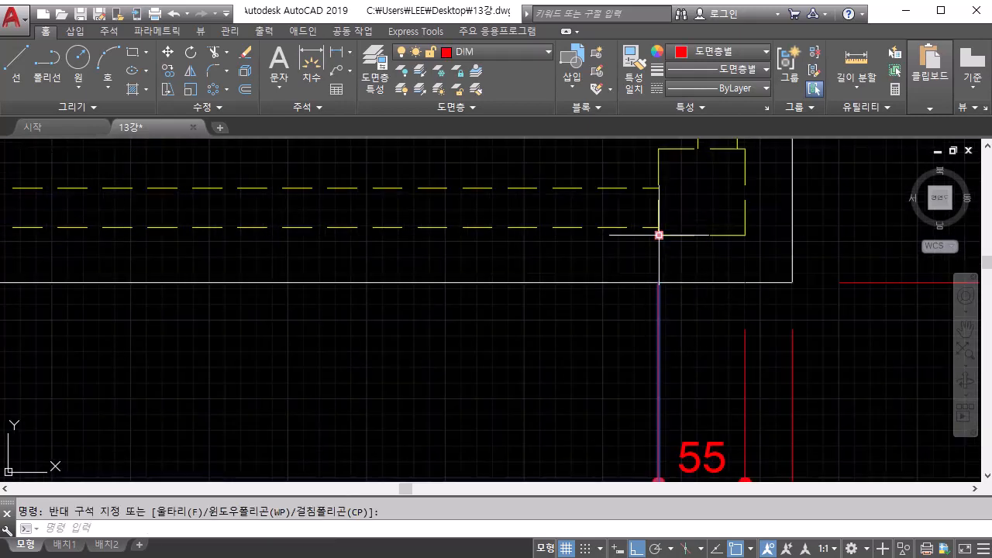
{"action": "left_click", "coordinate": [659, 234]}
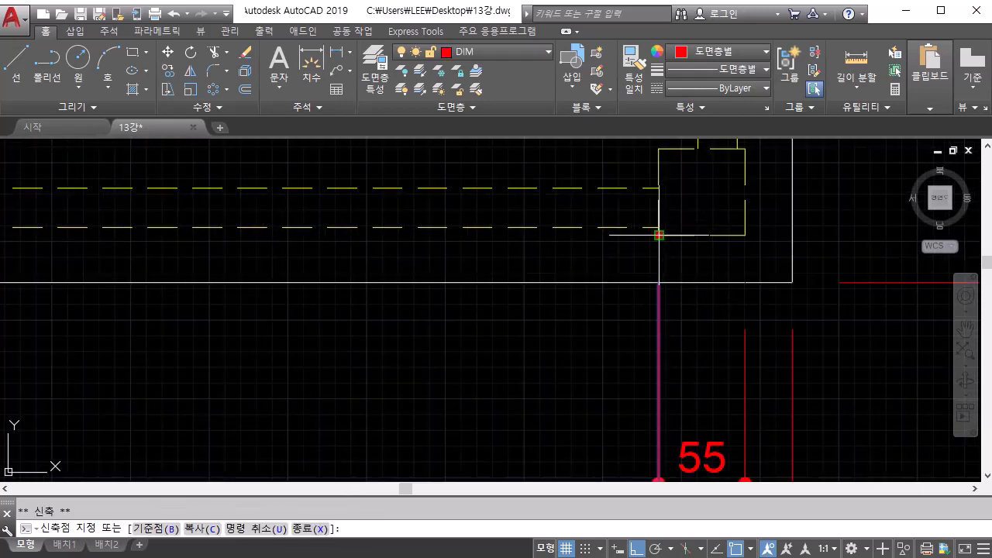
{"action": "left_click", "coordinate": [659, 284]}
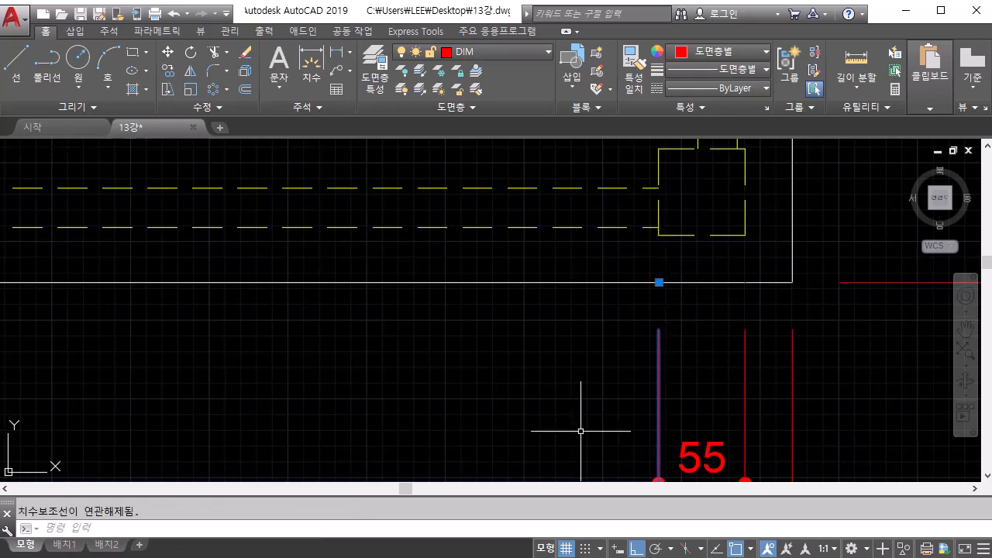
{"action": "key", "text": "Escape"}
Stretch the origins of the plan's left overhang and left leg width dimensions on both leg sides down to the tabletop's lower edge.
{"action": "scroll", "coordinate": [660, 379], "scroll_direction": "down", "scroll_amount": 2}
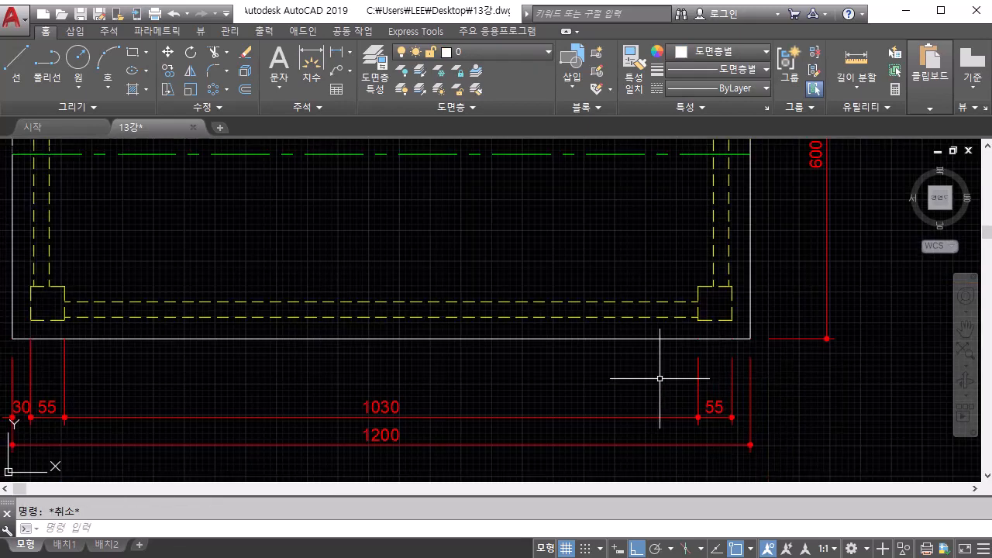
{"action": "scroll", "coordinate": [659, 378], "scroll_direction": "up", "scroll_amount": 5}
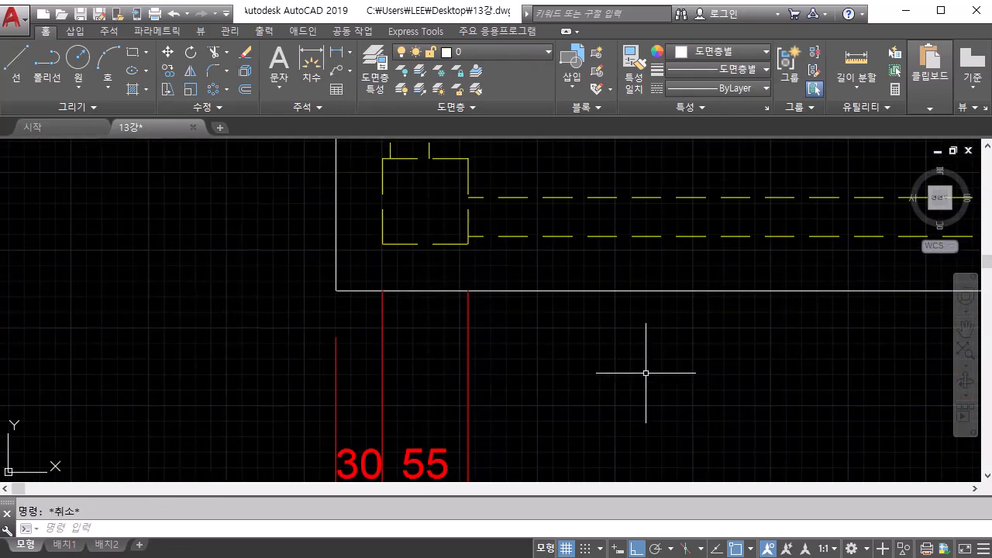
{"action": "left_click", "coordinate": [646, 373]}
{"action": "left_click", "coordinate": [215, 392]}
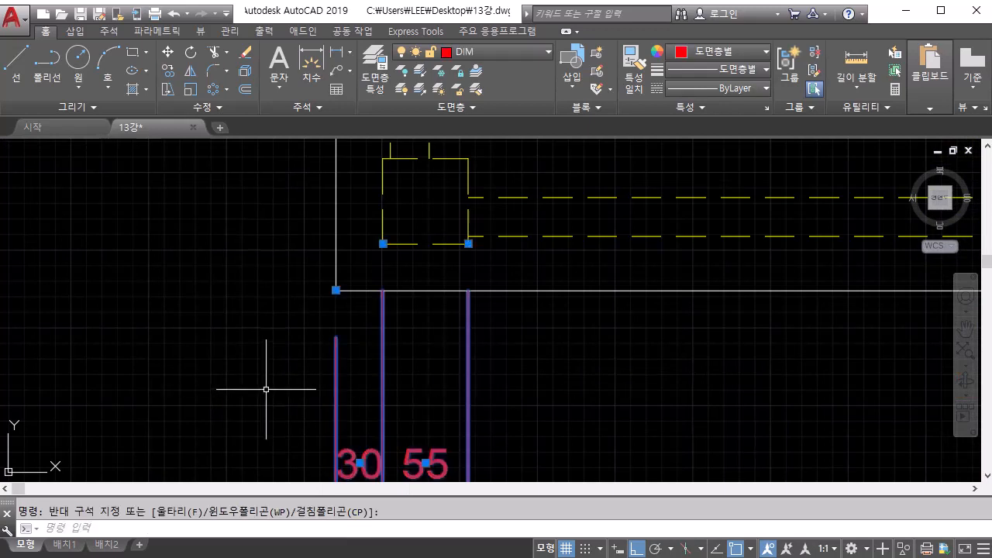
{"action": "left_click", "coordinate": [383, 243]}
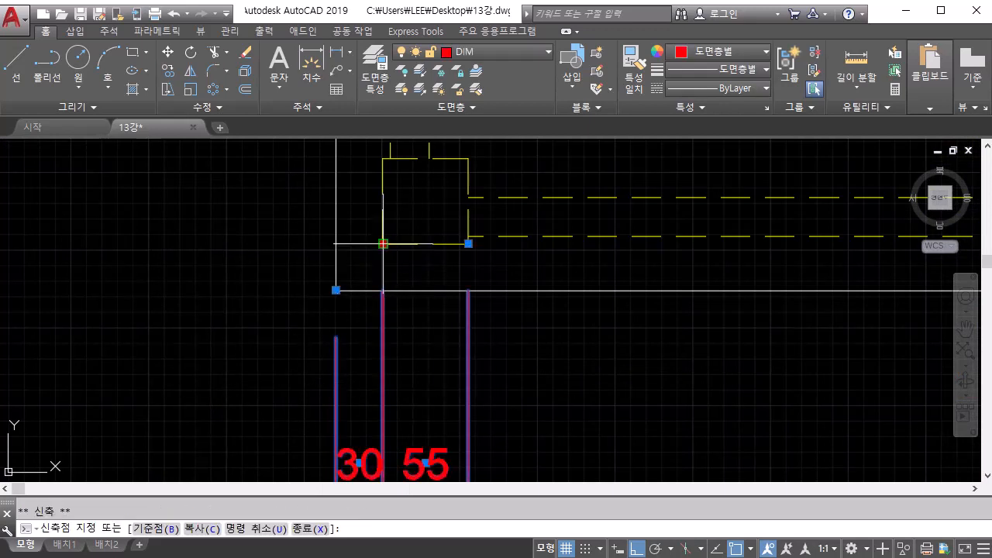
{"action": "left_click", "coordinate": [380, 293]}
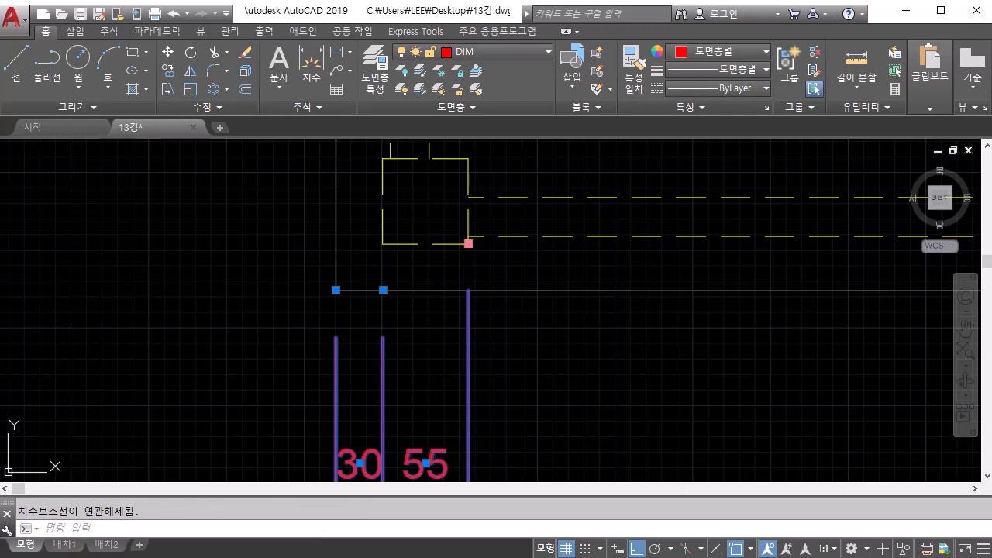
{"action": "left_click", "coordinate": [468, 244]}
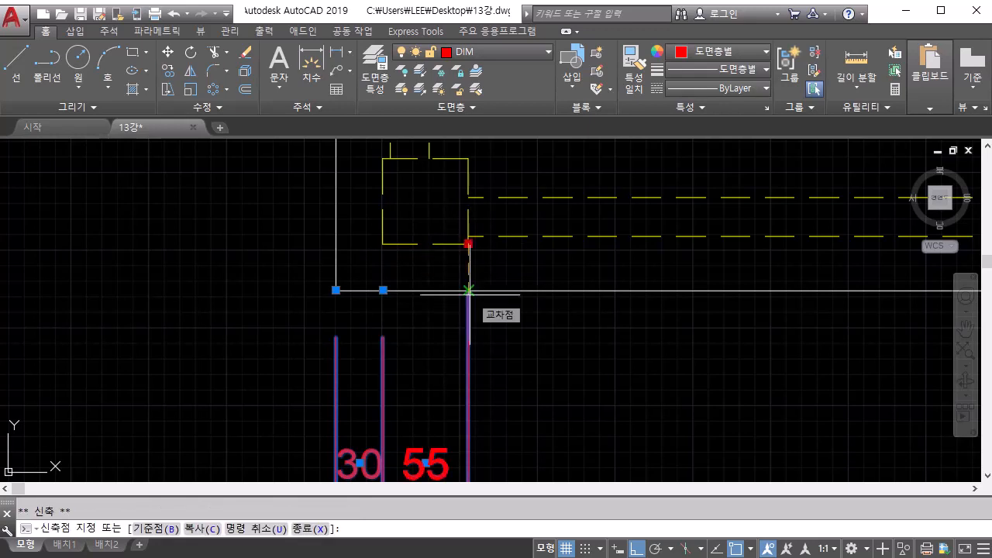
{"action": "left_click", "coordinate": [468, 290]}
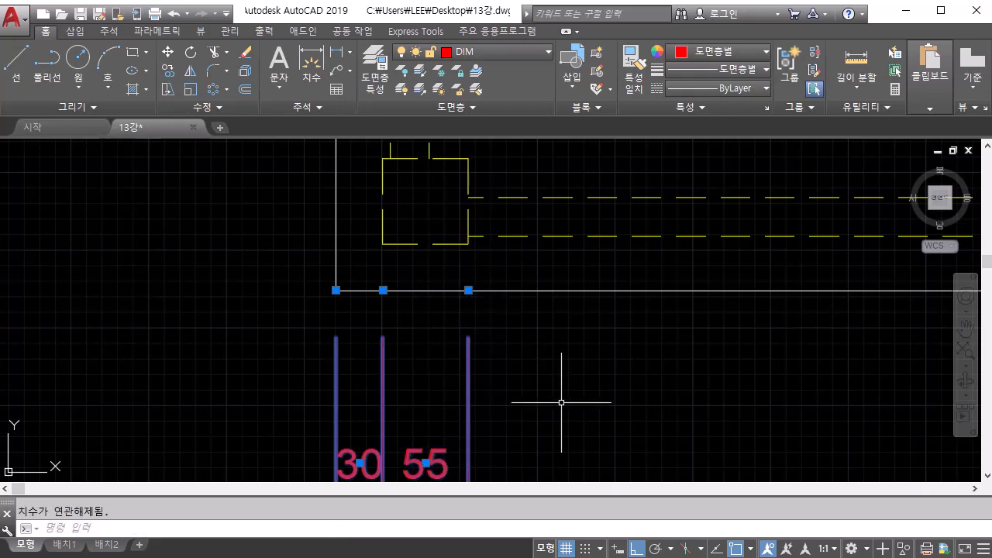
{"action": "key", "text": "Escape"}
Add a linear dimension for the front view's overall tabletop width, placed below the outer leg-to-leg dimension.
{"action": "scroll", "coordinate": [561, 403], "scroll_direction": "down", "scroll_amount": 2}
{"action": "mouse_move", "coordinate": [561, 402]}
{"action": "middle_mouse_down"}
{"action": "mouse_move", "coordinate": [354, 311]}
{"action": "mouse_move", "coordinate": [243, 288]}
{"action": "middle_mouse_up"}
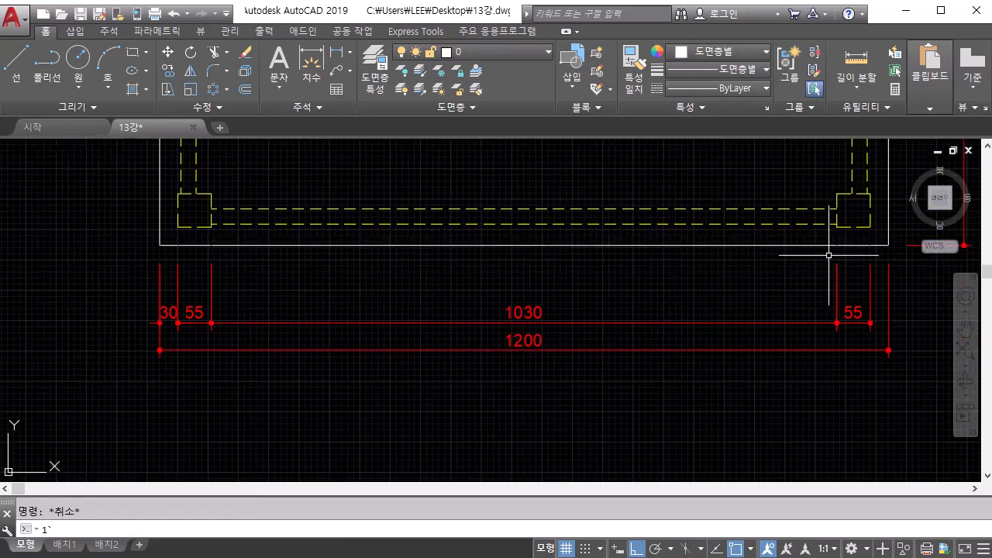
{"action": "mouse_move", "coordinate": [829, 256]}
{"action": "middle_mouse_down"}
{"action": "mouse_move", "coordinate": [443, 388]}
{"action": "mouse_move", "coordinate": [560, 157]}
{"action": "middle_mouse_up"}
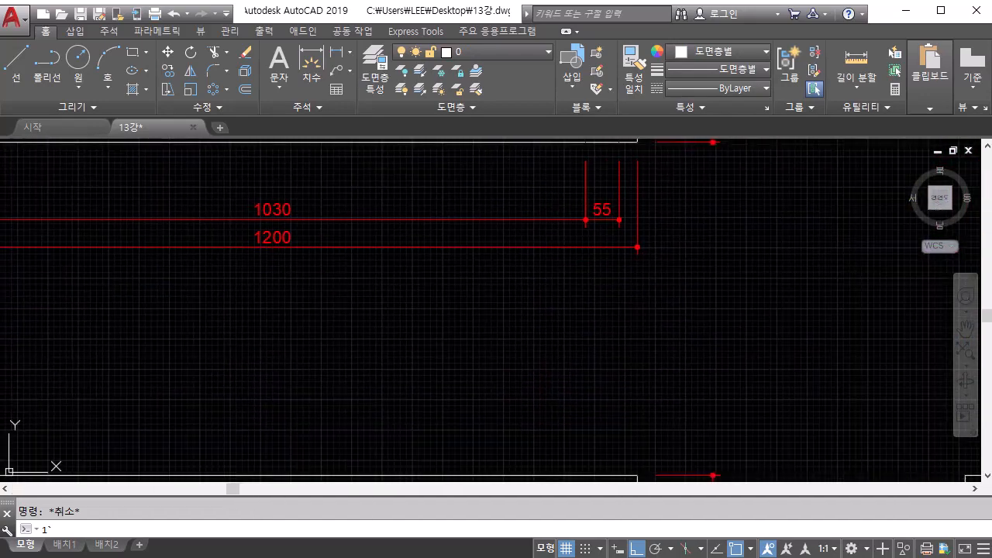
{"action": "middle_click_drag", "start_coordinate": [389, 460], "coordinate": [483, 206]}
{"action": "mouse_move", "coordinate": [657, 353]}
{"action": "middle_mouse_down"}
{"action": "mouse_move", "coordinate": [284, 387]}
{"action": "mouse_move", "coordinate": [501, 179]}
{"action": "mouse_move", "coordinate": [201, 194]}
{"action": "middle_mouse_up"}
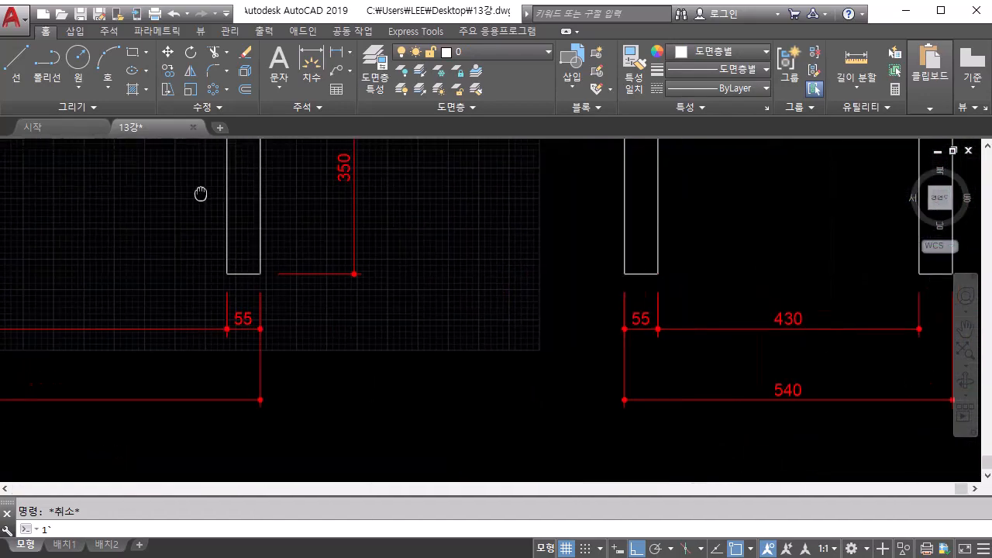
{"action": "mouse_move", "coordinate": [664, 321]}
{"action": "middle_mouse_down"}
{"action": "mouse_move", "coordinate": [383, 319]}
{"action": "mouse_move", "coordinate": [838, 290]}
{"action": "middle_mouse_up"}
{"action": "mouse_move", "coordinate": [77, 308]}
{"action": "middle_mouse_down"}
{"action": "mouse_move", "coordinate": [308, 309]}
{"action": "mouse_move", "coordinate": [473, 390]}
{"action": "middle_mouse_up"}
{"action": "scroll", "coordinate": [307, 308], "scroll_direction": "down", "scroll_amount": 2}
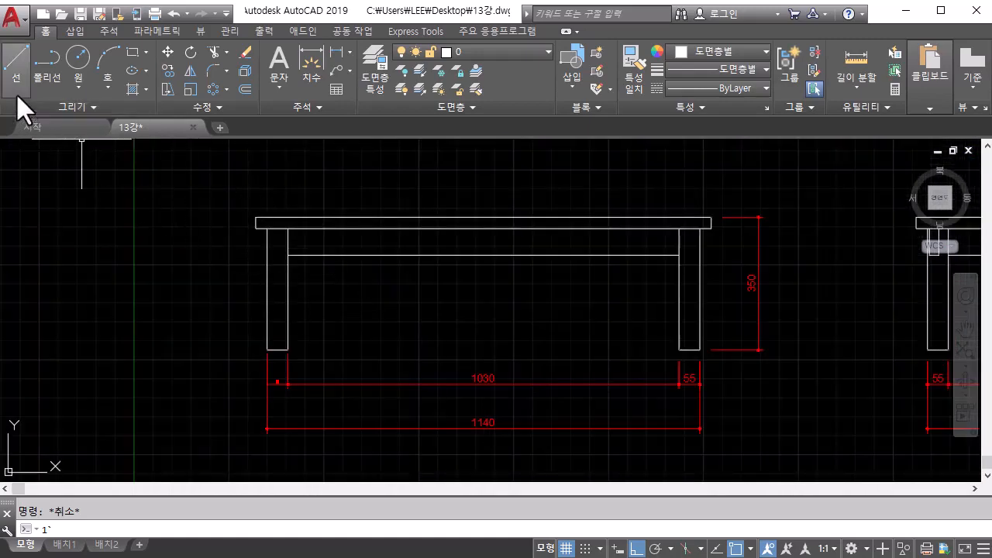
{"action": "left_click", "coordinate": [332, 54]}
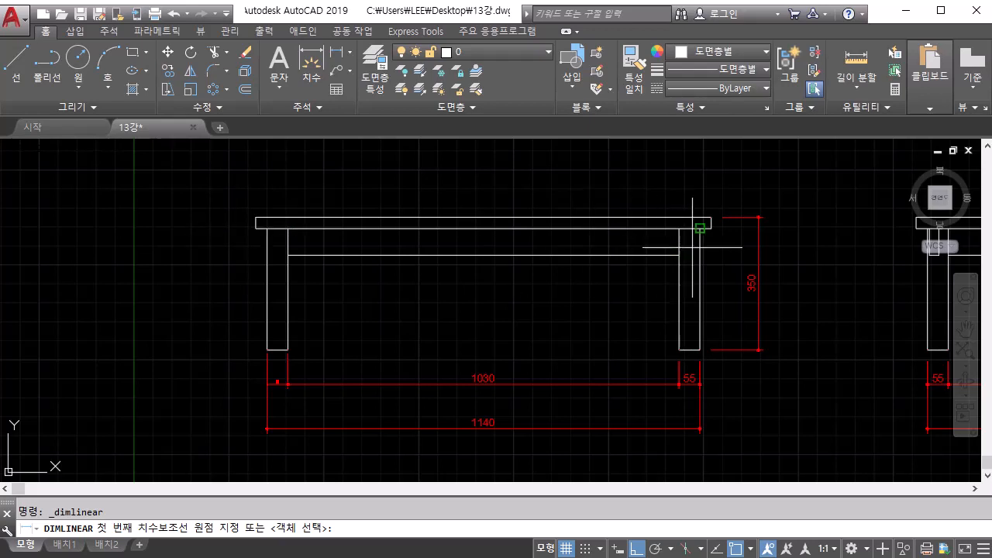
{"action": "left_click", "coordinate": [255, 228]}
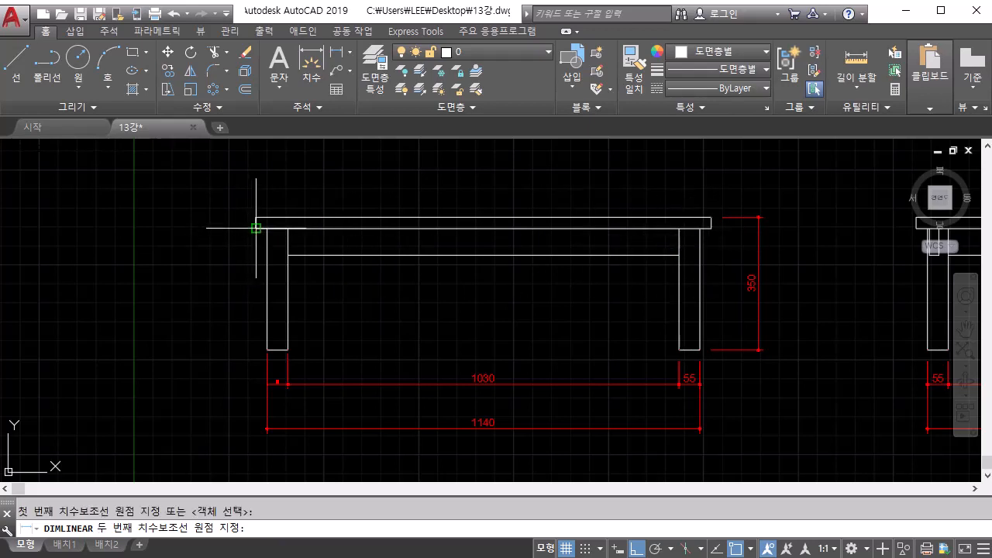
{"action": "left_click", "coordinate": [712, 228]}
{"action": "middle_click_drag", "start_coordinate": [729, 380], "coordinate": [739, 321]}
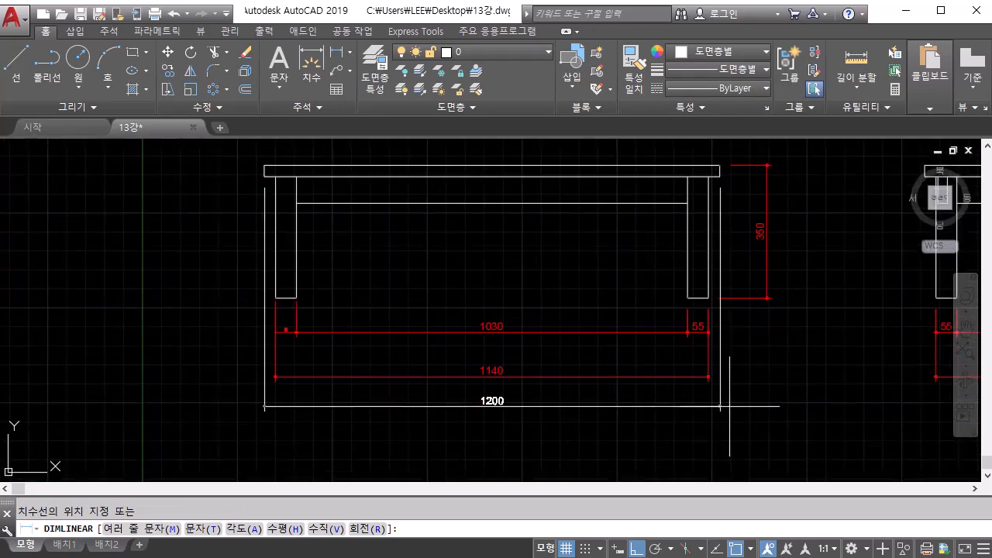
{"action": "left_click", "coordinate": [727, 405]}
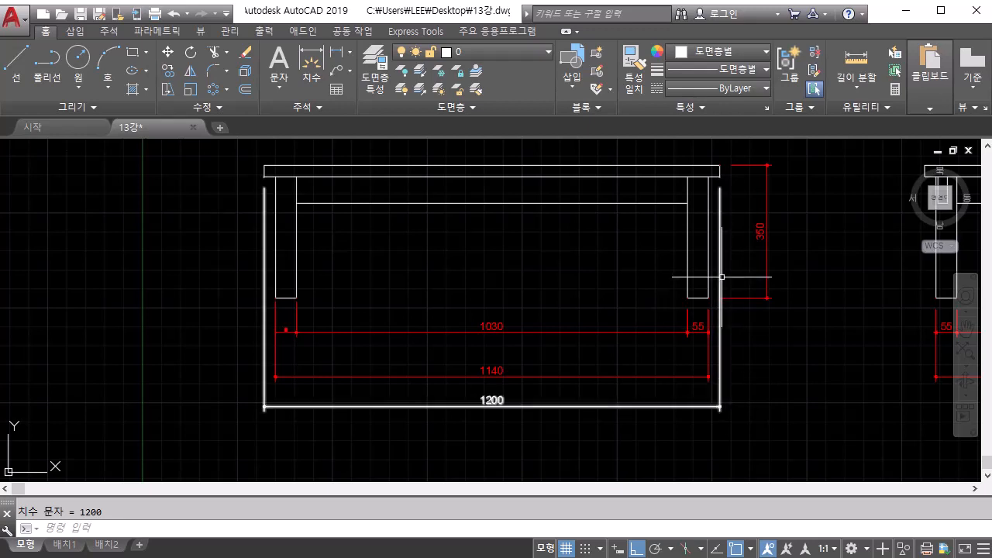
Apply the x10 dimension style to the front view's left leg width dimension.
{"action": "scroll", "coordinate": [722, 276], "scroll_direction": "up", "scroll_amount": 2}
{"action": "key", "text": "Escape"}
{"action": "middle_click_drag", "start_coordinate": [98, 383], "coordinate": [200, 340]}
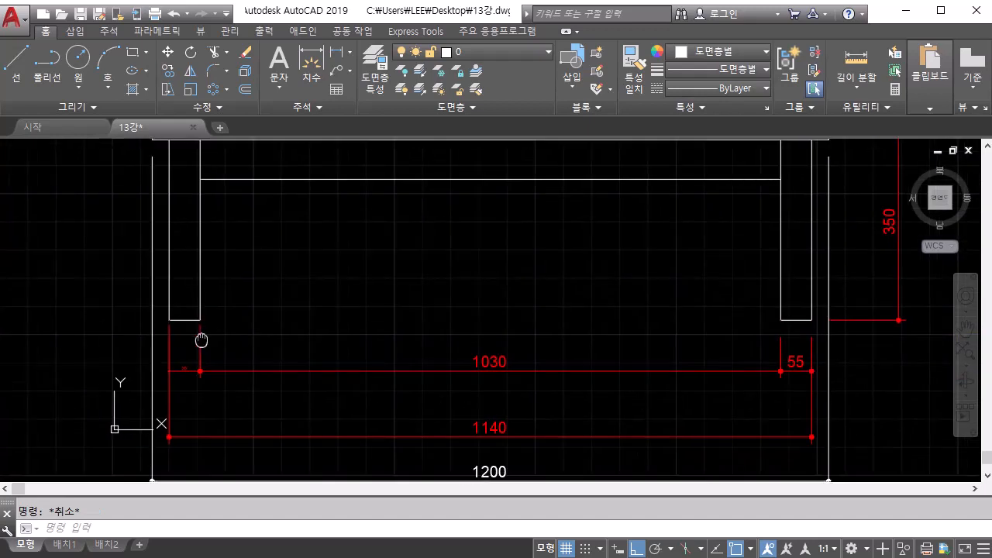
{"action": "left_click", "coordinate": [194, 340]}
{"action": "left_click", "coordinate": [167, 379]}
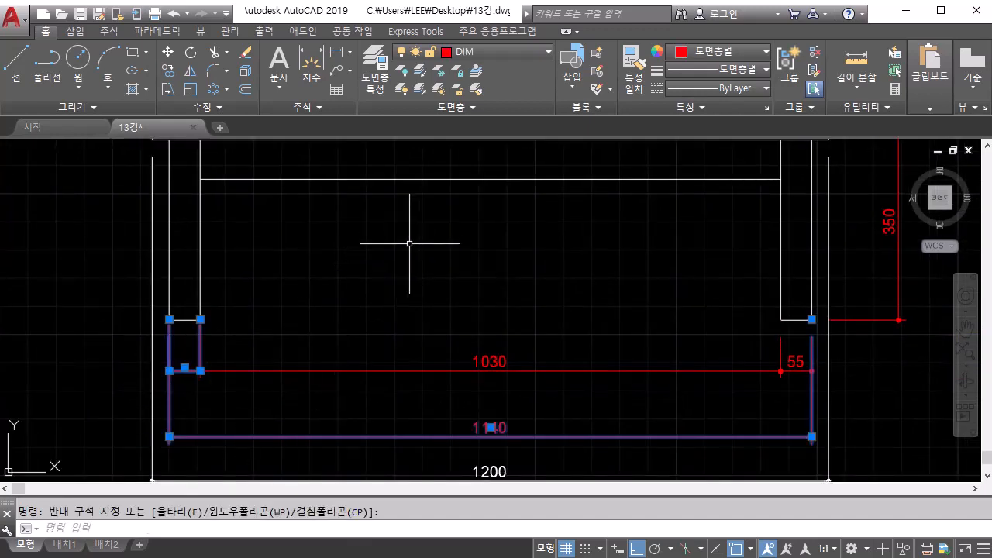
{"action": "key", "text": "Escape"}
{"action": "left_click", "coordinate": [188, 372]}
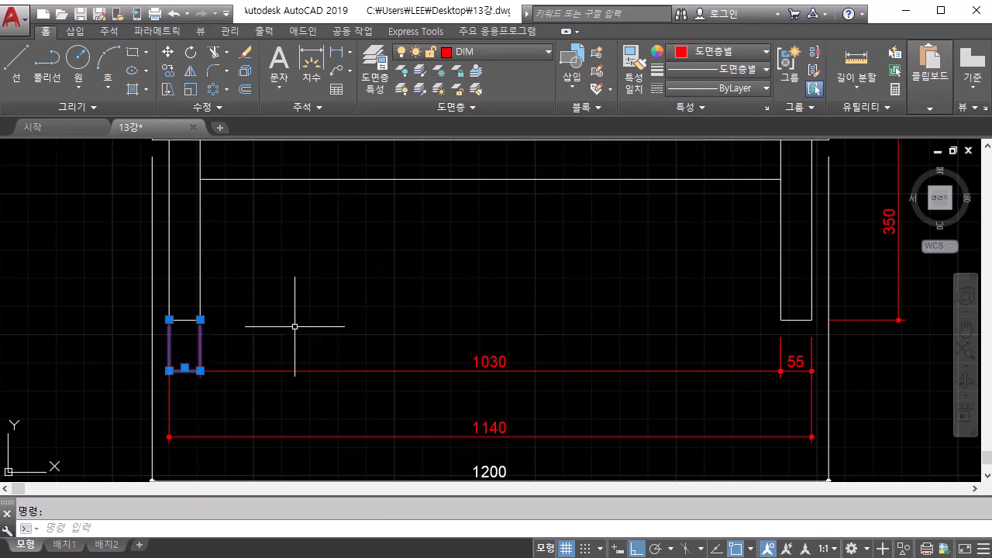
{"action": "left_click", "coordinate": [302, 110]}
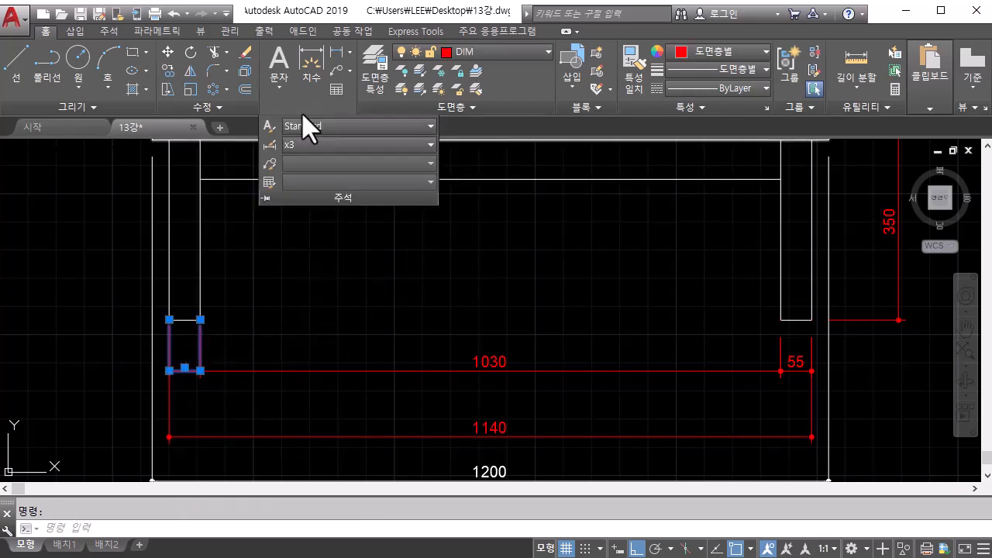
{"action": "left_click", "coordinate": [309, 144]}
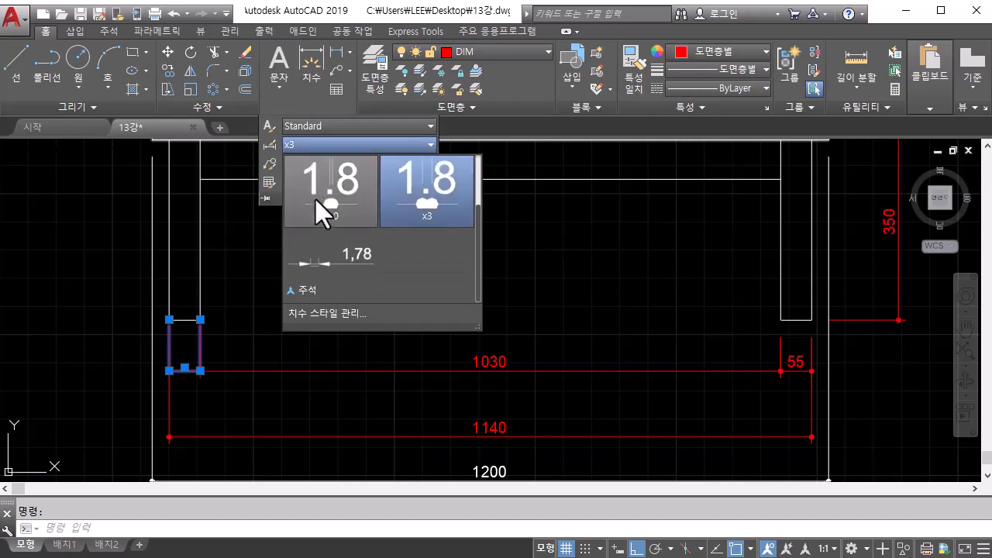
{"action": "left_click", "coordinate": [334, 207]}
{"action": "key", "text": "Escape"}
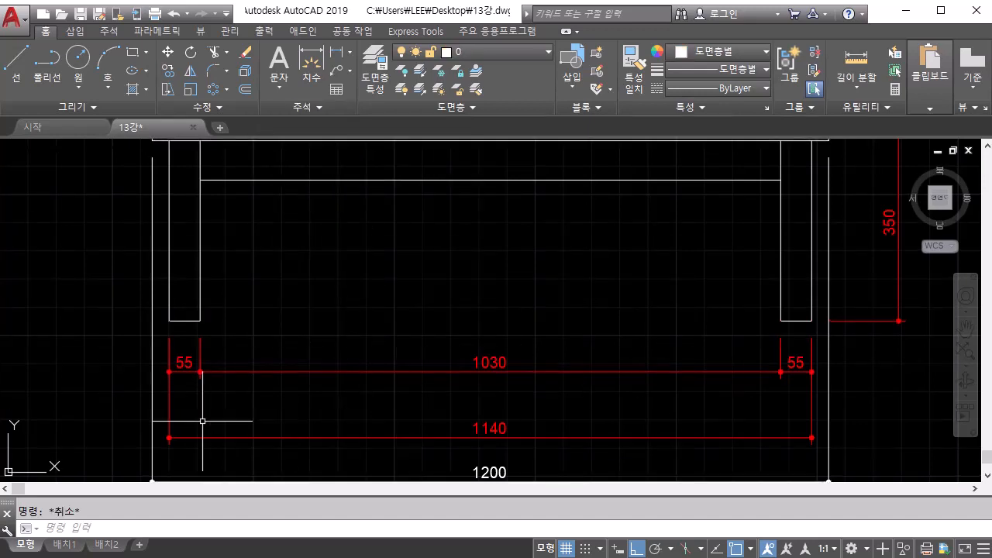
Assign the front view's overall tabletop width dimension to the DIM layer.
{"action": "left_click", "coordinate": [153, 418]}
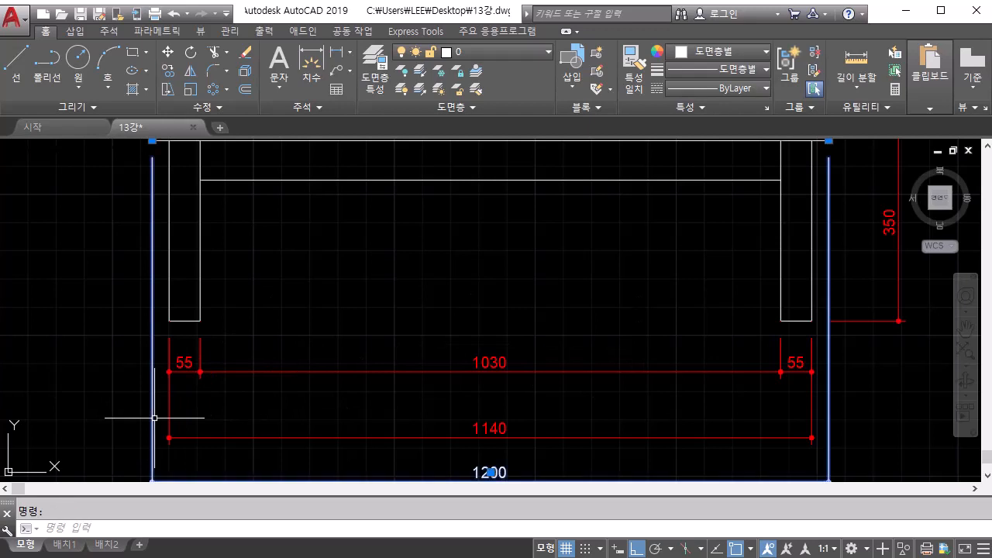
{"action": "left_click", "coordinate": [496, 53]}
{"action": "left_click", "coordinate": [483, 126]}
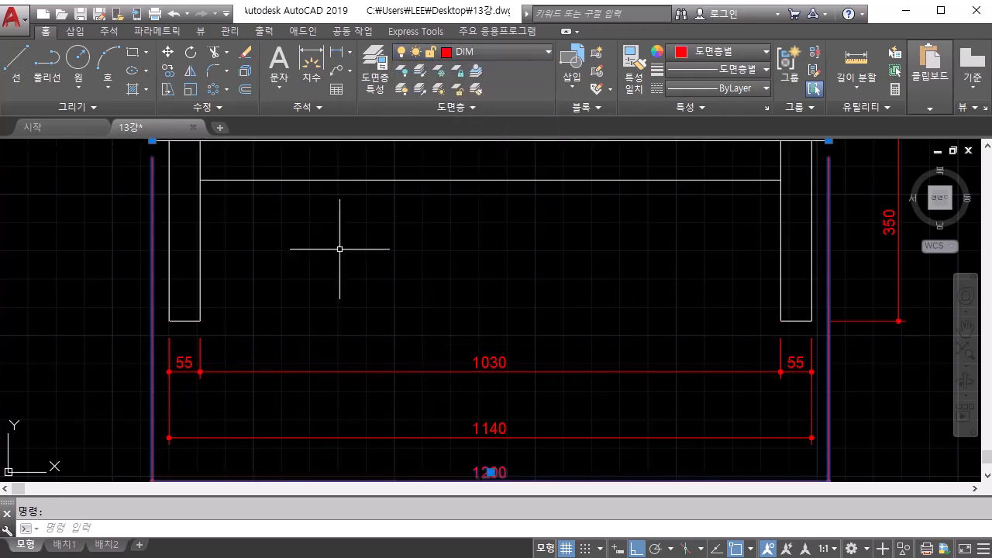
{"action": "middle_click_drag", "start_coordinate": [339, 248], "coordinate": [380, 362]}
{"action": "scroll", "coordinate": [206, 266], "scroll_direction": "down", "scroll_amount": 6}
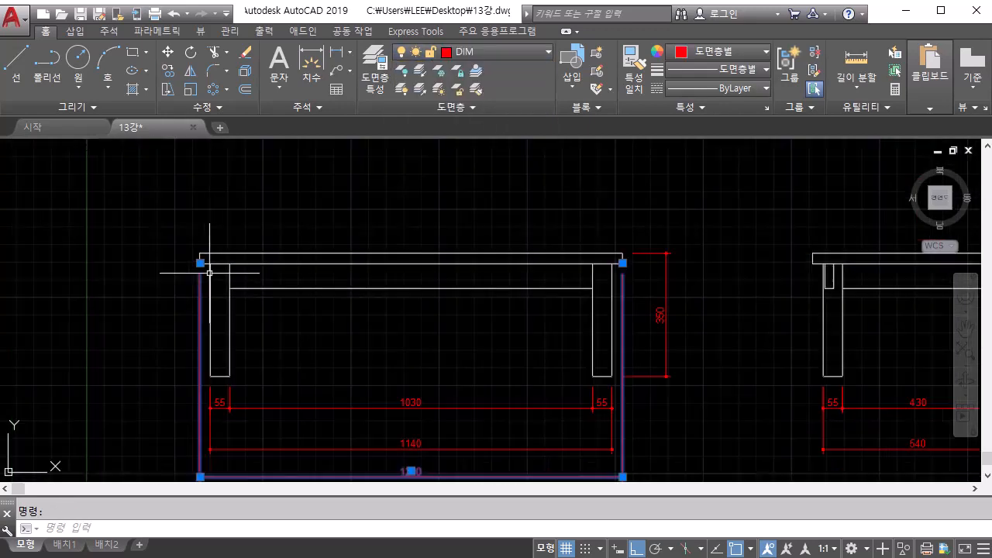
{"action": "scroll", "coordinate": [221, 302], "scroll_direction": "up", "scroll_amount": 4}
{"action": "key", "text": "Escape"}
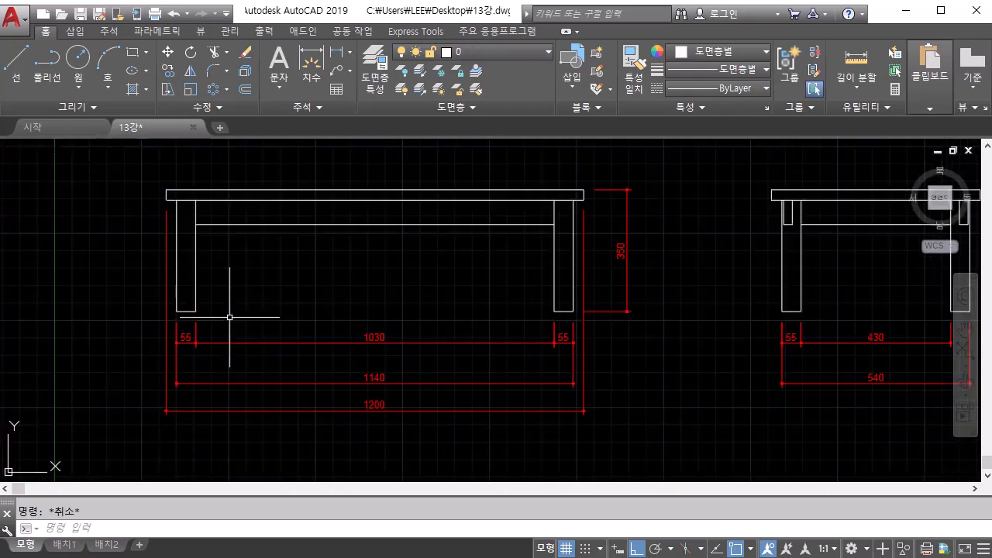
{"action": "middle_click_drag", "start_coordinate": [229, 317], "coordinate": [317, 315]}
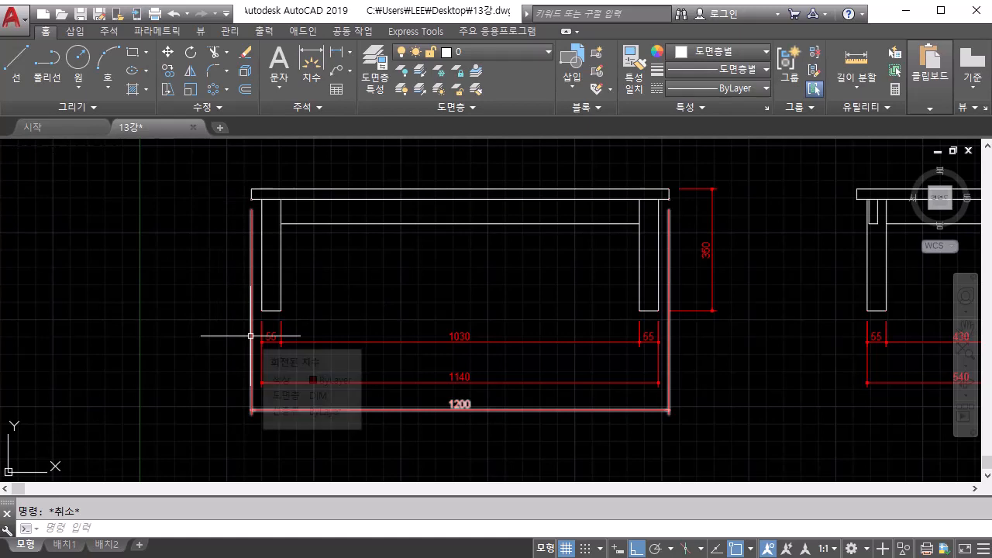
{"action": "middle_click_drag", "start_coordinate": [250, 336], "coordinate": [256, 382]}
{"action": "scroll", "coordinate": [256, 381], "scroll_direction": "up", "scroll_amount": 2}
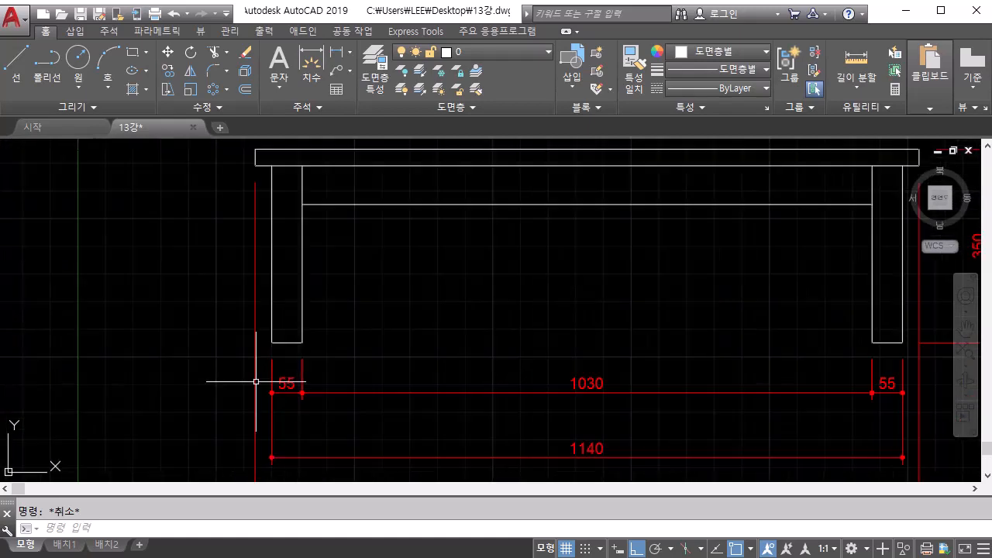
{"action": "middle_click_drag", "start_coordinate": [297, 345], "coordinate": [458, 373]}
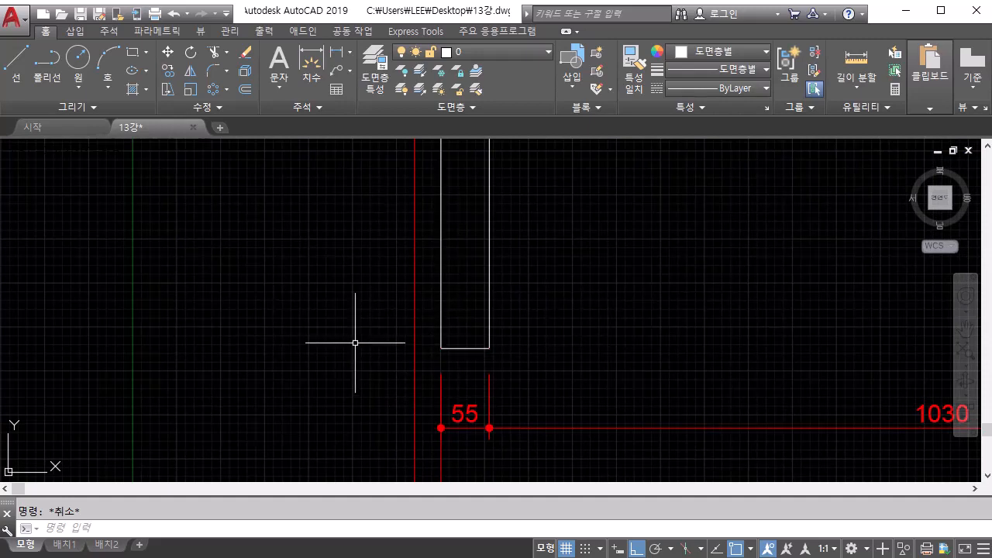
{"action": "scroll", "coordinate": [386, 337], "scroll_direction": "down", "scroll_amount": 2}
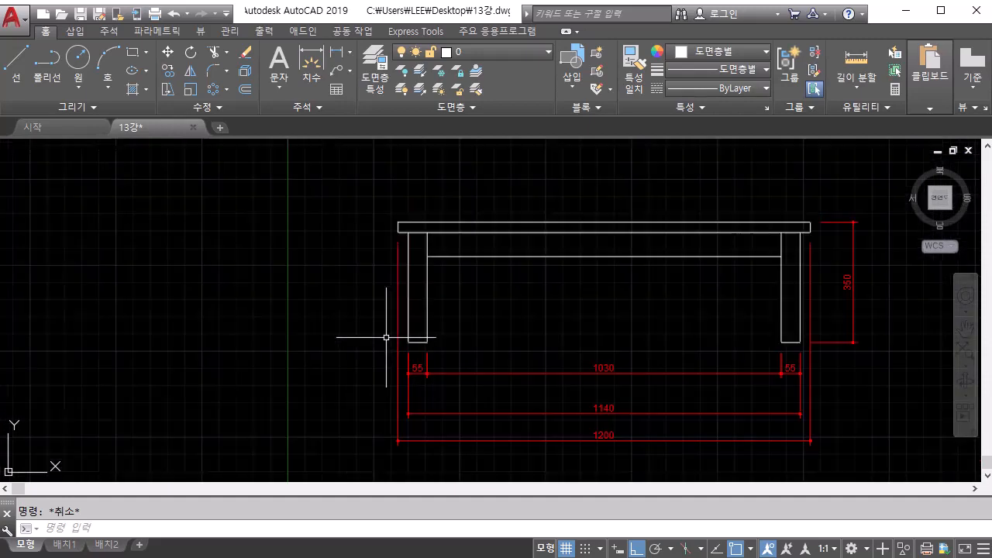
{"action": "left_click", "coordinate": [398, 246]}
{"action": "left_click", "coordinate": [398, 231]}
{"action": "scroll", "coordinate": [403, 357], "scroll_direction": "up", "scroll_amount": 8}
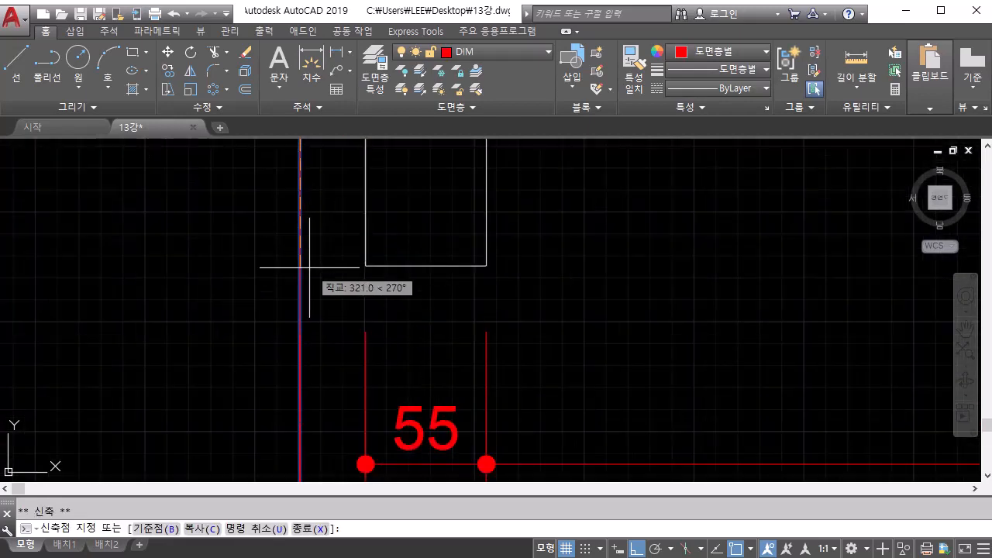
{"action": "key", "text": "Escape"}
{"action": "key", "text": "Escape"}
{"action": "scroll", "coordinate": [311, 288], "scroll_direction": "down", "scroll_amount": 3}
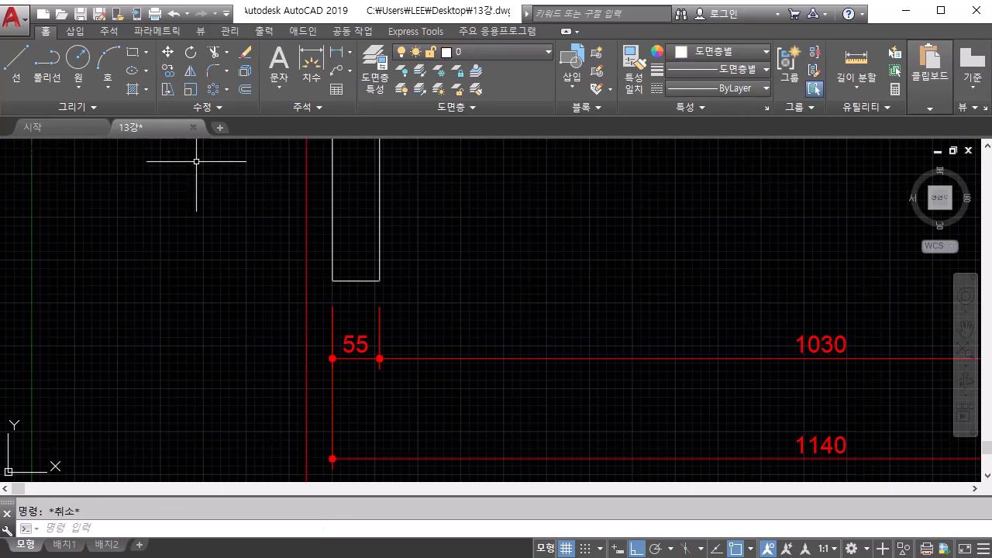
Draw a horizontal guide line from the front view's left leg bottom outer corner outward past the overall width dimension's extension line.
{"action": "left_click", "coordinate": [24, 56]}
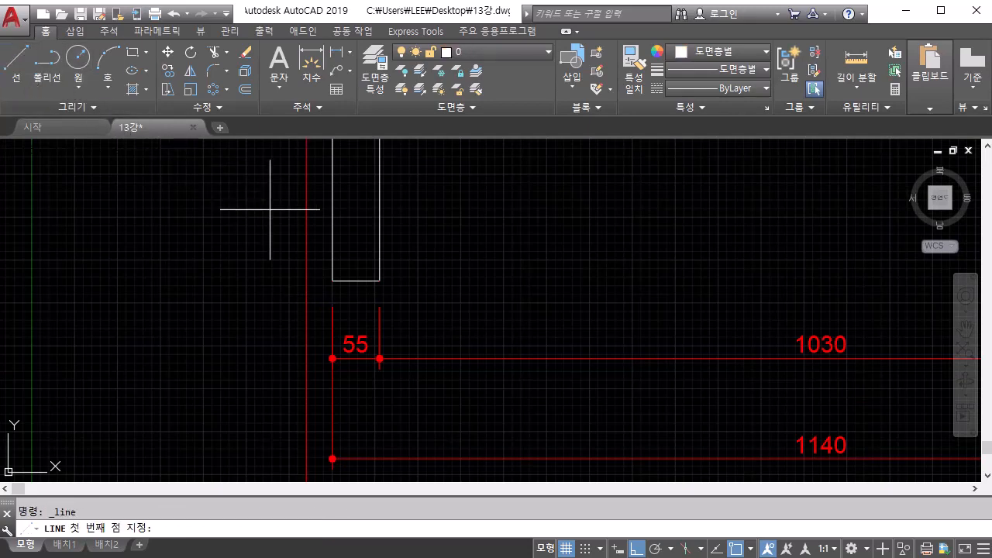
{"action": "left_click", "coordinate": [333, 281]}
{"action": "left_click", "coordinate": [90, 281]}
{"action": "key", "text": "Return"}
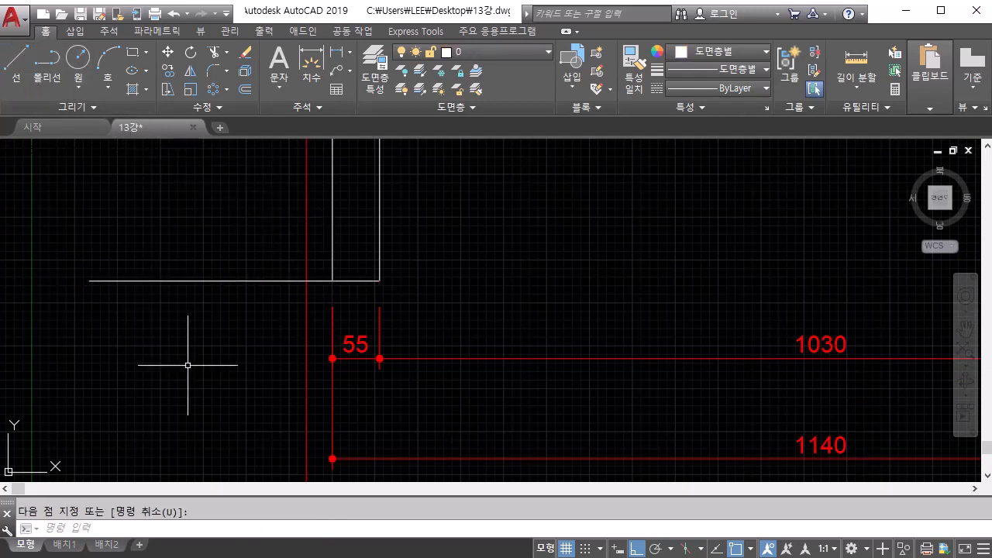
Stretch the left origin of the front view's overall tabletop width dimension straight down to the horizontal guide line.
{"action": "left_click", "coordinate": [312, 329]}
{"action": "left_click", "coordinate": [294, 337]}
{"action": "scroll", "coordinate": [295, 337], "scroll_direction": "down", "scroll_amount": 3}
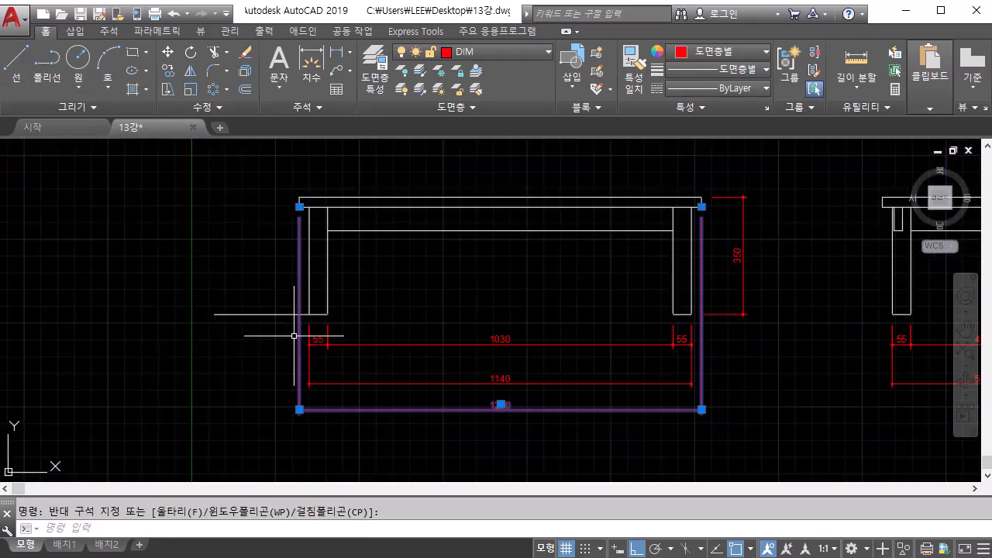
{"action": "scroll", "coordinate": [295, 222], "scroll_direction": "up", "scroll_amount": 4}
{"action": "left_click", "coordinate": [305, 184]}
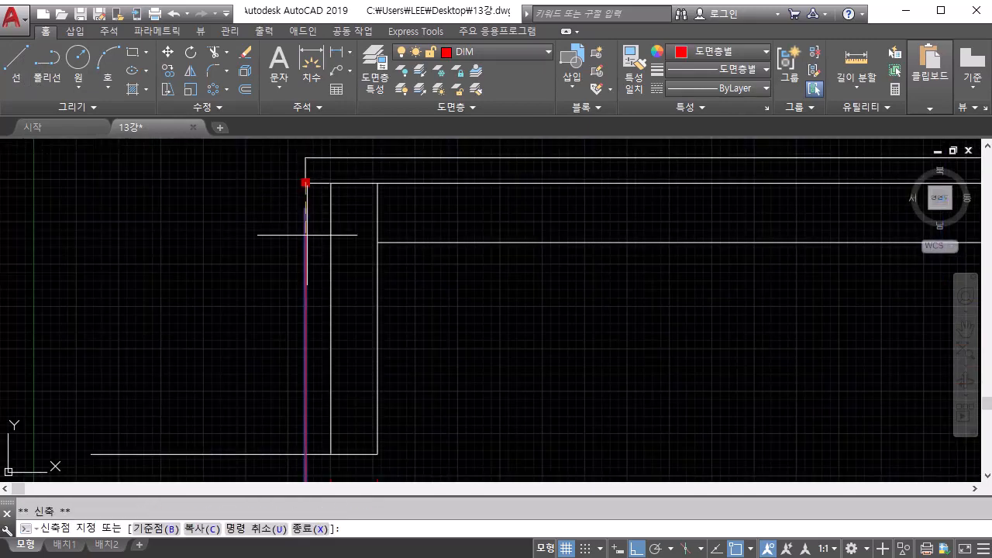
{"action": "left_click", "coordinate": [308, 449]}
{"action": "key", "text": "Escape"}
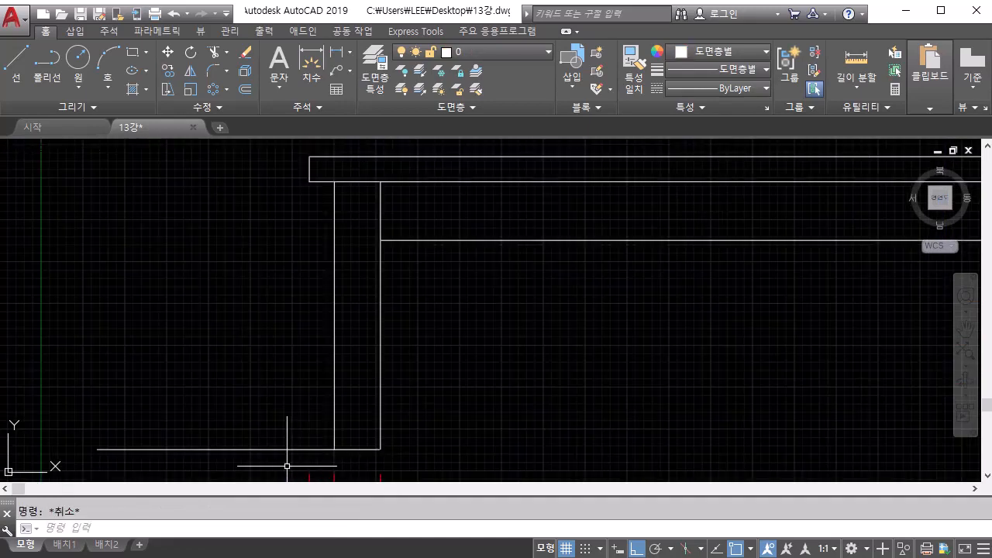
Erase the horizontal guide line at the foot of the front view's left leg.
{"action": "middle_click_drag", "start_coordinate": [286, 466], "coordinate": [339, 266]}
{"action": "left_click", "coordinate": [334, 208]}
{"action": "left_click", "coordinate": [268, 298]}
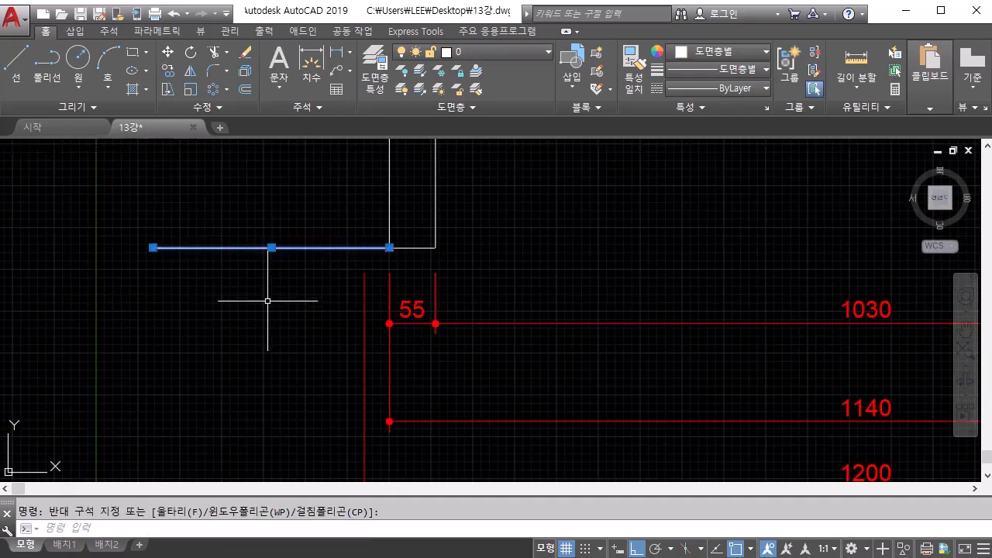
{"action": "key", "text": "Delete"}
{"action": "scroll", "coordinate": [291, 298], "scroll_direction": "down", "scroll_amount": 2}
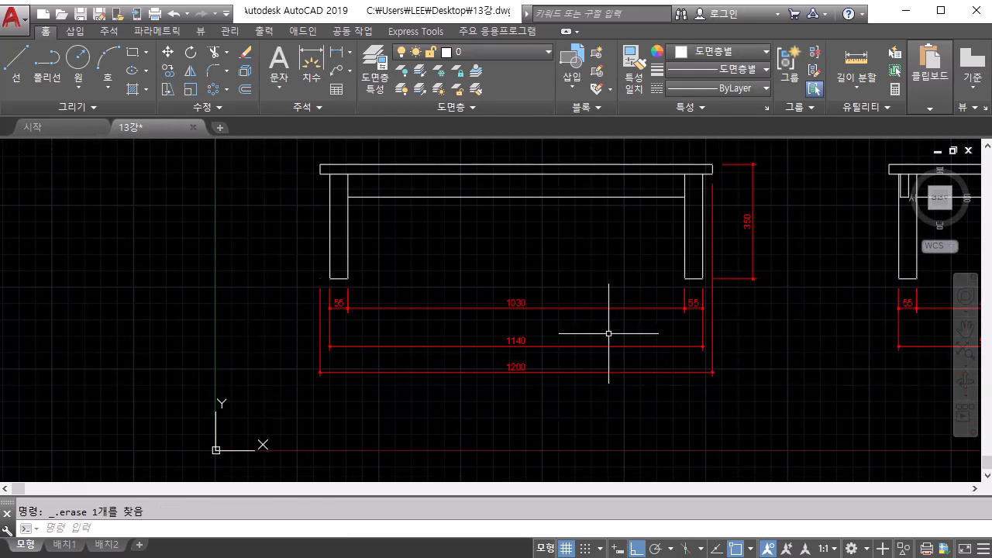
{"action": "mouse_move", "coordinate": [703, 282]}
{"action": "middle_mouse_down"}
{"action": "mouse_move", "coordinate": [212, 343]}
{"action": "mouse_move", "coordinate": [344, 259]}
{"action": "middle_mouse_up"}
{"action": "scroll", "coordinate": [216, 342], "scroll_direction": "up", "scroll_amount": 2}
{"action": "middle_click_drag", "start_coordinate": [402, 286], "coordinate": [437, 369]}
{"action": "middle_click_drag", "start_coordinate": [421, 215], "coordinate": [443, 290]}
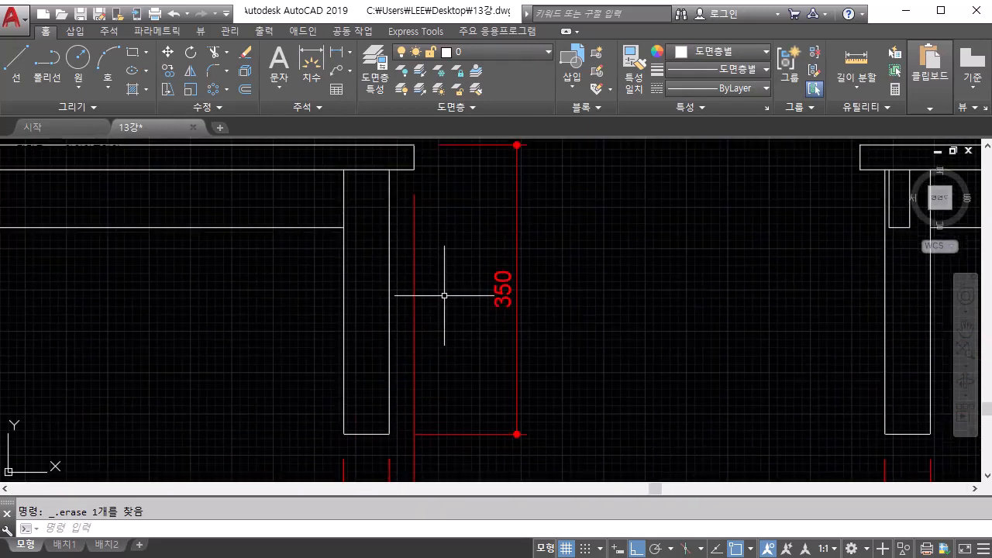
{"action": "left_click_drag", "start_coordinate": [442, 290], "coordinate": [397, 327]}
{"action": "left_click", "coordinate": [402, 336]}
{"action": "middle_click_drag", "start_coordinate": [404, 351], "coordinate": [421, 208]}
{"action": "left_click", "coordinate": [441, 275]}
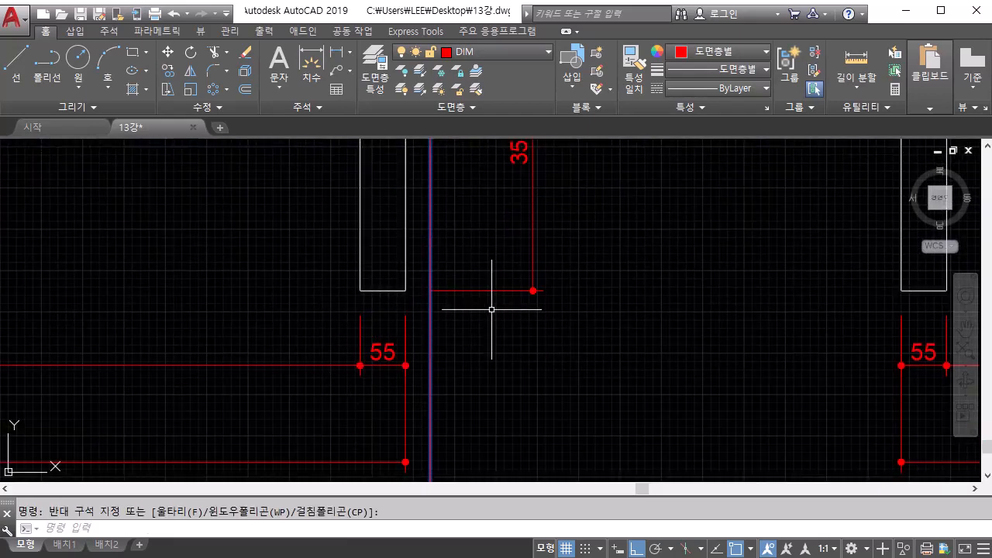
{"action": "key", "text": "Escape"}
Draw a horizontal guide line from the front view's right leg bottom outer corner outward past the height dimension.
{"action": "left_click", "coordinate": [21, 56]}
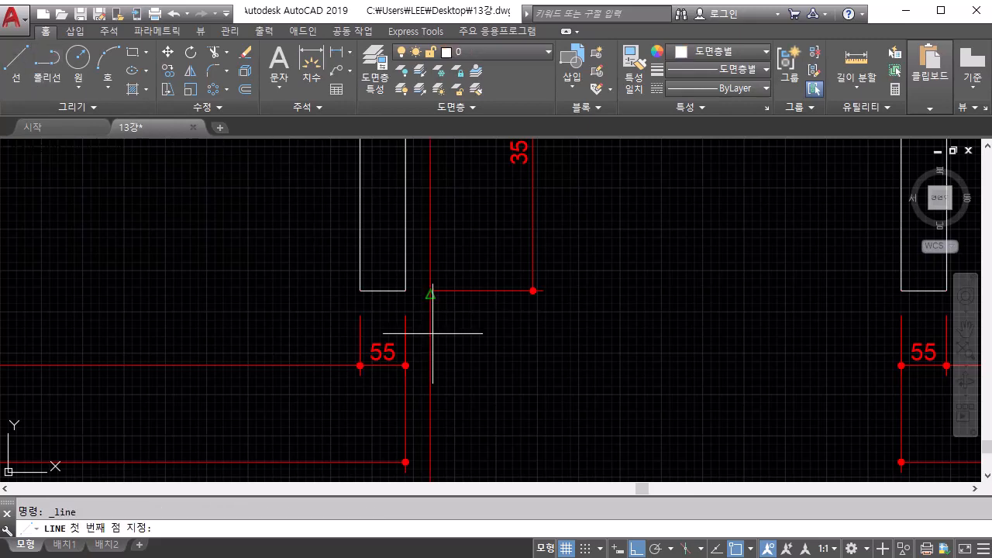
{"action": "left_click", "coordinate": [406, 291]}
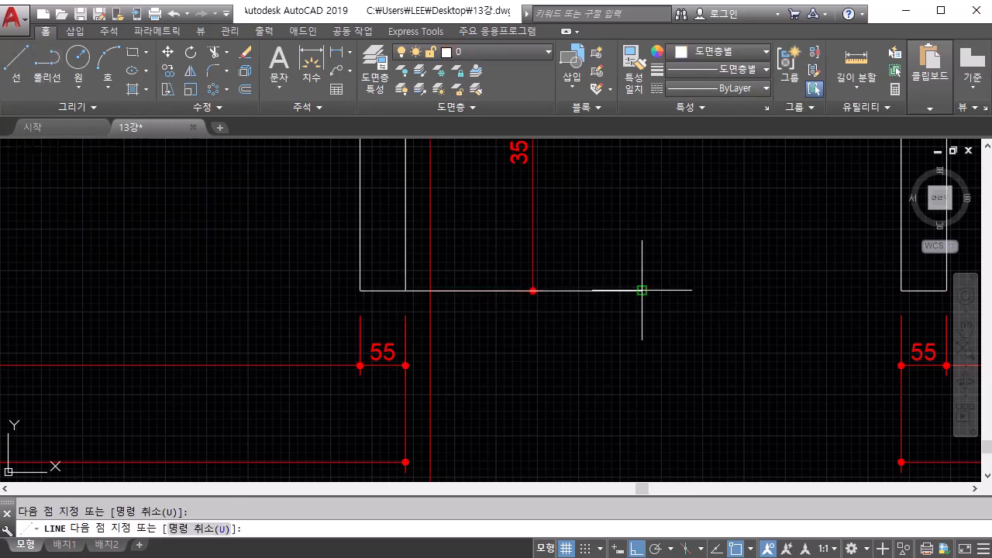
{"action": "key", "text": "Escape"}
Stretch the right origin of the front view's overall tabletop width dimension straight down to the guide line at leg-bottom level.
{"action": "left_click", "coordinate": [481, 314]}
{"action": "left_click", "coordinate": [428, 328]}
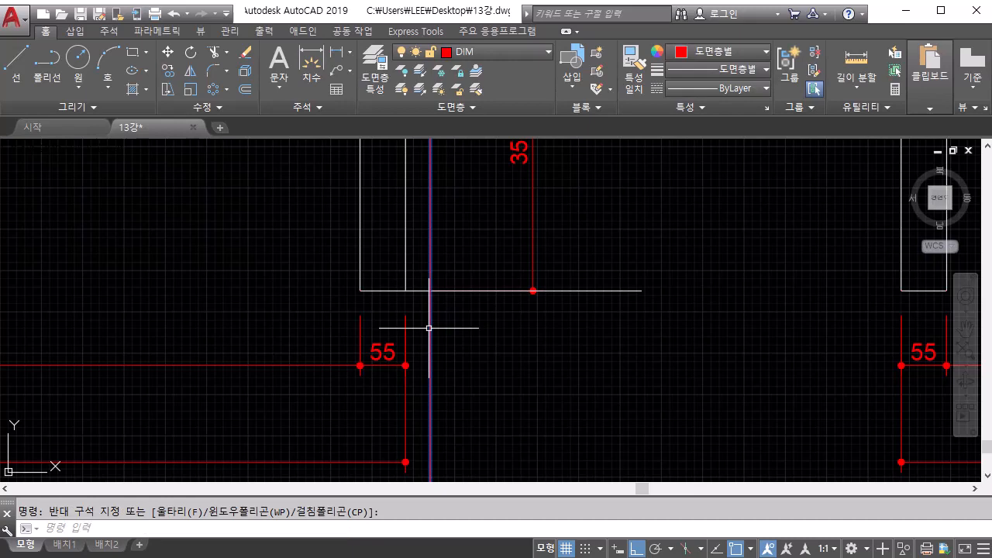
{"action": "scroll", "coordinate": [500, 330], "scroll_direction": "down", "scroll_amount": 4}
{"action": "left_click", "coordinate": [483, 317]}
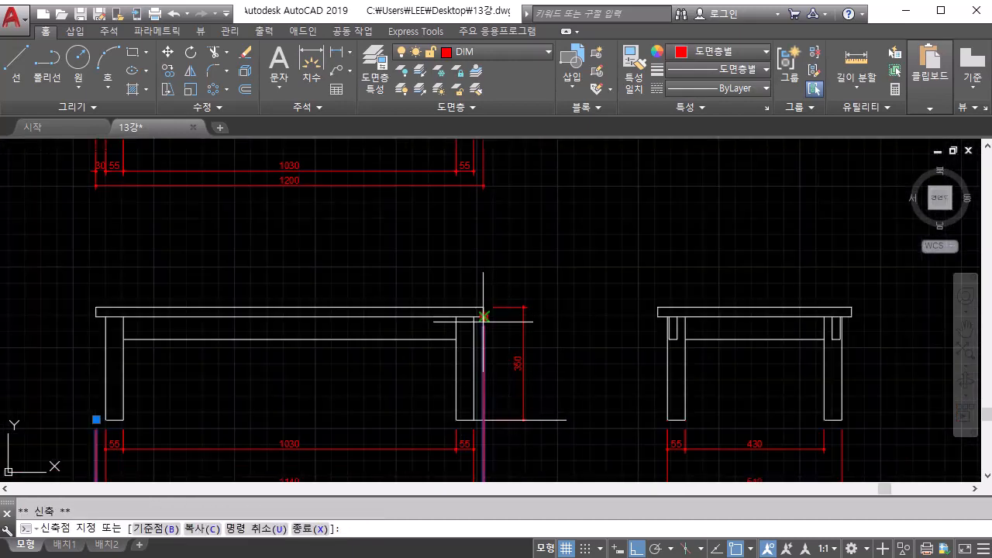
{"action": "scroll", "coordinate": [481, 395], "scroll_direction": "up", "scroll_amount": 4}
{"action": "left_click", "coordinate": [486, 417]}
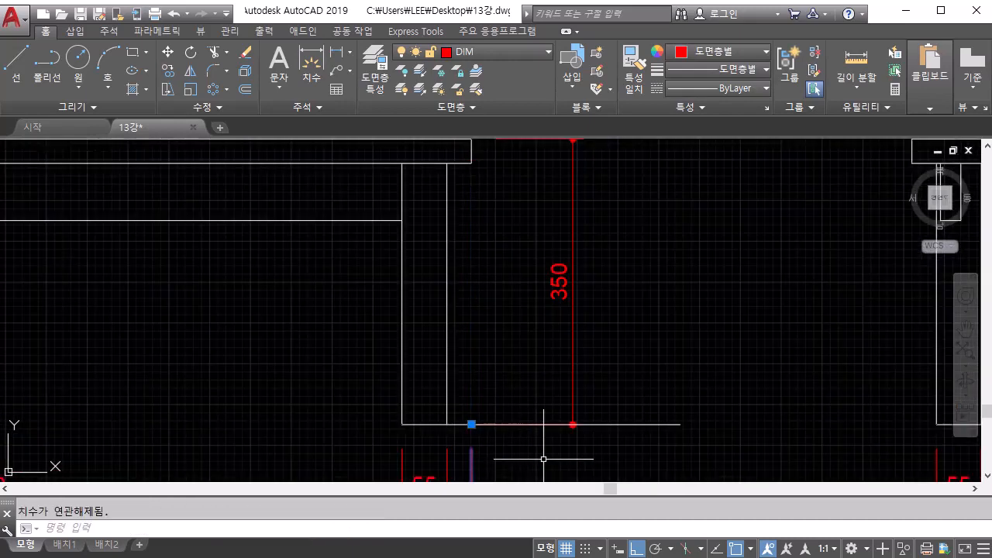
{"action": "key", "text": "Escape"}
Erase the horizontal guide line at the foot of the front view's right leg.
{"action": "left_click", "coordinate": [664, 441]}
{"action": "left_click", "coordinate": [636, 395]}
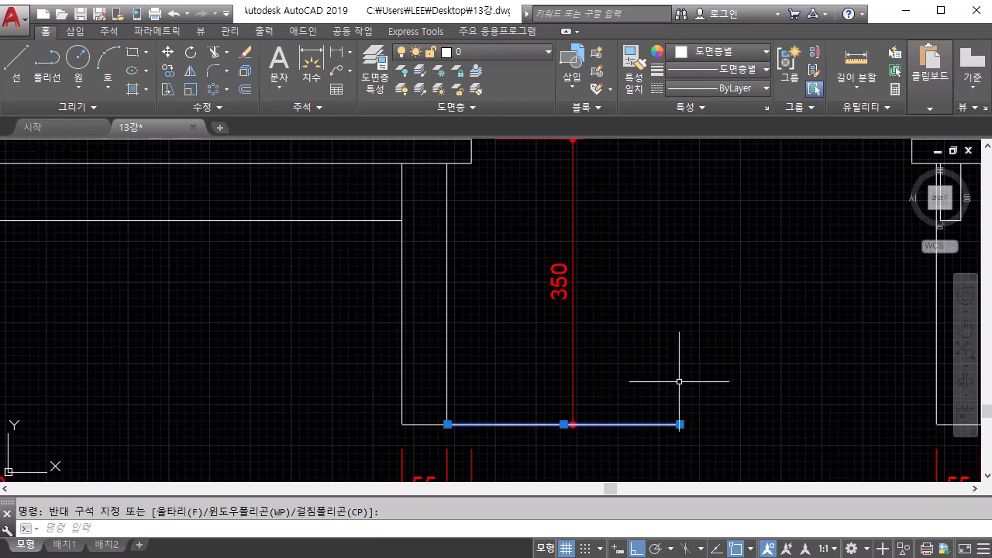
{"action": "key", "text": "Delete"}
Draw a vertical guide line from the front view tabletop's lower right corner down past the bottom of the right leg.
{"action": "scroll", "coordinate": [679, 381], "scroll_direction": "down", "scroll_amount": 2}
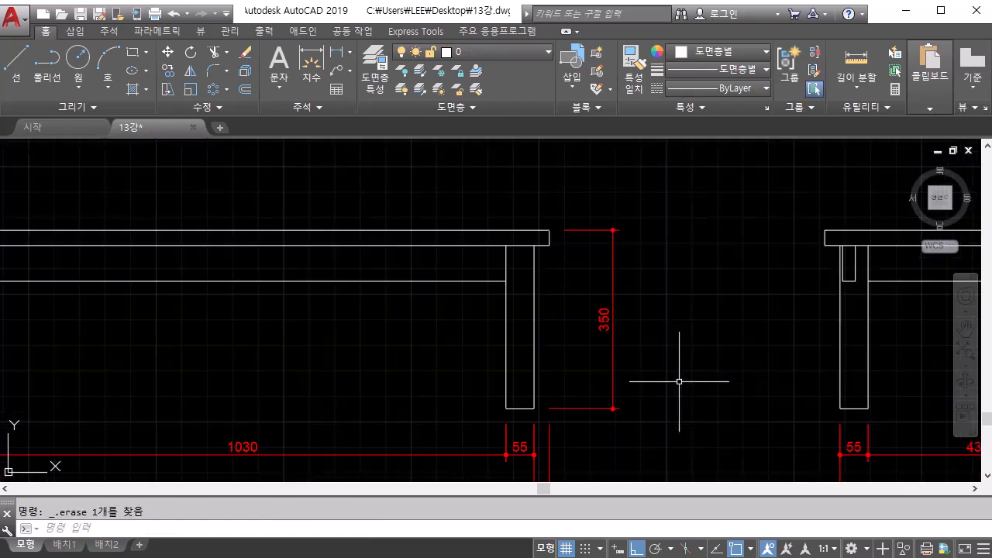
{"action": "middle_click_drag", "start_coordinate": [566, 275], "coordinate": [565, 275]}
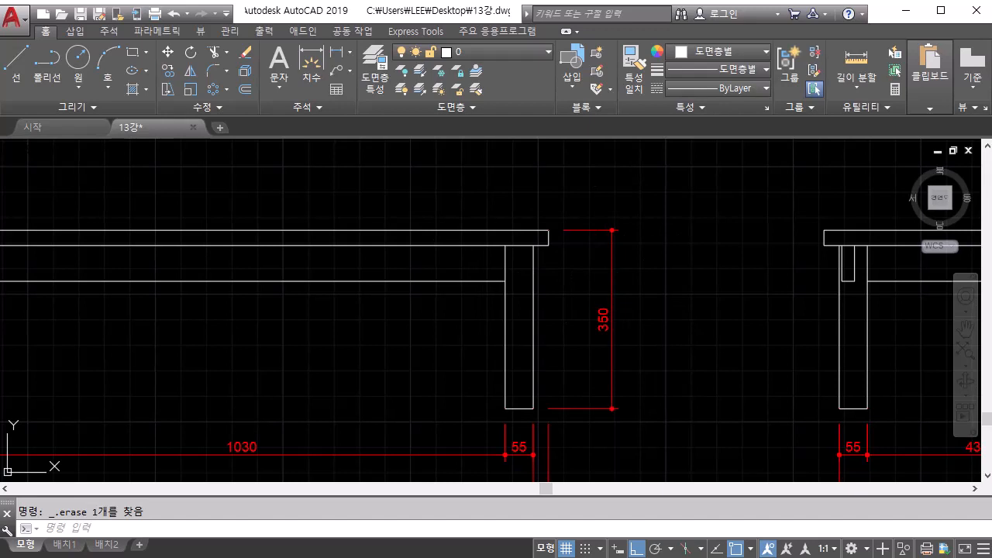
{"action": "left_click", "coordinate": [15, 54]}
{"action": "scroll", "coordinate": [524, 249], "scroll_direction": "up", "scroll_amount": 4}
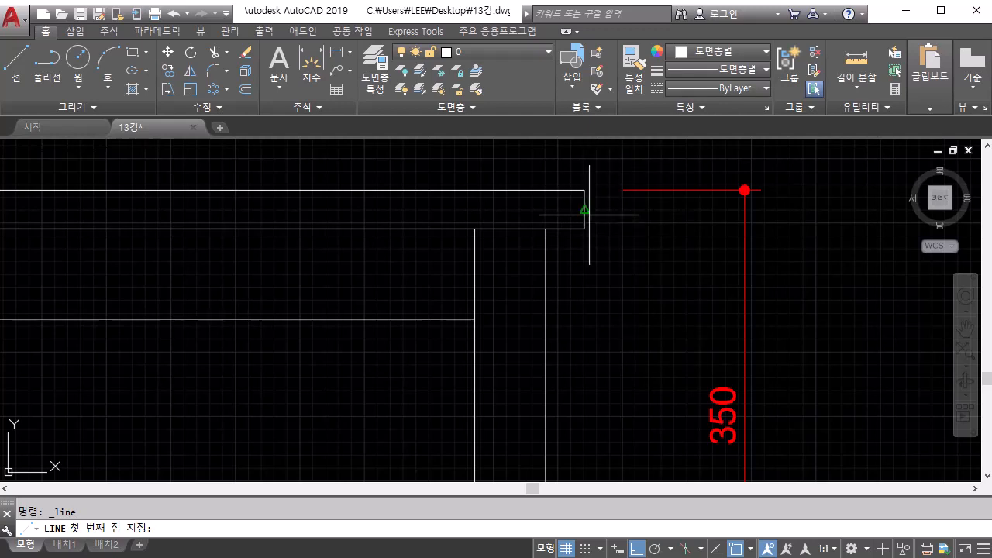
{"action": "middle_click_drag", "start_coordinate": [665, 414], "coordinate": [697, 362]}
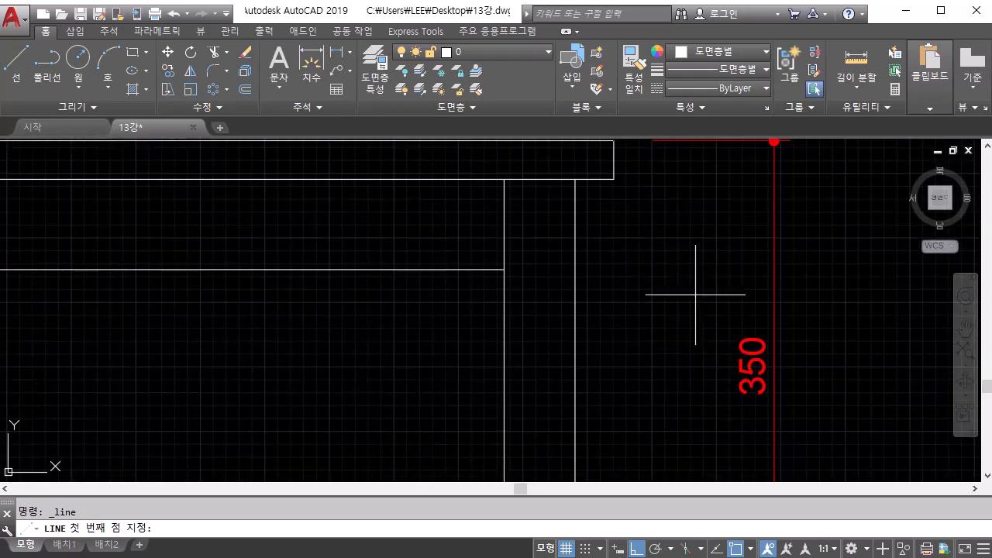
{"action": "mouse_move", "coordinate": [693, 416]}
{"action": "middle_mouse_down"}
{"action": "mouse_move", "coordinate": [687, 293]}
{"action": "mouse_move", "coordinate": [691, 337]}
{"action": "middle_mouse_up"}
{"action": "scroll", "coordinate": [687, 294], "scroll_direction": "down", "scroll_amount": 2}
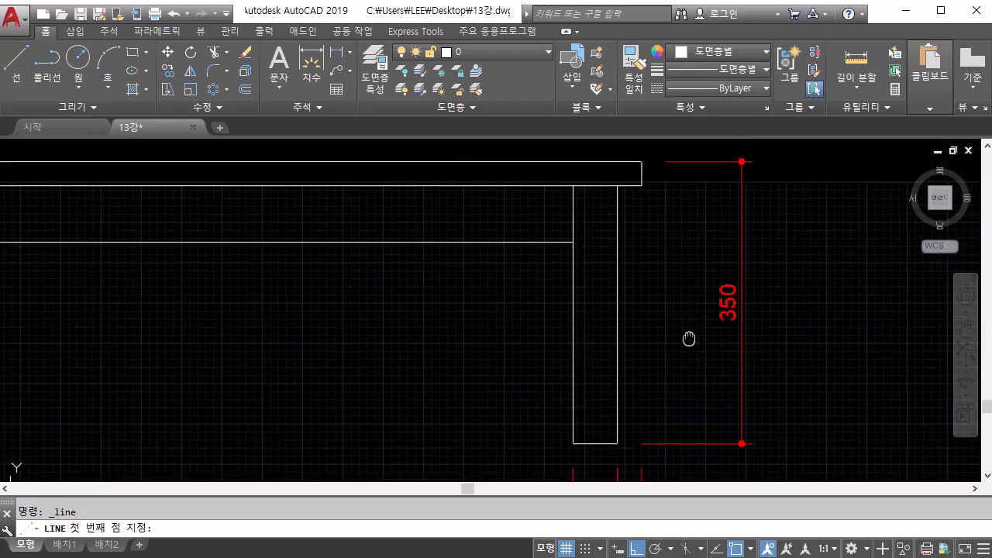
{"action": "left_click", "coordinate": [644, 183]}
{"action": "middle_click_drag", "start_coordinate": [675, 439], "coordinate": [686, 226]}
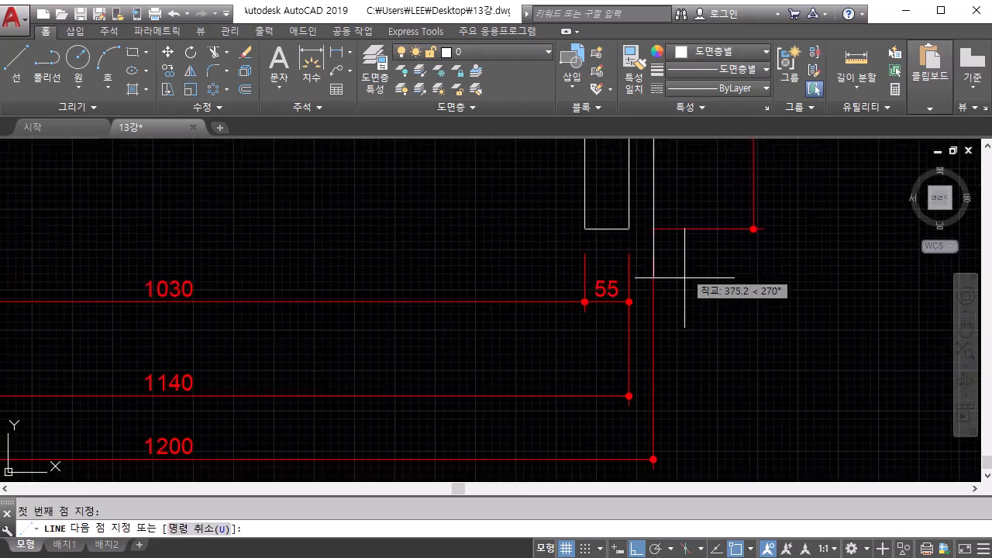
{"action": "key", "text": "Escape"}
Stretch the lower origin of the front view's height dimension from the right leg's corner horizontally to the vertical guide line.
{"action": "middle_click_drag", "start_coordinate": [691, 354], "coordinate": [659, 446]}
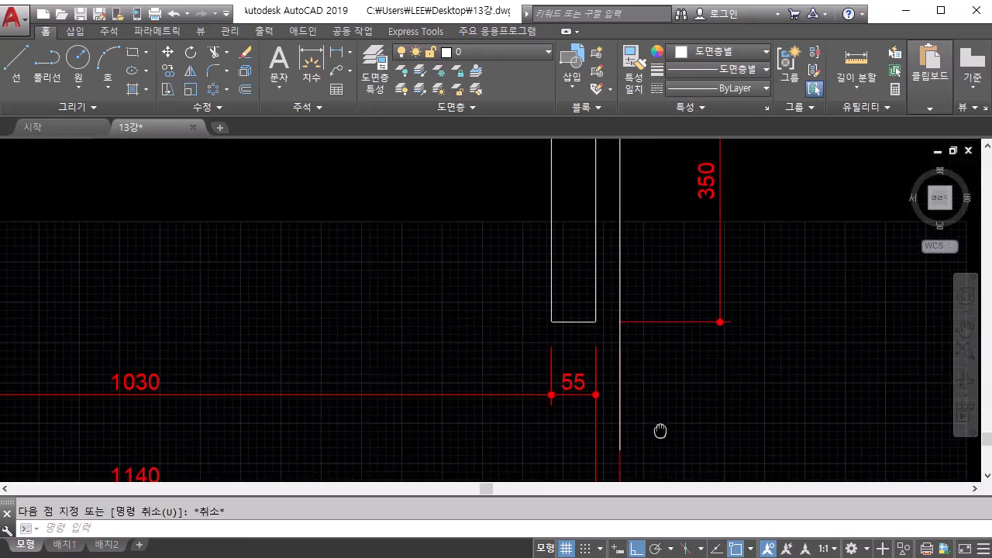
{"action": "left_click", "coordinate": [702, 314]}
{"action": "left_click", "coordinate": [678, 333]}
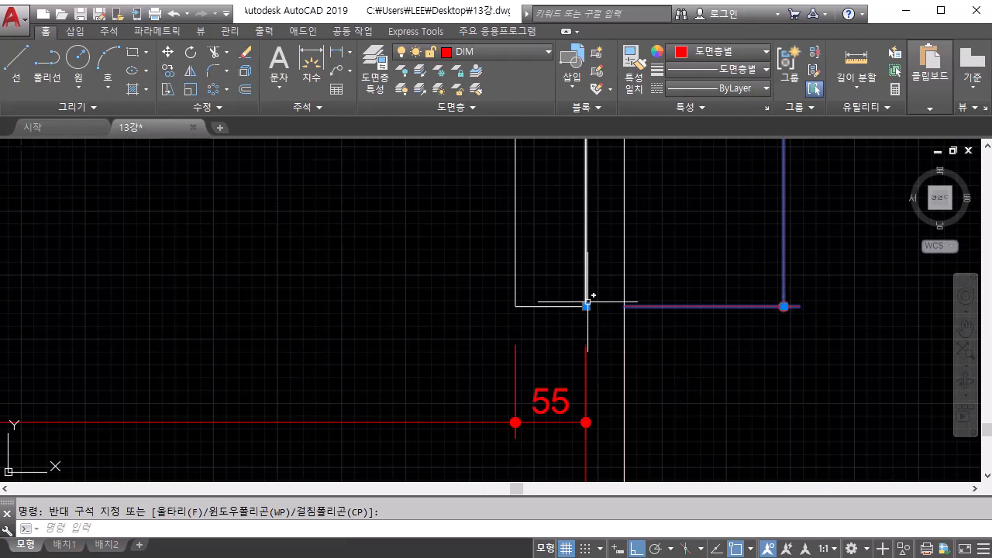
{"action": "scroll", "coordinate": [587, 303], "scroll_direction": "down", "scroll_amount": 4}
{"action": "middle_click_drag", "start_coordinate": [585, 303], "coordinate": [585, 395]}
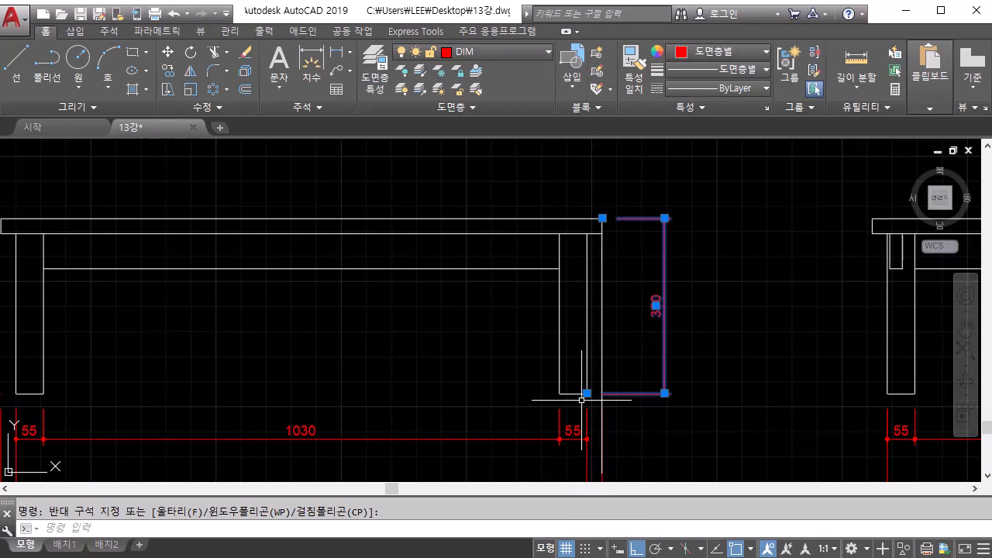
{"action": "scroll", "coordinate": [582, 400], "scroll_direction": "up", "scroll_amount": 2}
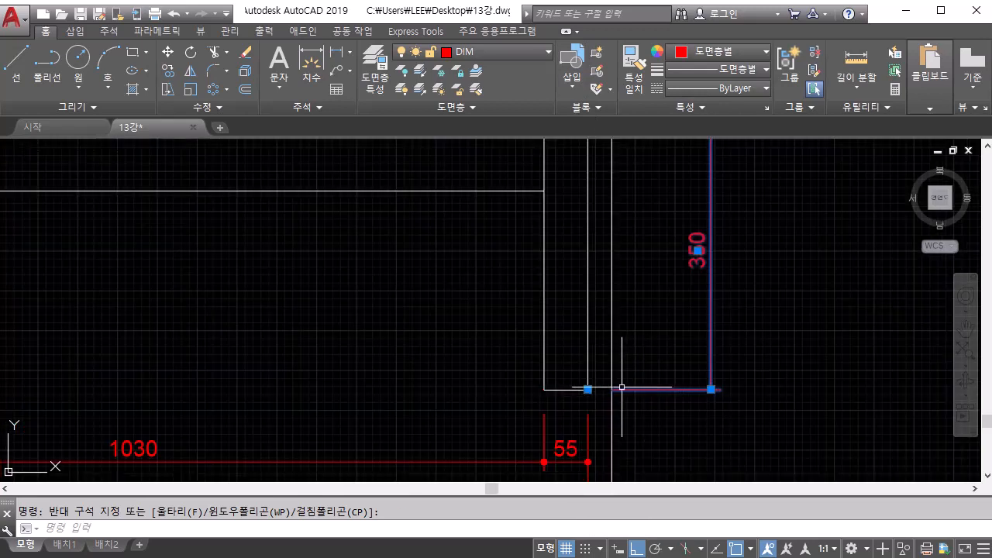
{"action": "left_click", "coordinate": [588, 389]}
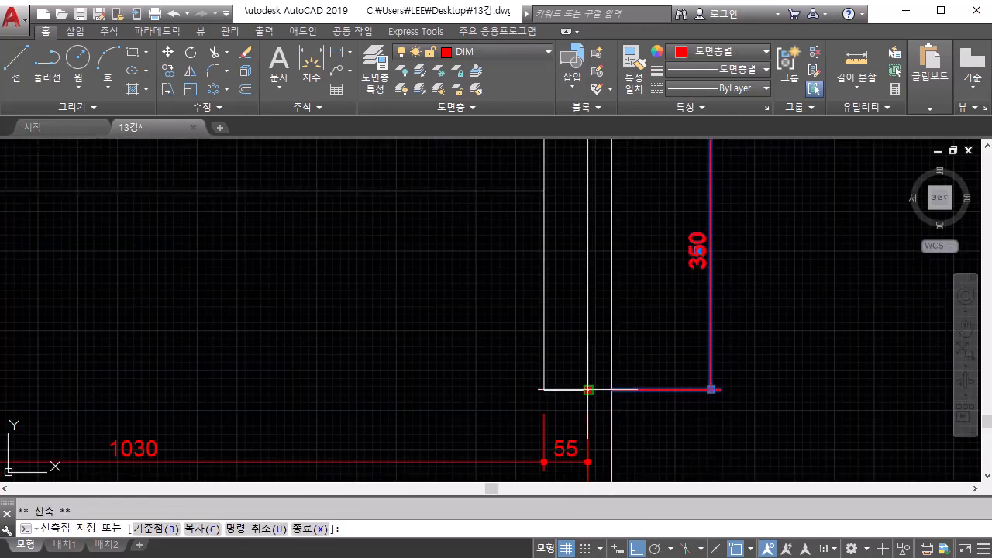
{"action": "scroll", "coordinate": [634, 389], "scroll_direction": "up", "scroll_amount": 4}
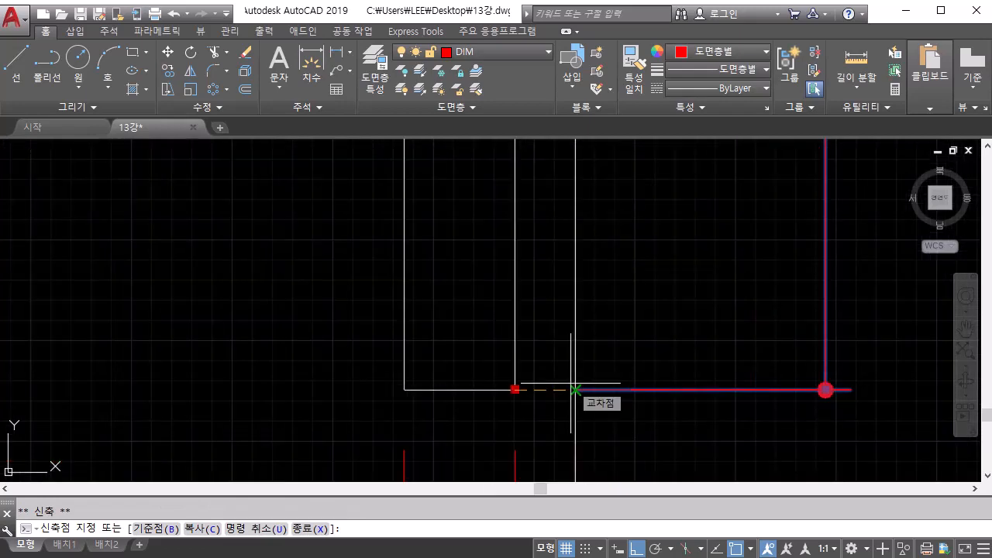
{"action": "key", "text": "Escape"}
{"action": "scroll", "coordinate": [571, 385], "scroll_direction": "down", "scroll_amount": 5}
{"action": "key", "text": "Escape"}
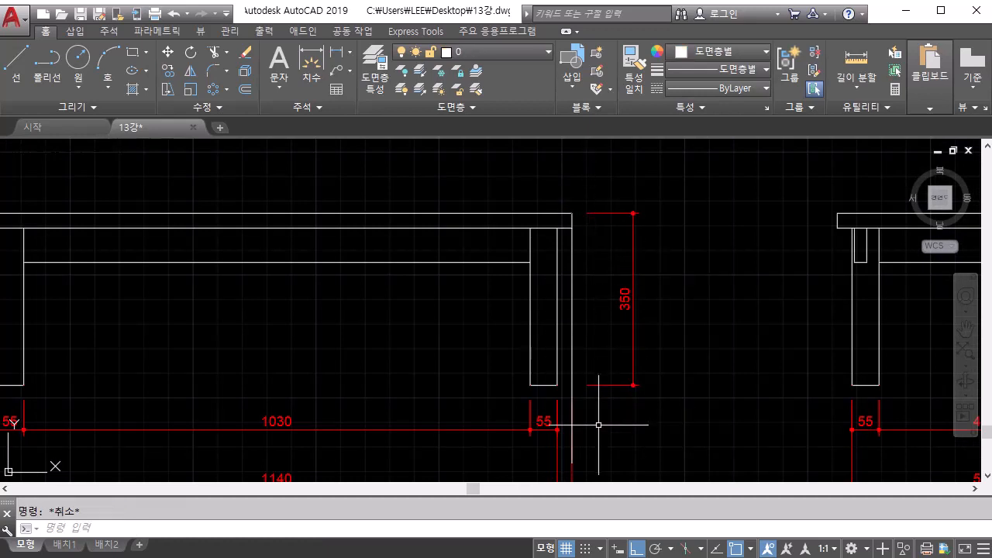
Erase the vertical guide line running down from the tabletop's lower right corner in the front view.
{"action": "left_click", "coordinate": [573, 341]}
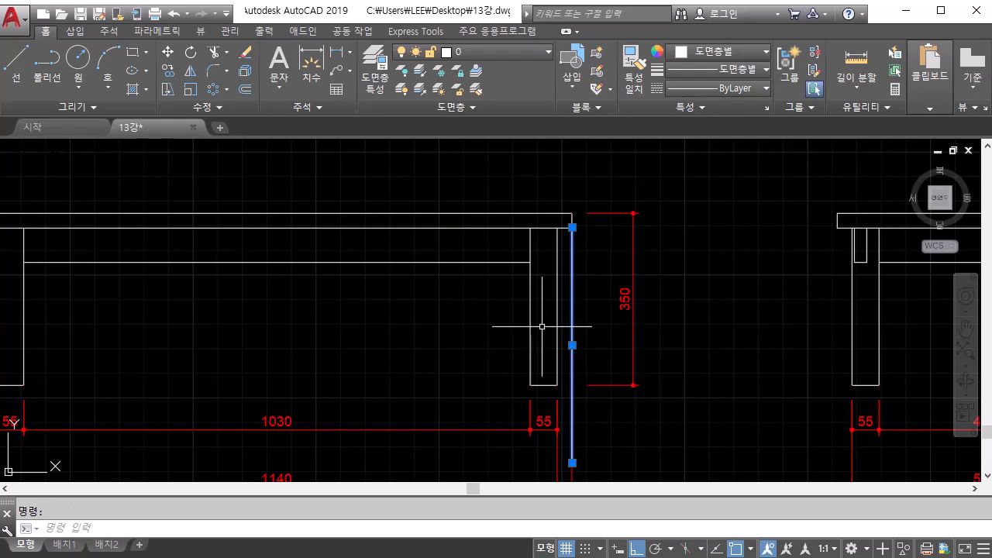
{"action": "key", "text": "Delete"}
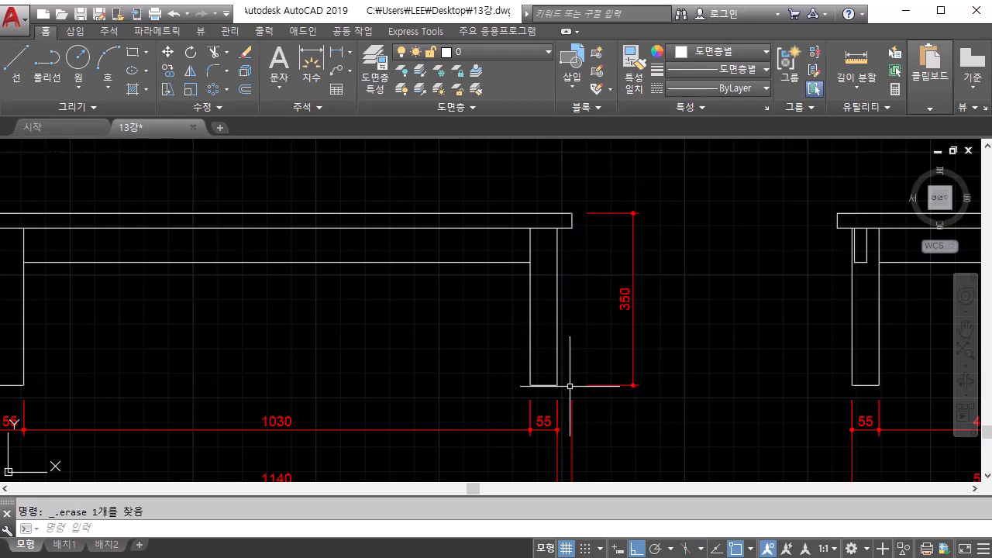
{"action": "scroll", "coordinate": [571, 388], "scroll_direction": "up", "scroll_amount": 5}
{"action": "scroll", "coordinate": [571, 398], "scroll_direction": "down", "scroll_amount": 8}
{"action": "key", "text": "Escape"}
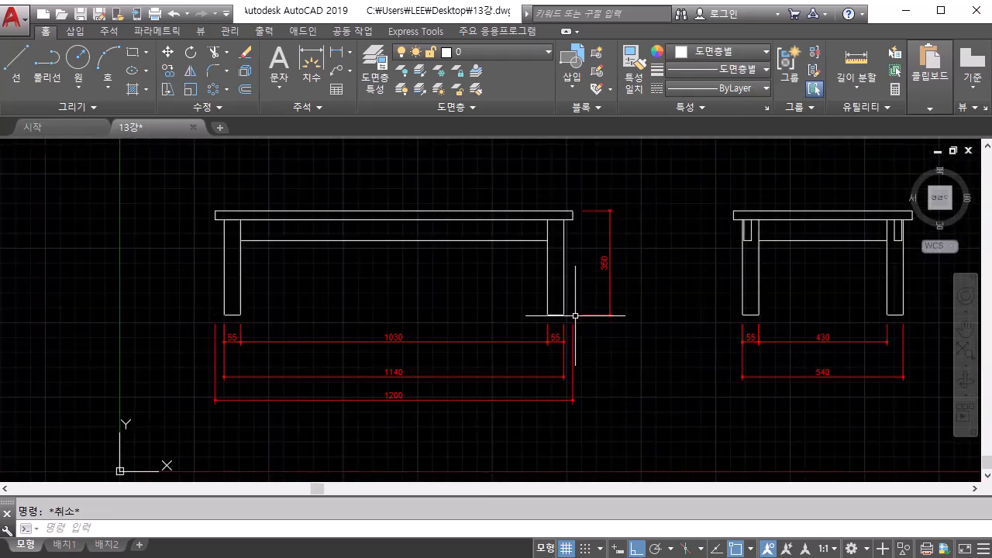
Review the dimensions of the table views and inspect the x10 style in the Dimension Style Manager without changing it.
{"action": "scroll", "coordinate": [572, 317], "scroll_direction": "down", "scroll_amount": 4}
{"action": "mouse_move", "coordinate": [571, 317]}
{"action": "middle_mouse_down"}
{"action": "mouse_move", "coordinate": [540, 370]}
{"action": "mouse_move", "coordinate": [499, 390]}
{"action": "middle_mouse_up"}
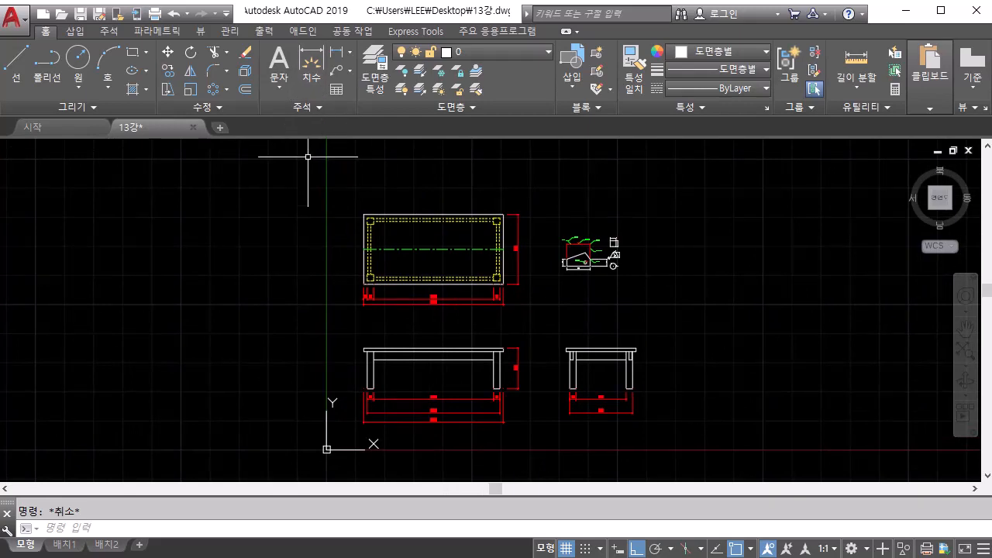
{"action": "scroll", "coordinate": [381, 336], "scroll_direction": "up", "scroll_amount": 4}
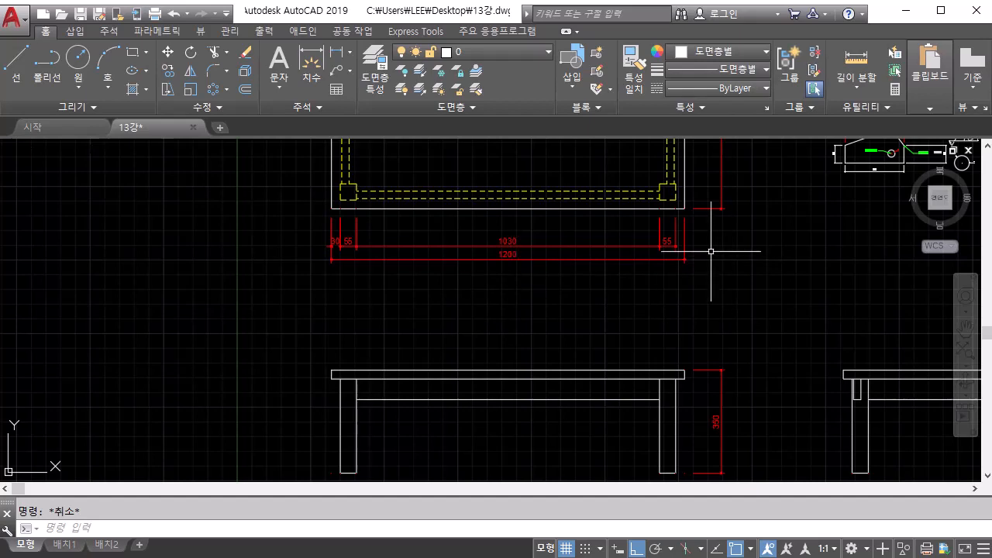
{"action": "scroll", "coordinate": [678, 250], "scroll_direction": "up", "scroll_amount": 5}
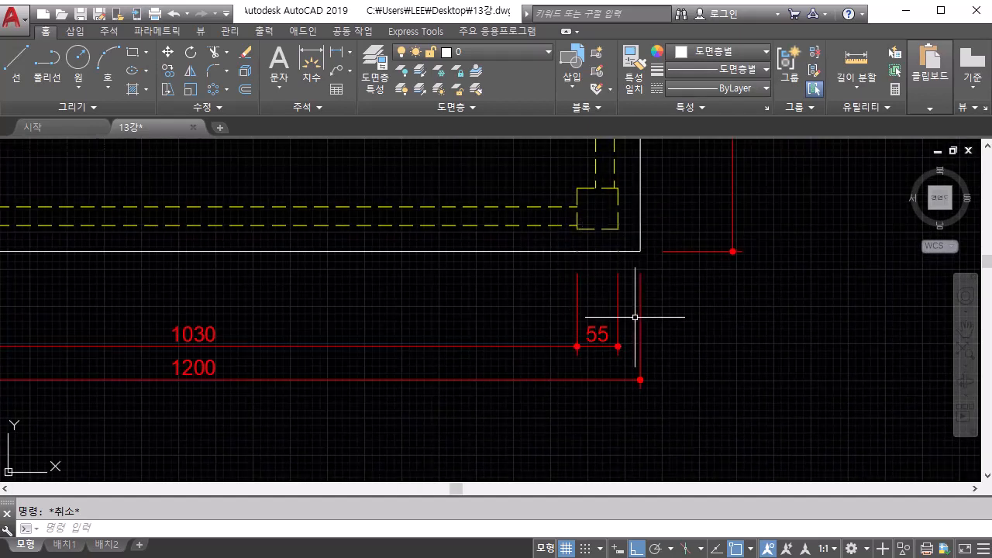
{"action": "scroll", "coordinate": [635, 317], "scroll_direction": "down", "scroll_amount": 6}
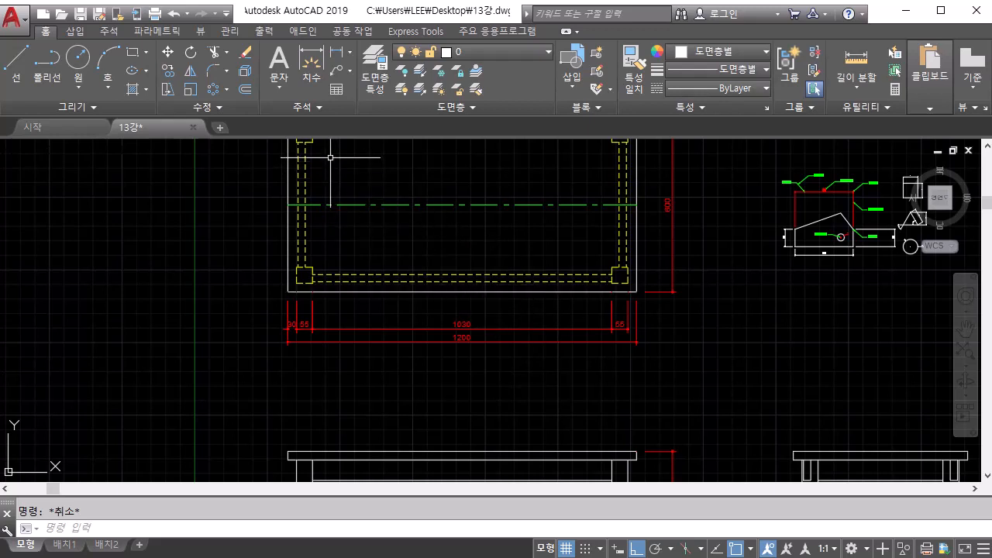
{"action": "left_click", "coordinate": [307, 109]}
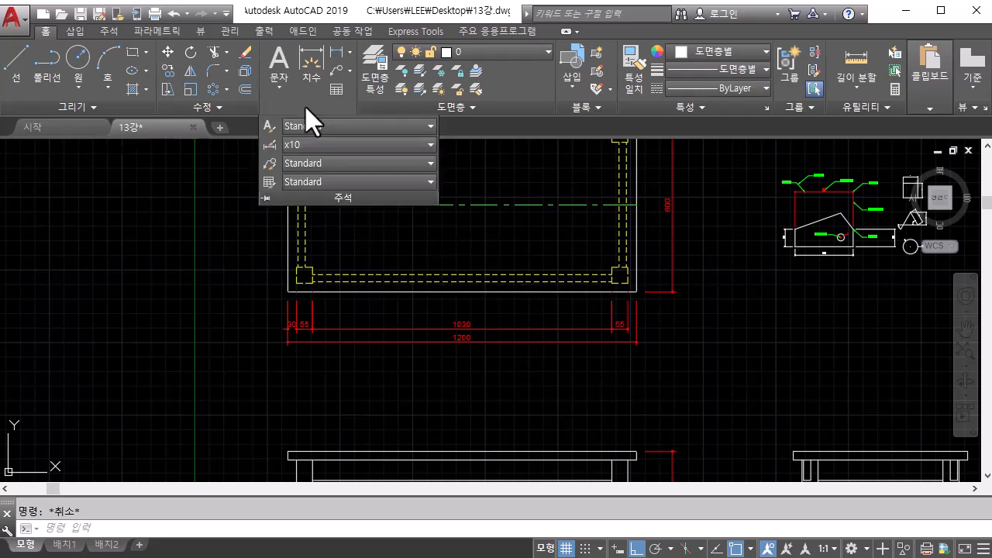
{"action": "left_click", "coordinate": [271, 147]}
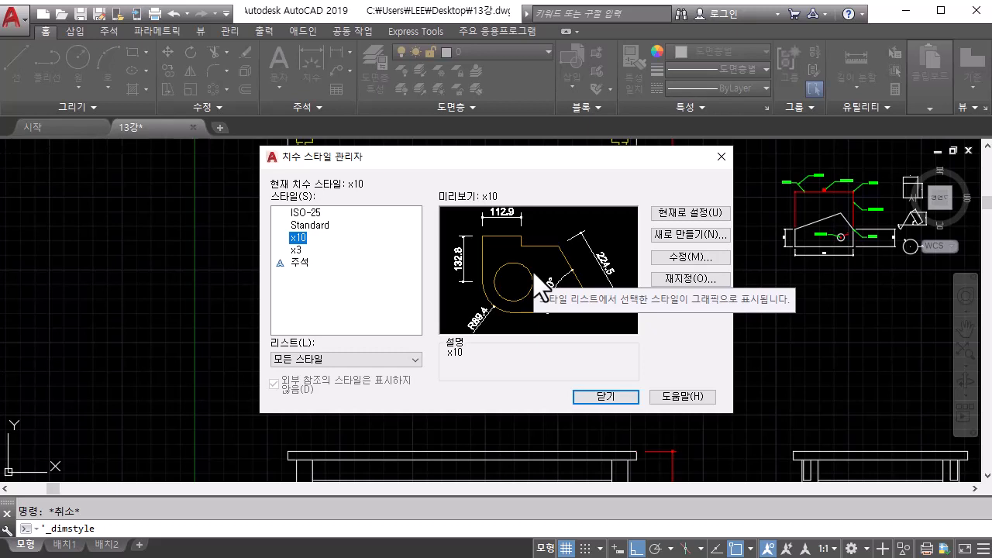
{"action": "left_click", "coordinate": [603, 398]}
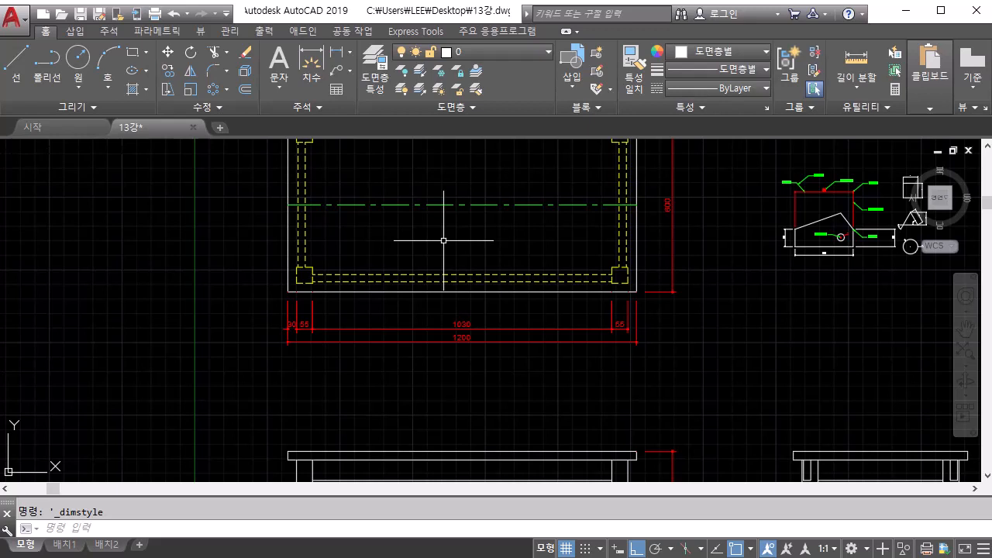
{"action": "scroll", "coordinate": [444, 241], "scroll_direction": "down", "scroll_amount": 2}
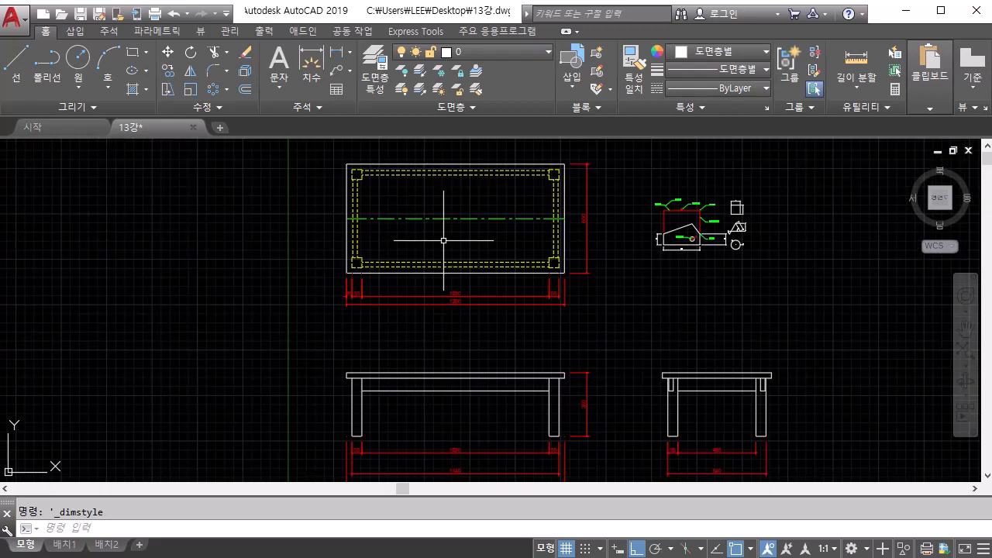